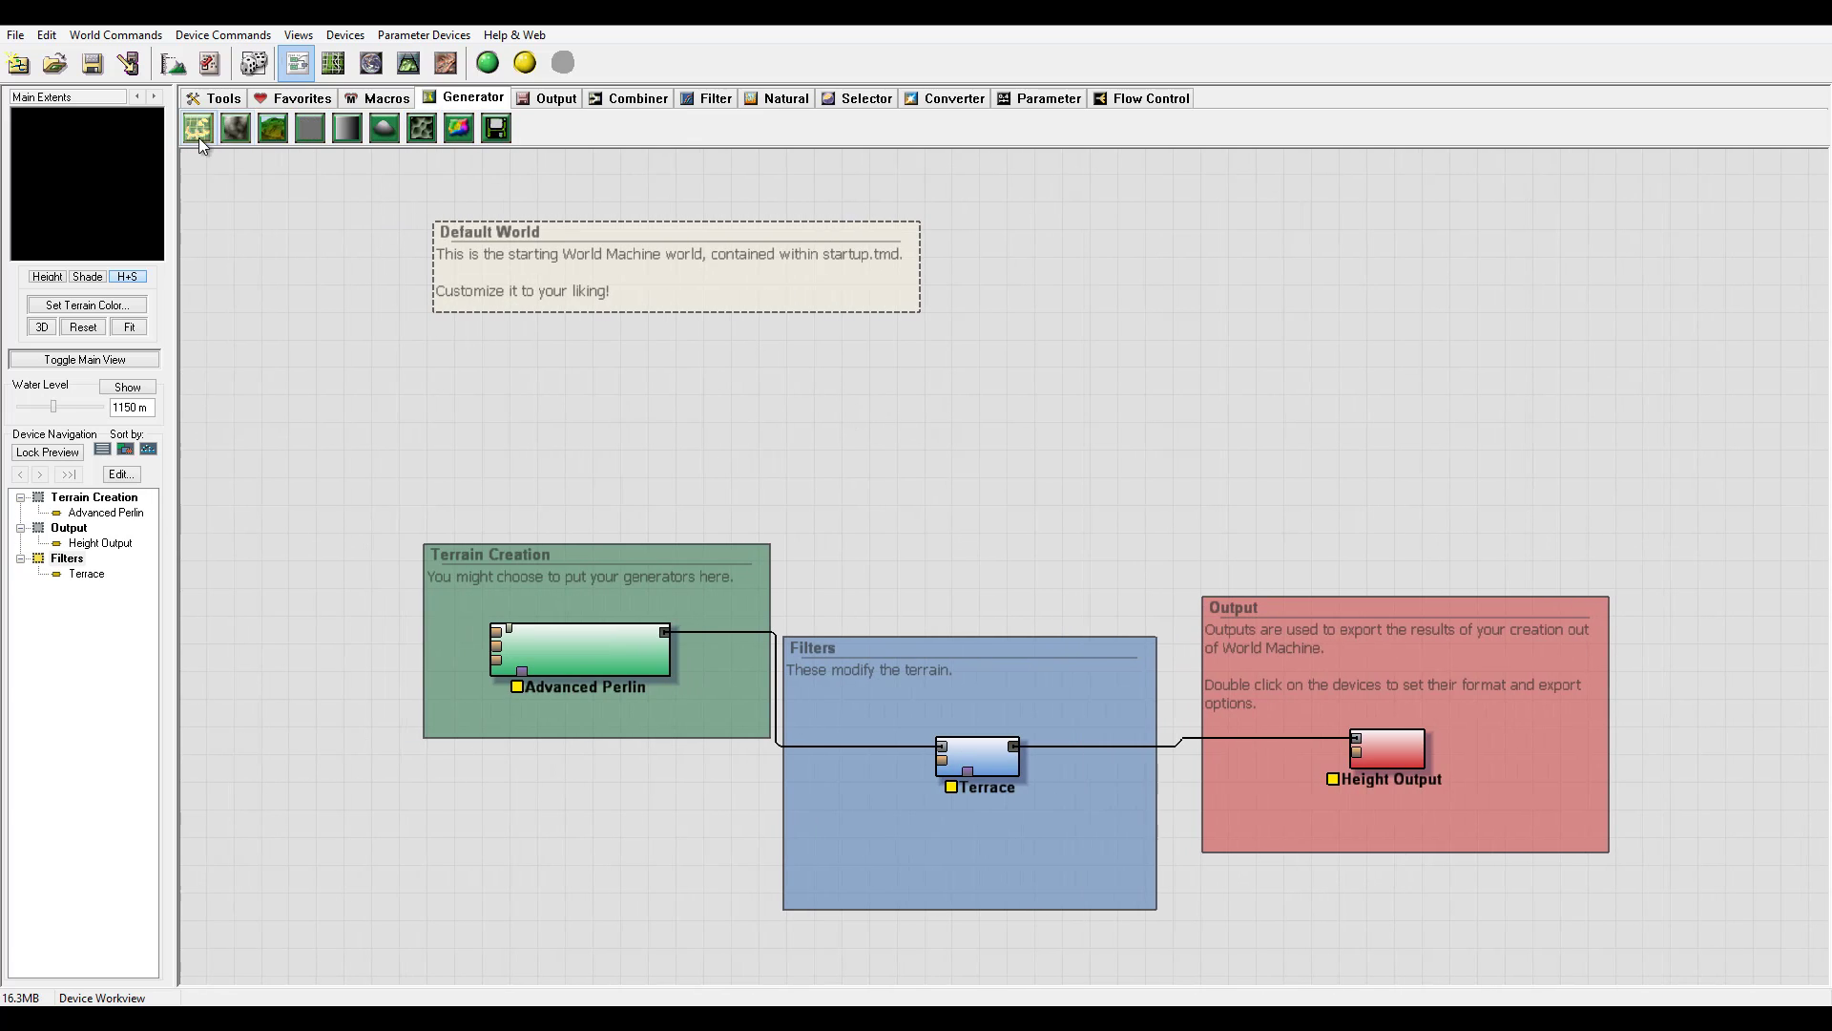
Step: Place a Constant device and experiment with its Height slider, finishing with a raised height
click(309, 128)
click(463, 397)
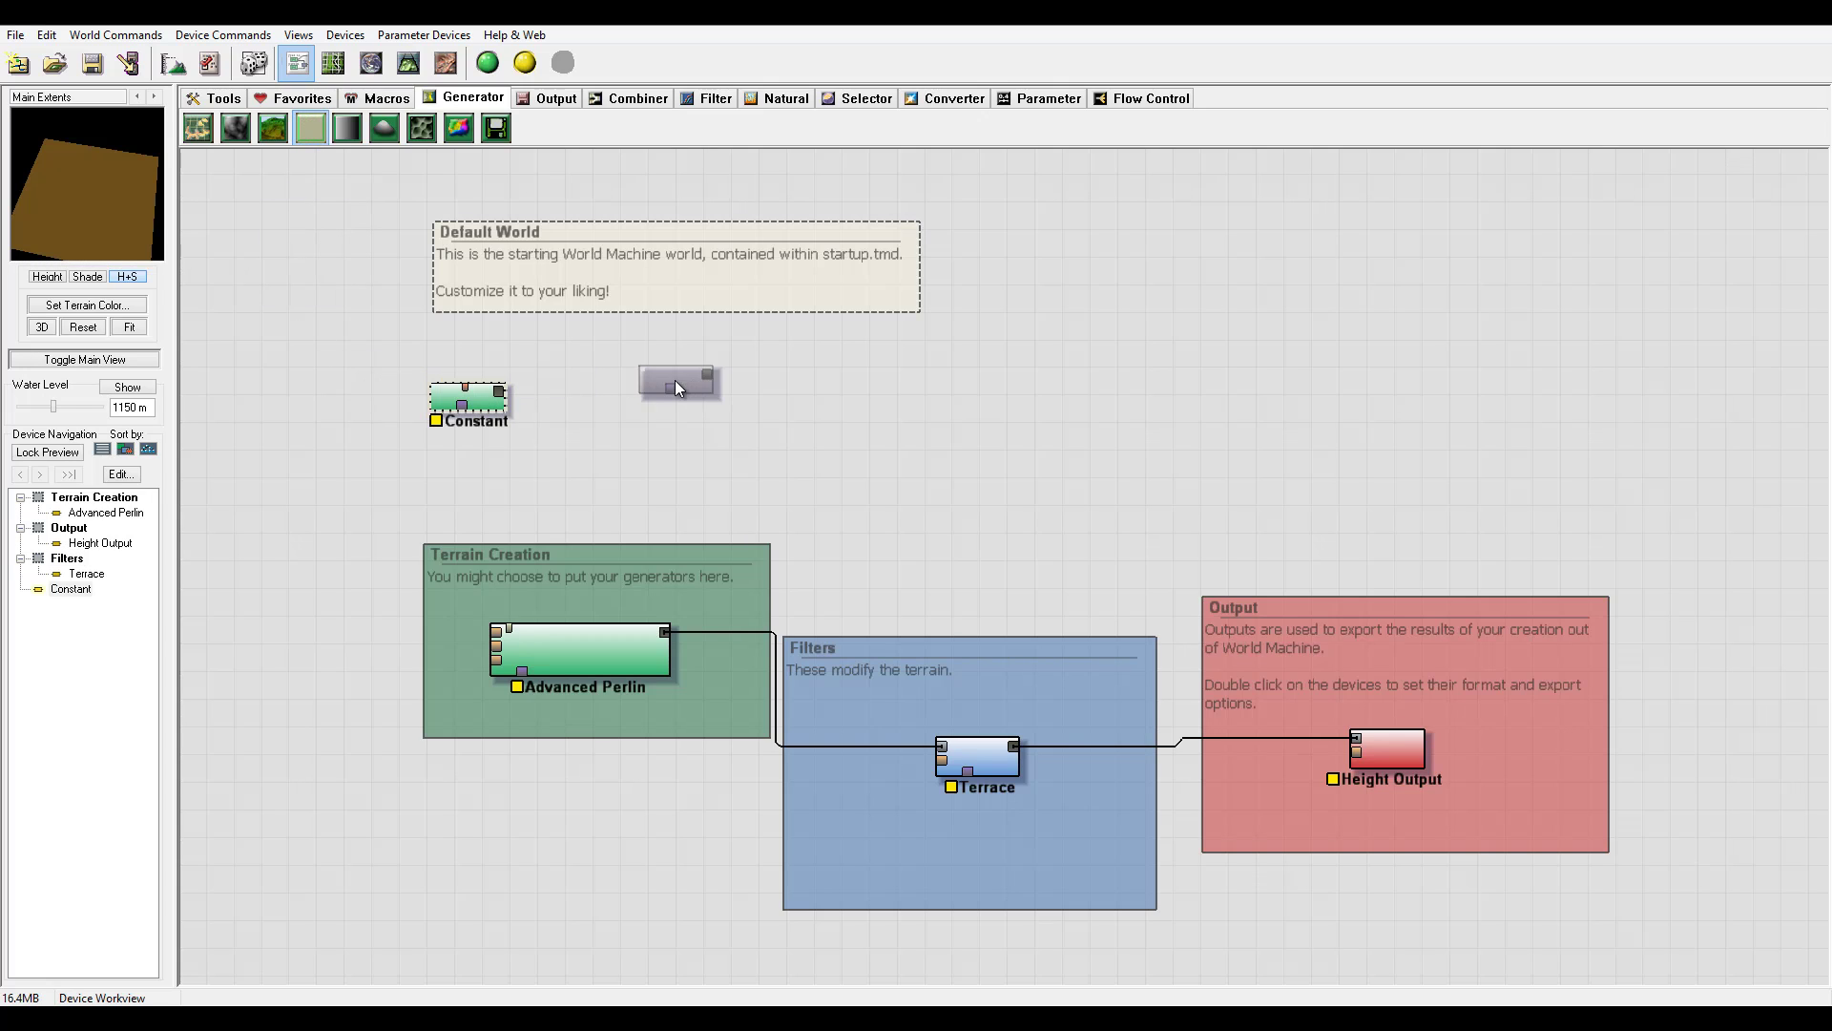
double_click(461, 404)
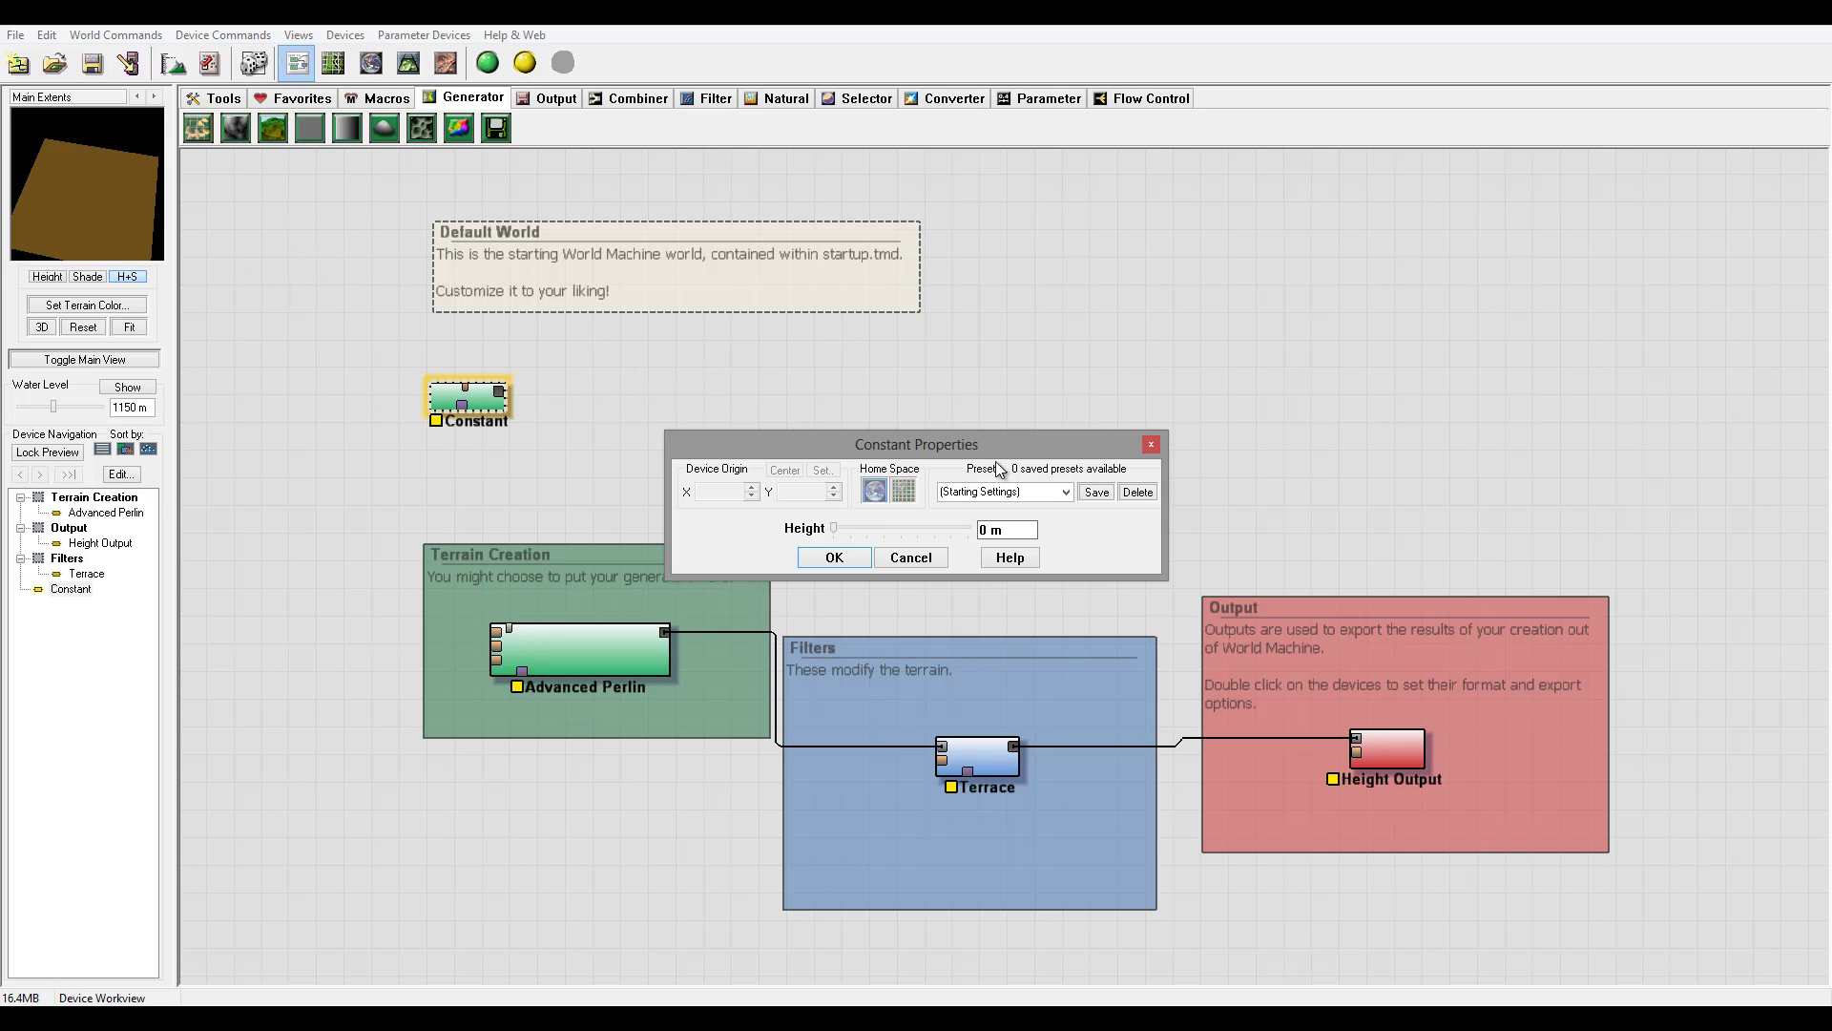
drag(835, 528, 1001, 539)
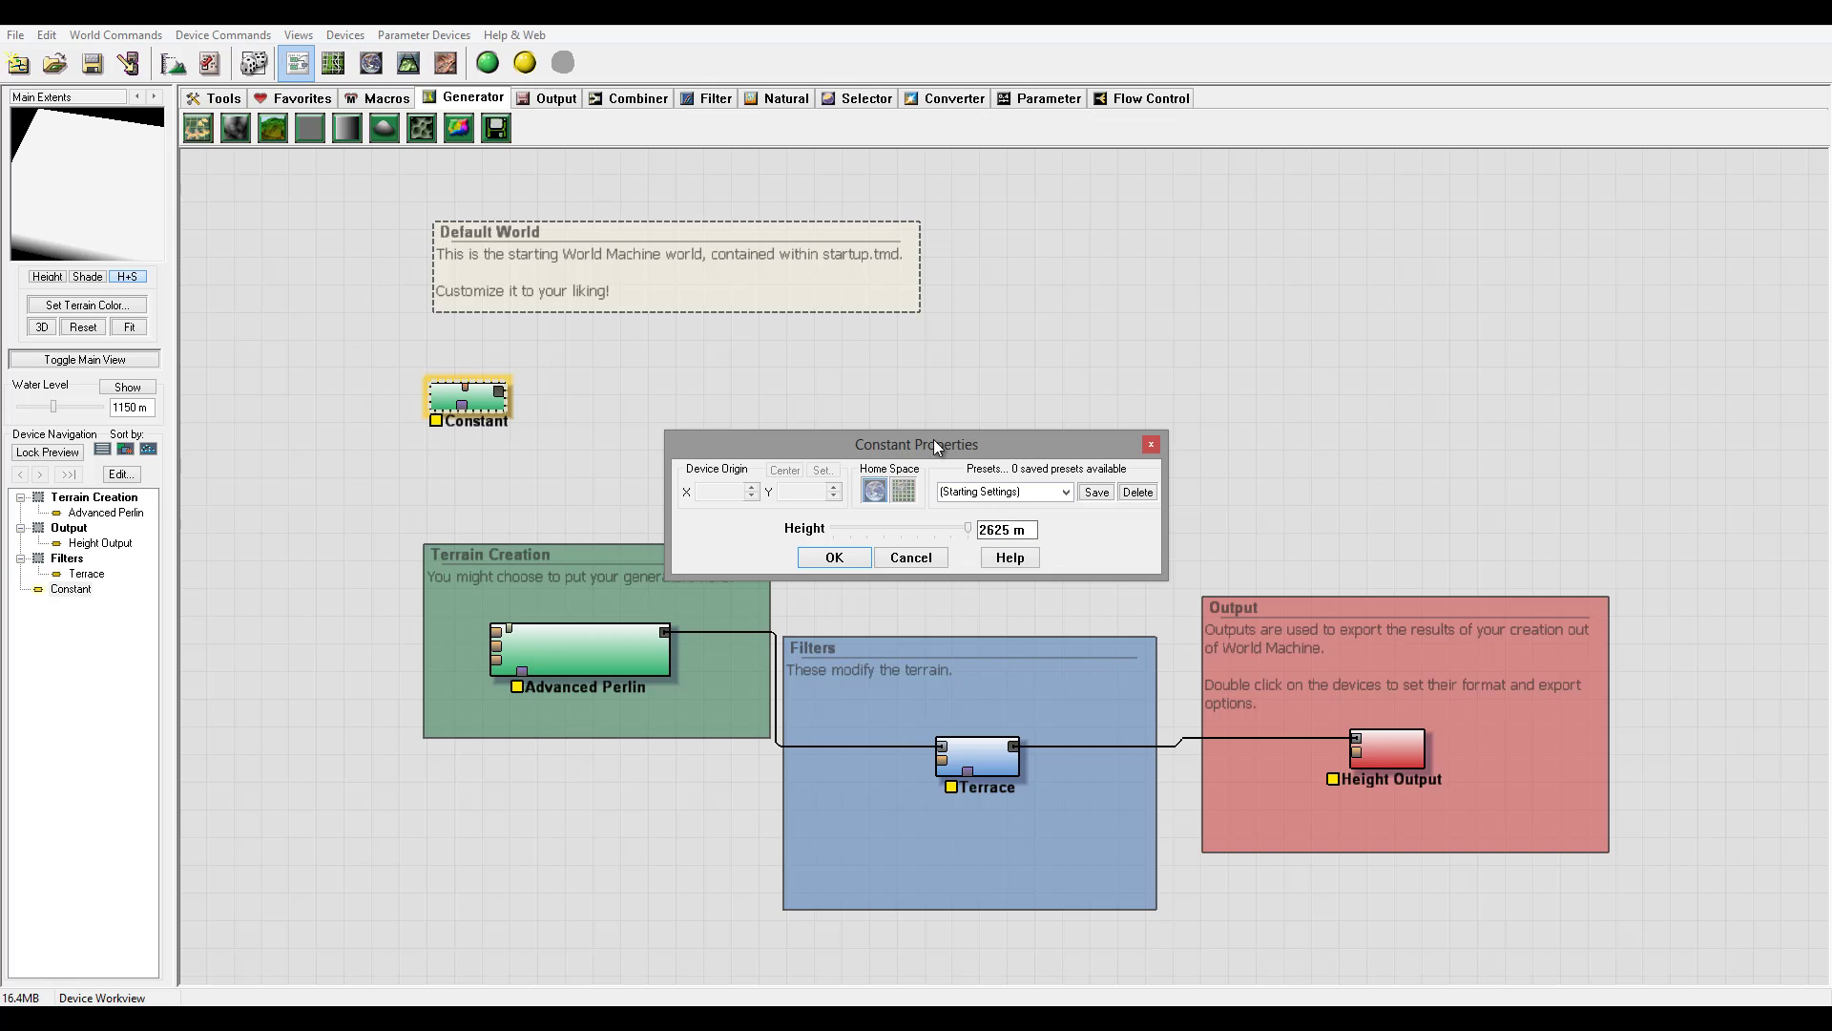
drag(930, 429, 963, 403)
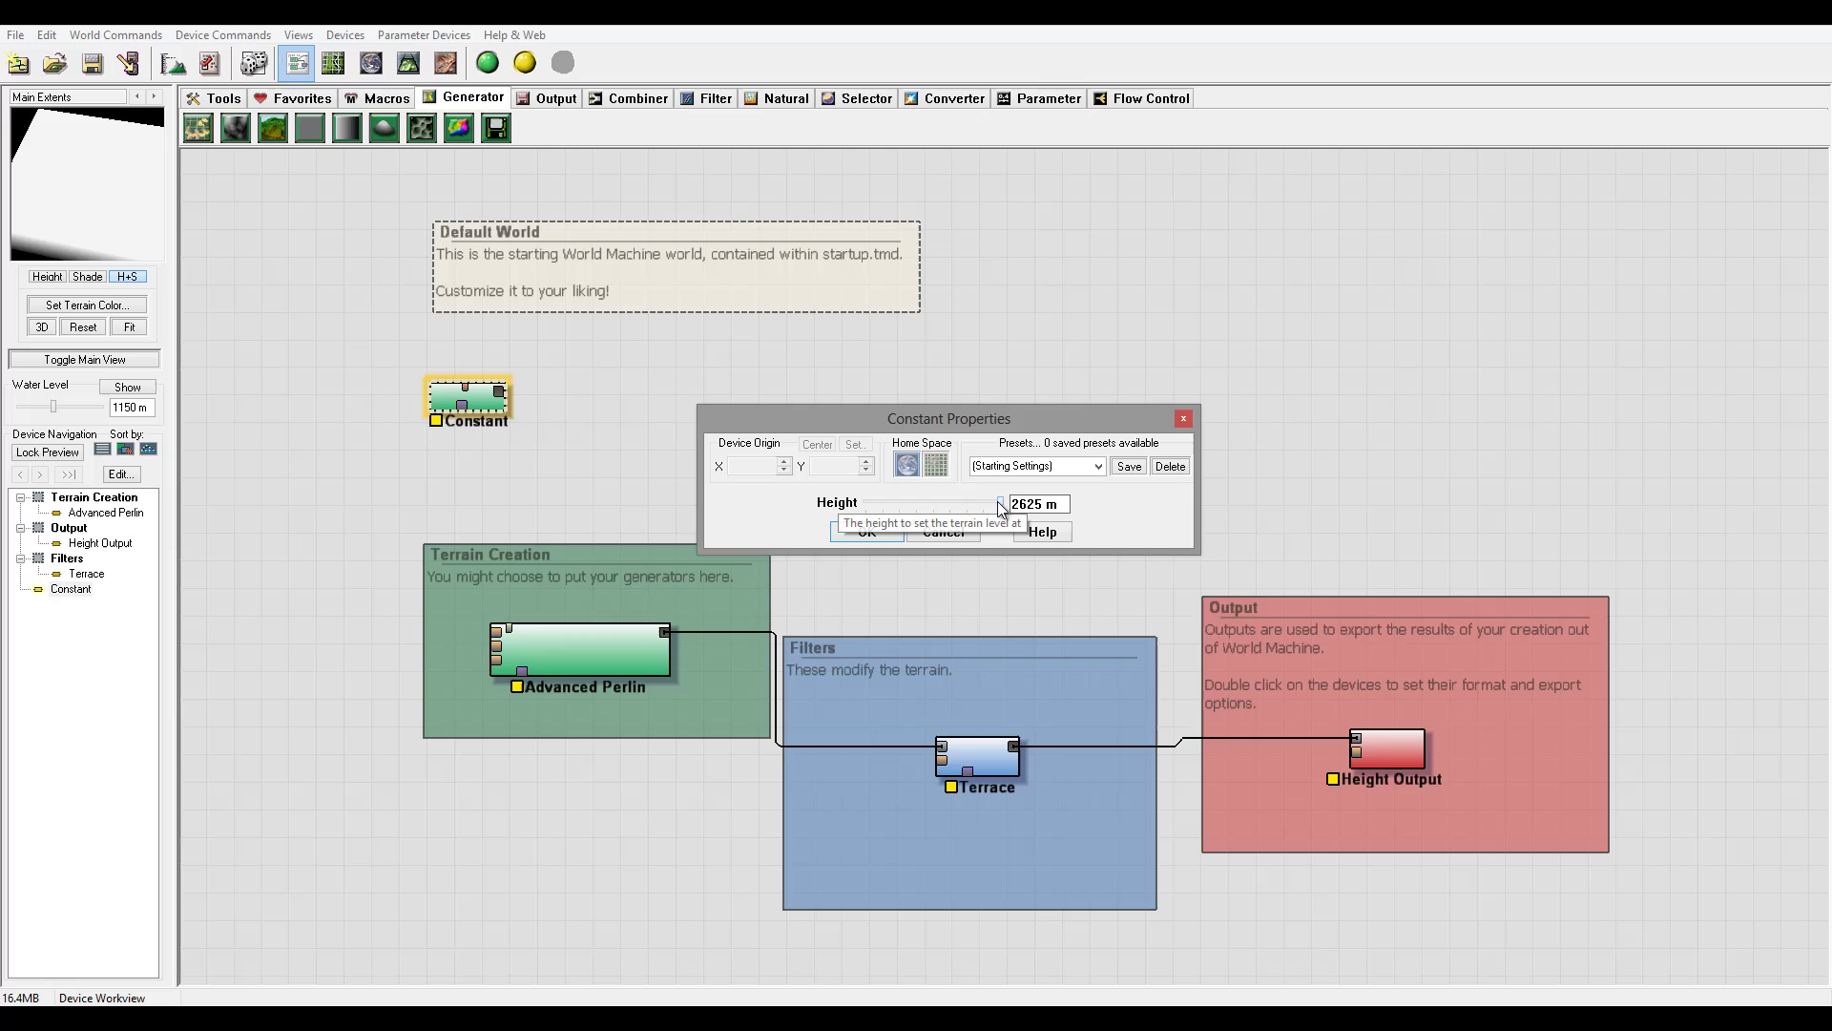
mouse_move(1000, 504)
mouse_down()
mouse_move(885, 502)
mouse_move(998, 502)
mouse_up()
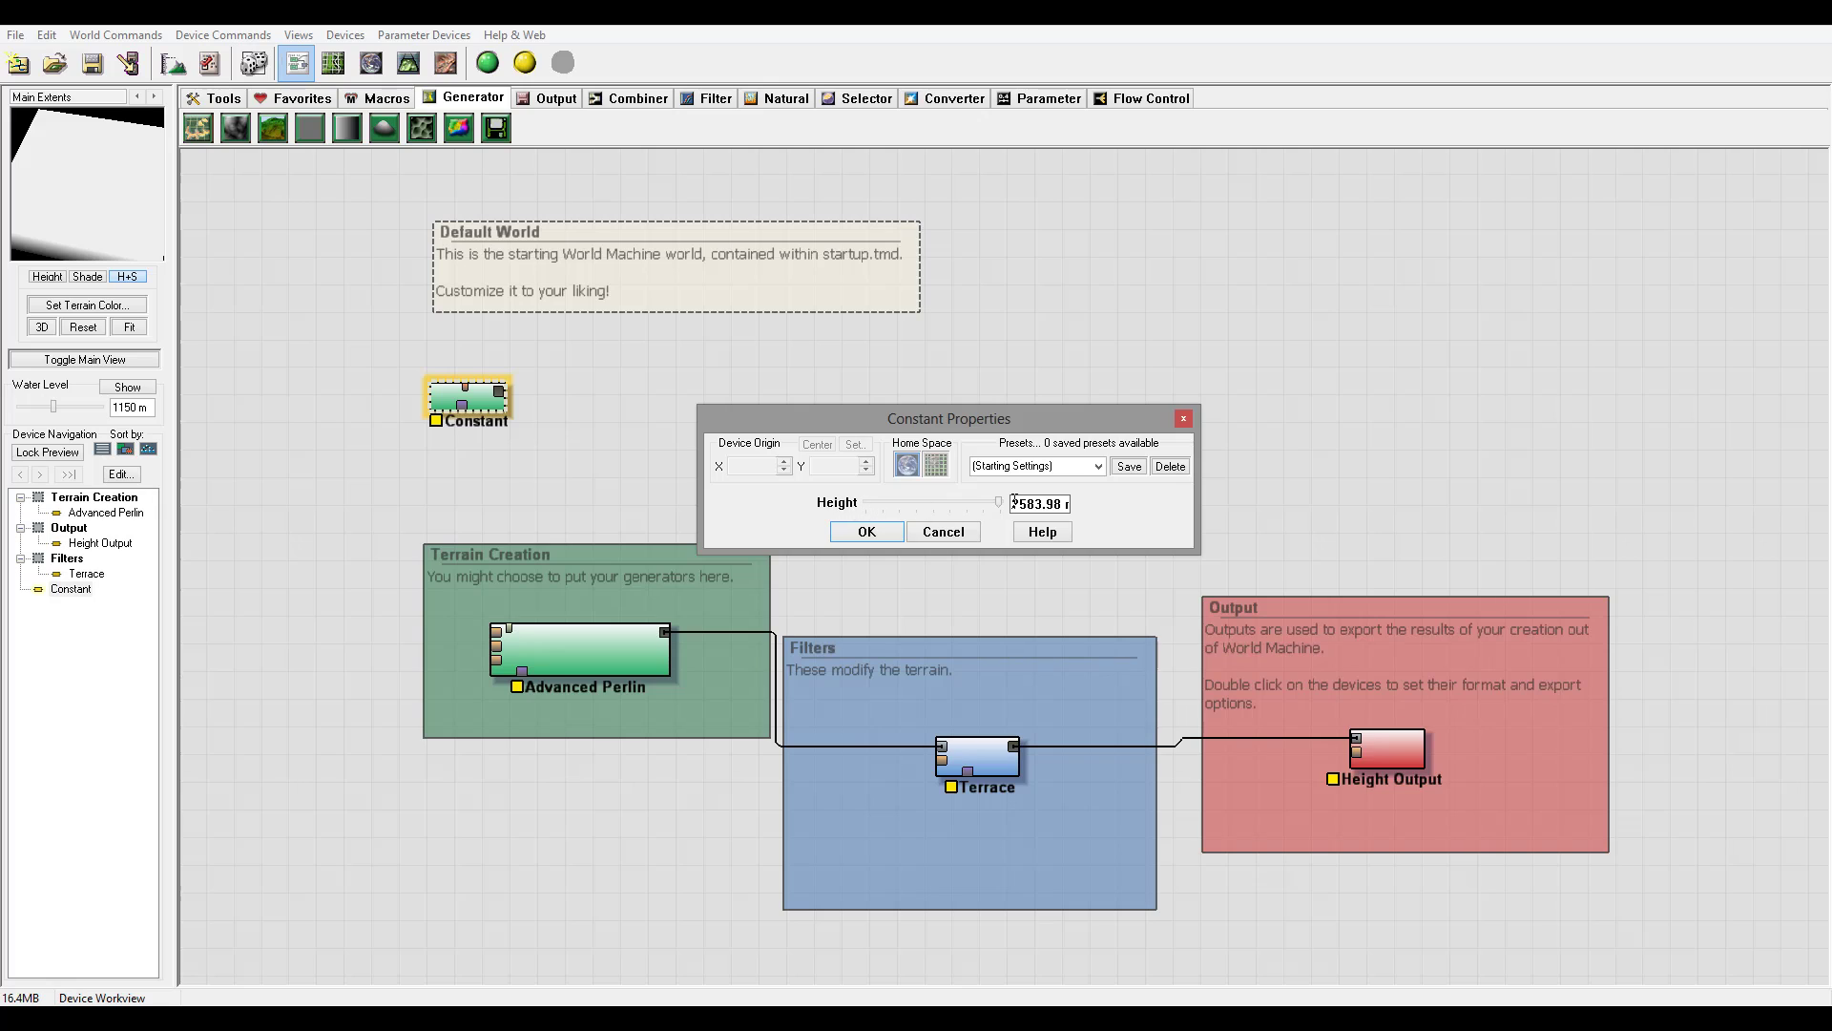
drag(995, 504, 819, 507)
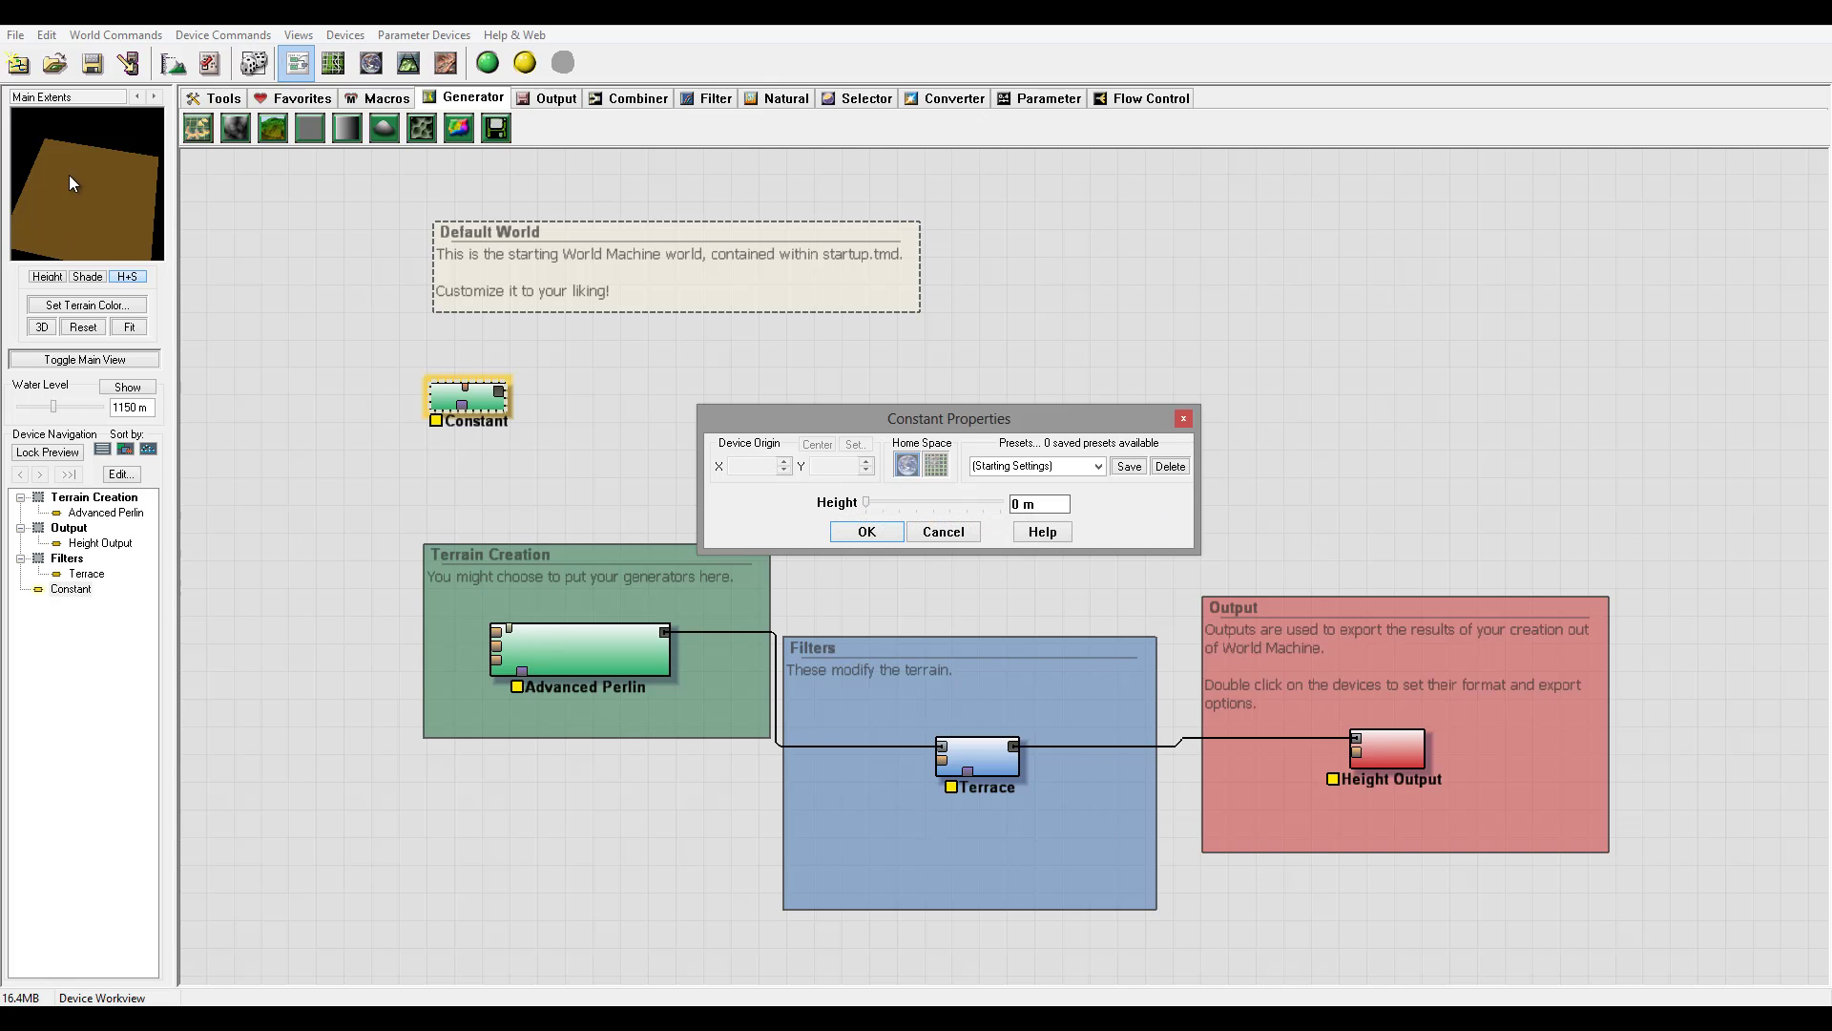
drag(864, 503, 989, 502)
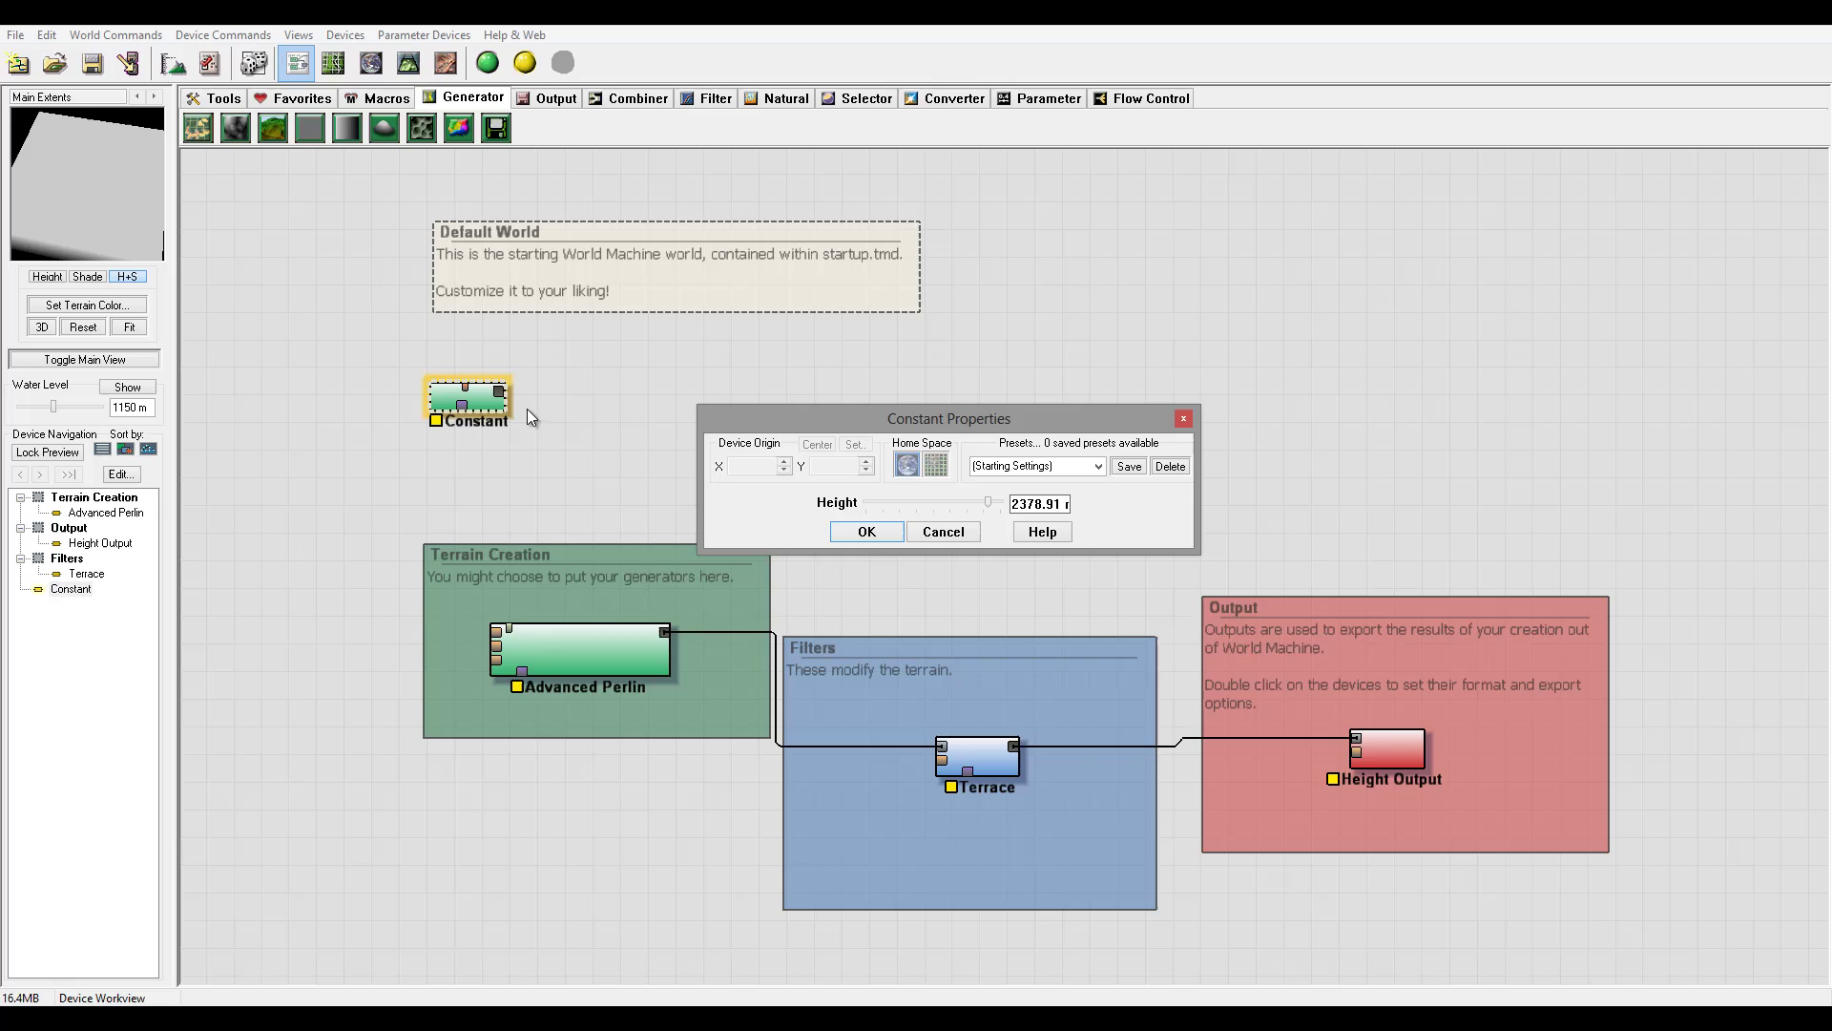
drag(988, 399, 979, 327)
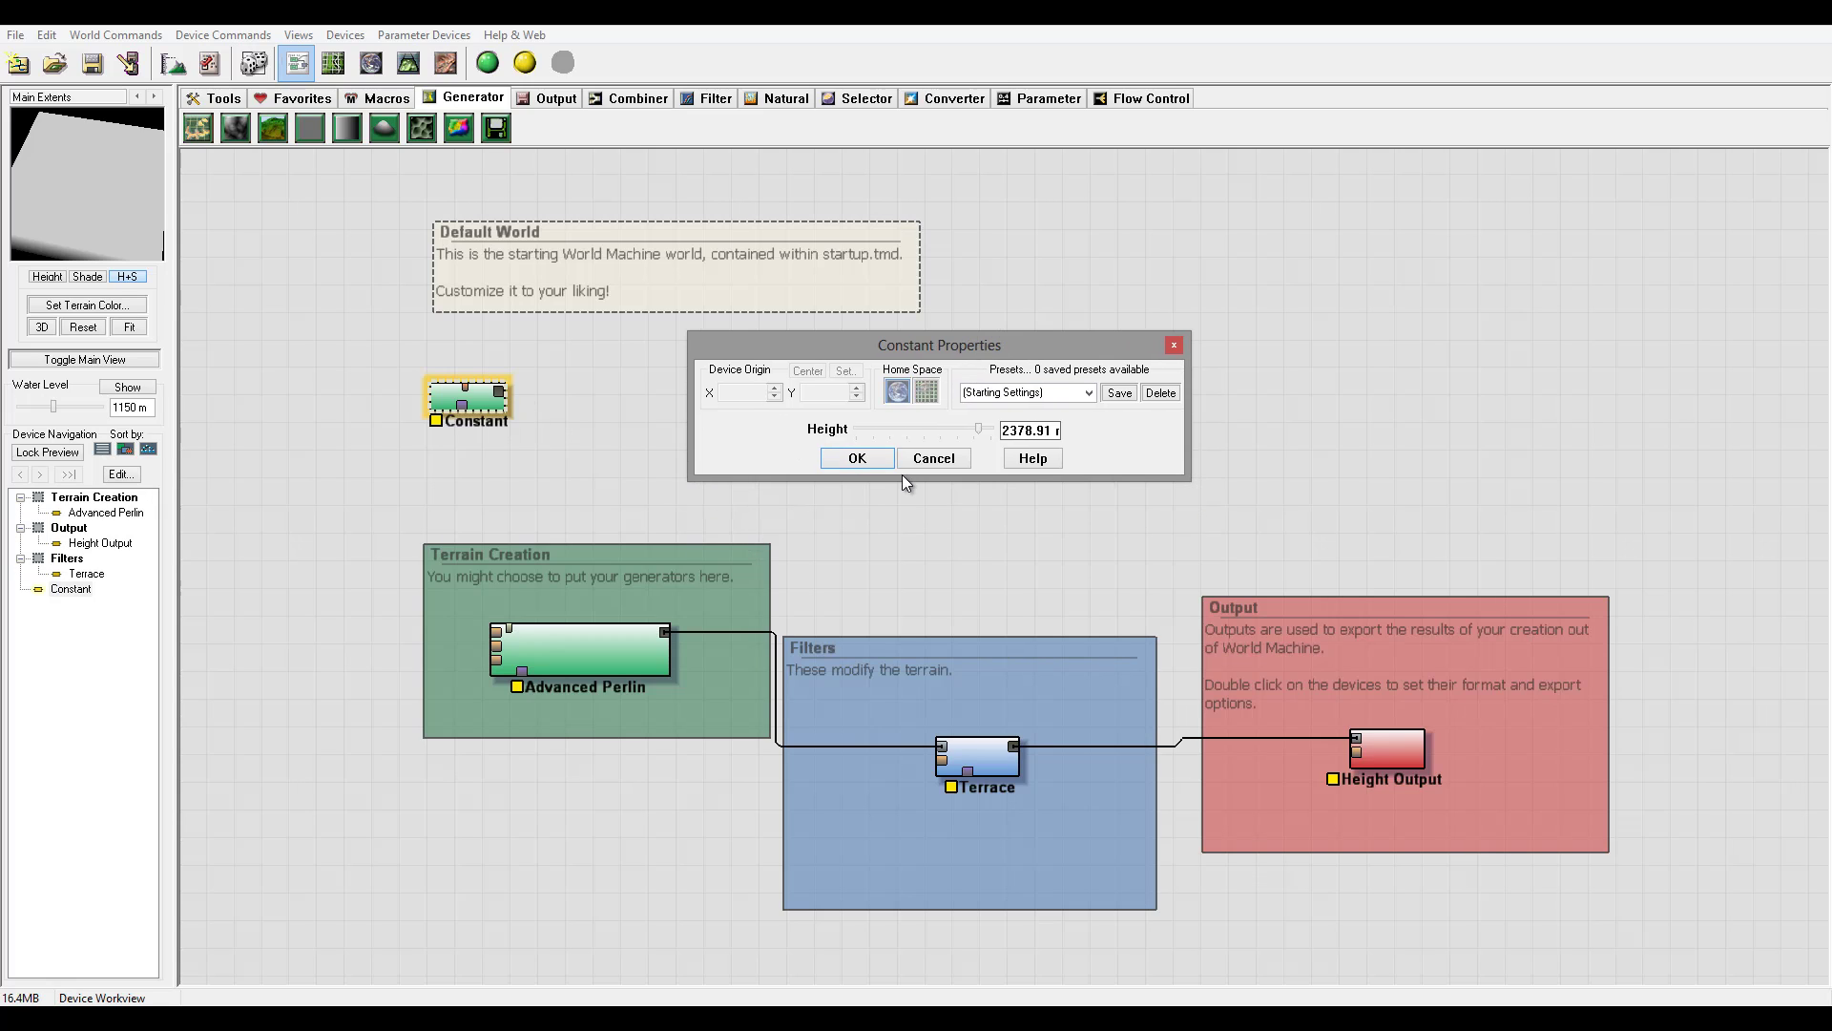
click(856, 458)
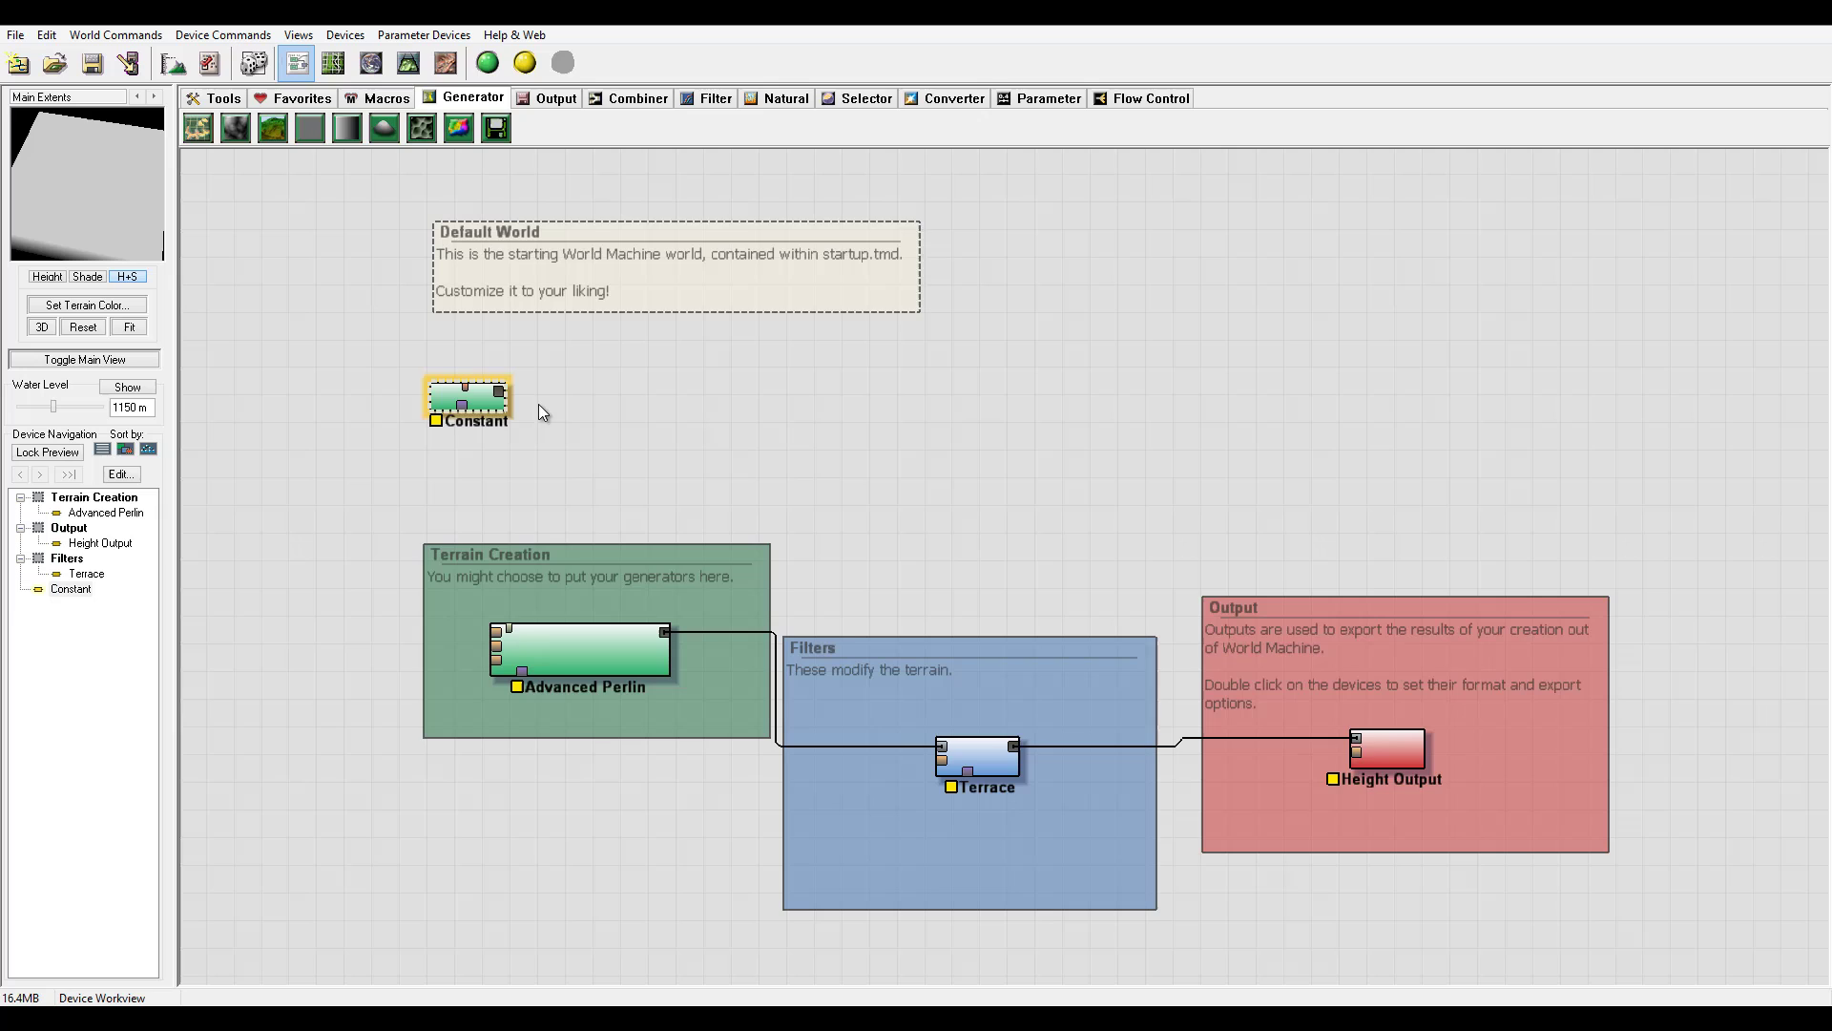
Step: Wire the Constant output into Terrace's input and preview the result at Height Output
drag(500, 390, 942, 748)
click(1422, 749)
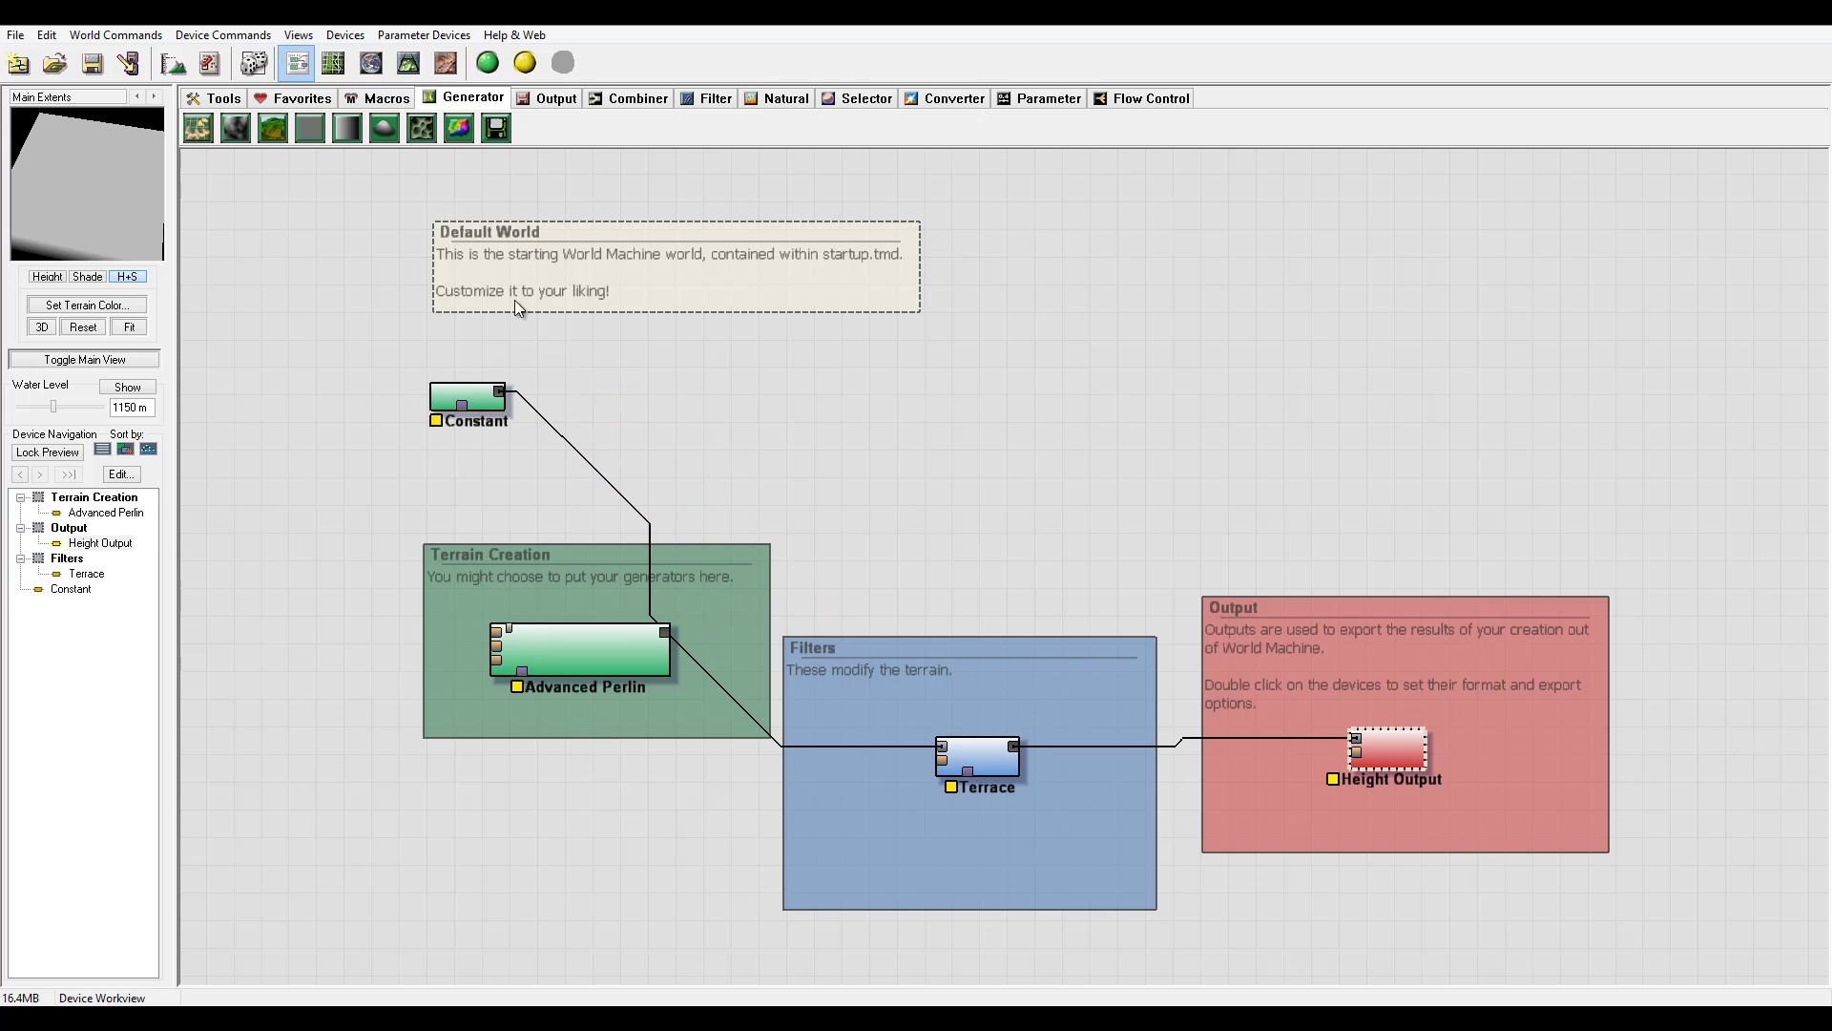
click(487, 397)
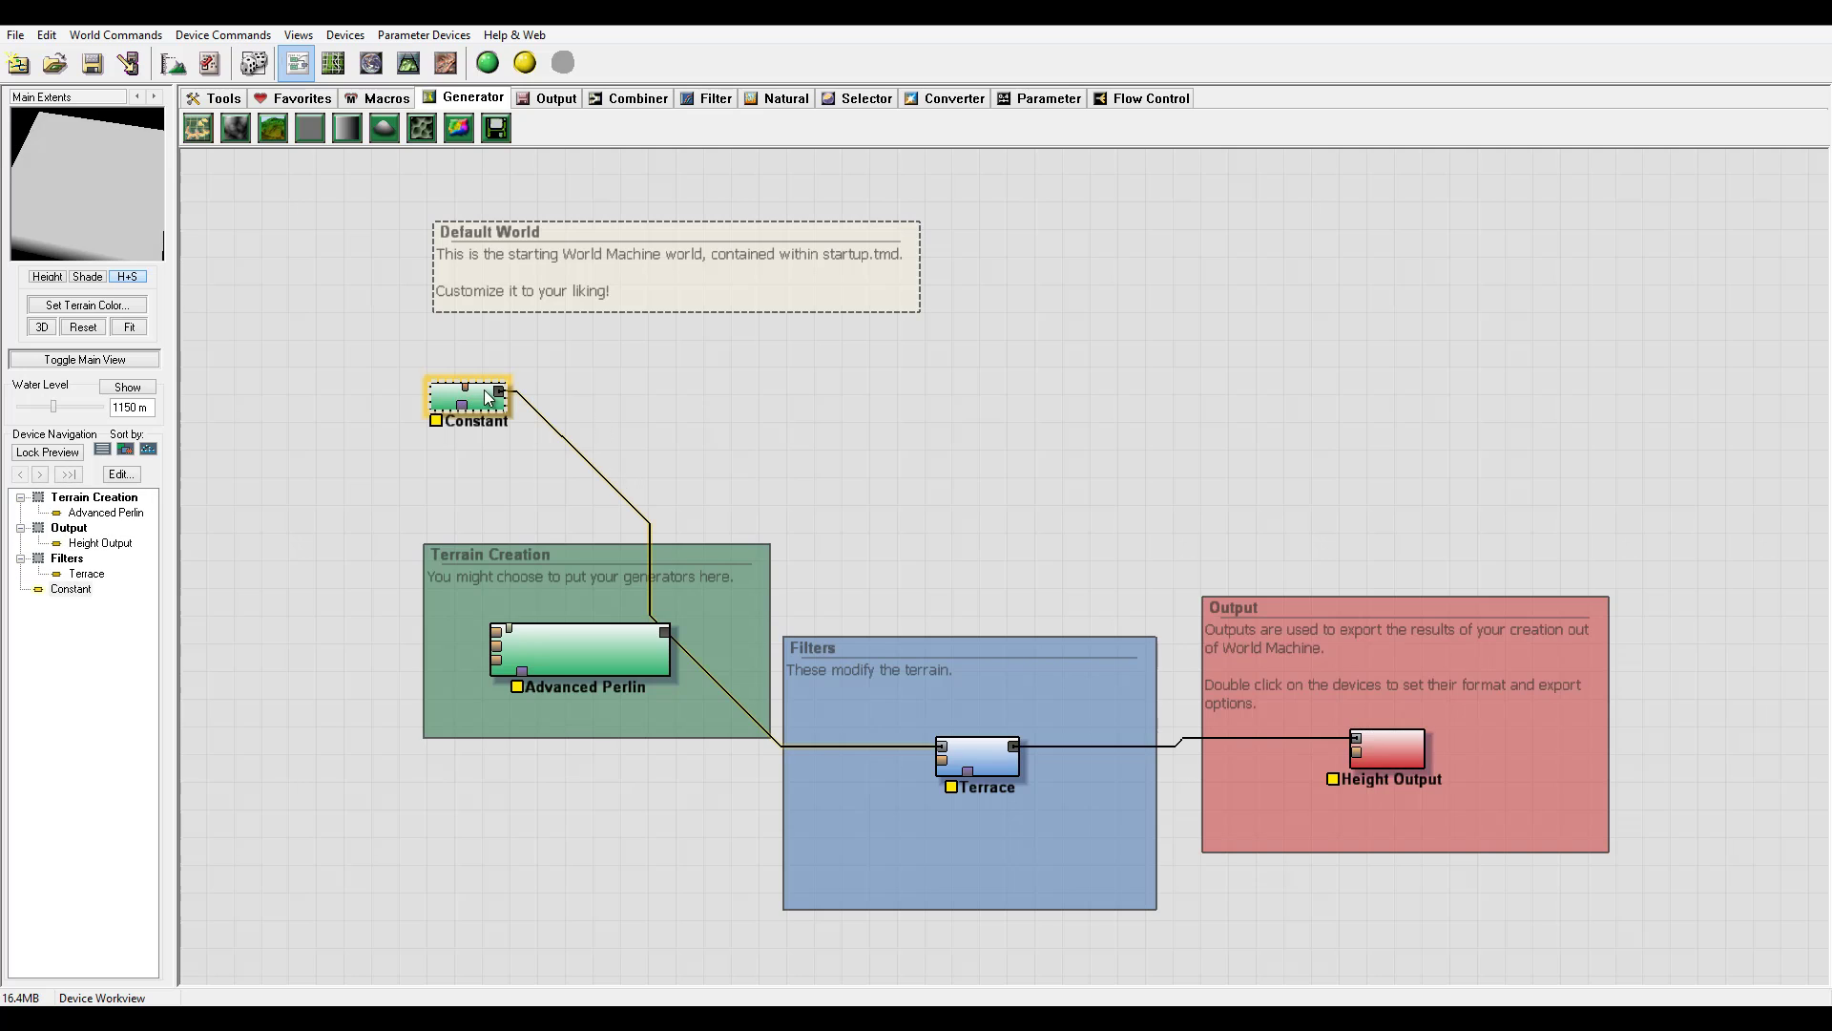
Step: Delete the Constant device and place a new Gradient generator on the canvas
key(Delete)
key(Return)
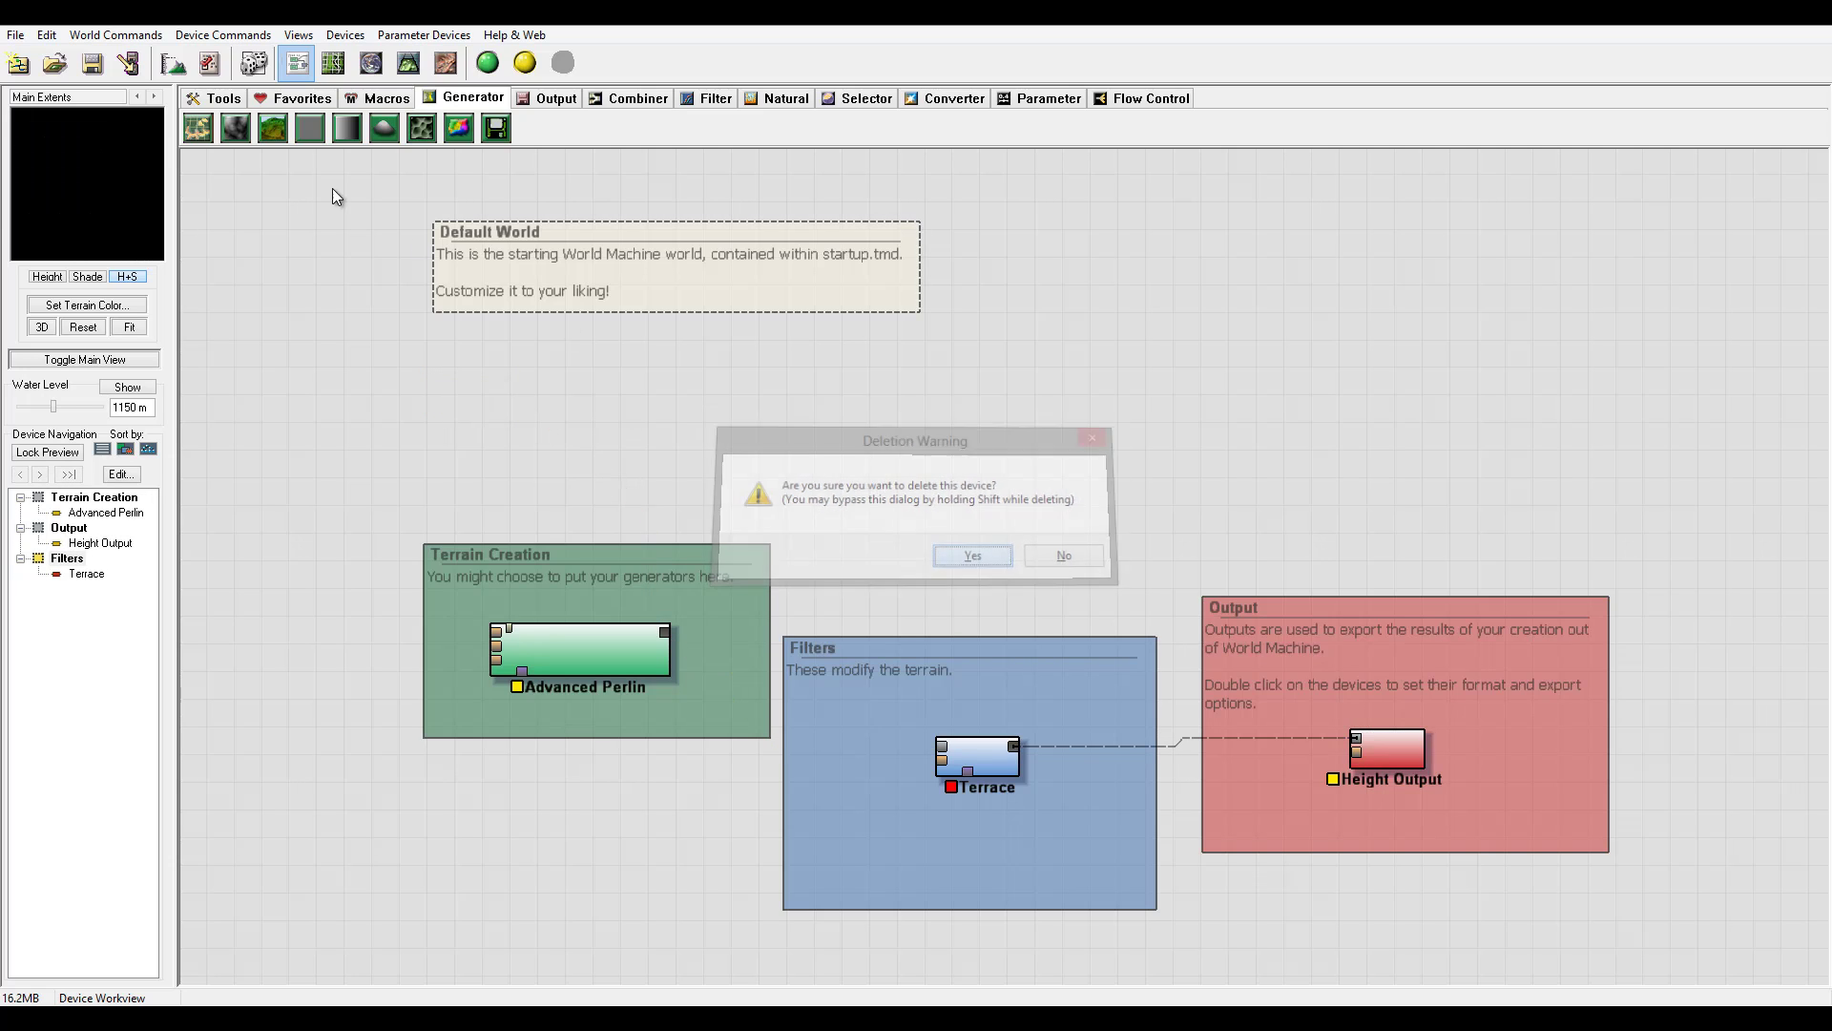
click(346, 127)
click(540, 364)
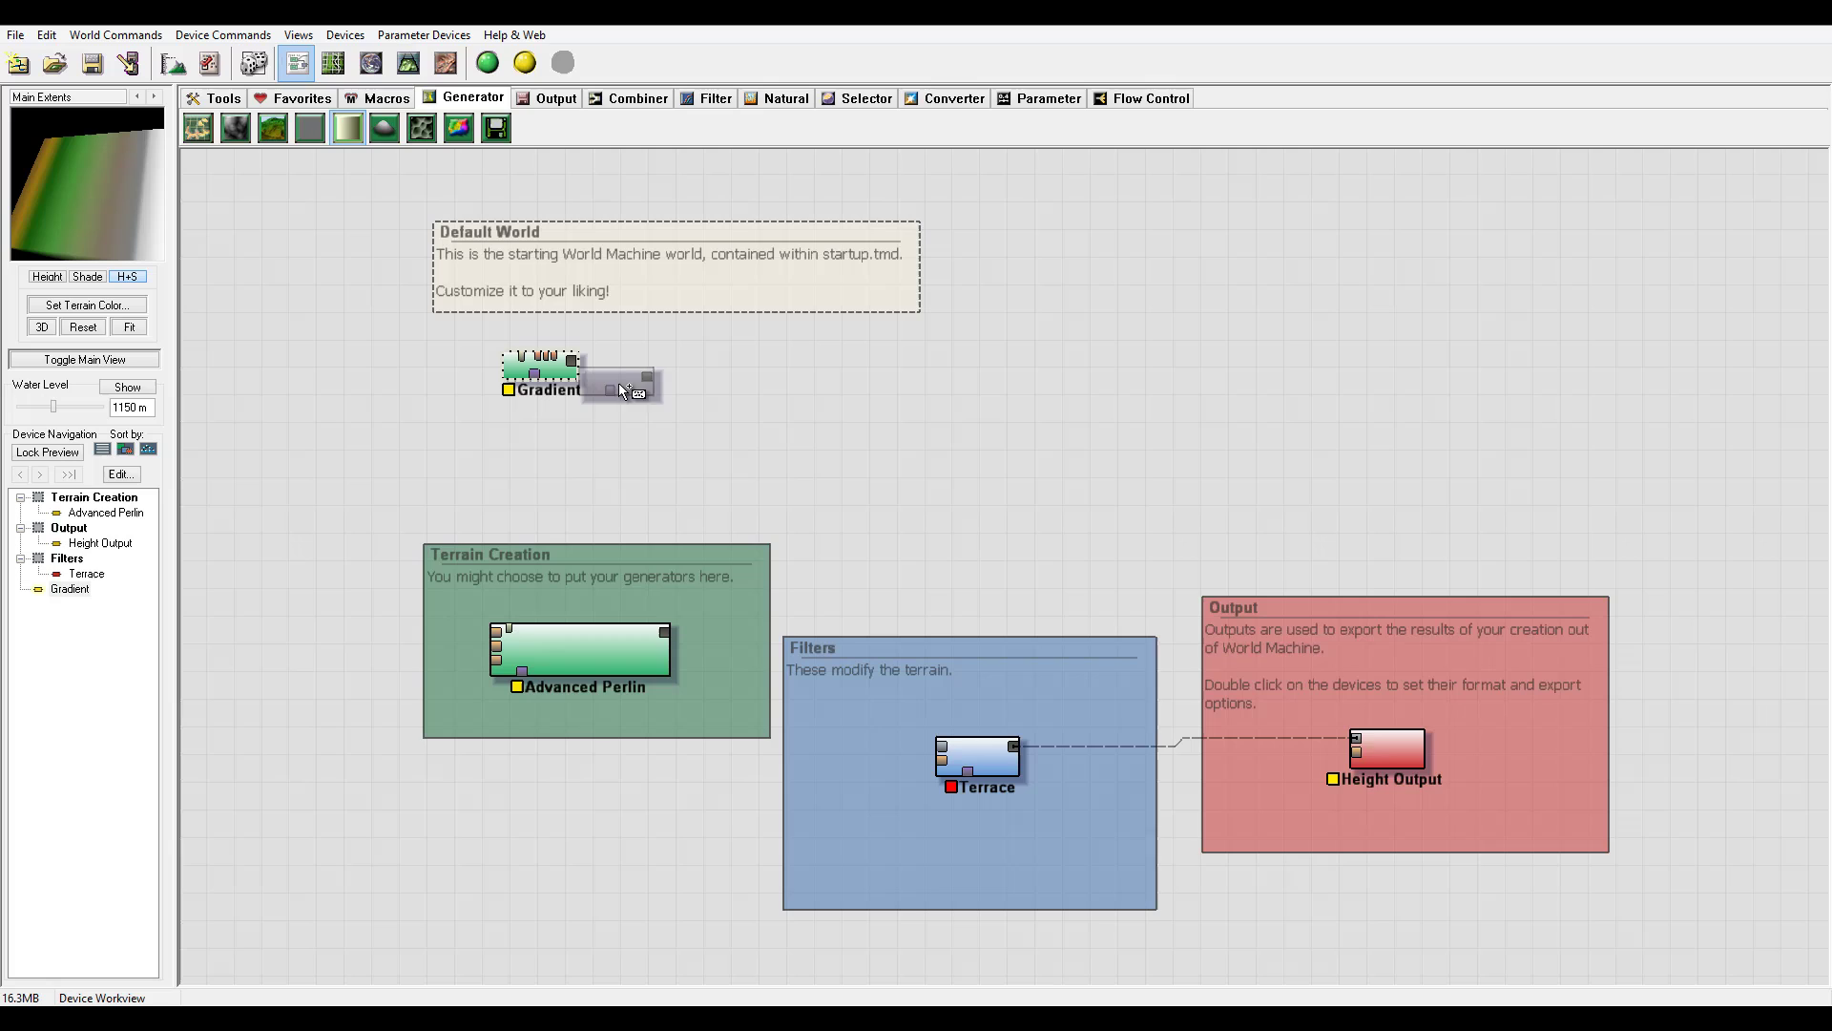
Step: Set the Gradient's Width to 7.75435 and Direction to 94
double_click(523, 363)
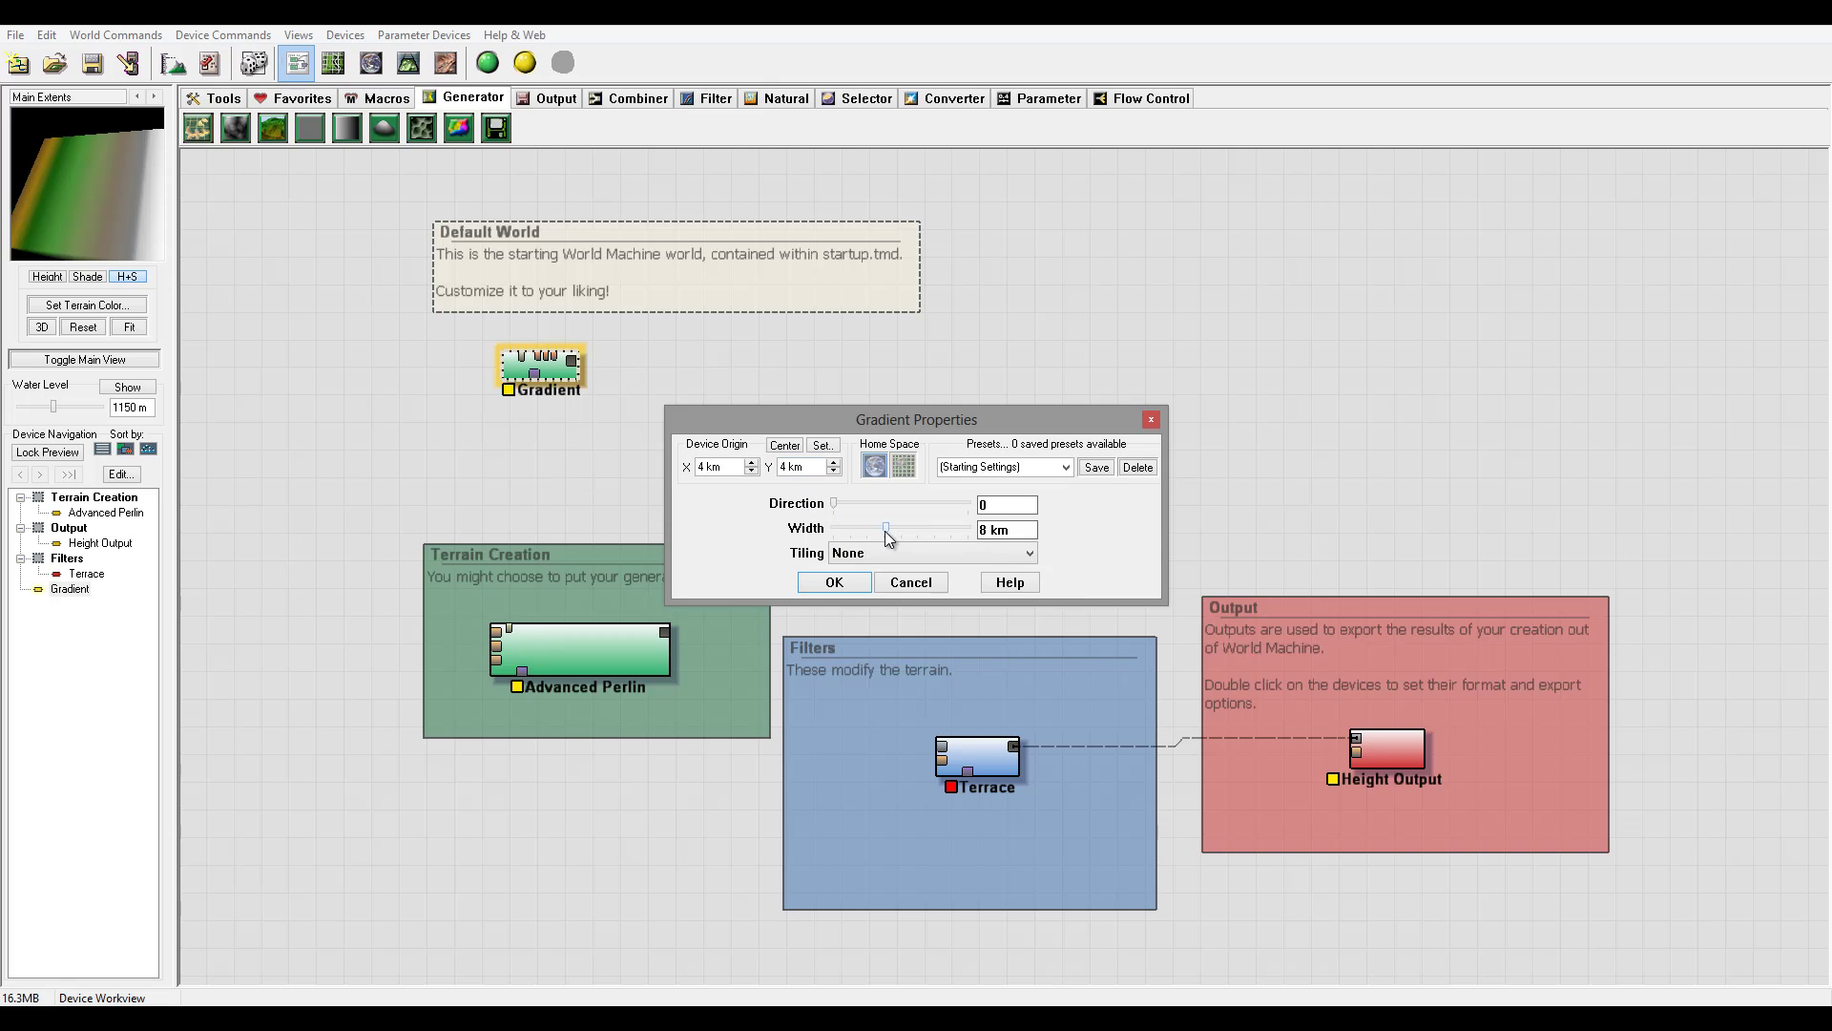
mouse_move(888, 526)
mouse_down()
mouse_move(927, 530)
mouse_move(864, 529)
mouse_up()
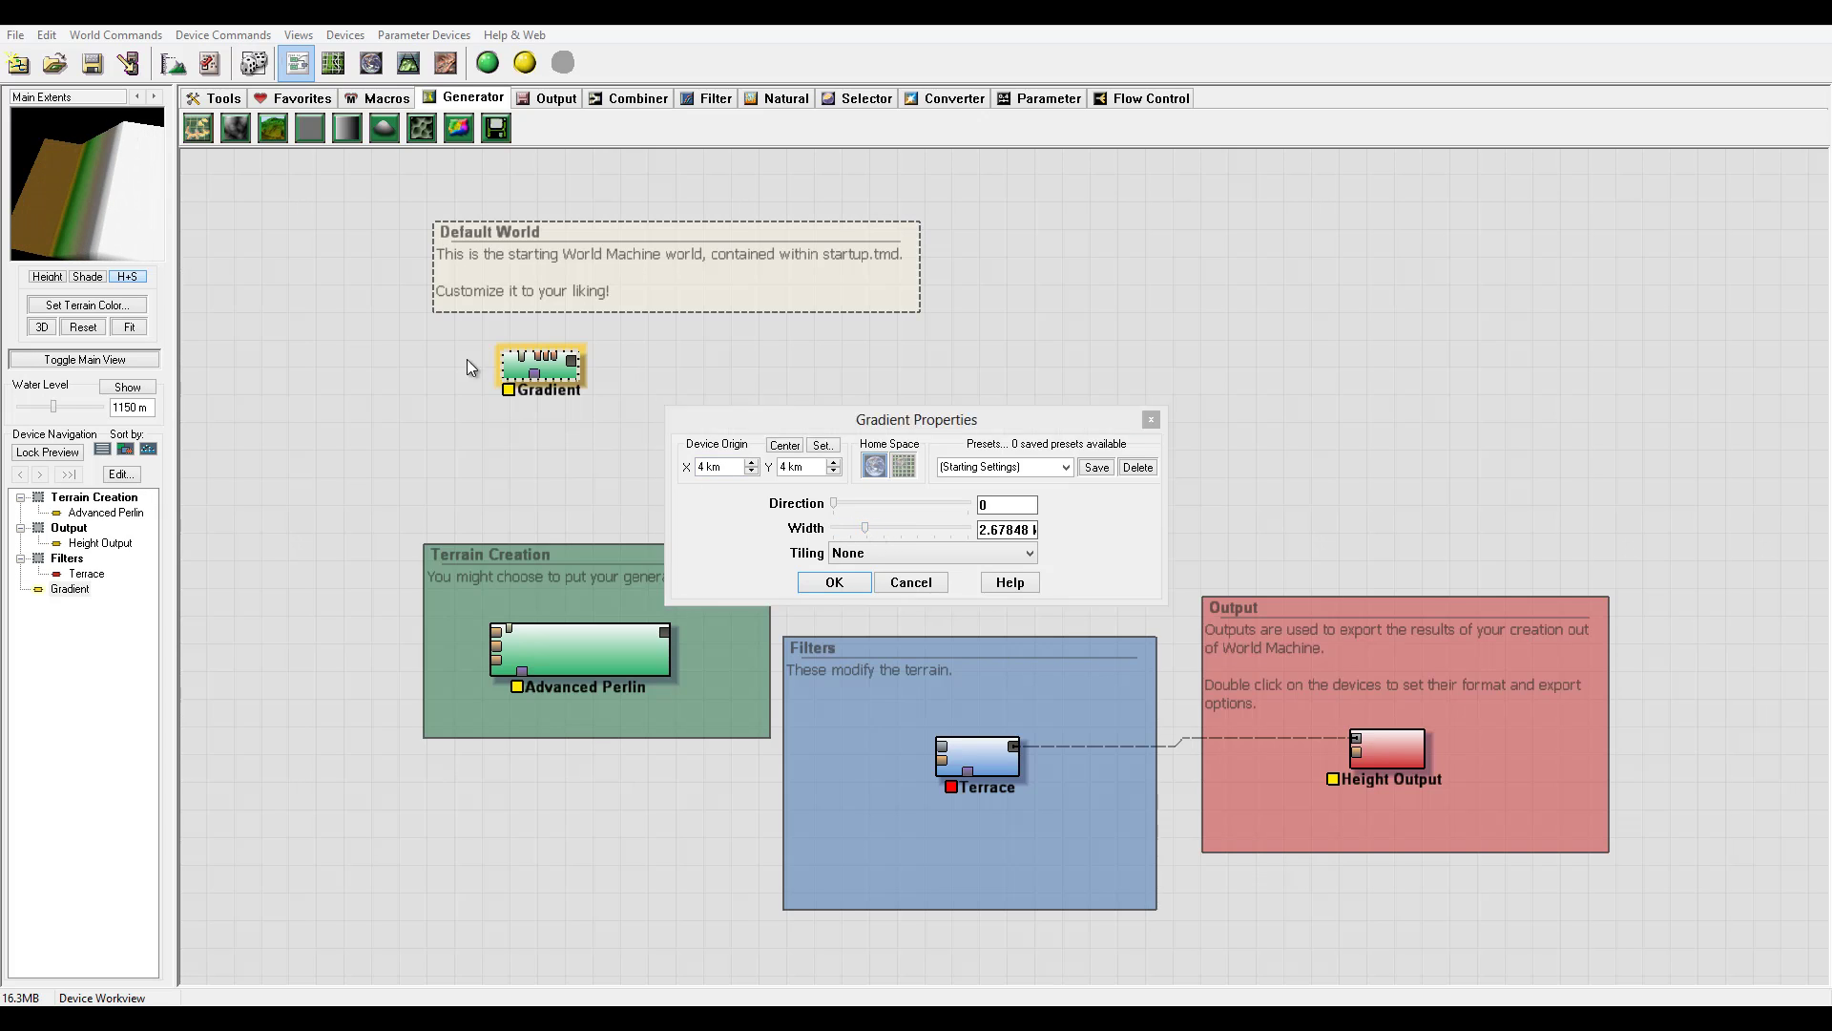
drag(836, 501, 885, 525)
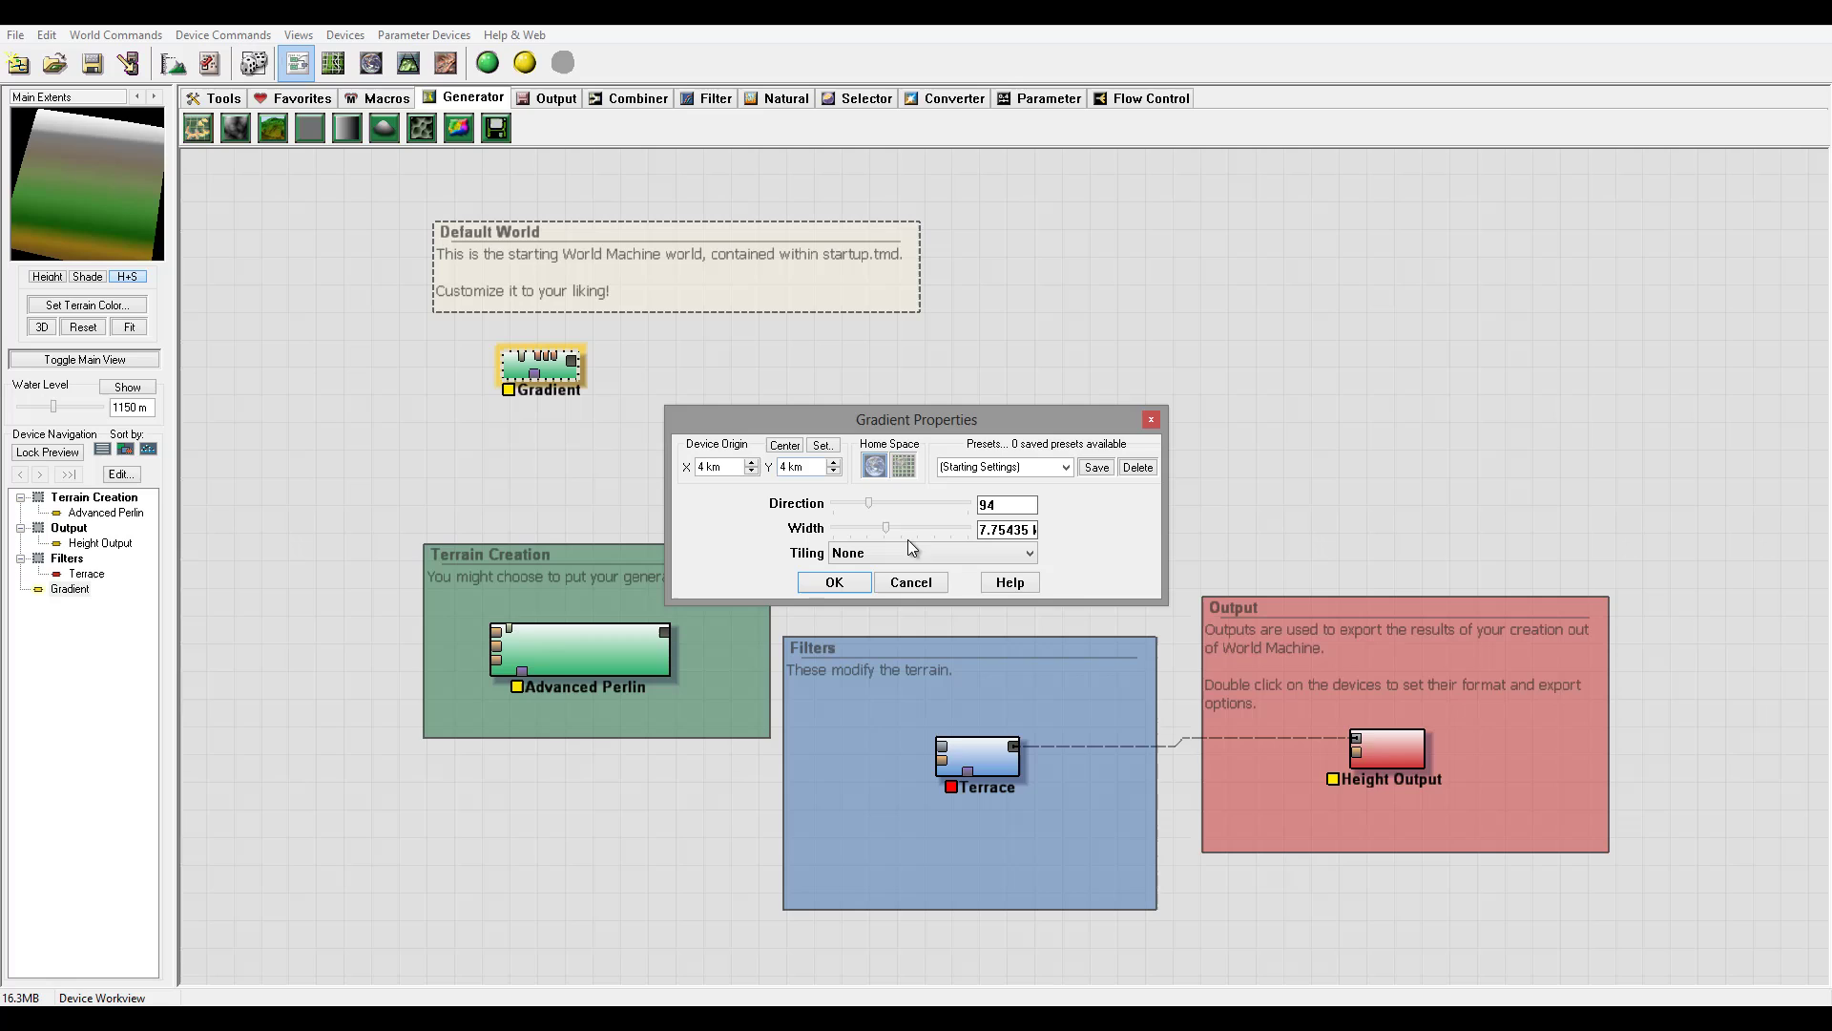
Step: Confirm the Gradient settings and reconnect Advanced Perlin's output to Terrace's input
click(838, 581)
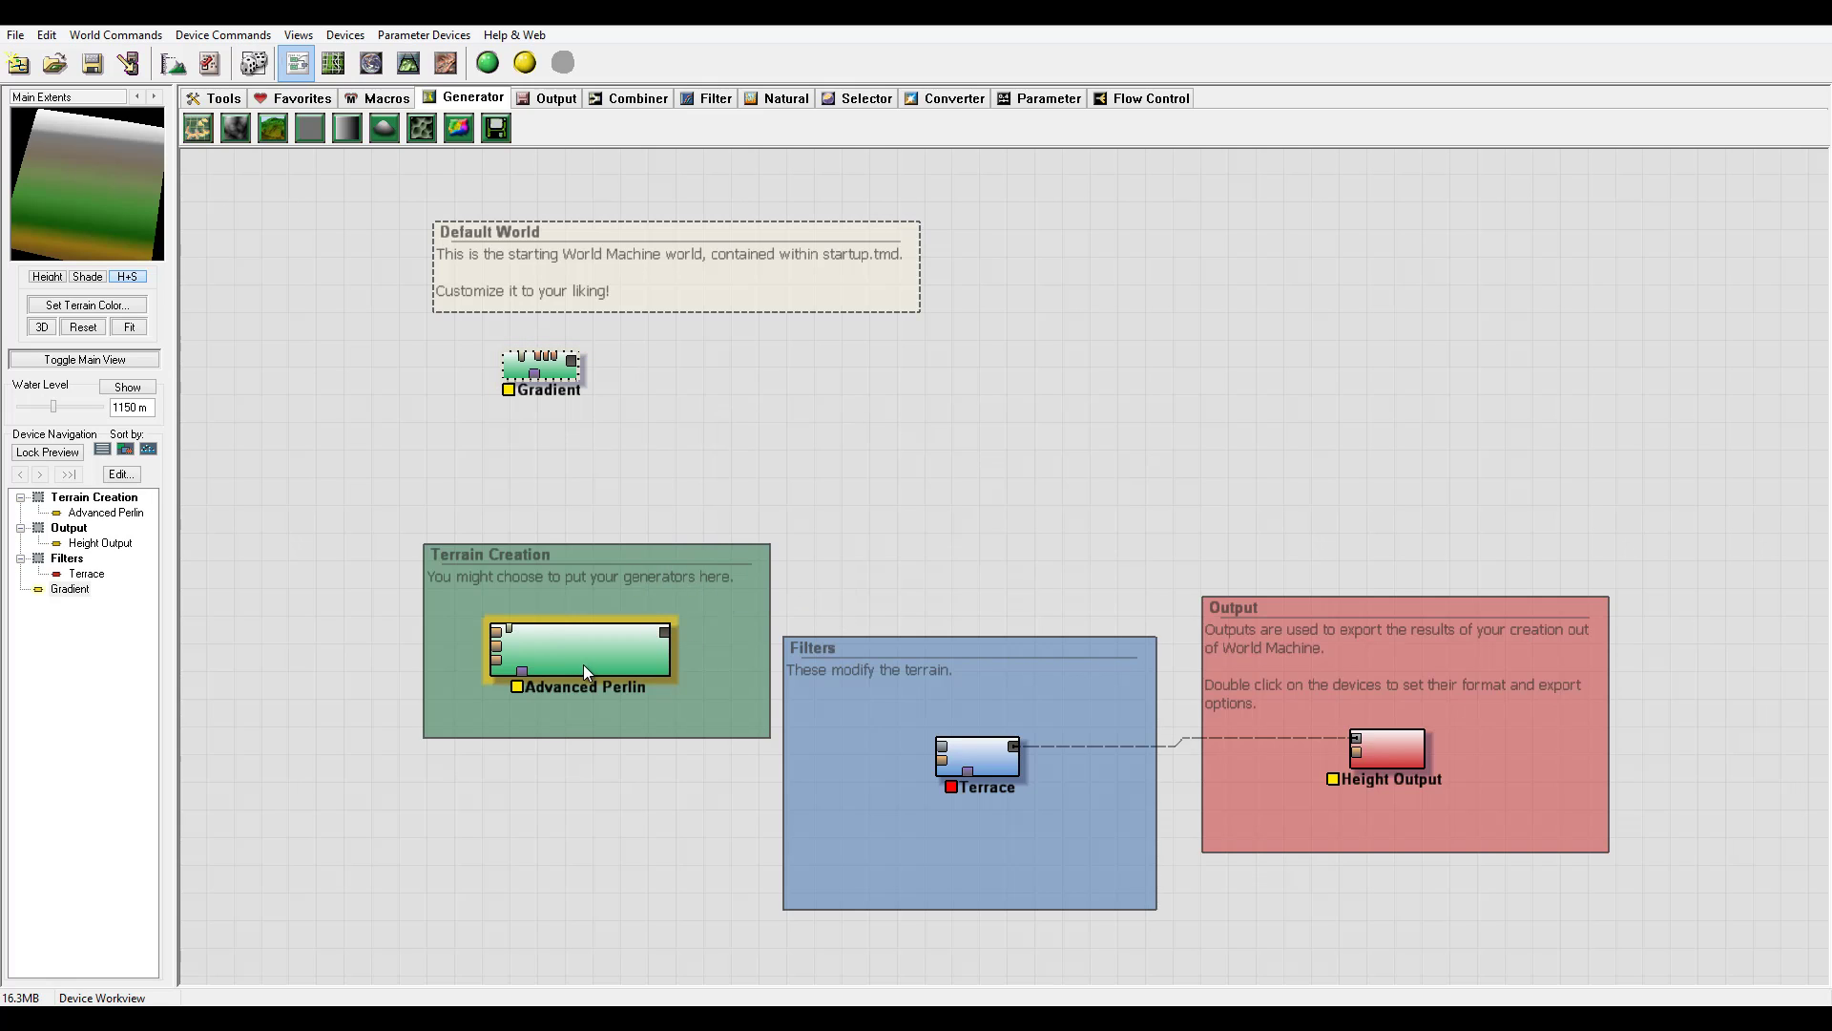
click(582, 664)
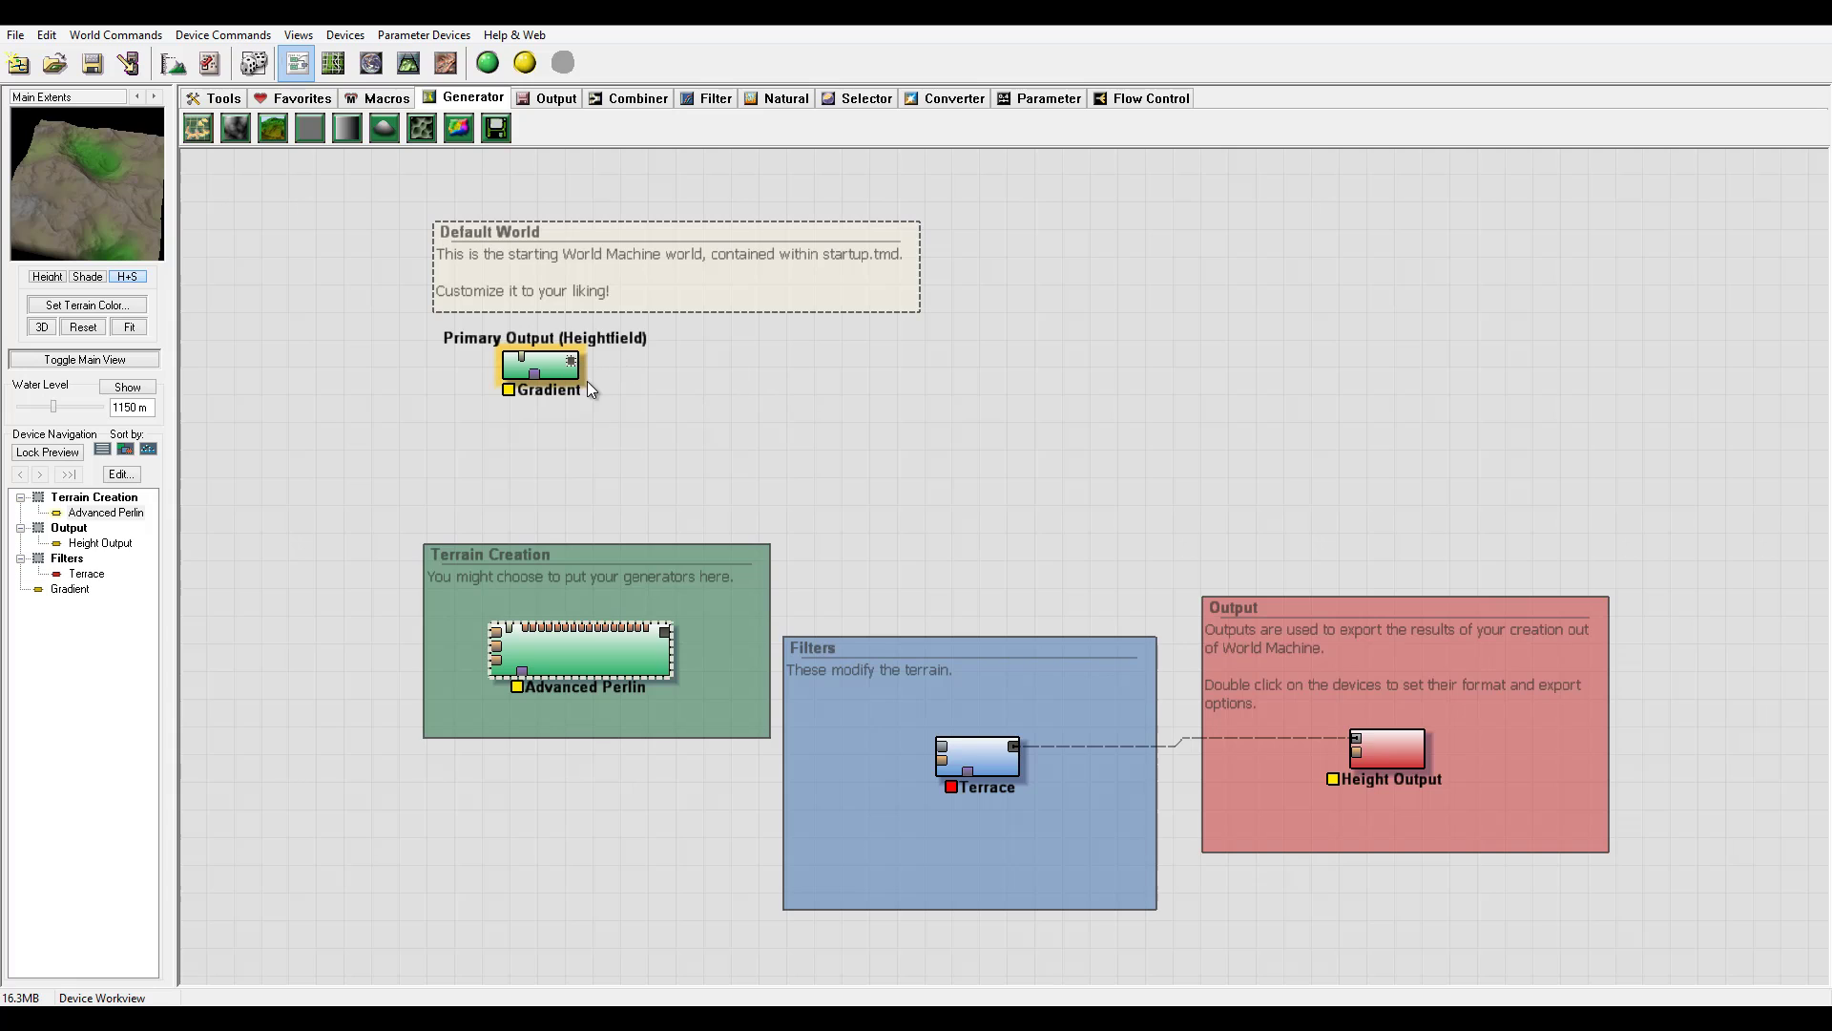
drag(666, 631, 947, 748)
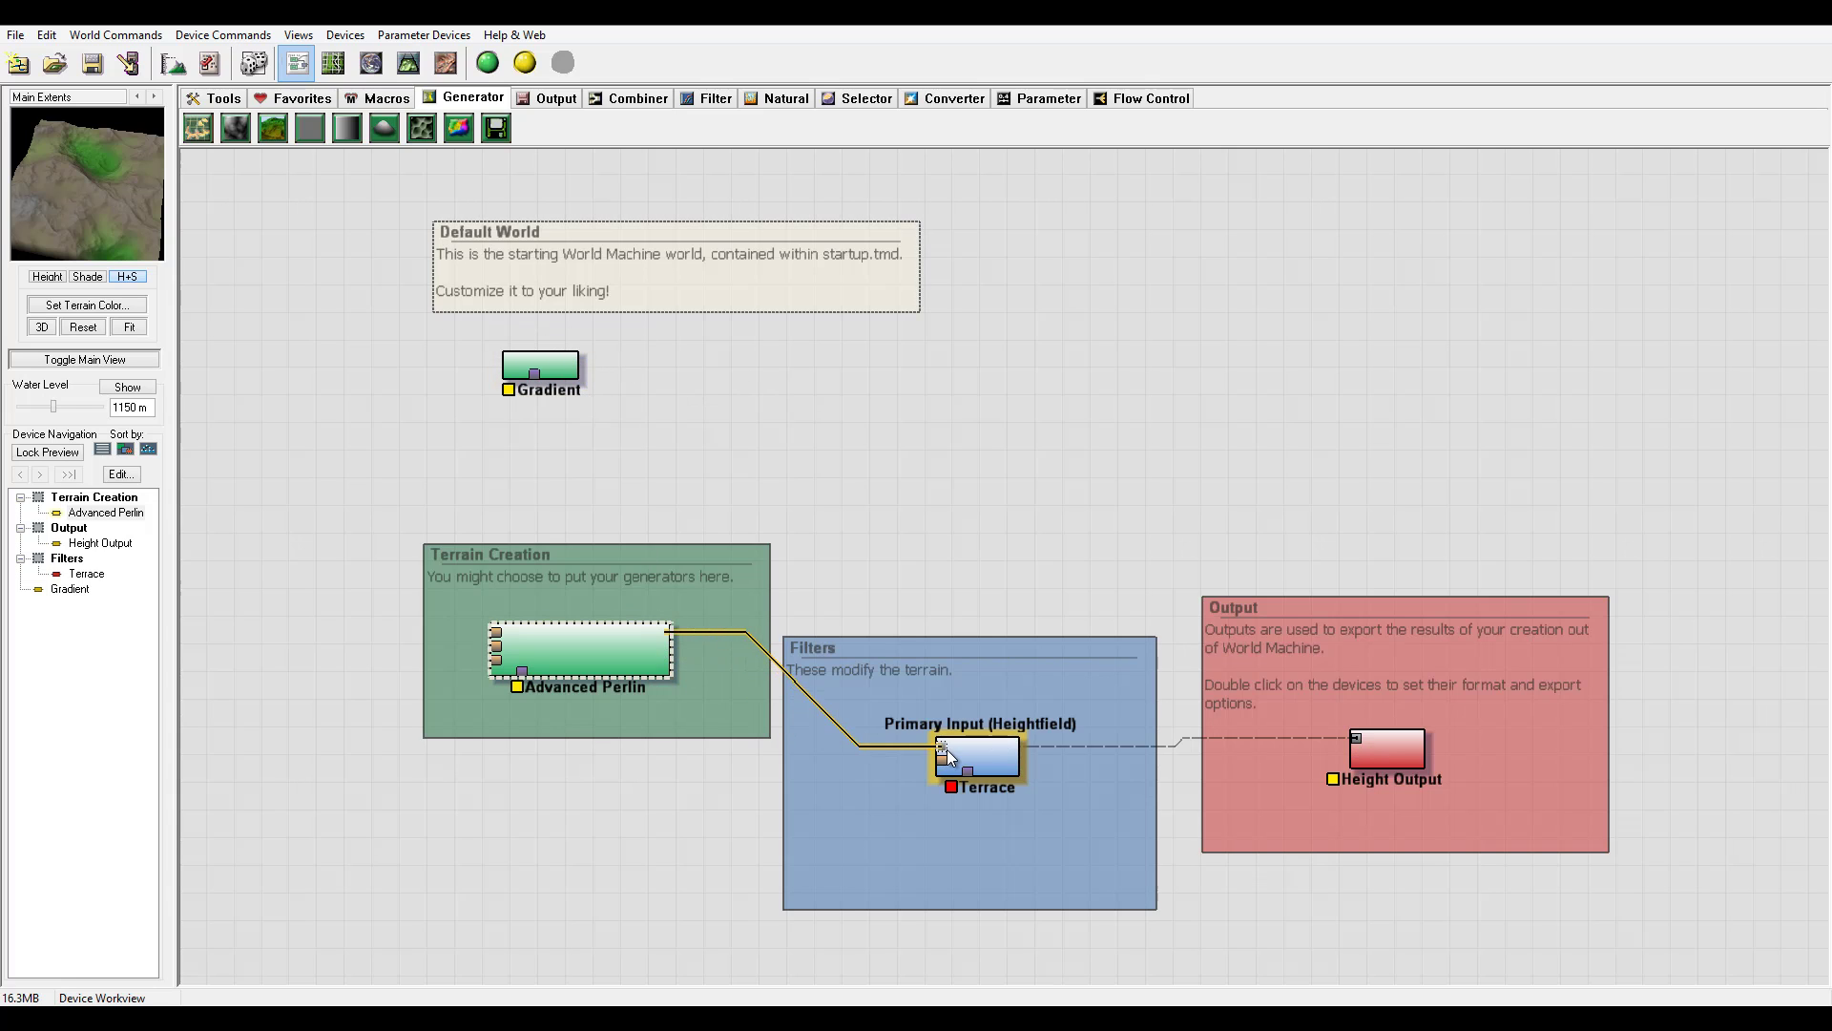
Step: Wire the Gradient into Advanced Perlin's Mask Input and inspect the terrain preview from the side
drag(573, 363, 522, 676)
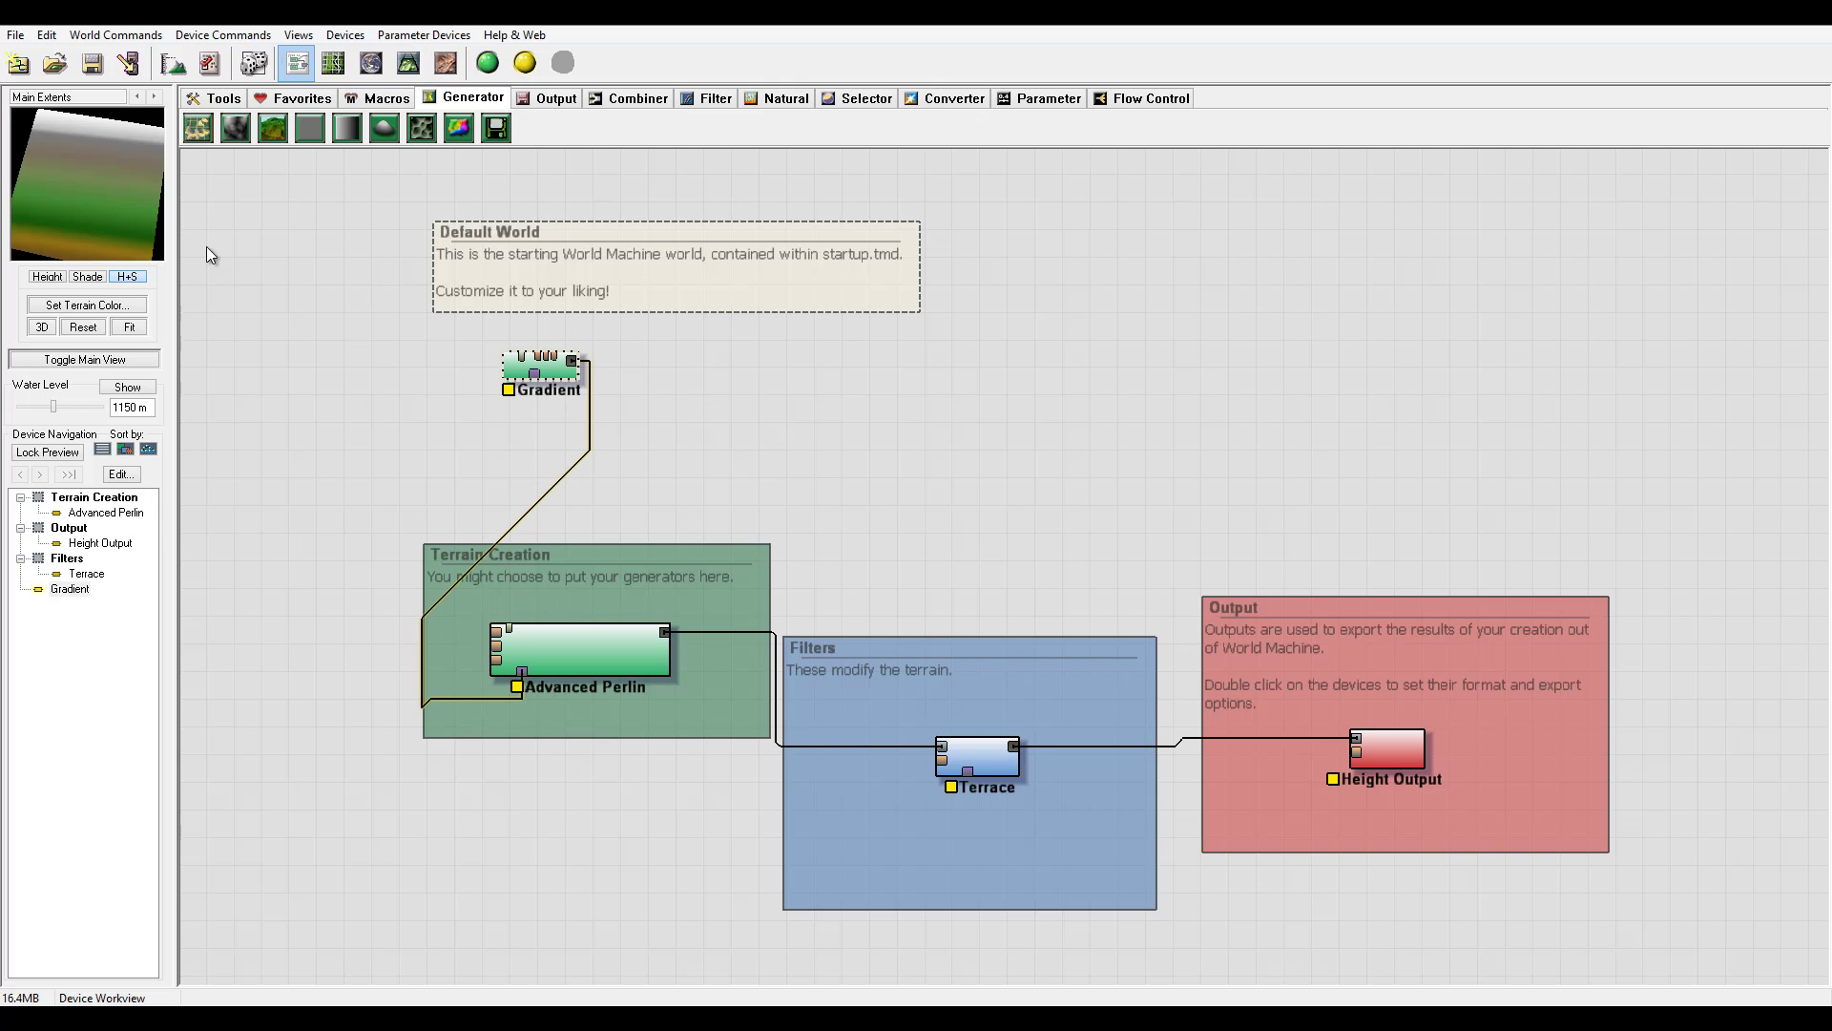
click(588, 640)
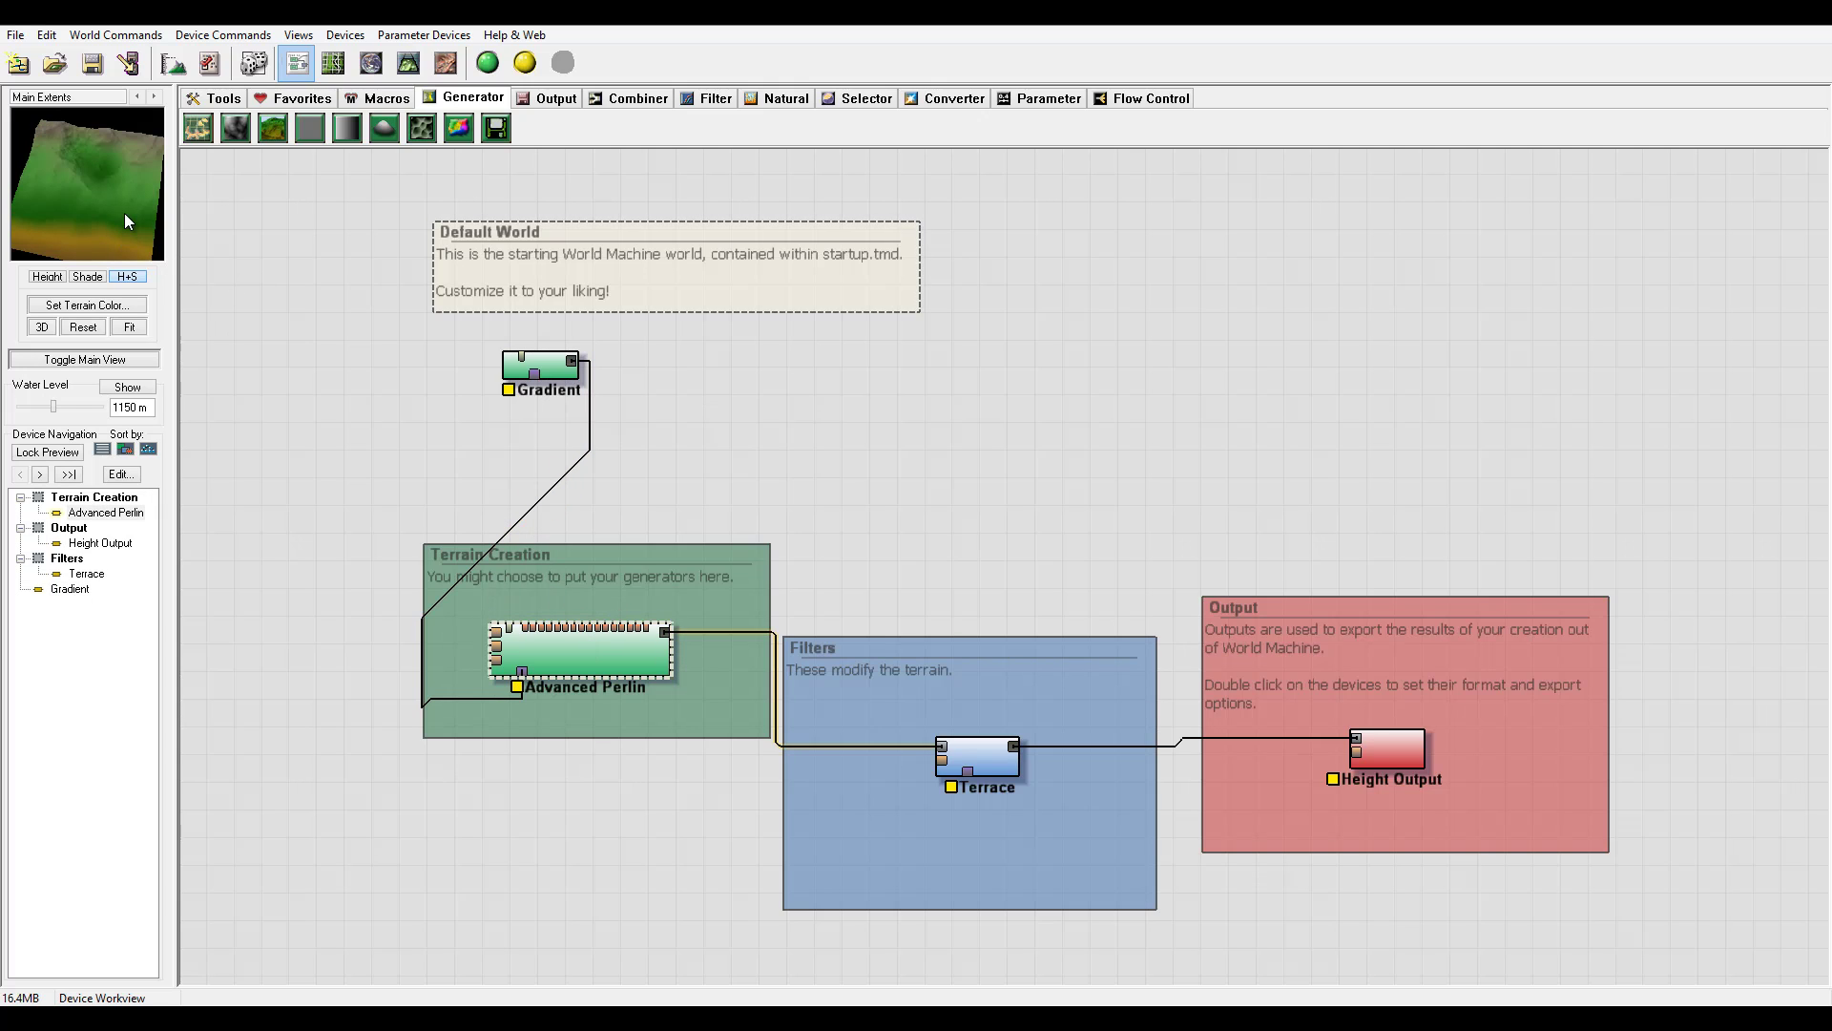
drag(120, 214, 101, 250)
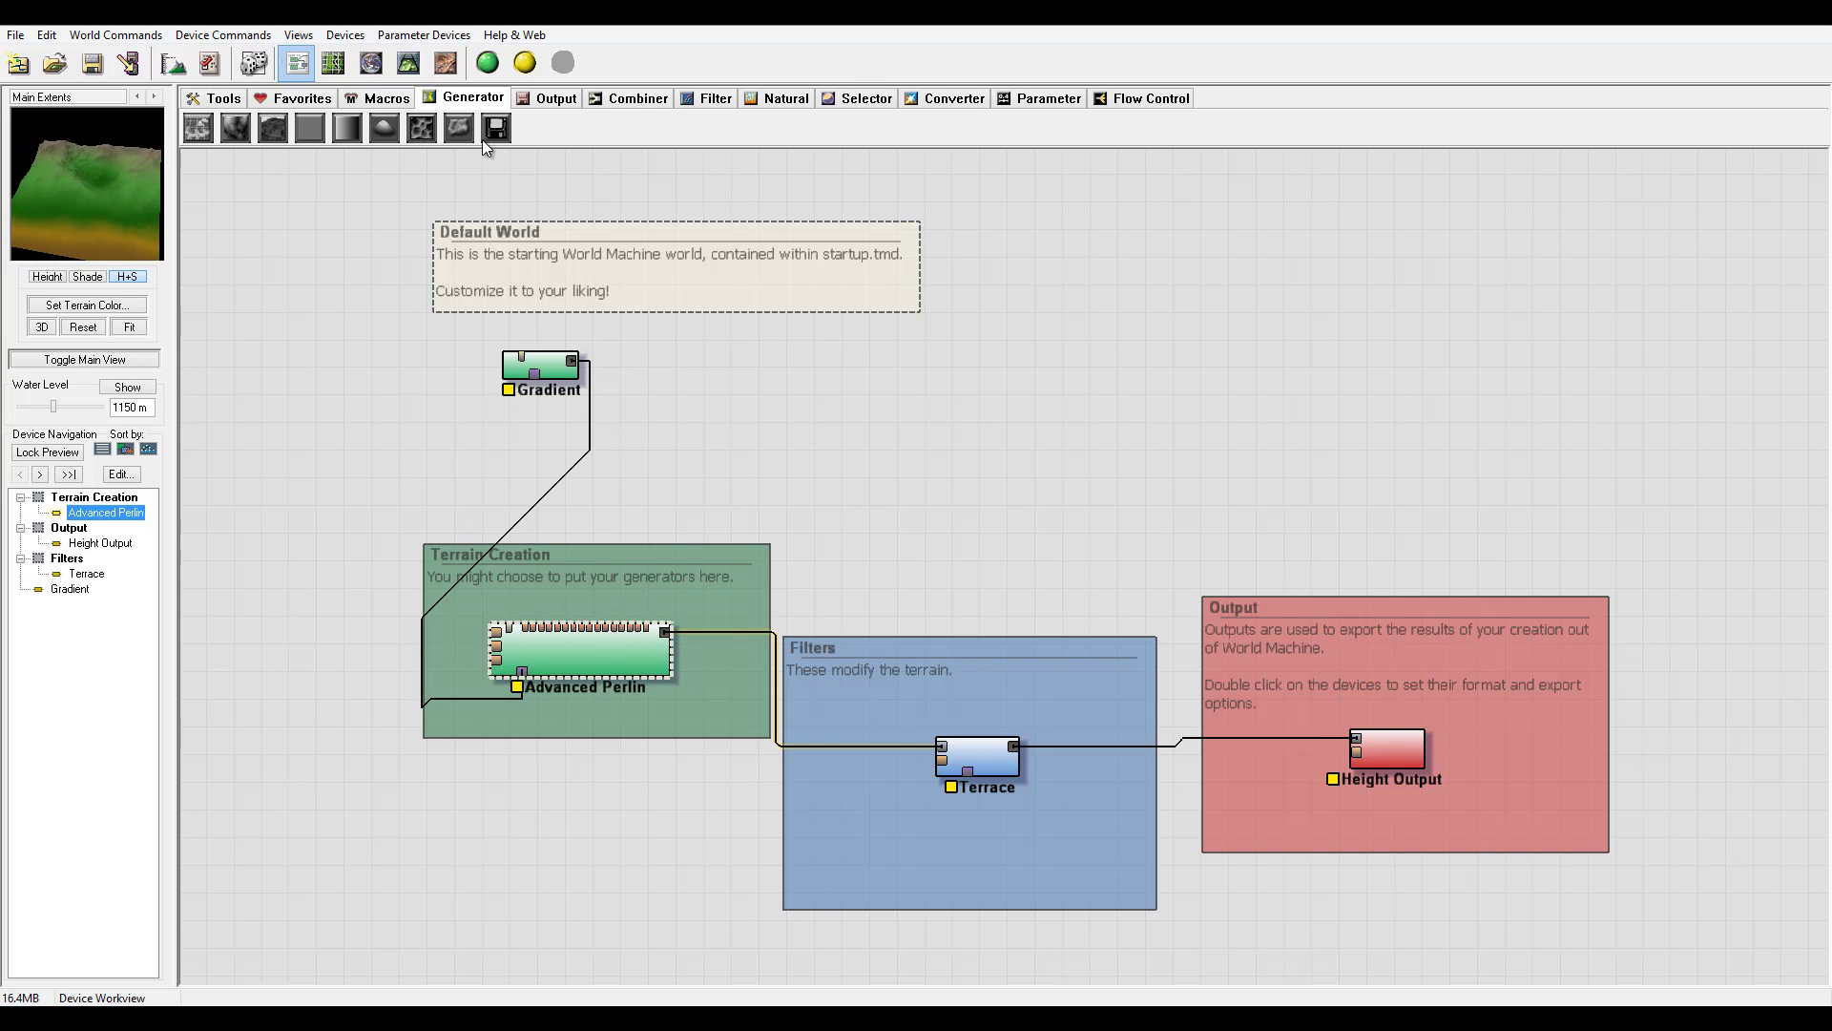
click(641, 99)
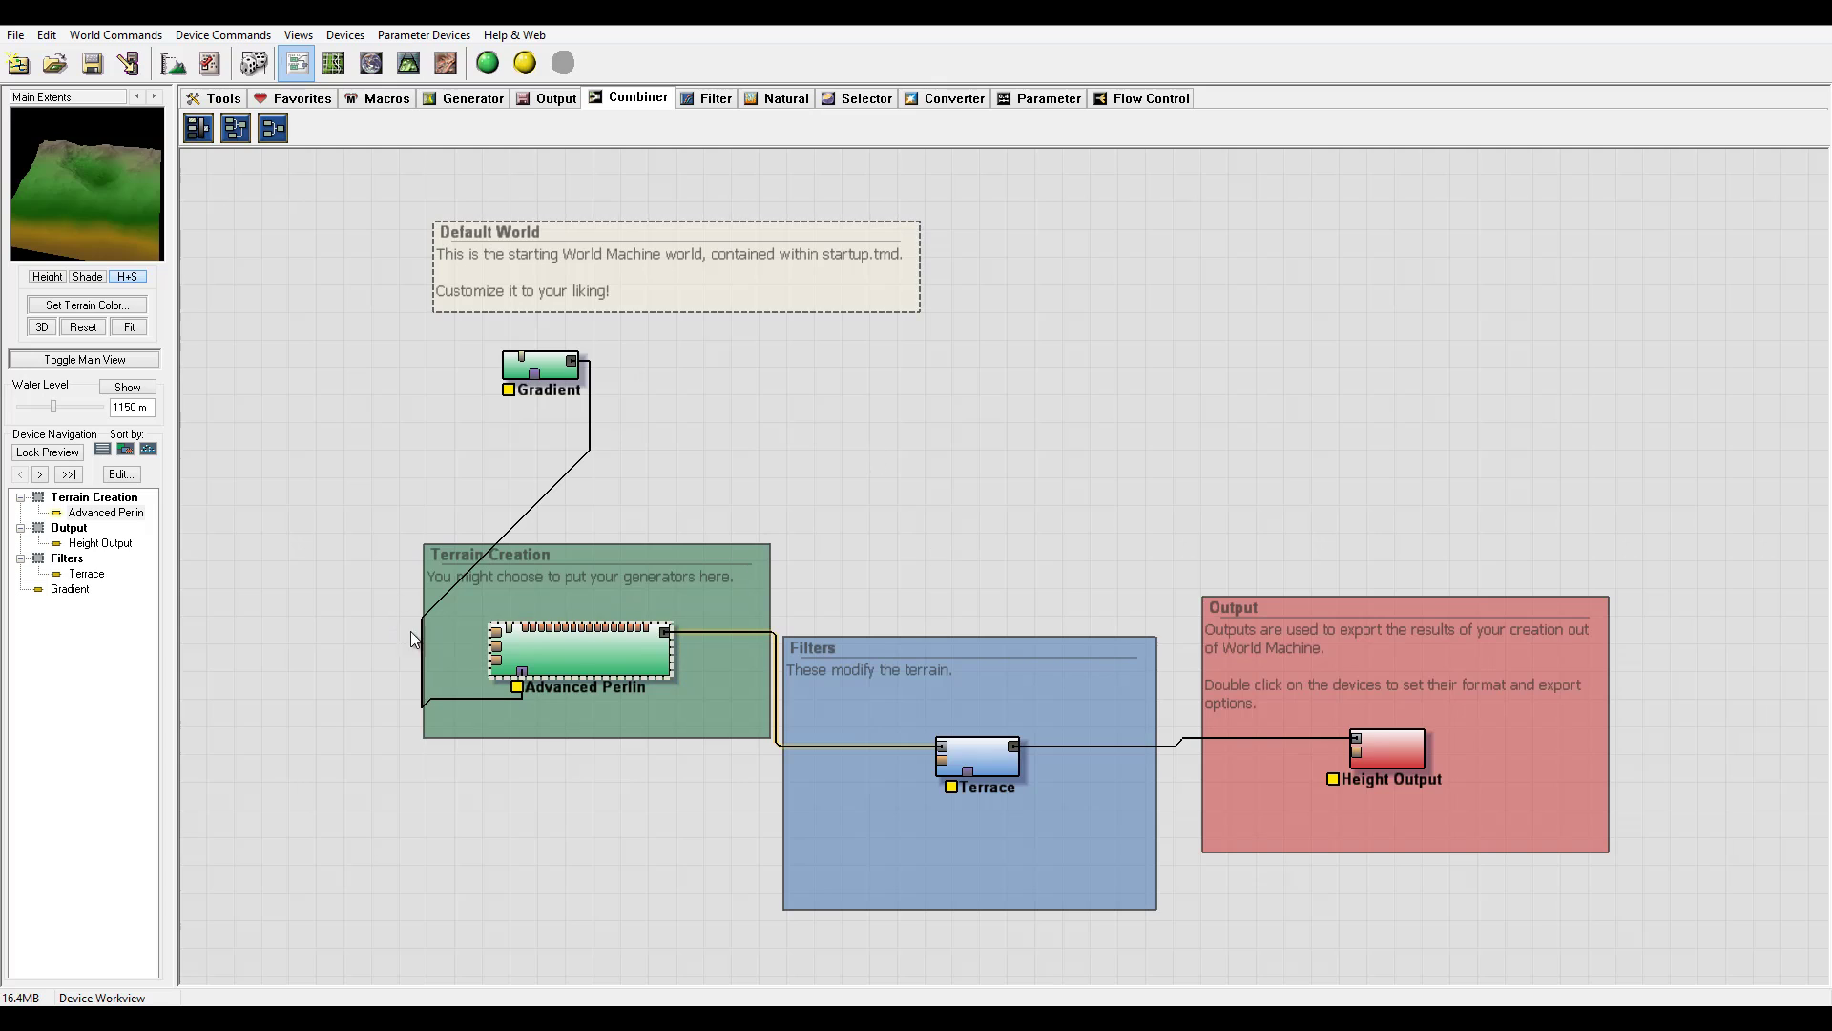
click(452, 99)
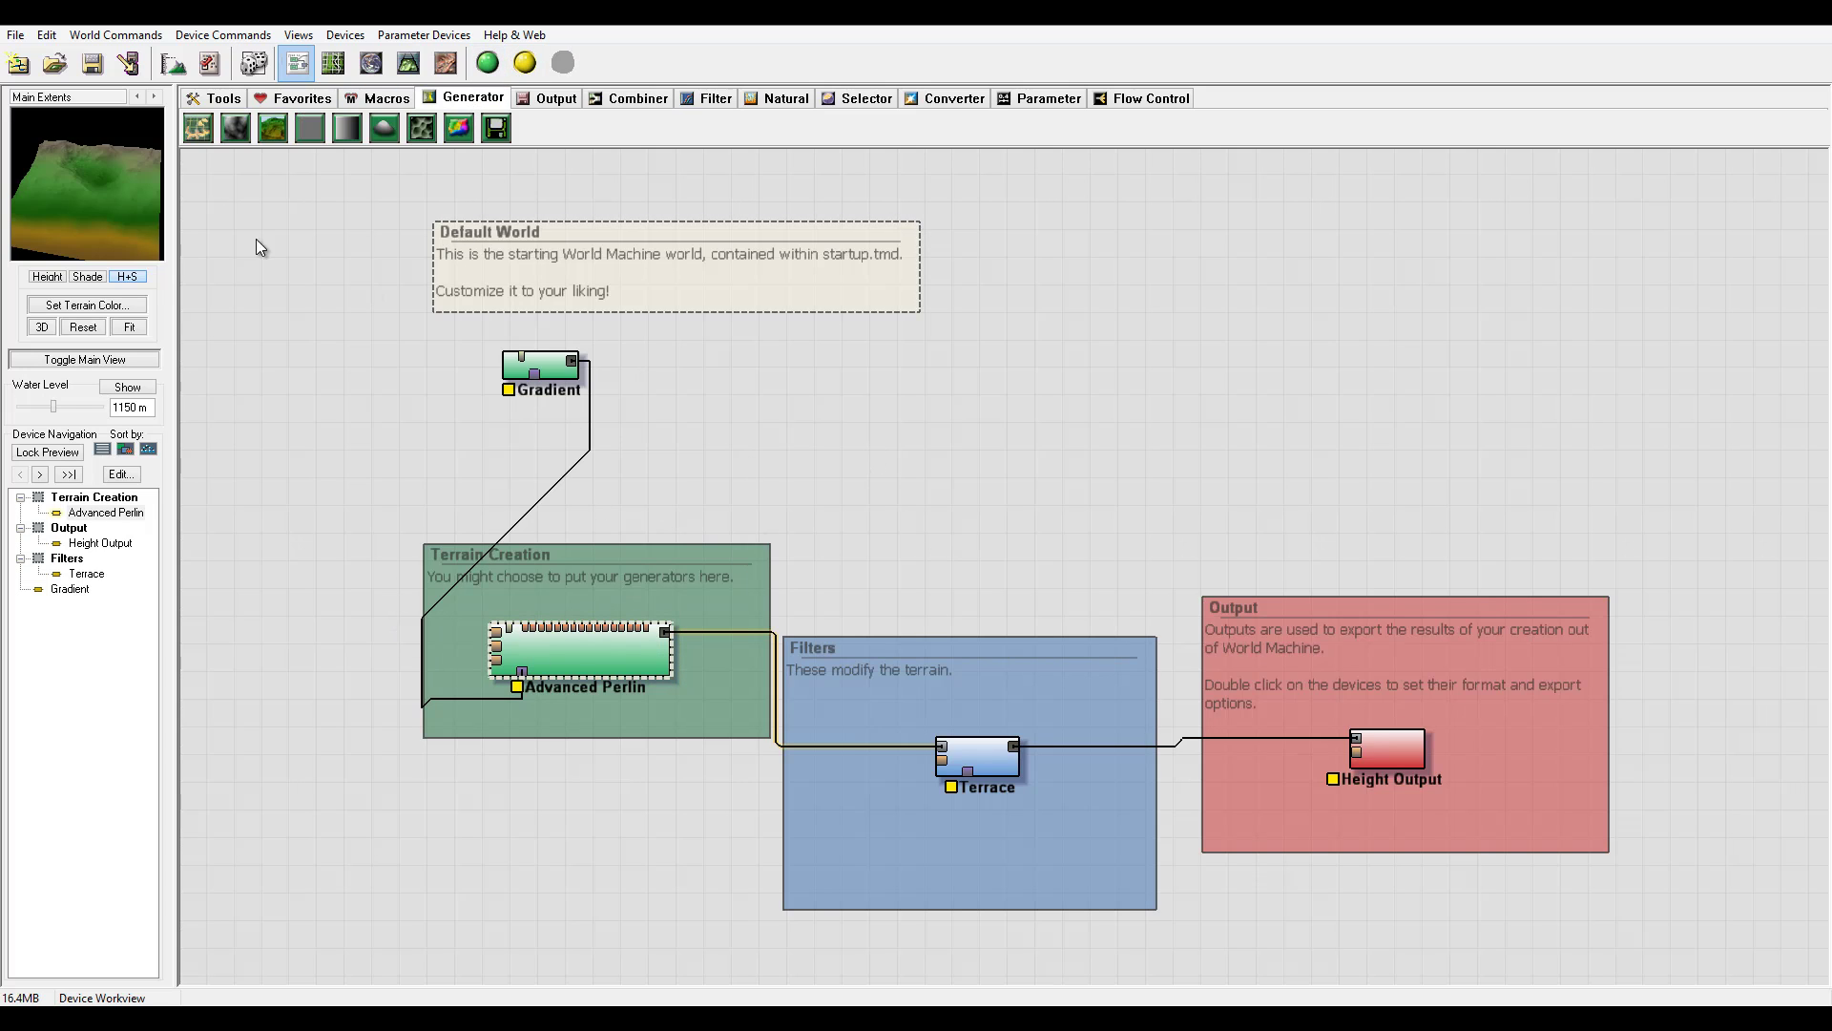
drag(98, 206, 171, 205)
click(546, 361)
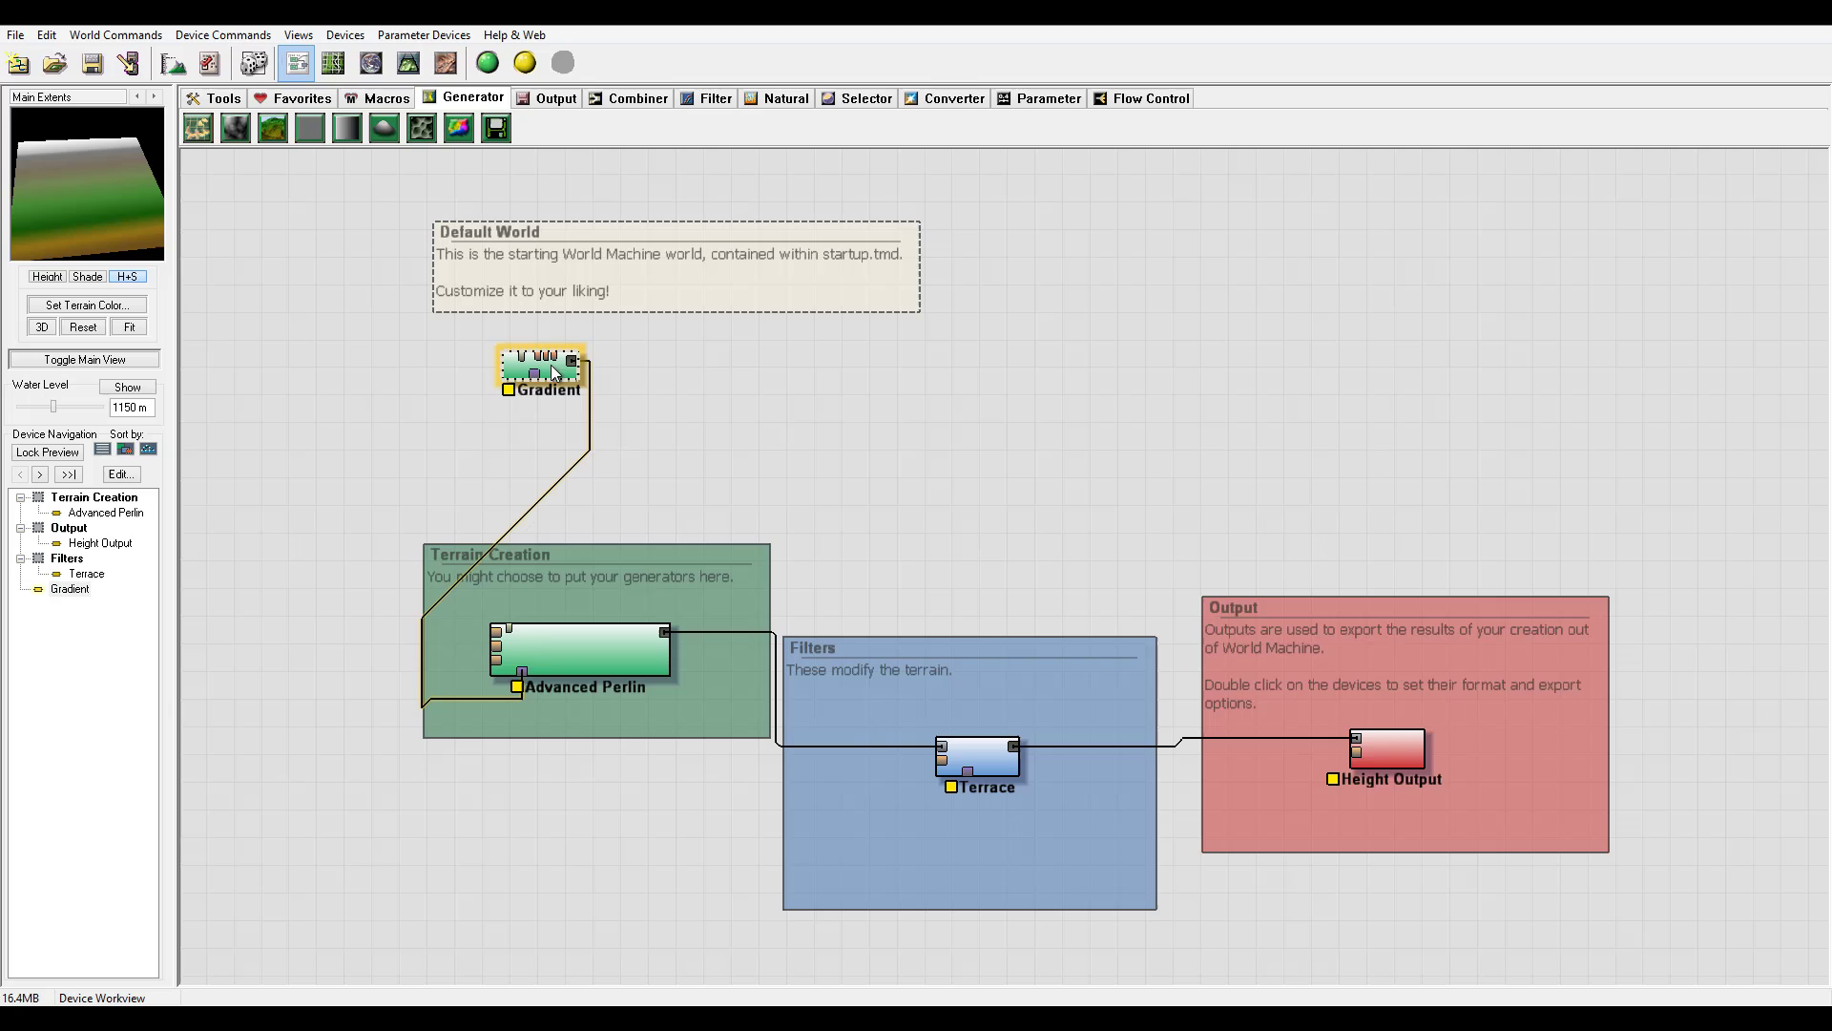
Step: Delete the Gradient device and place a Radial Grad generator in its place
key(Delete)
click(985, 567)
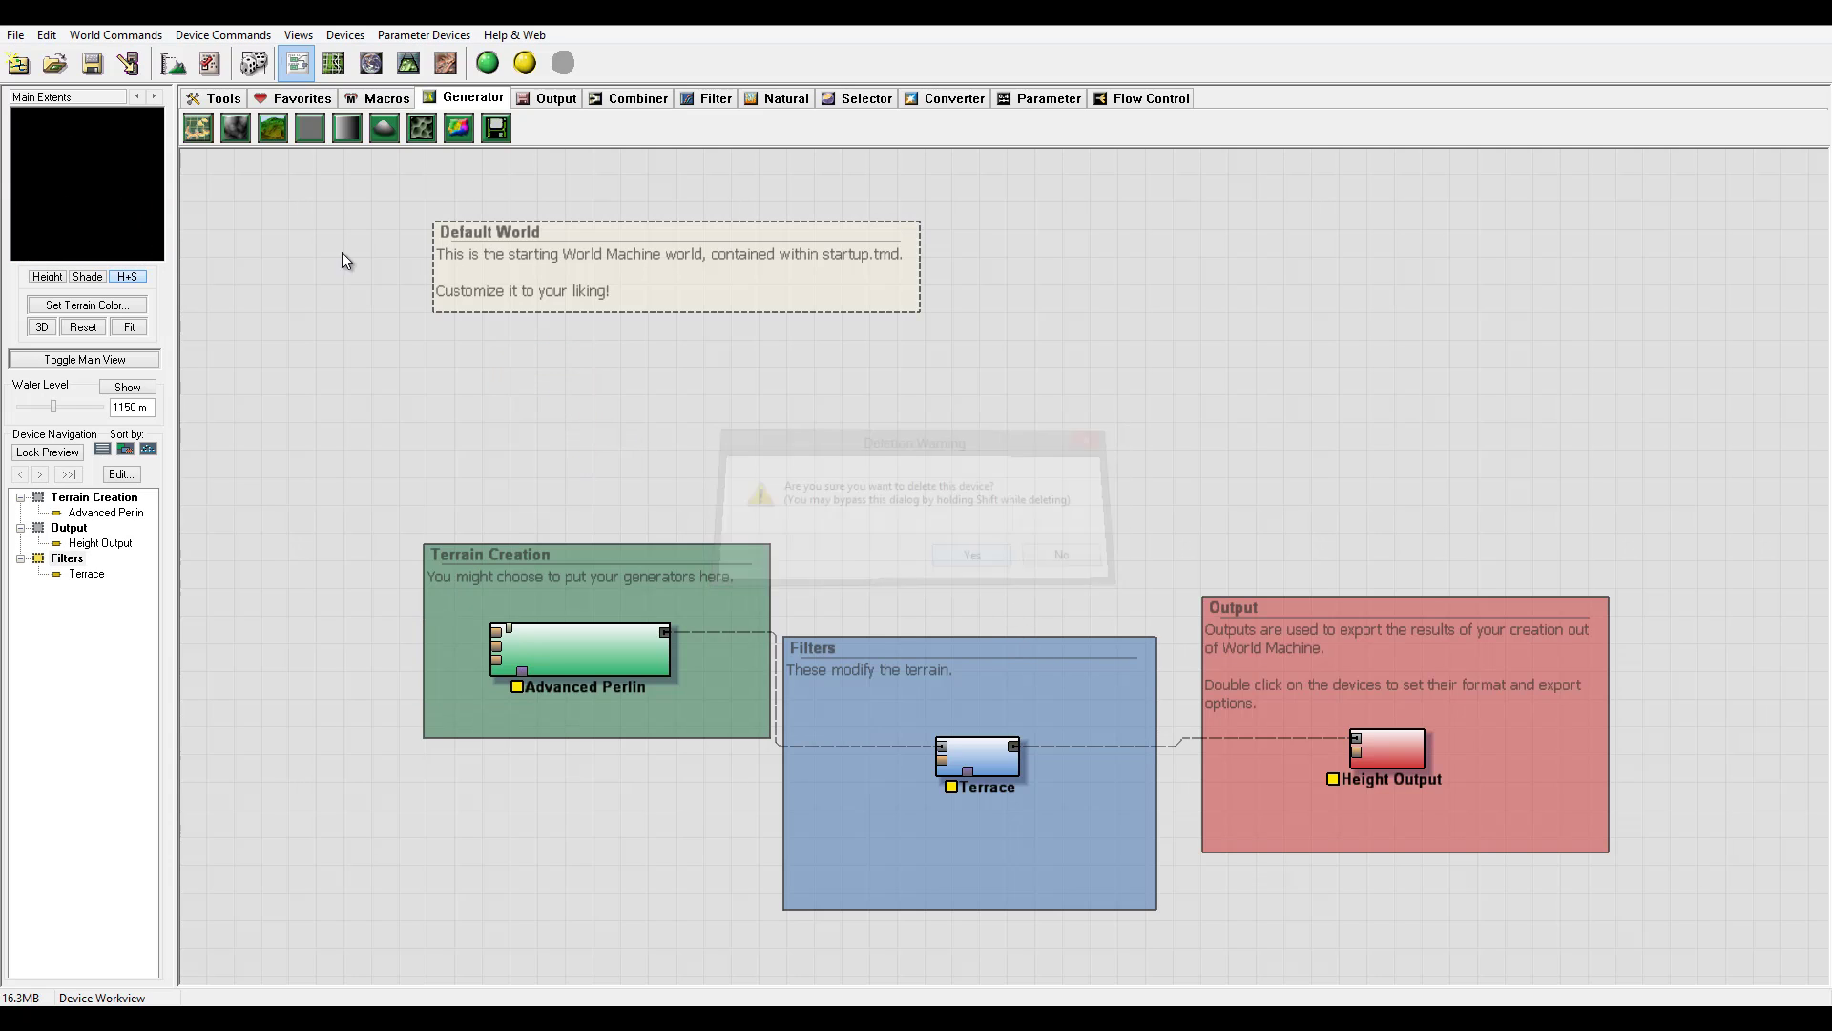
click(386, 126)
click(586, 395)
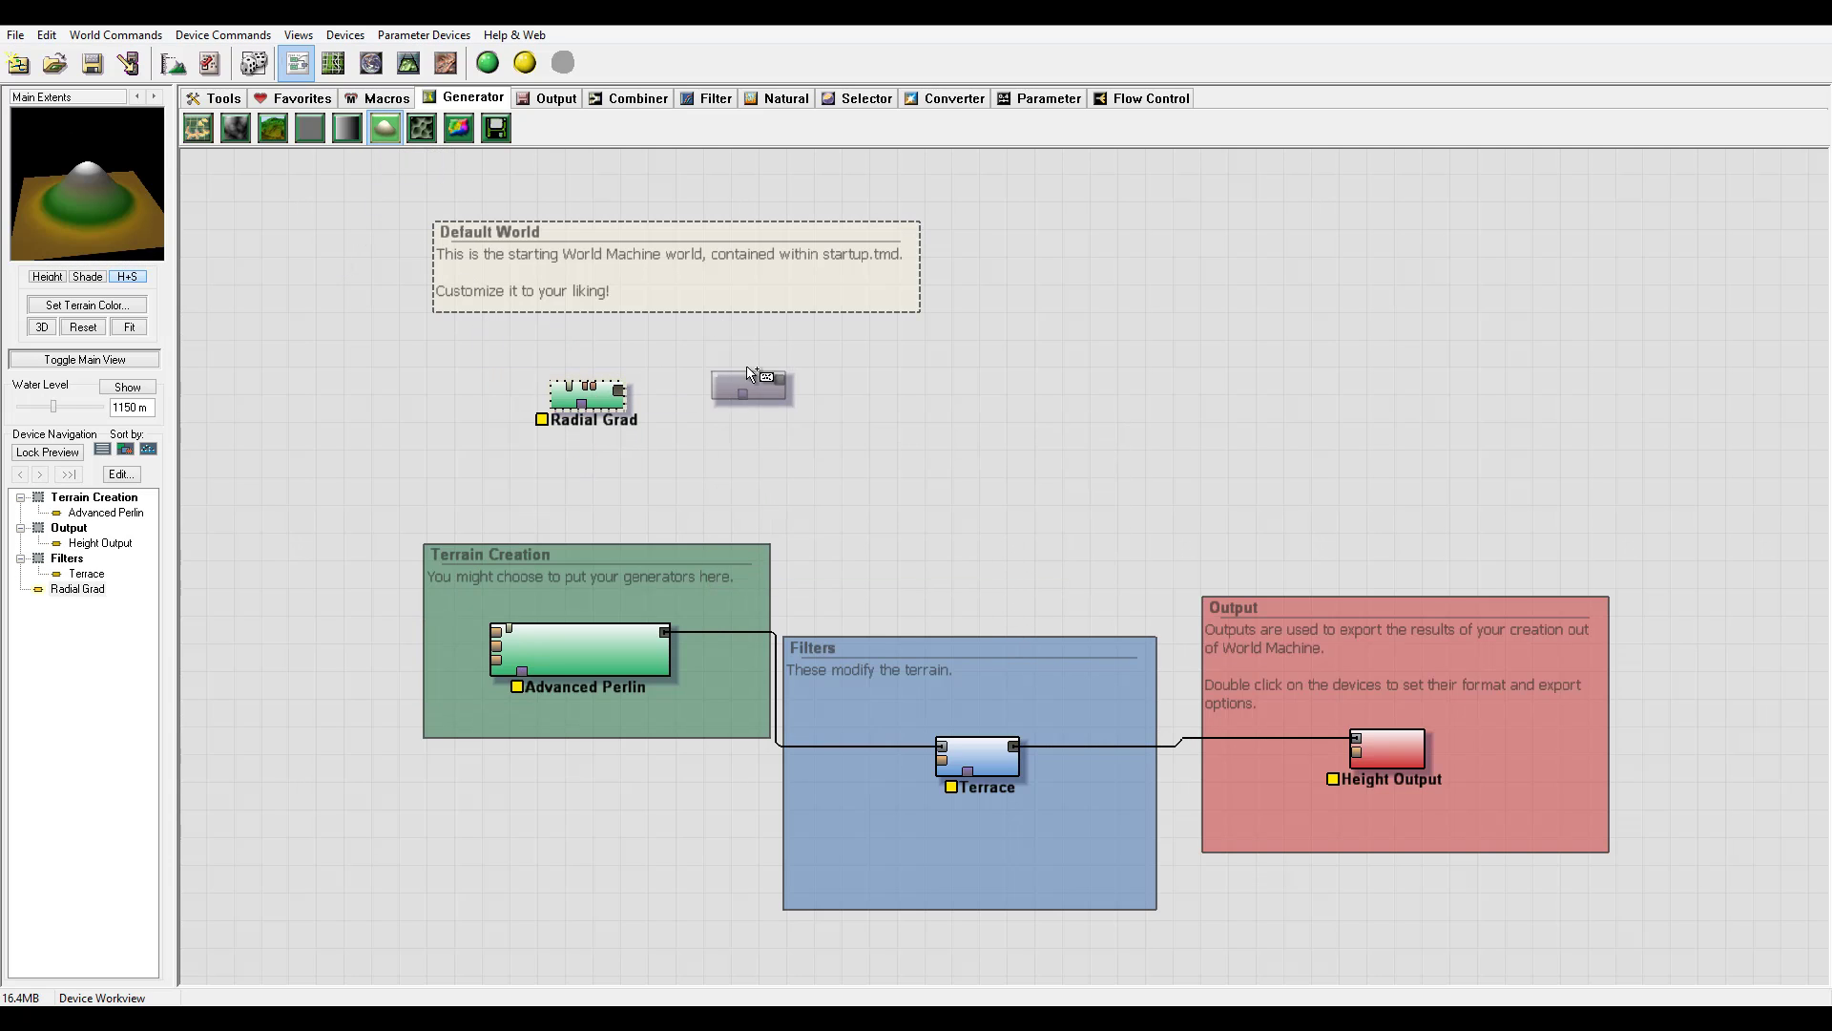
drag(620, 399, 547, 386)
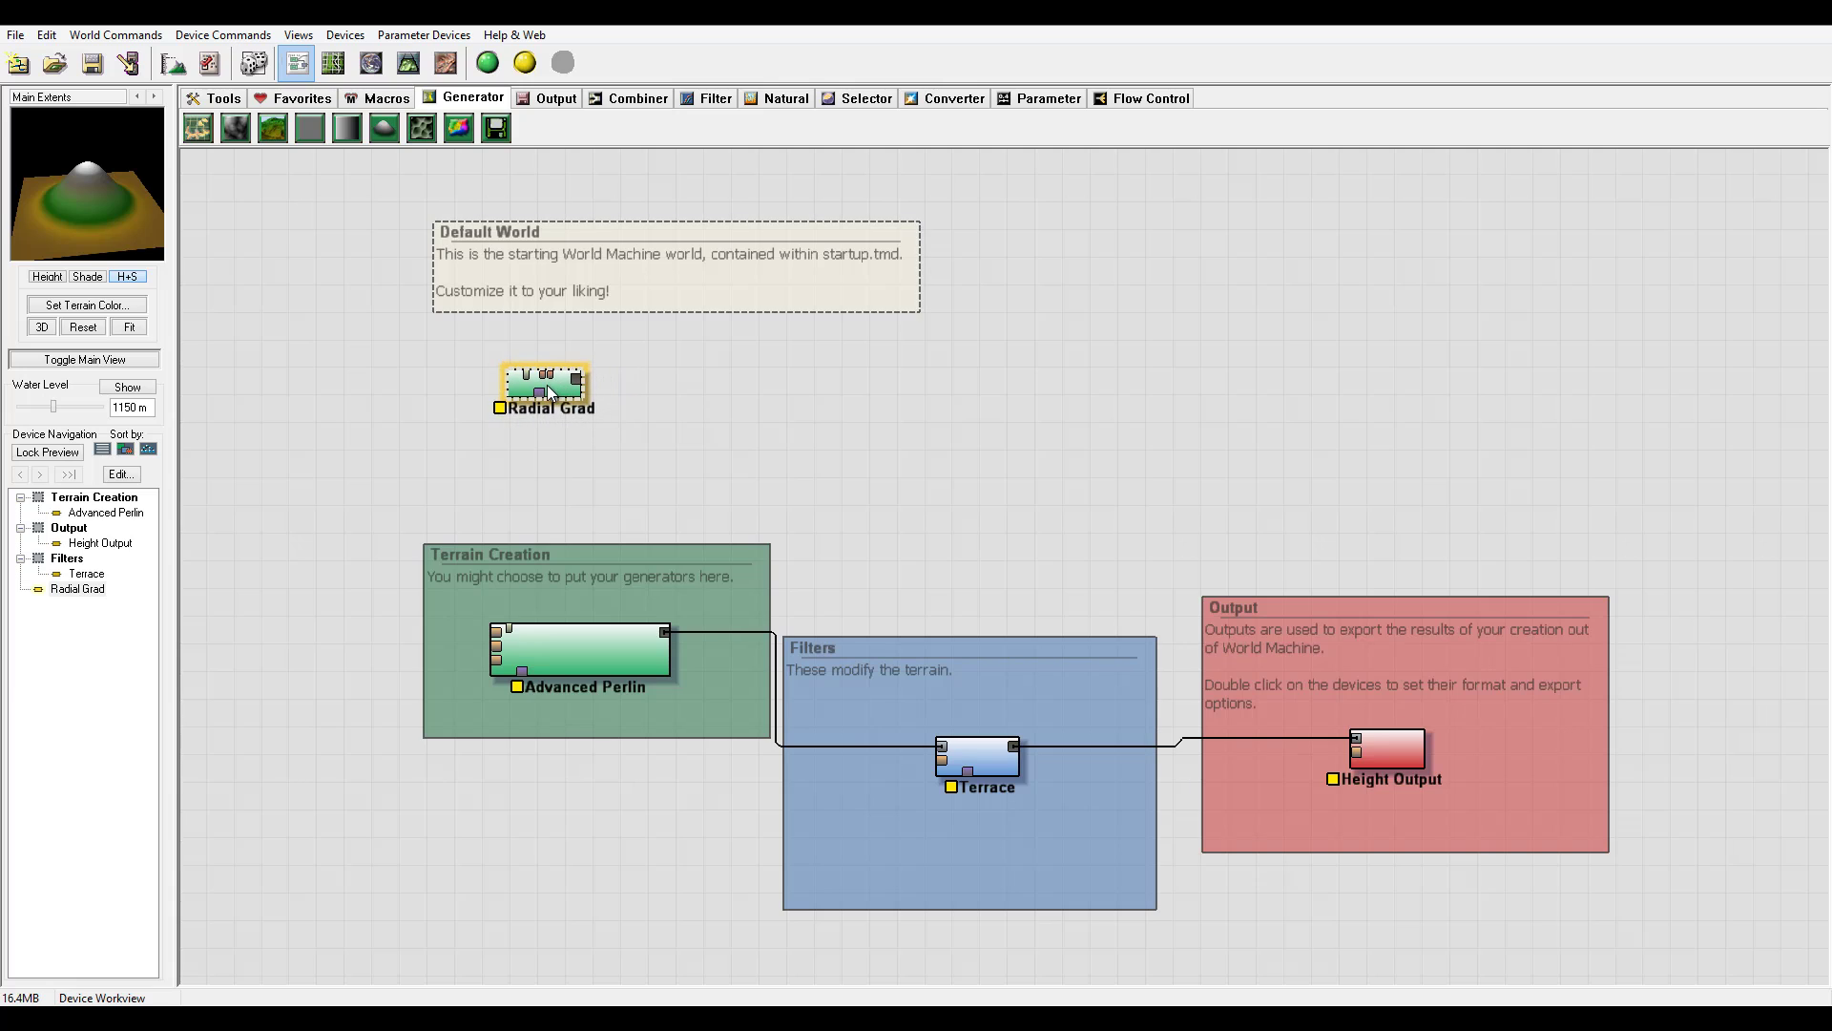
Step: Narrow the Radial Grad radius and try the Diamond shape before settling on Gaussian
double_click(553, 385)
mouse_move(871, 517)
mouse_down()
mouse_move(897, 520)
mouse_move(873, 517)
mouse_up()
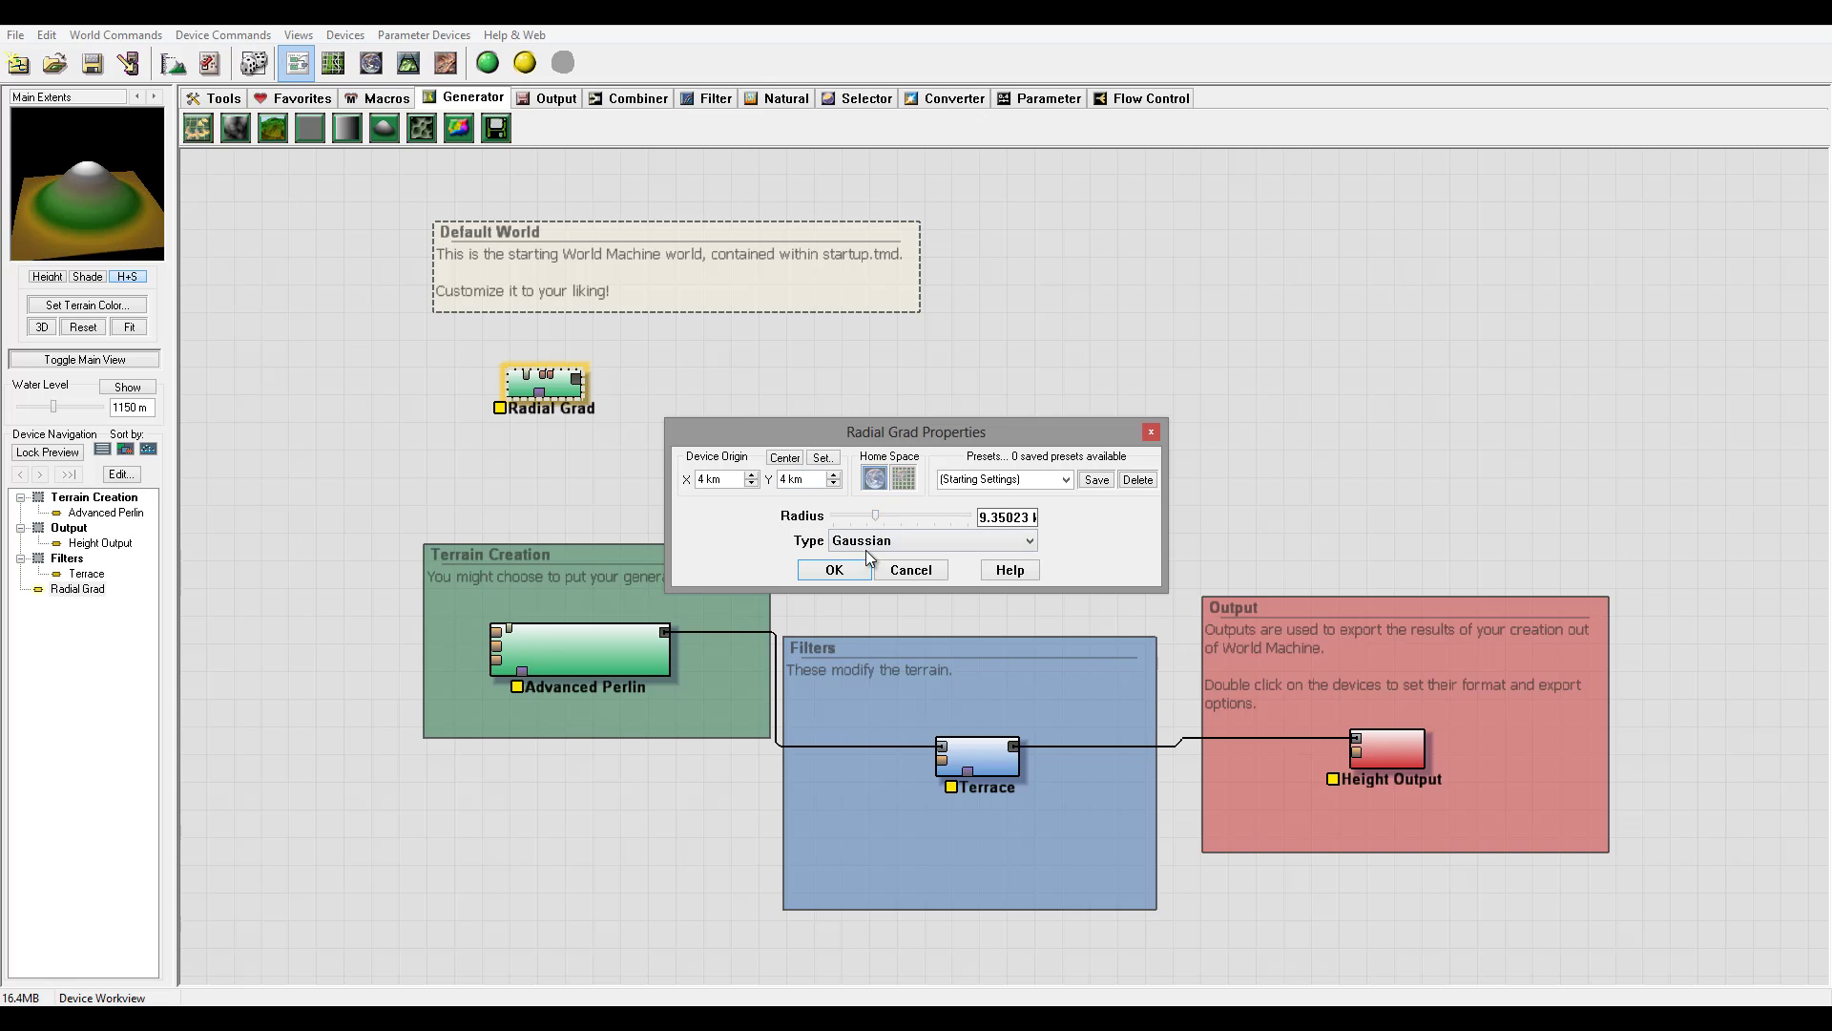
click(898, 541)
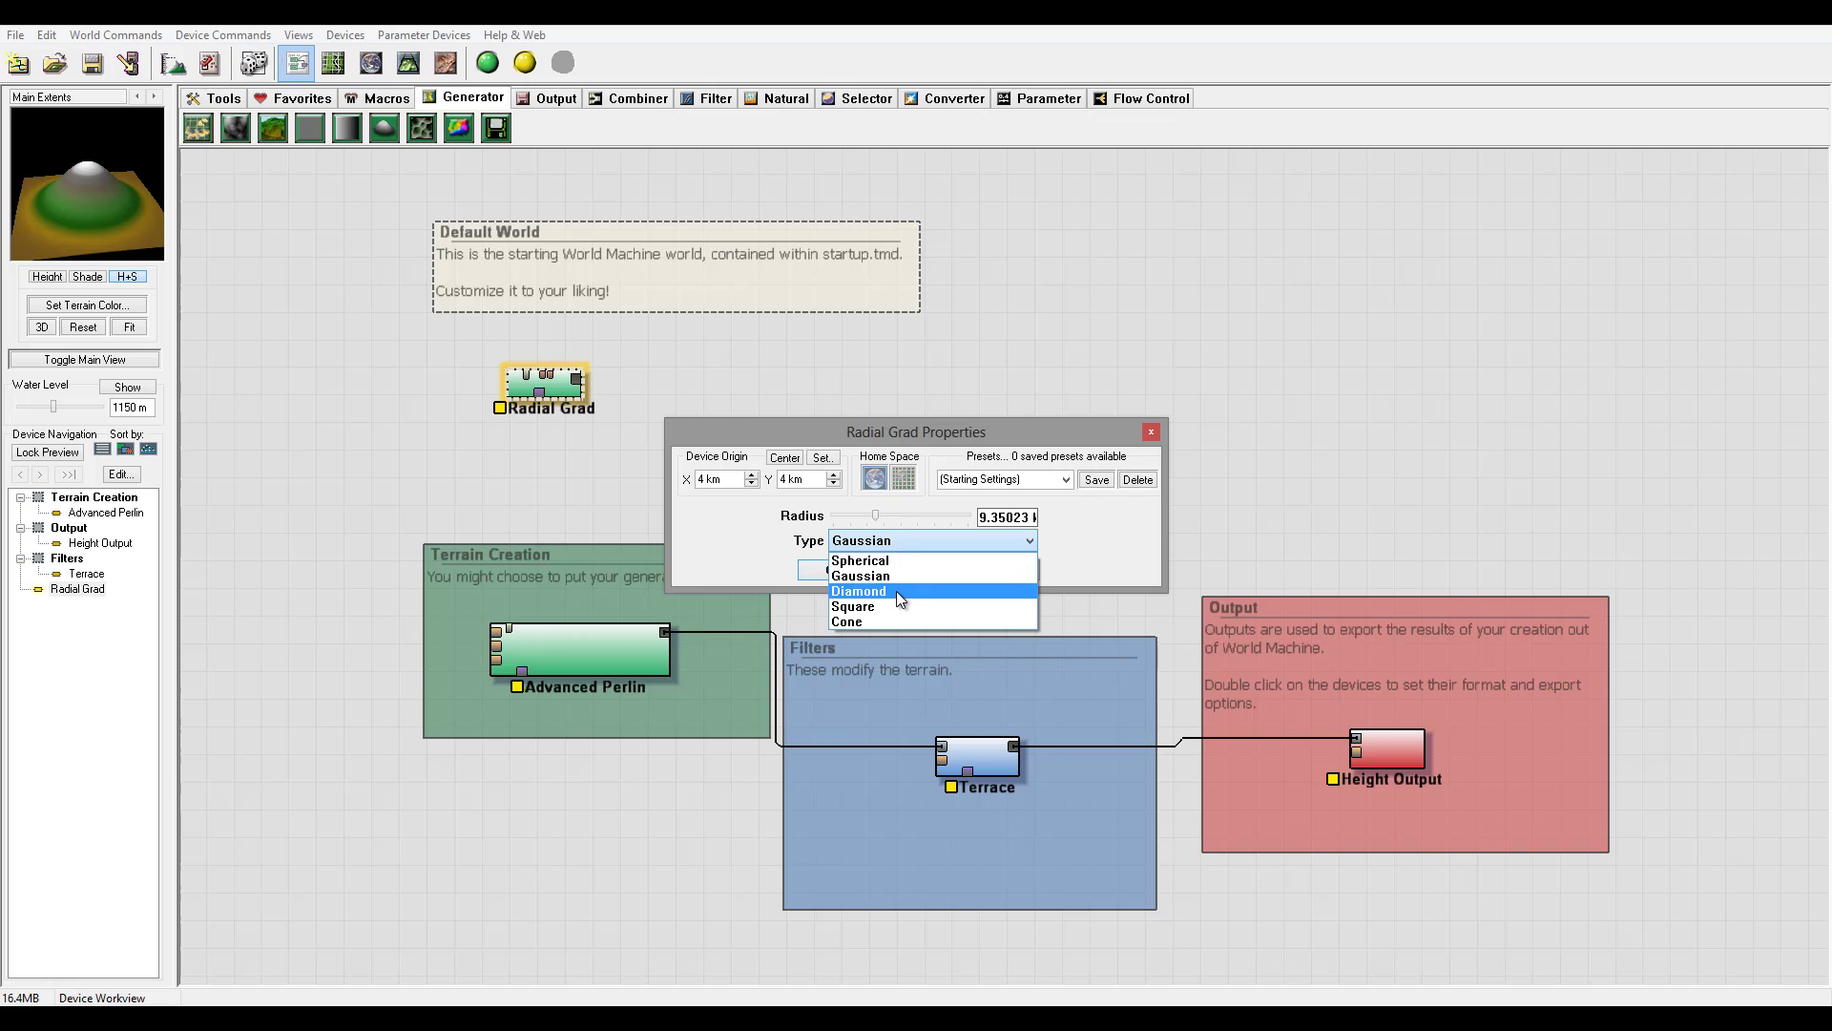
click(896, 591)
click(884, 546)
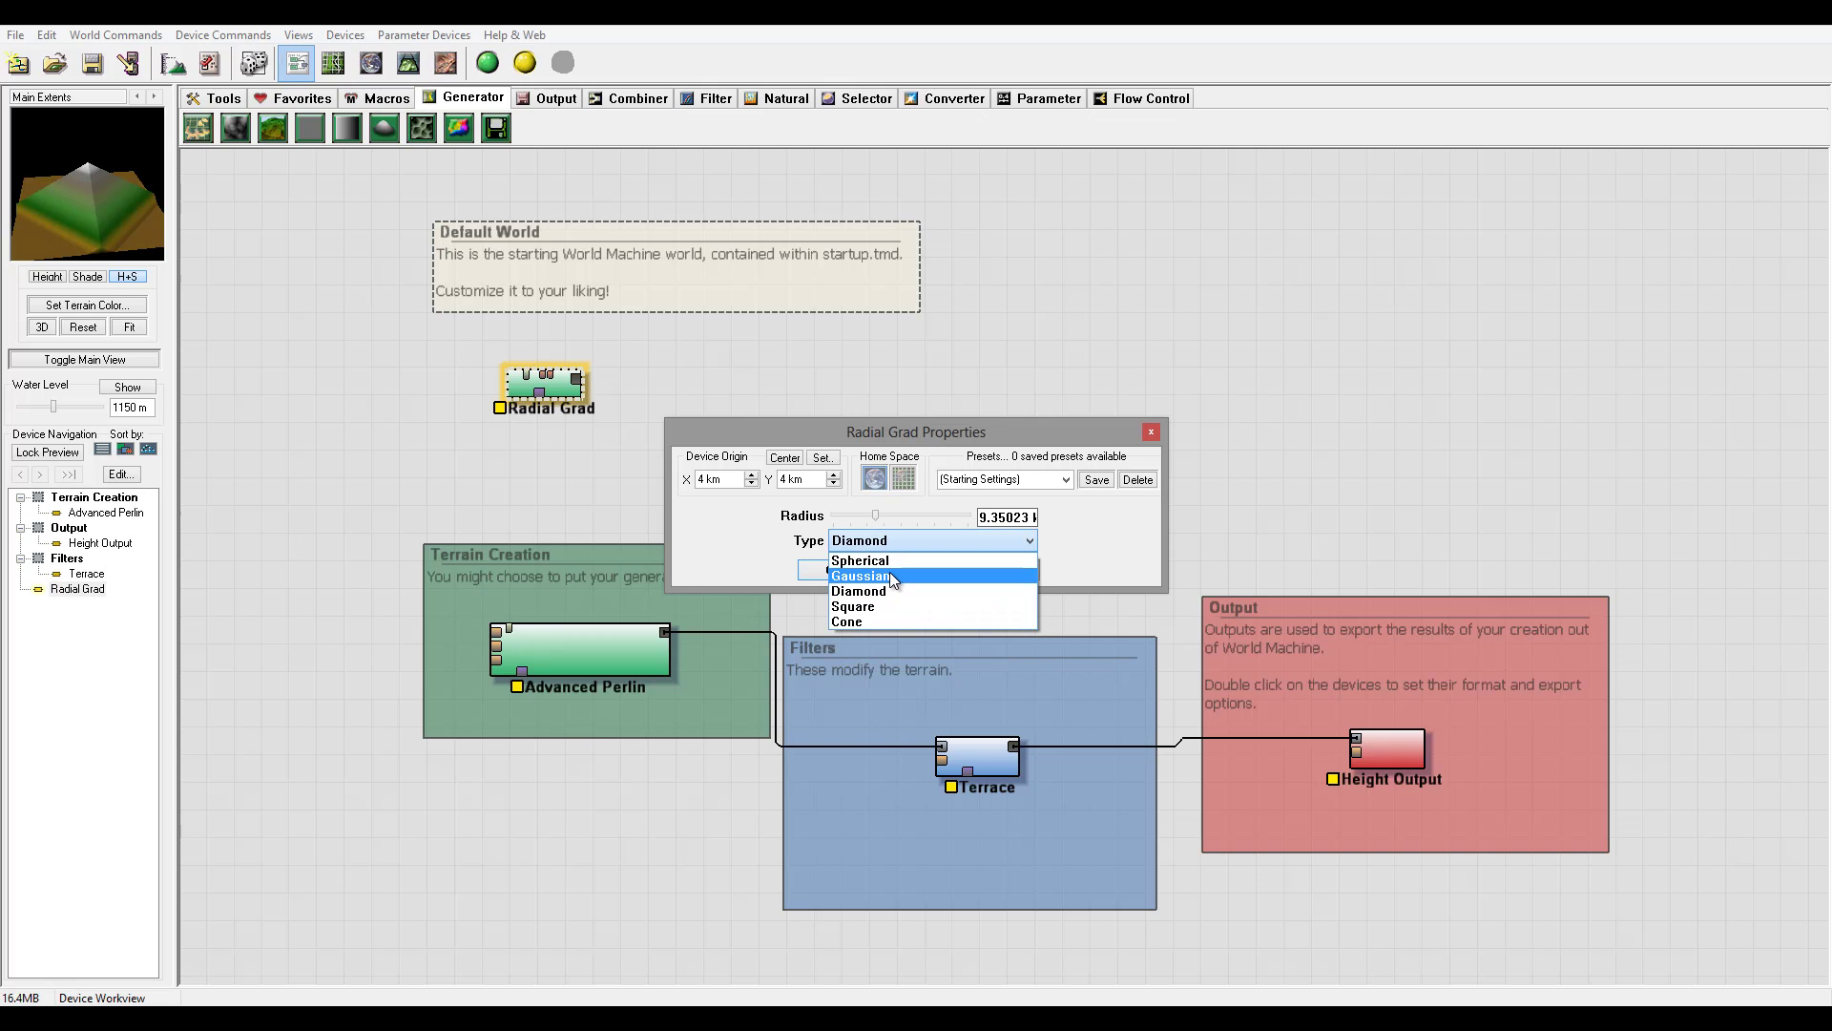
click(893, 577)
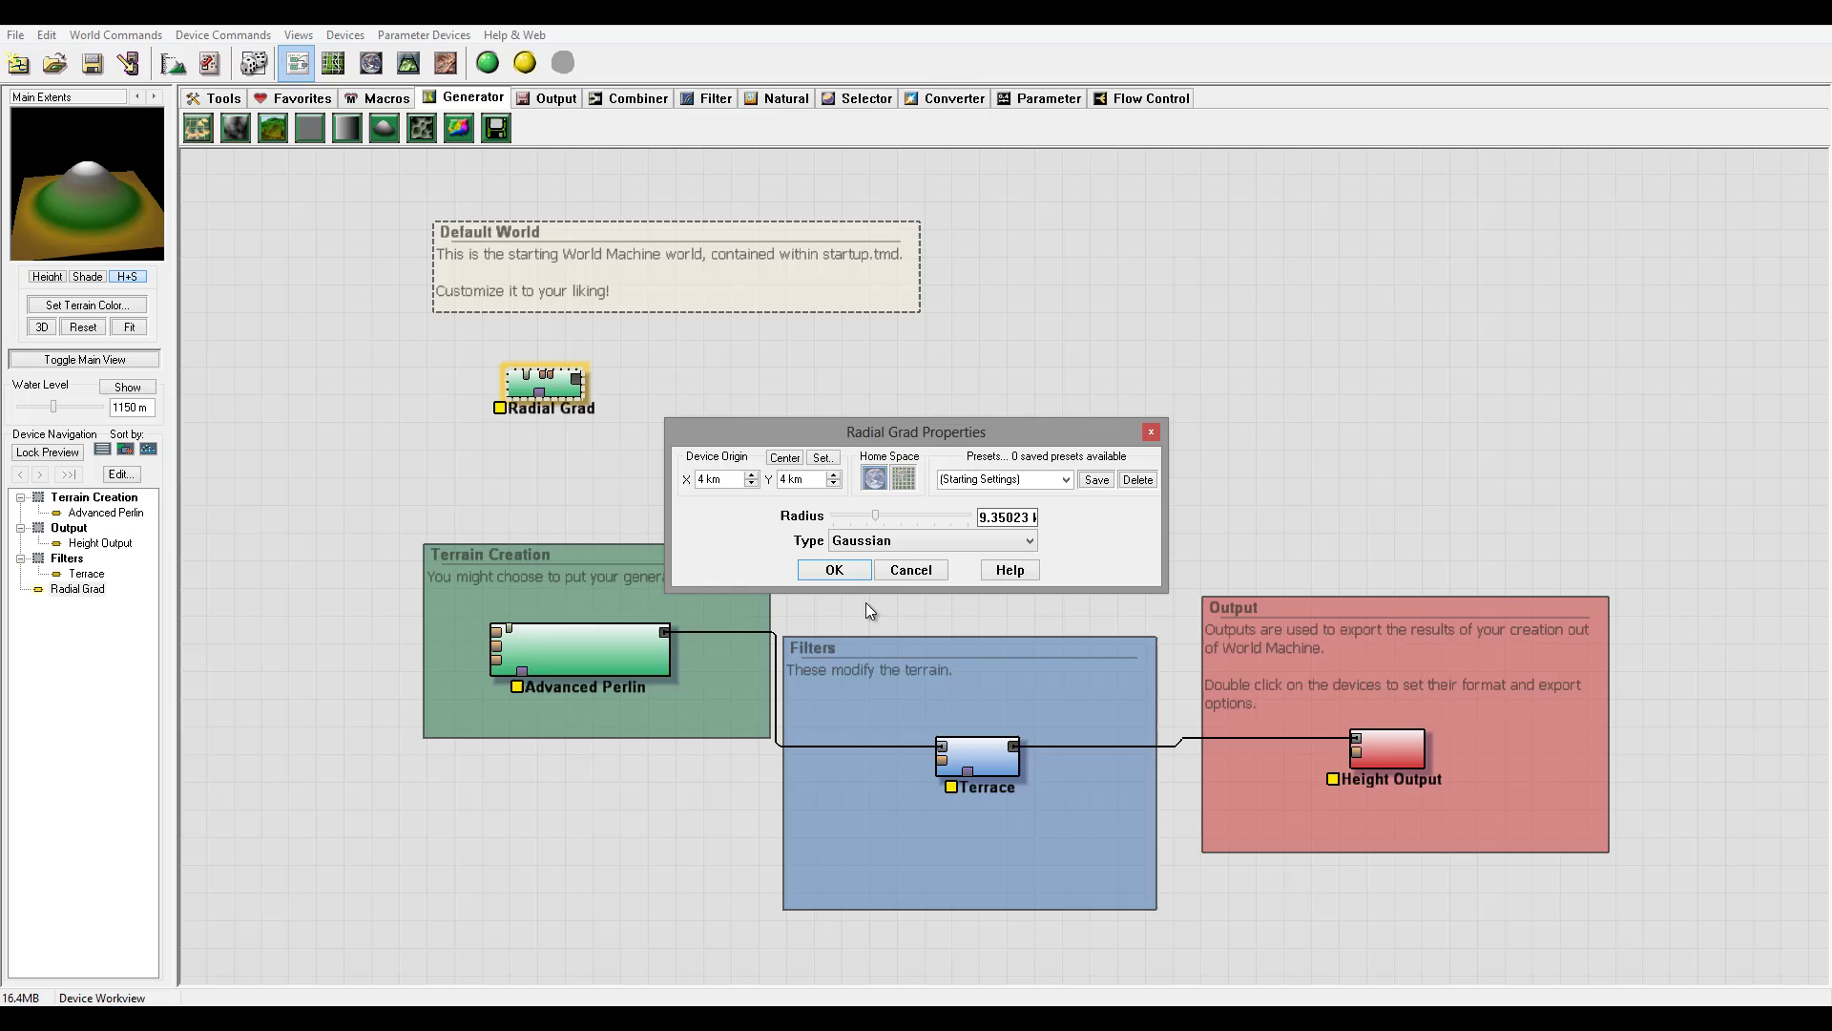
click(834, 570)
Step: Wire Radial Grad's output into Advanced Perlin and orbit the preview to view the mound
drag(550, 387, 522, 675)
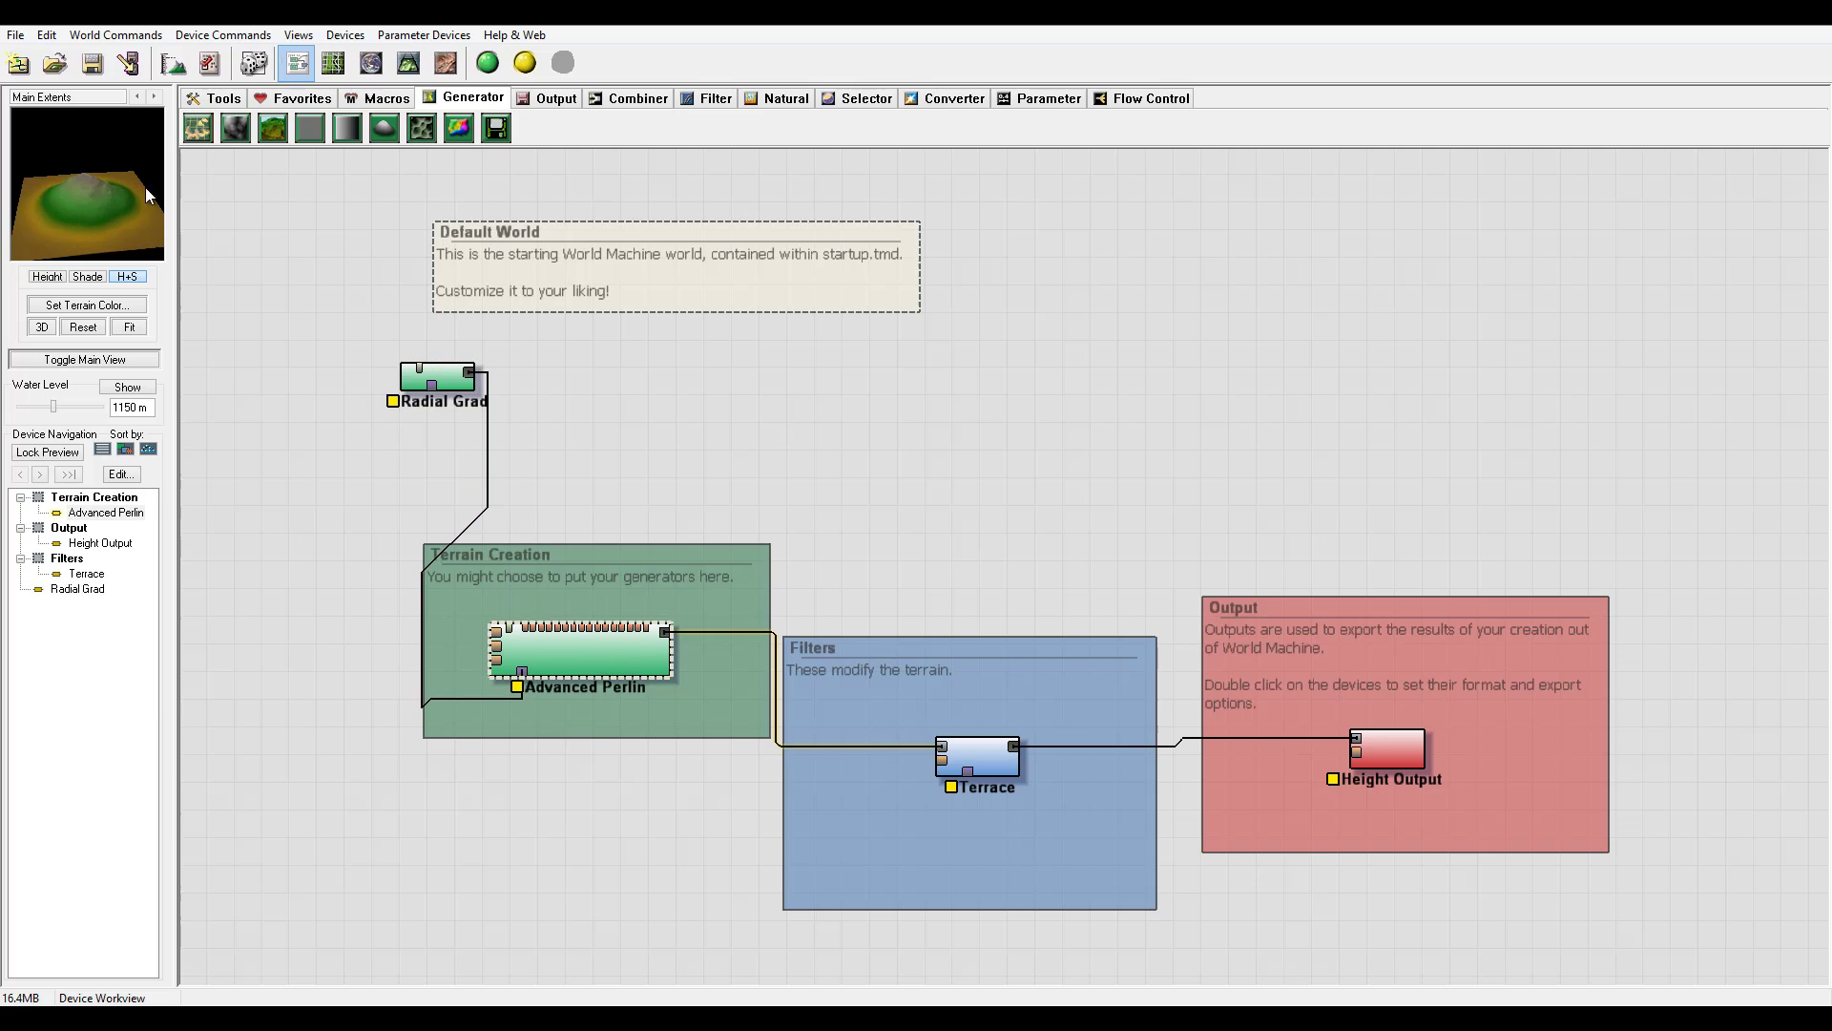
drag(99, 202, 153, 199)
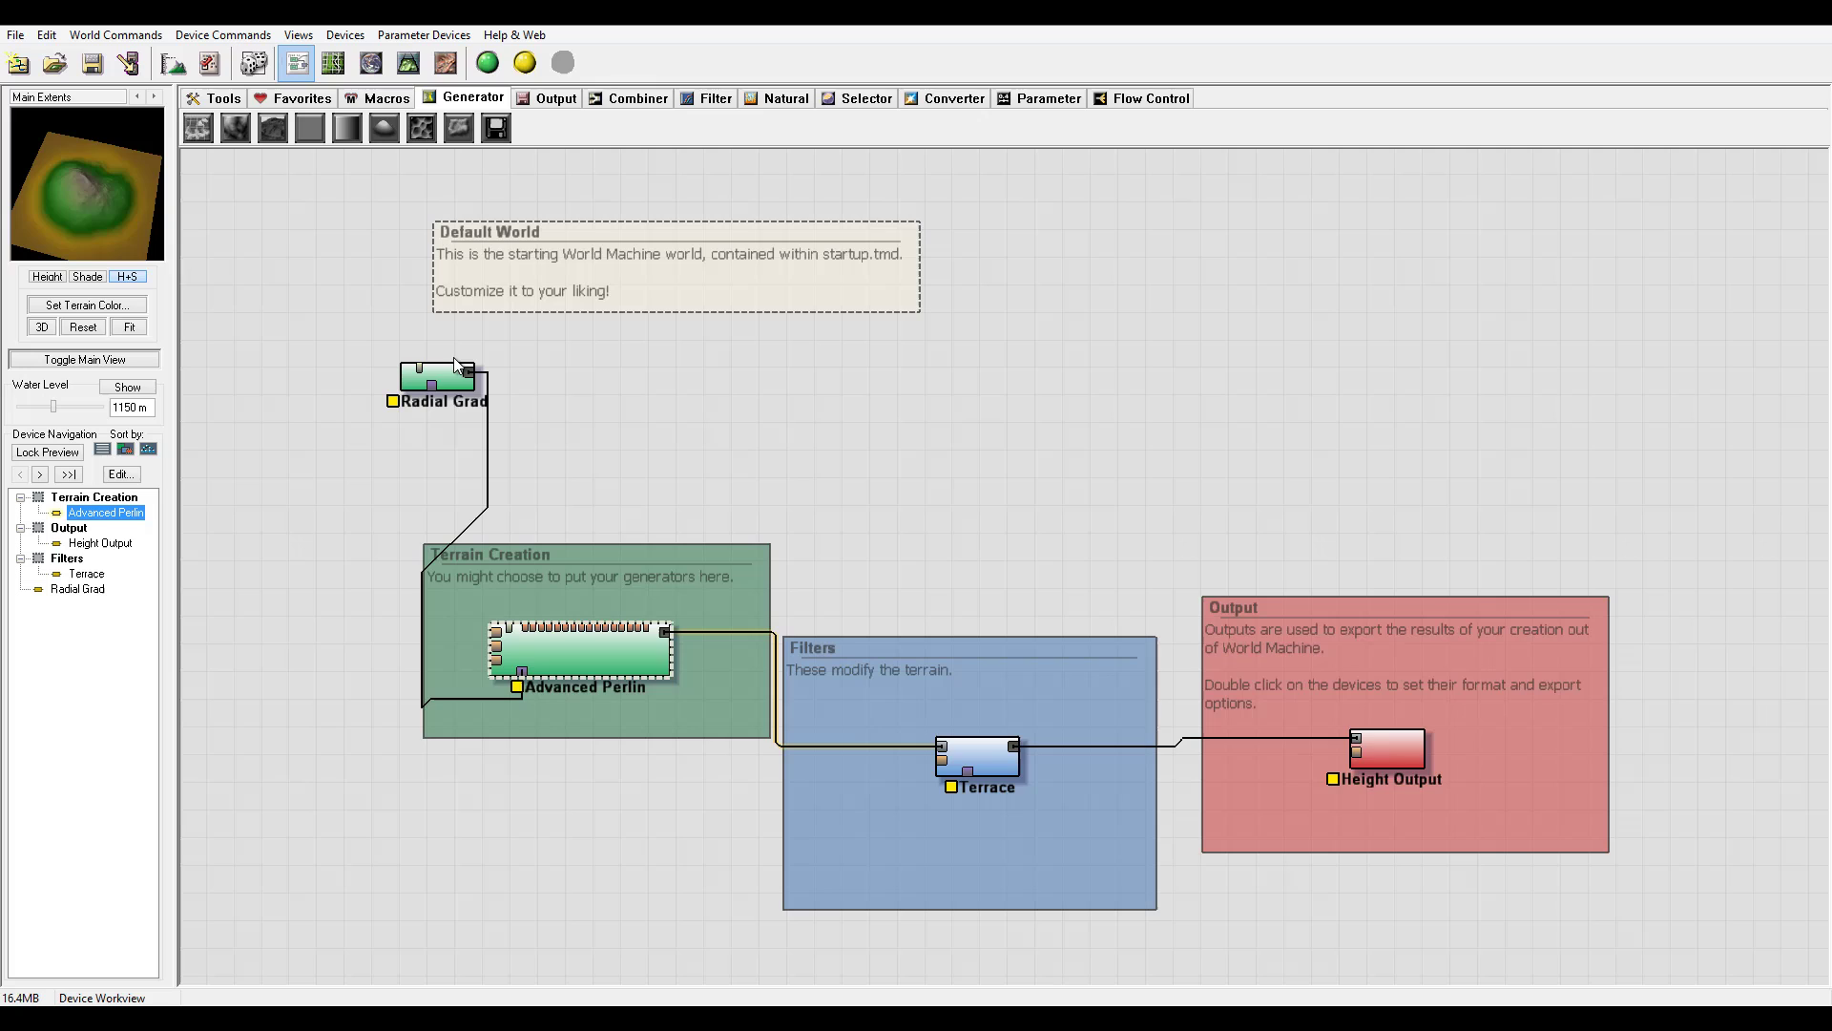
drag(95, 216, 82, 114)
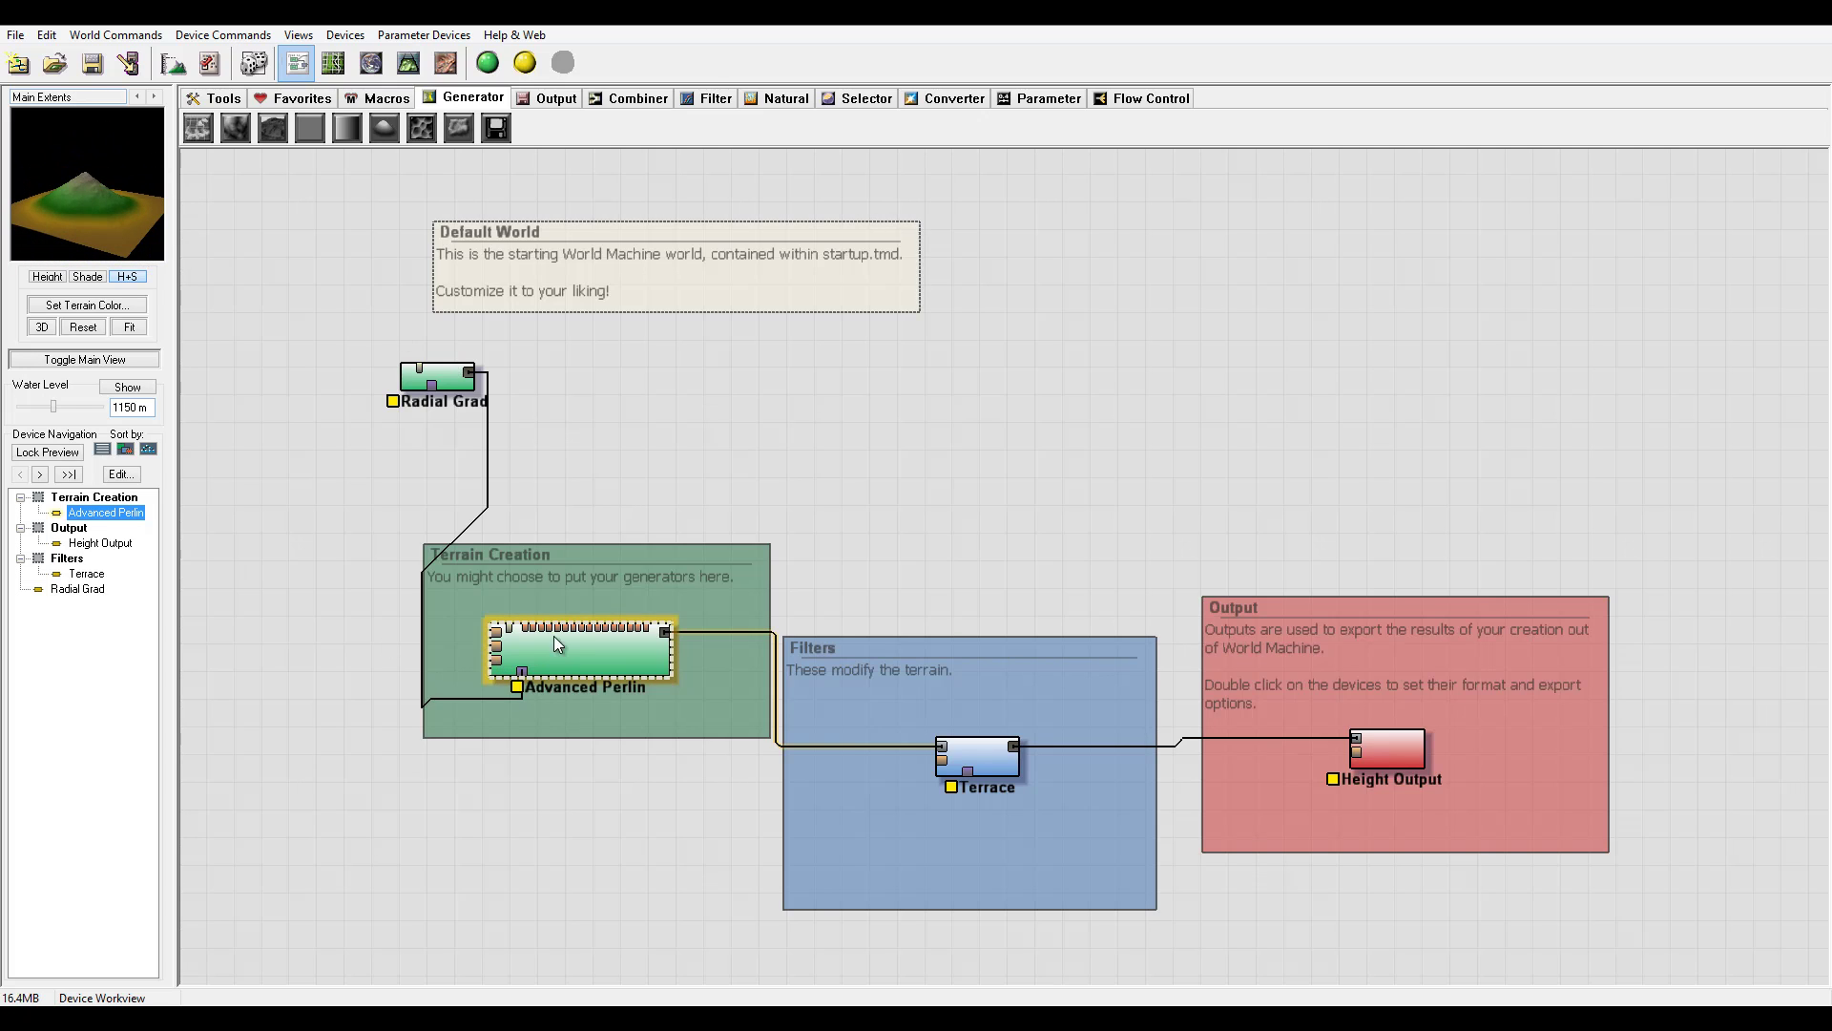
drag(29, 222, 198, 206)
drag(445, 378, 482, 368)
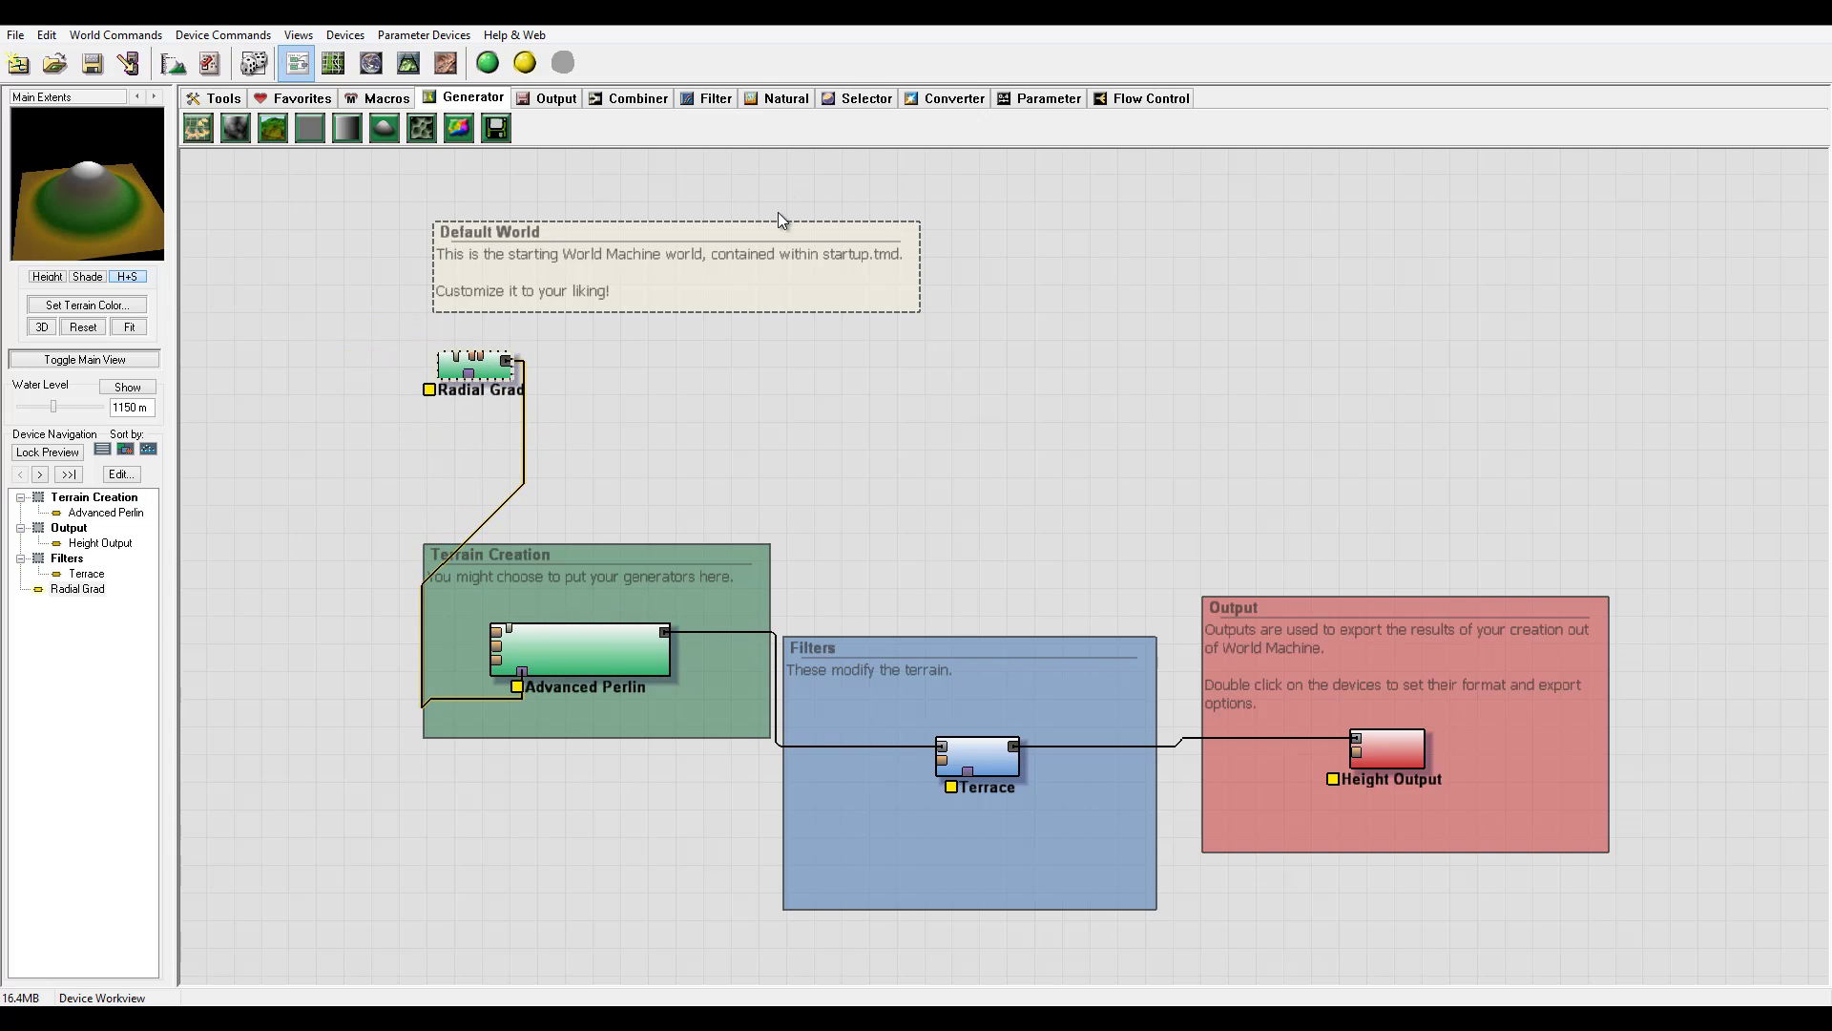
Step: Insert a Simple Transform filter between Radial Grad and Advanced Perlin
click(717, 97)
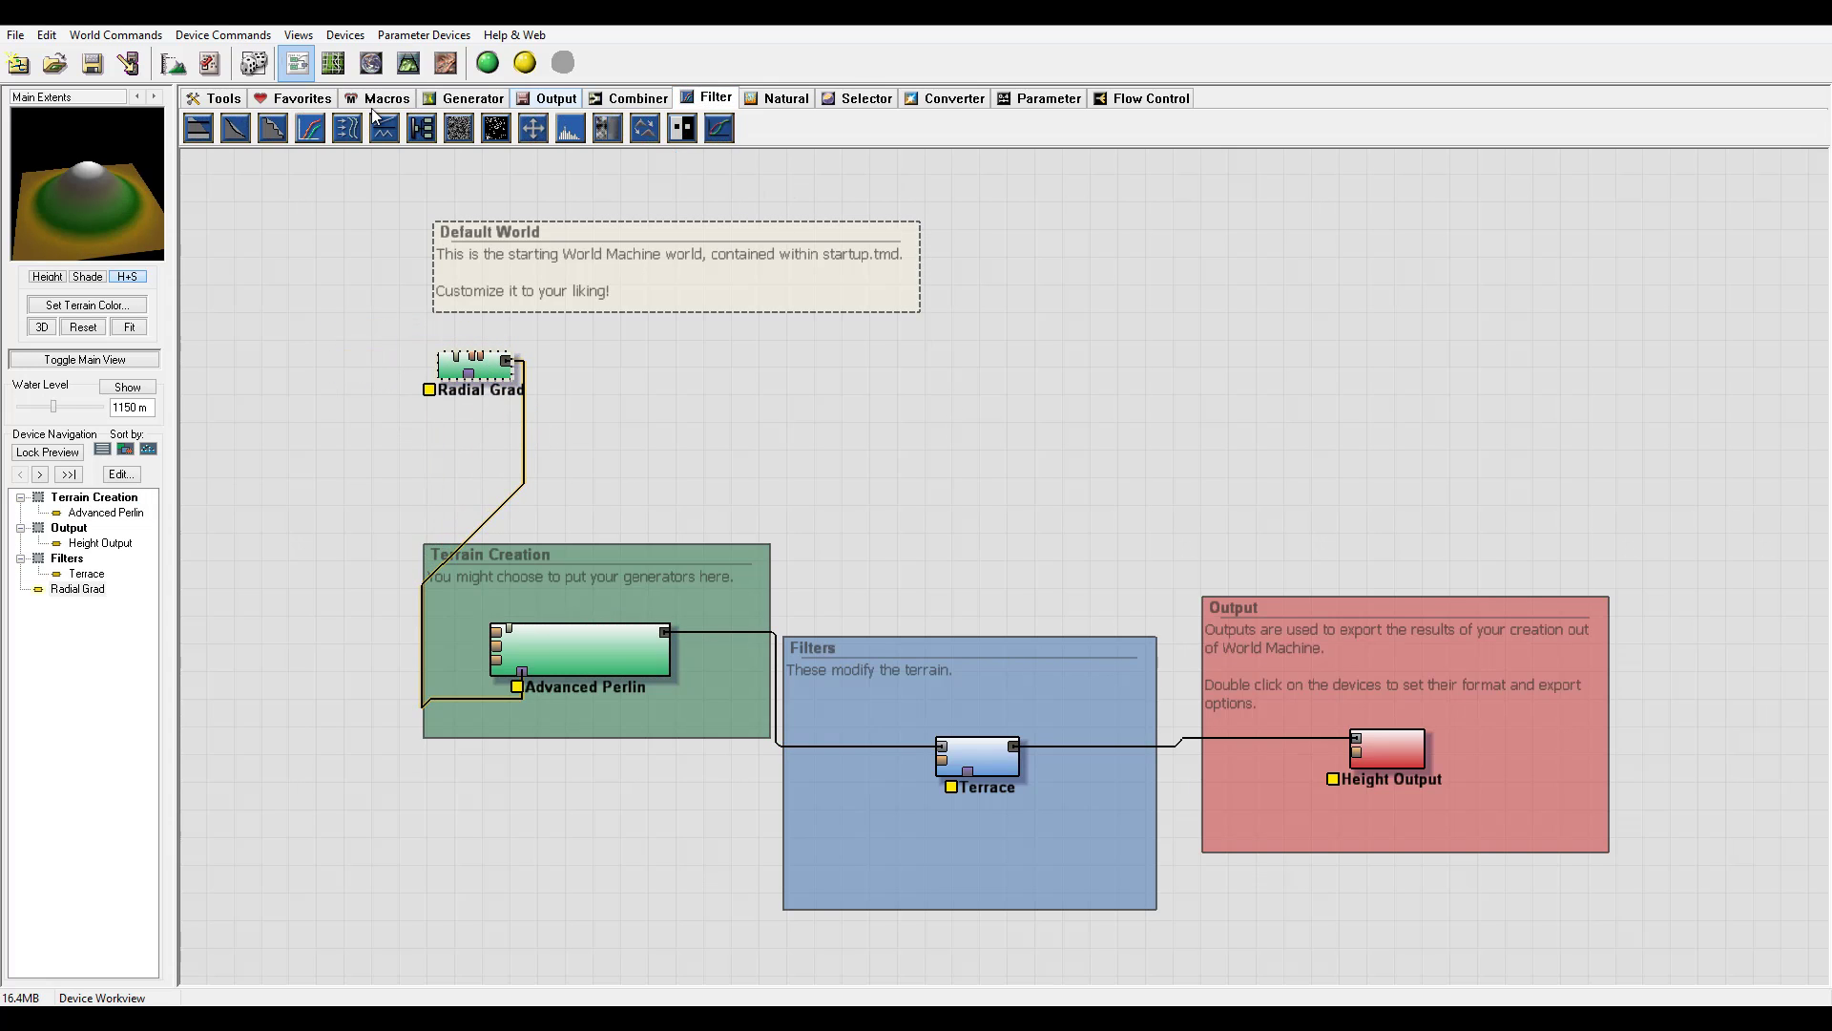
click(229, 134)
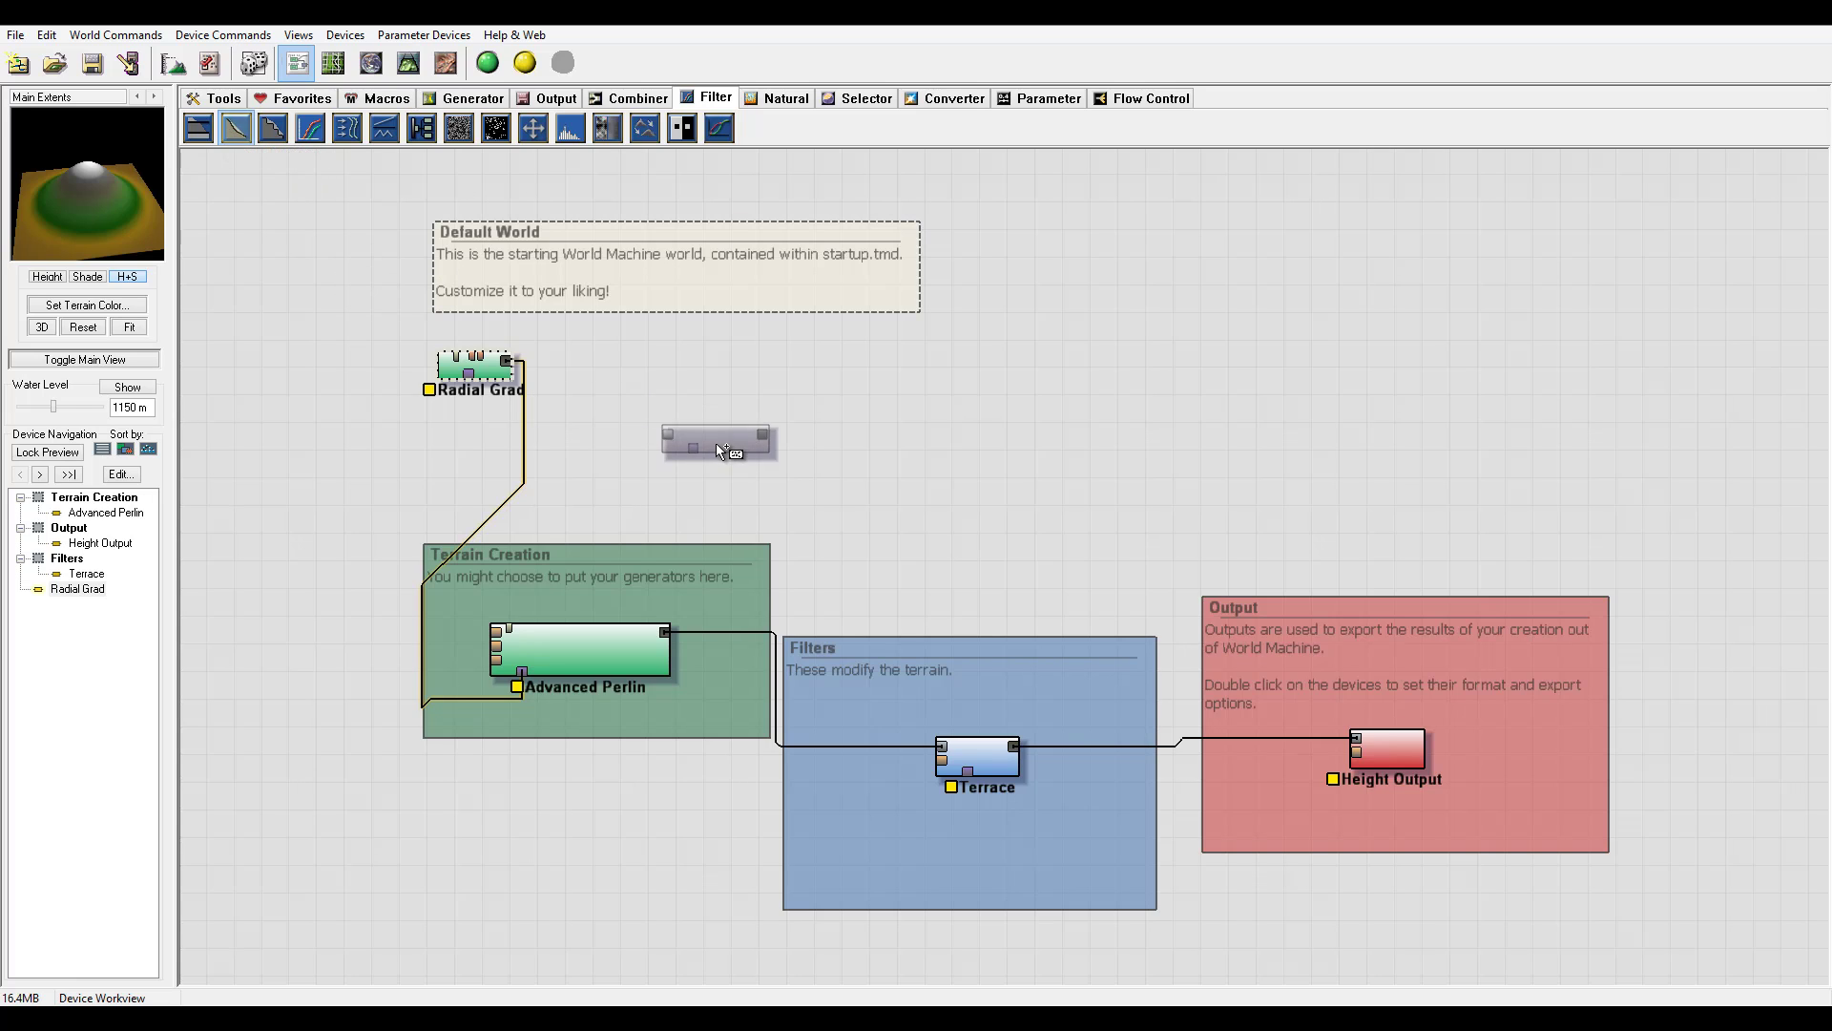
click(717, 445)
double_click(720, 451)
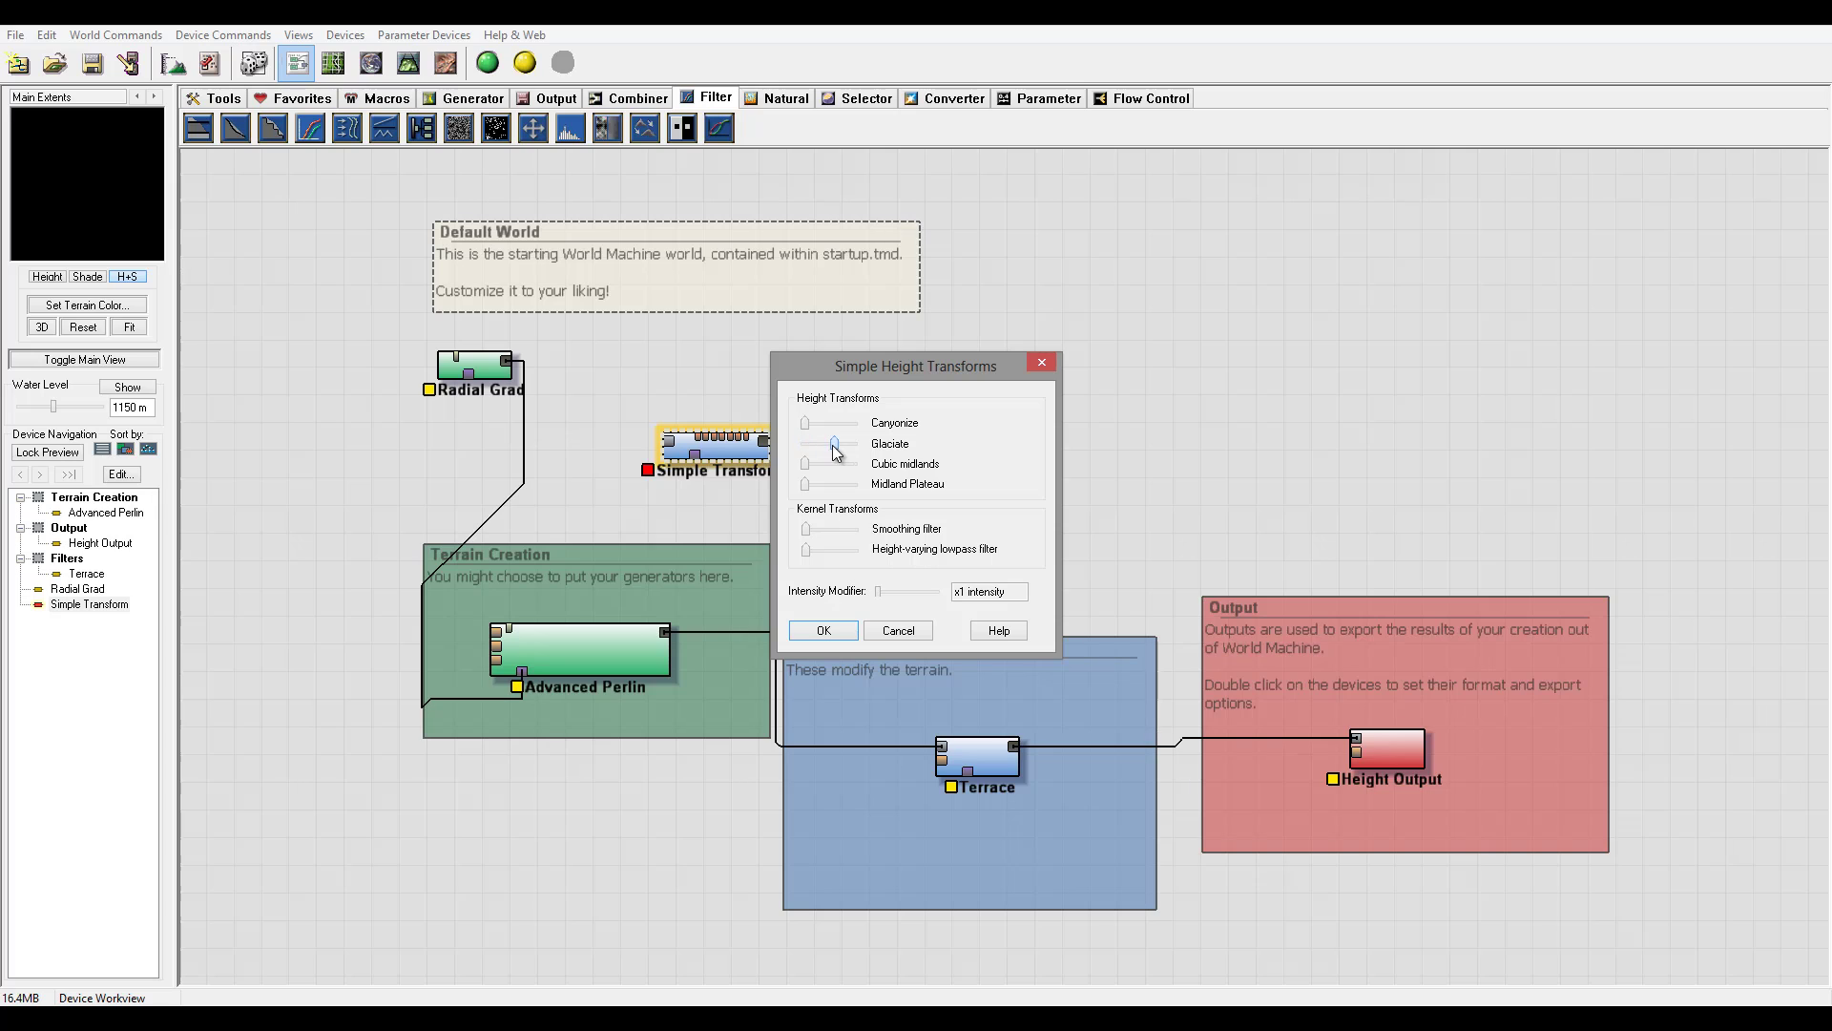
click(823, 630)
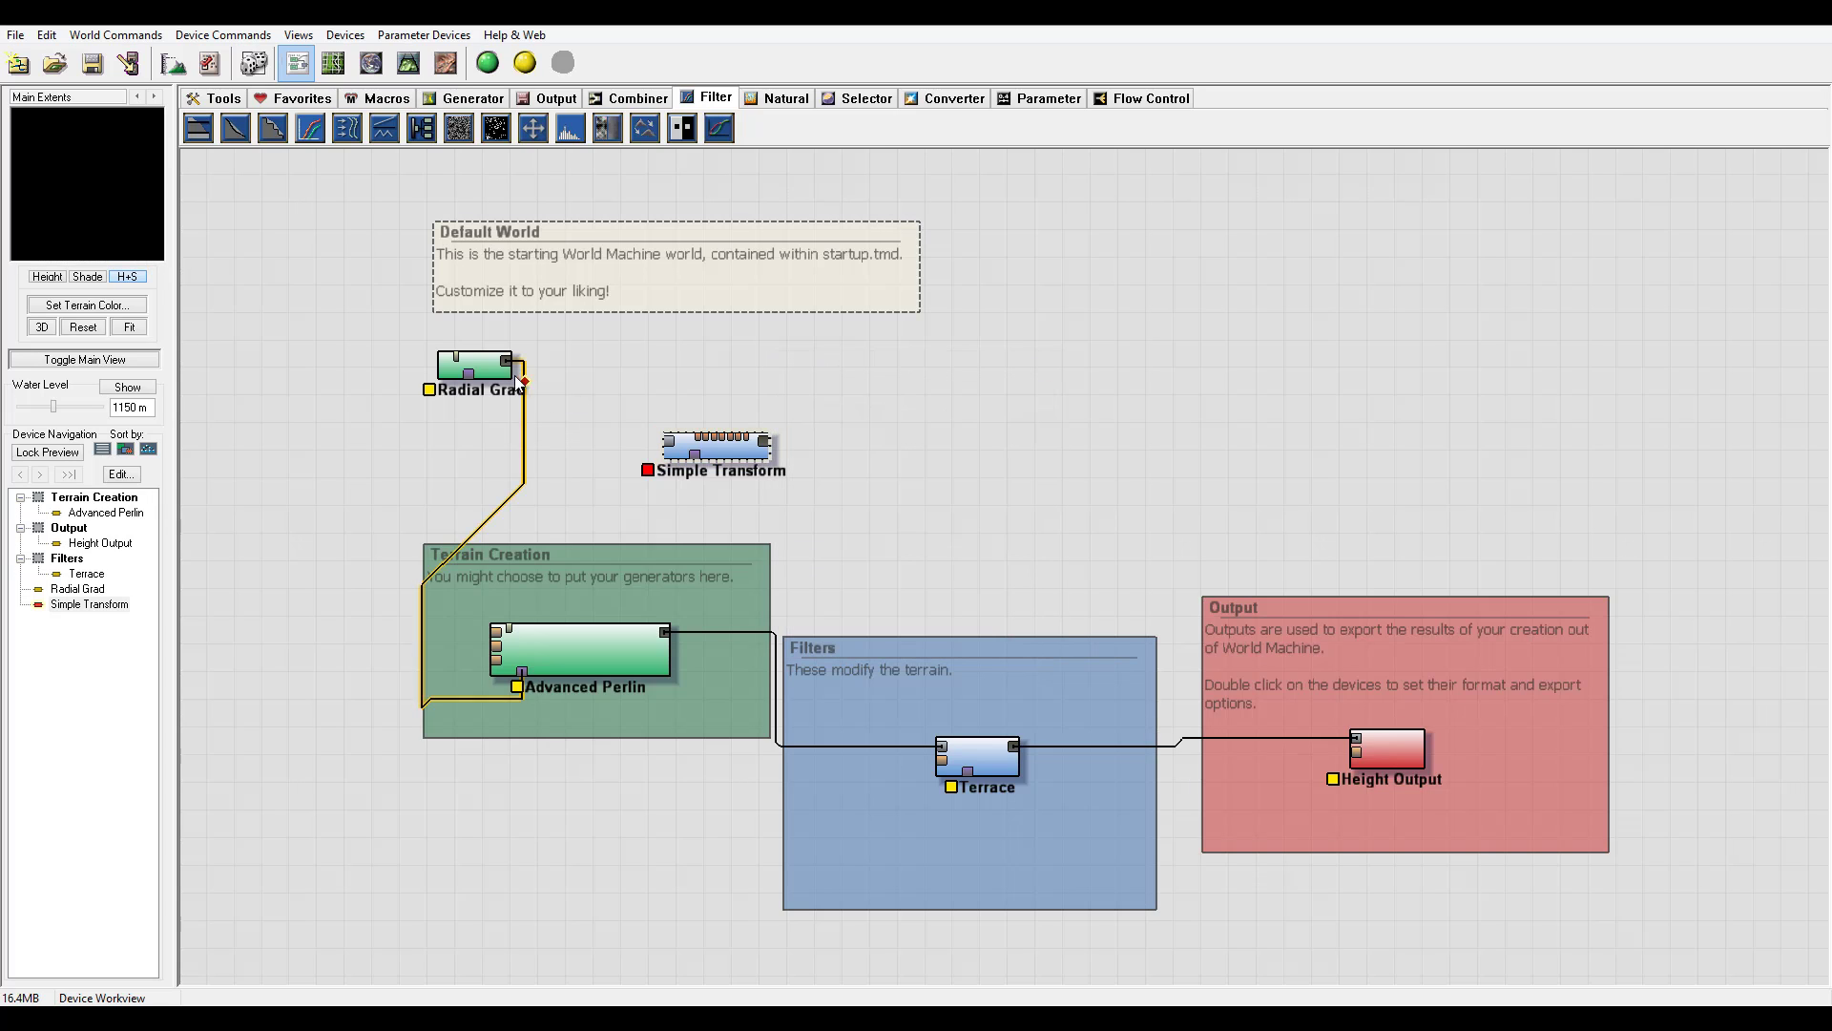
drag(507, 360, 672, 441)
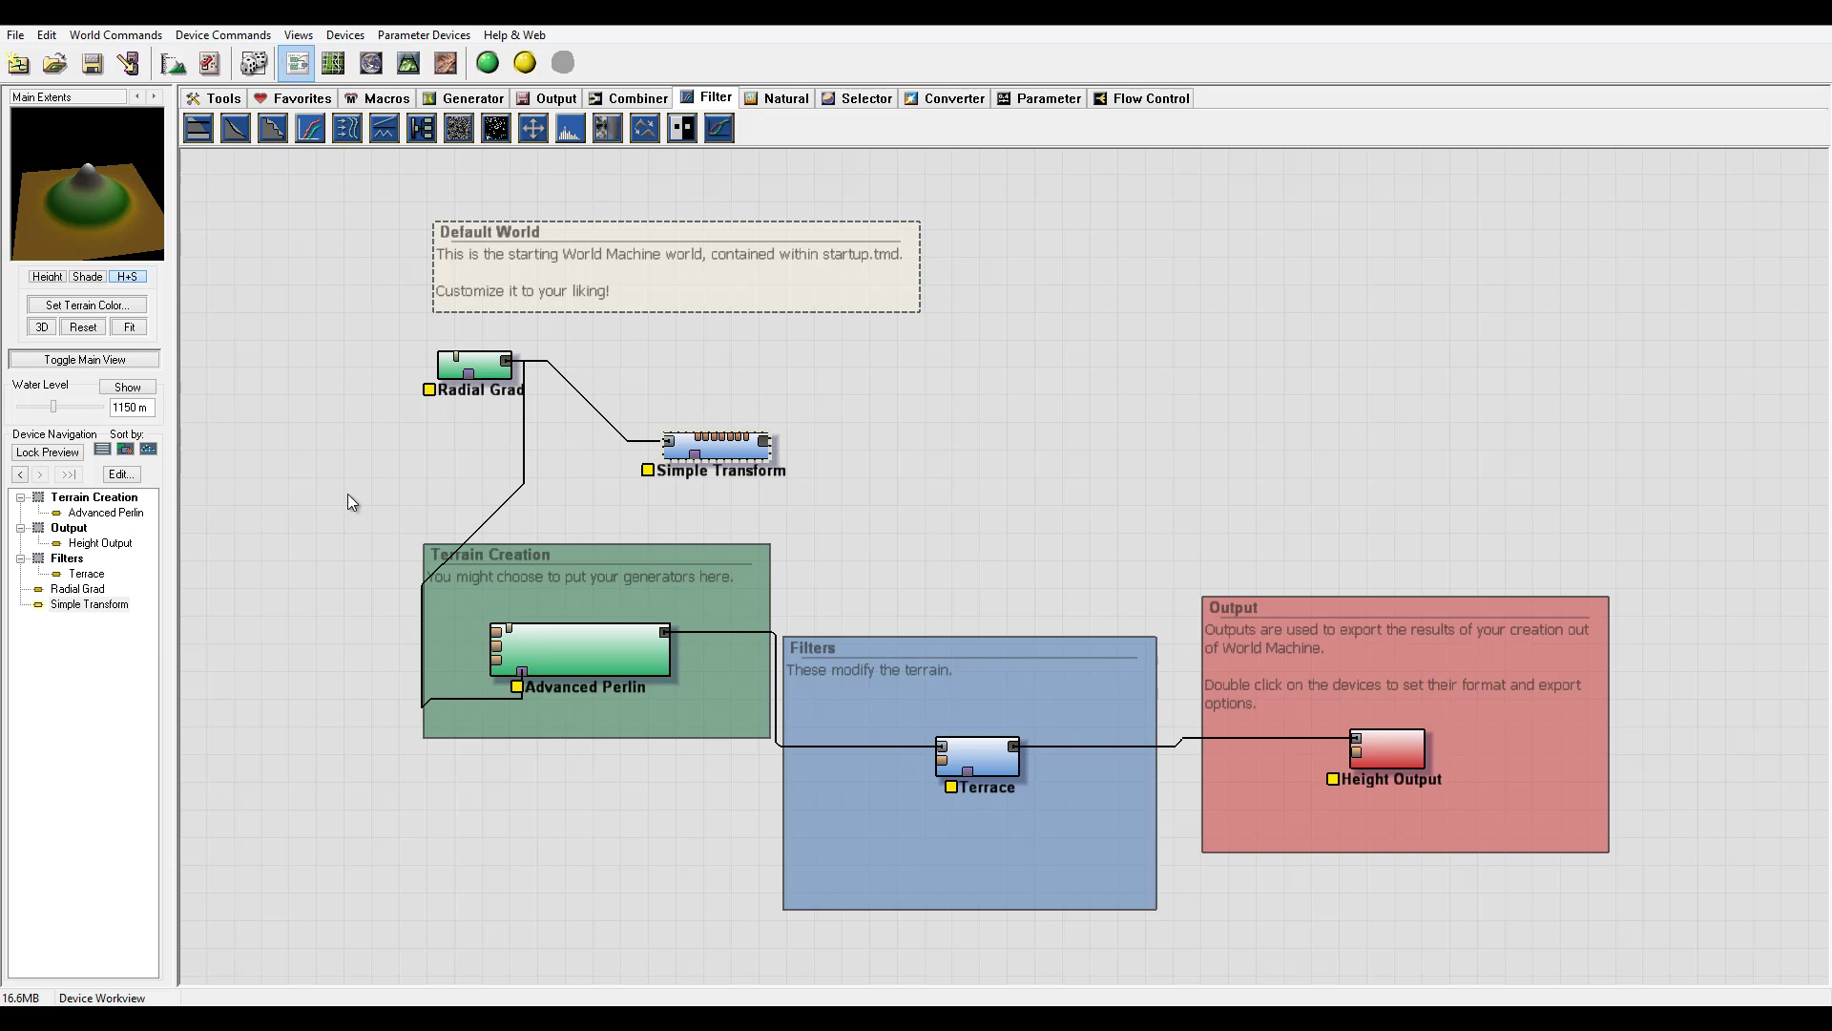
drag(765, 443, 523, 674)
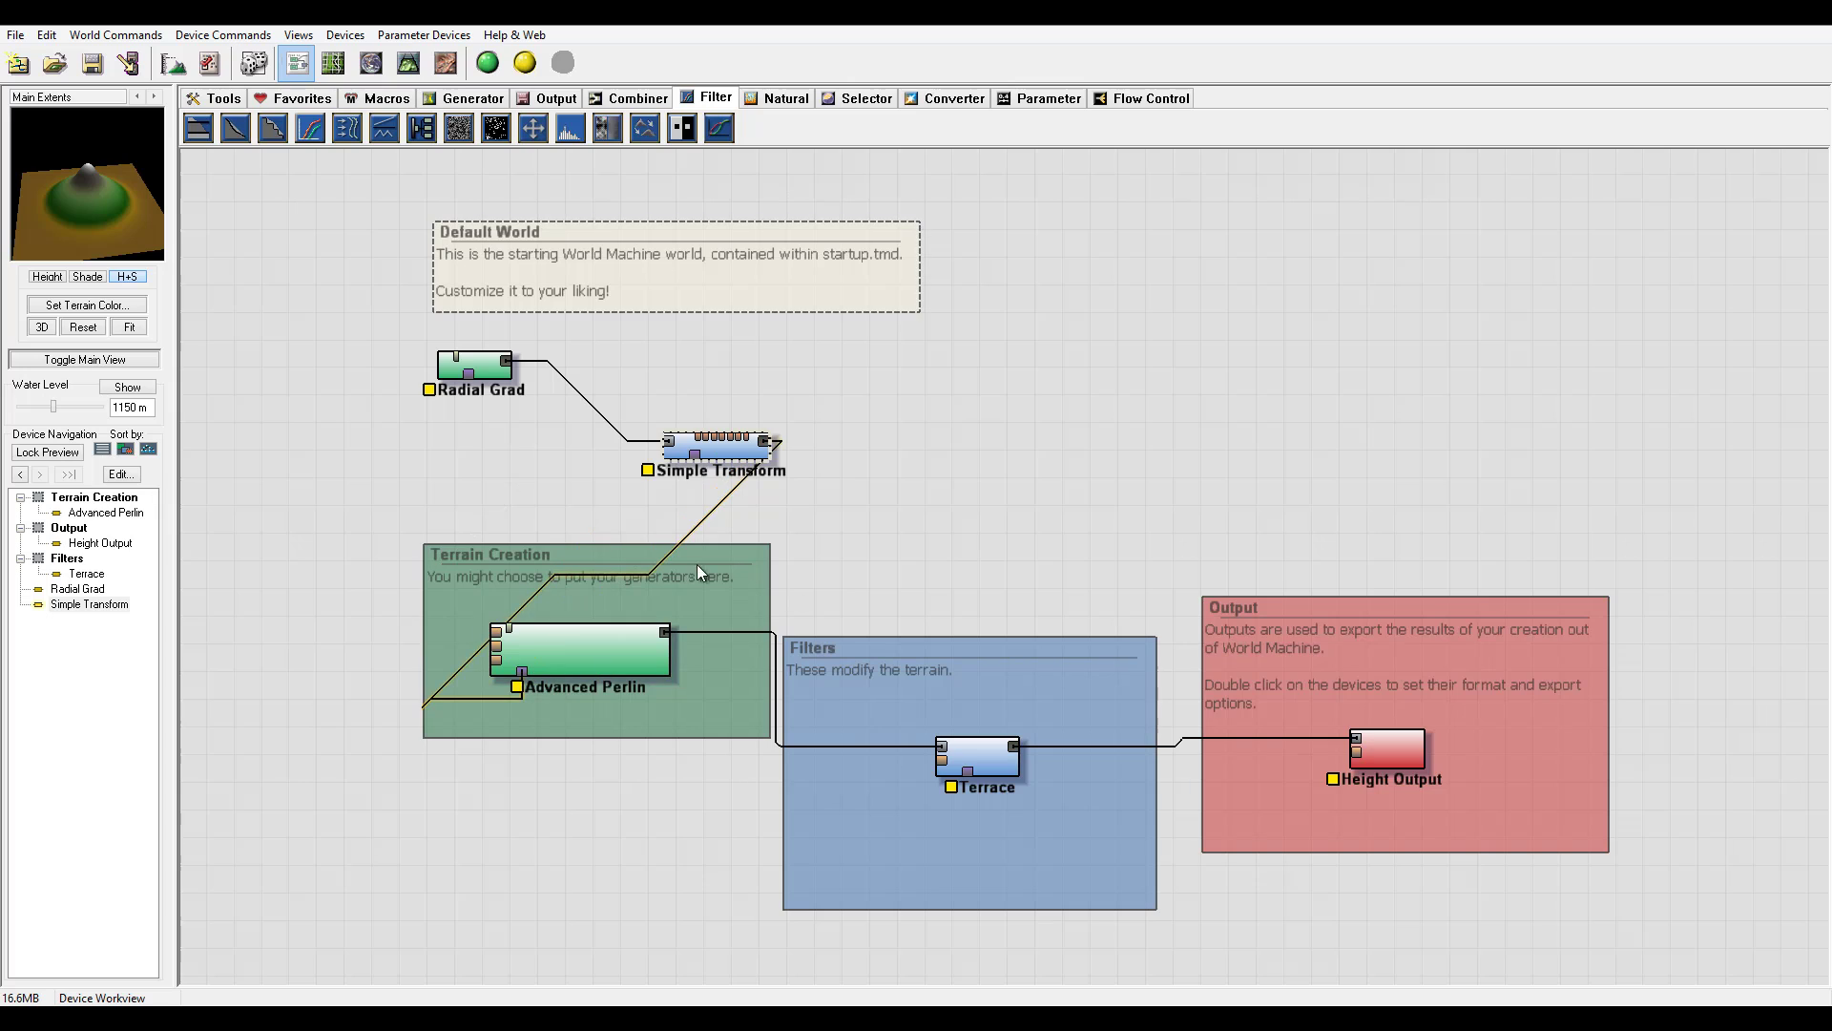
Step: Lock the terrain preview on the Advanced Perlin device
click(616, 653)
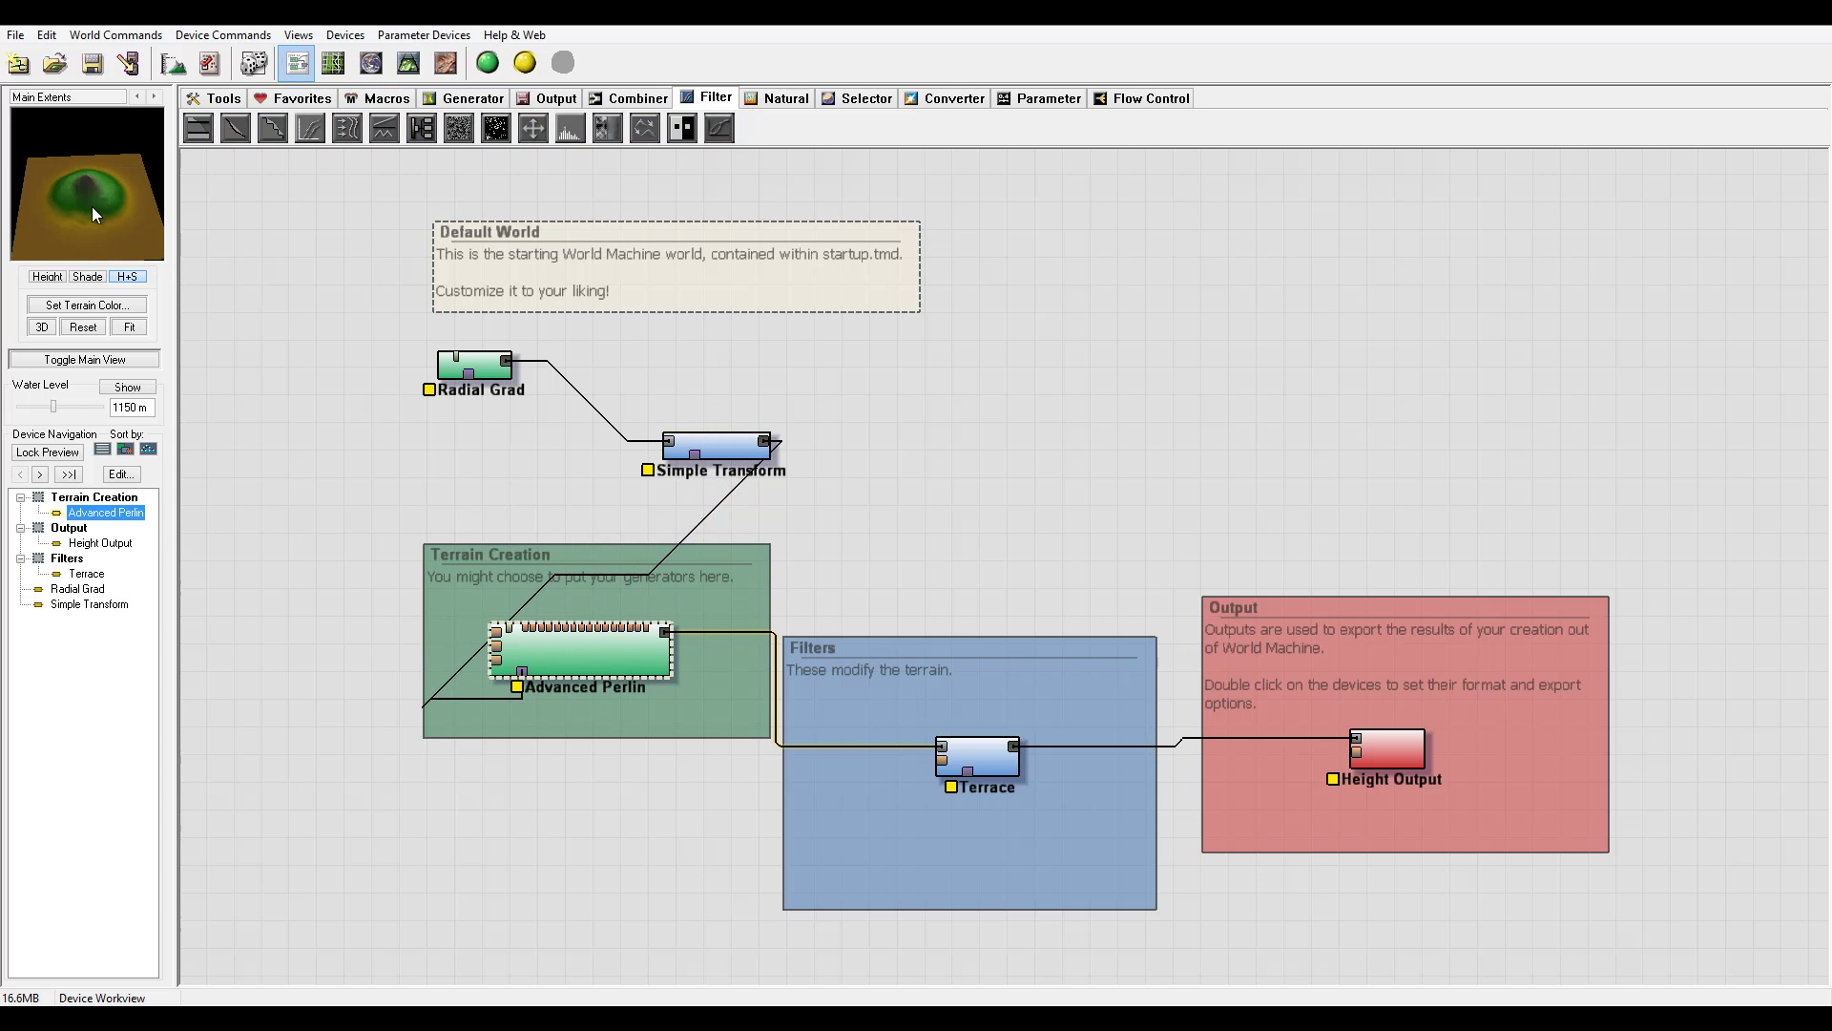
drag(92, 206, 59, 227)
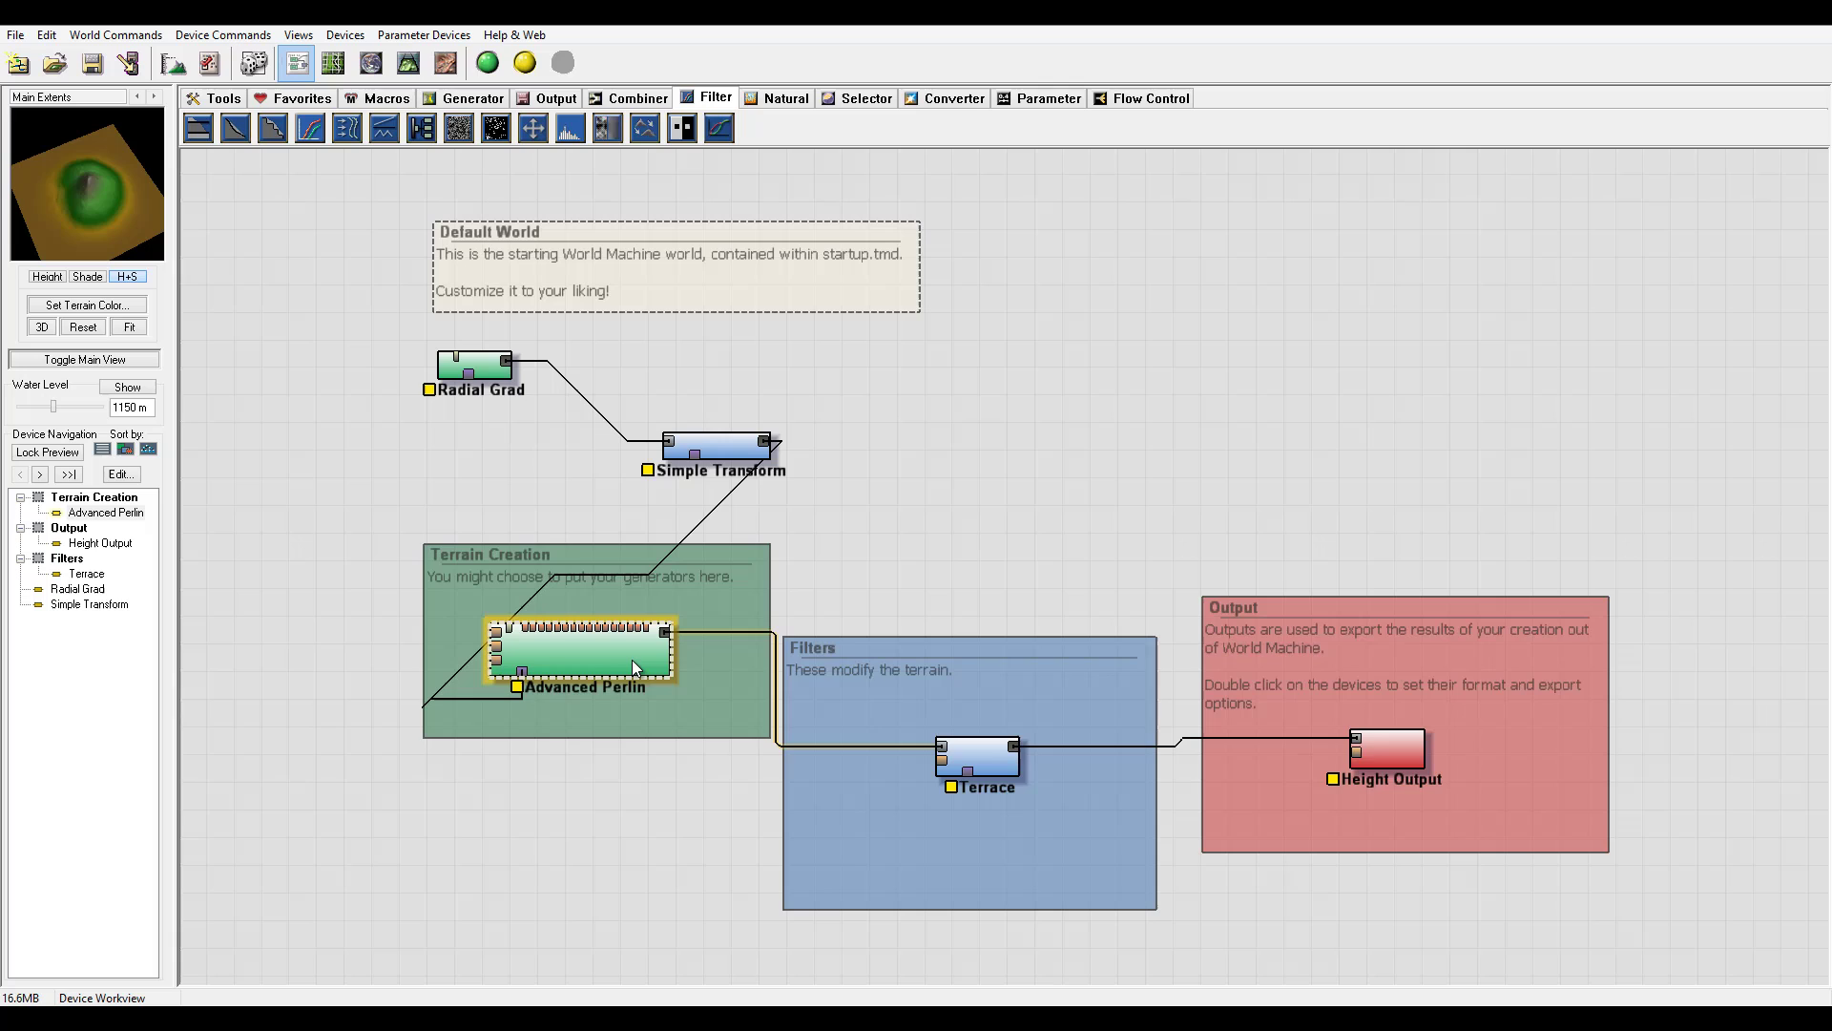
right_click(601, 649)
click(758, 680)
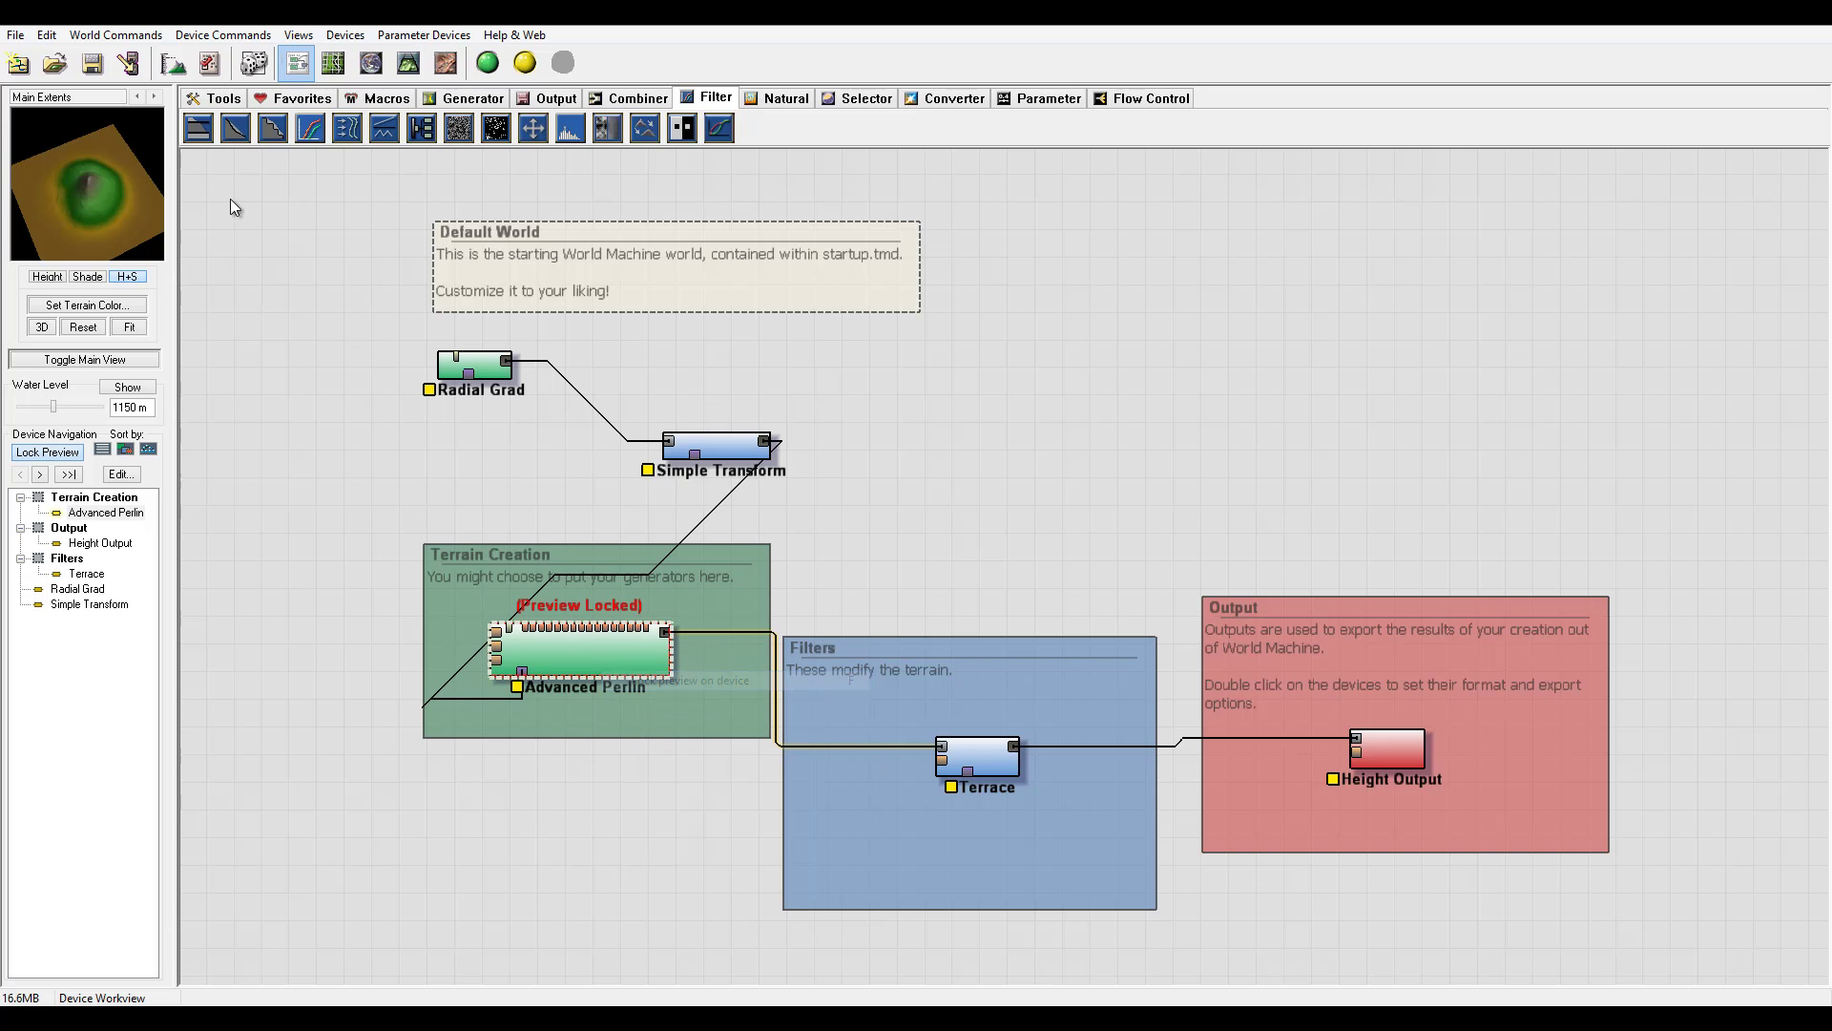
Step: Raise Simple Transform's Midland Plateau to maximum and Canyonize to about halfway, then delete it
click(718, 449)
double_click(719, 449)
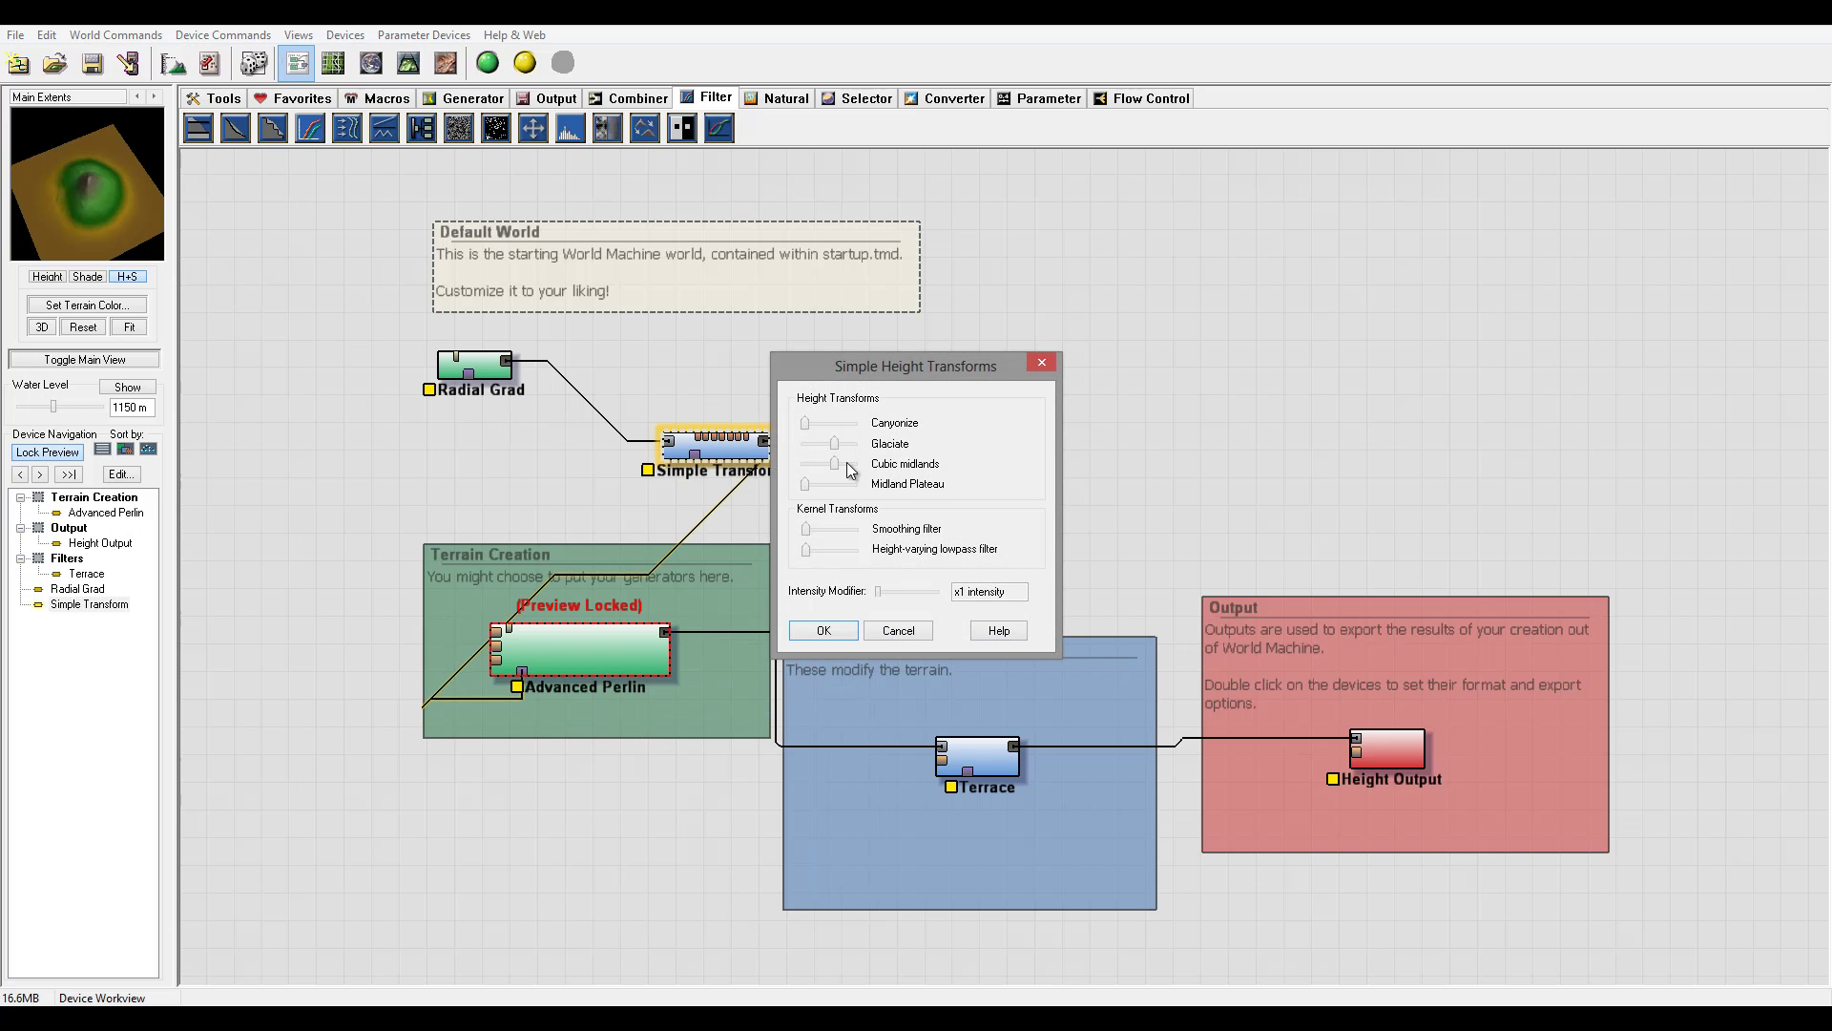
drag(808, 484, 859, 485)
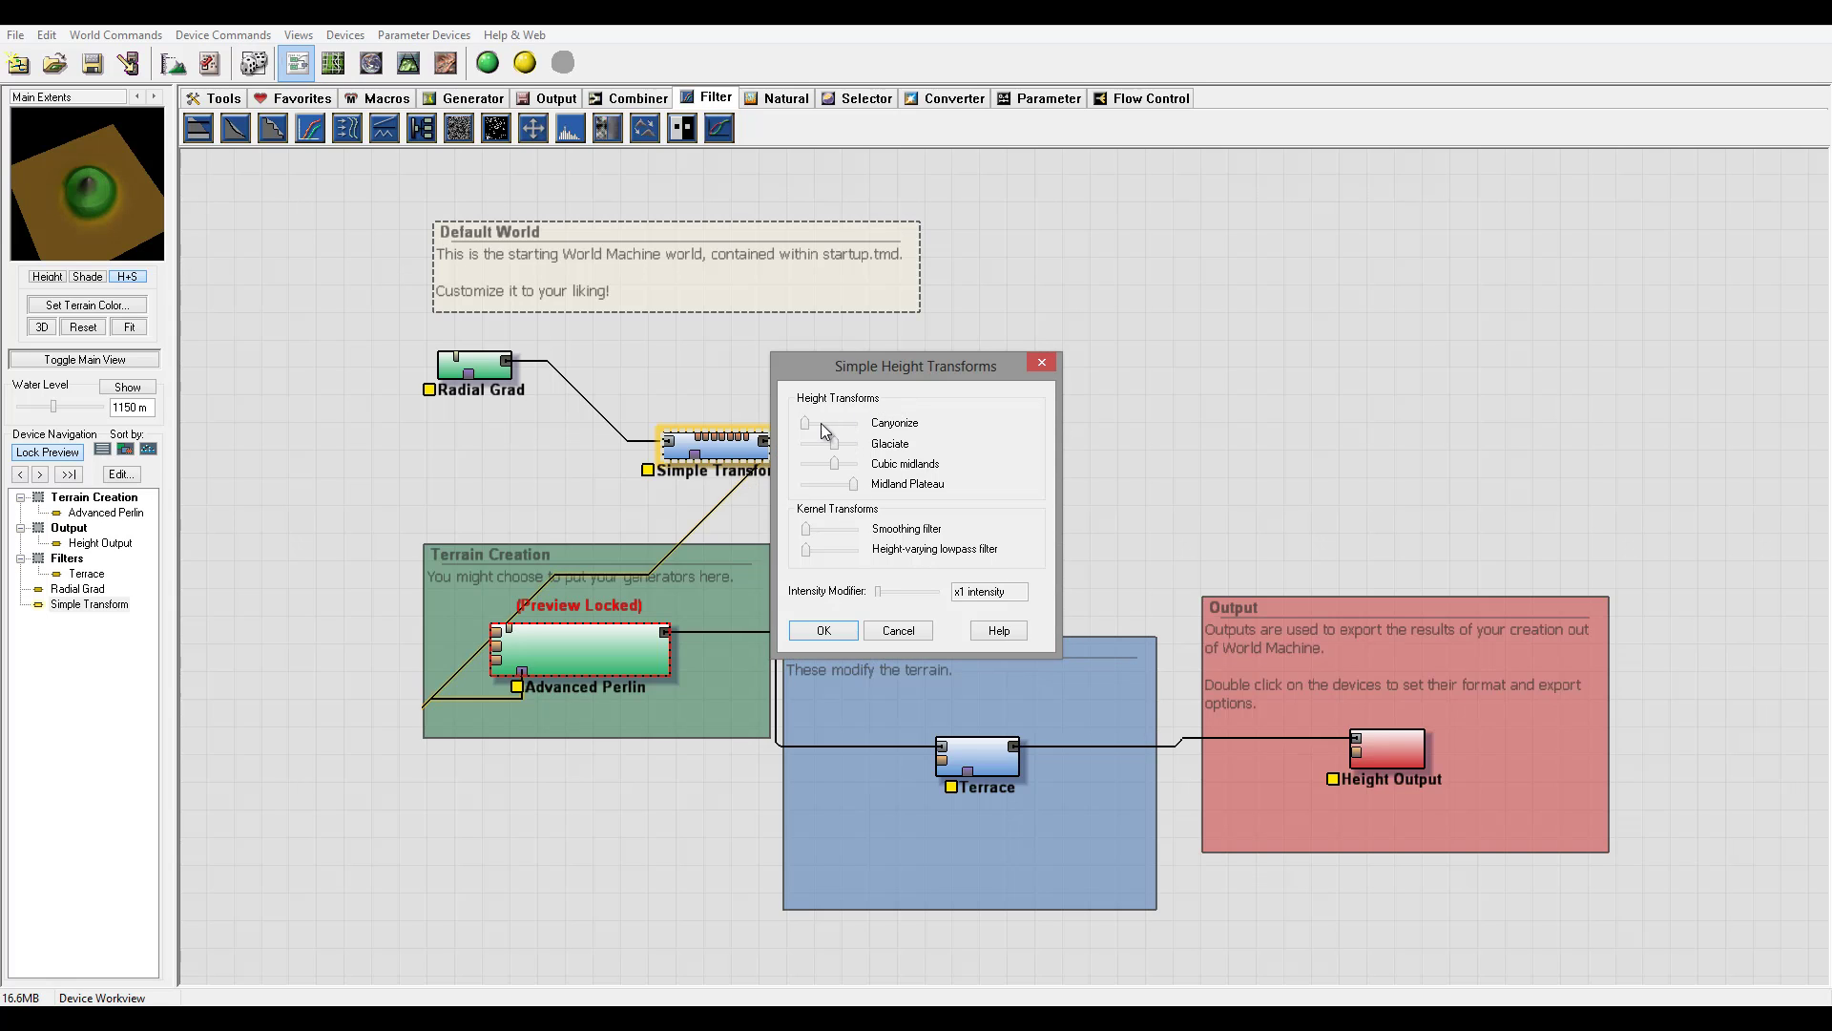
drag(809, 422, 811, 465)
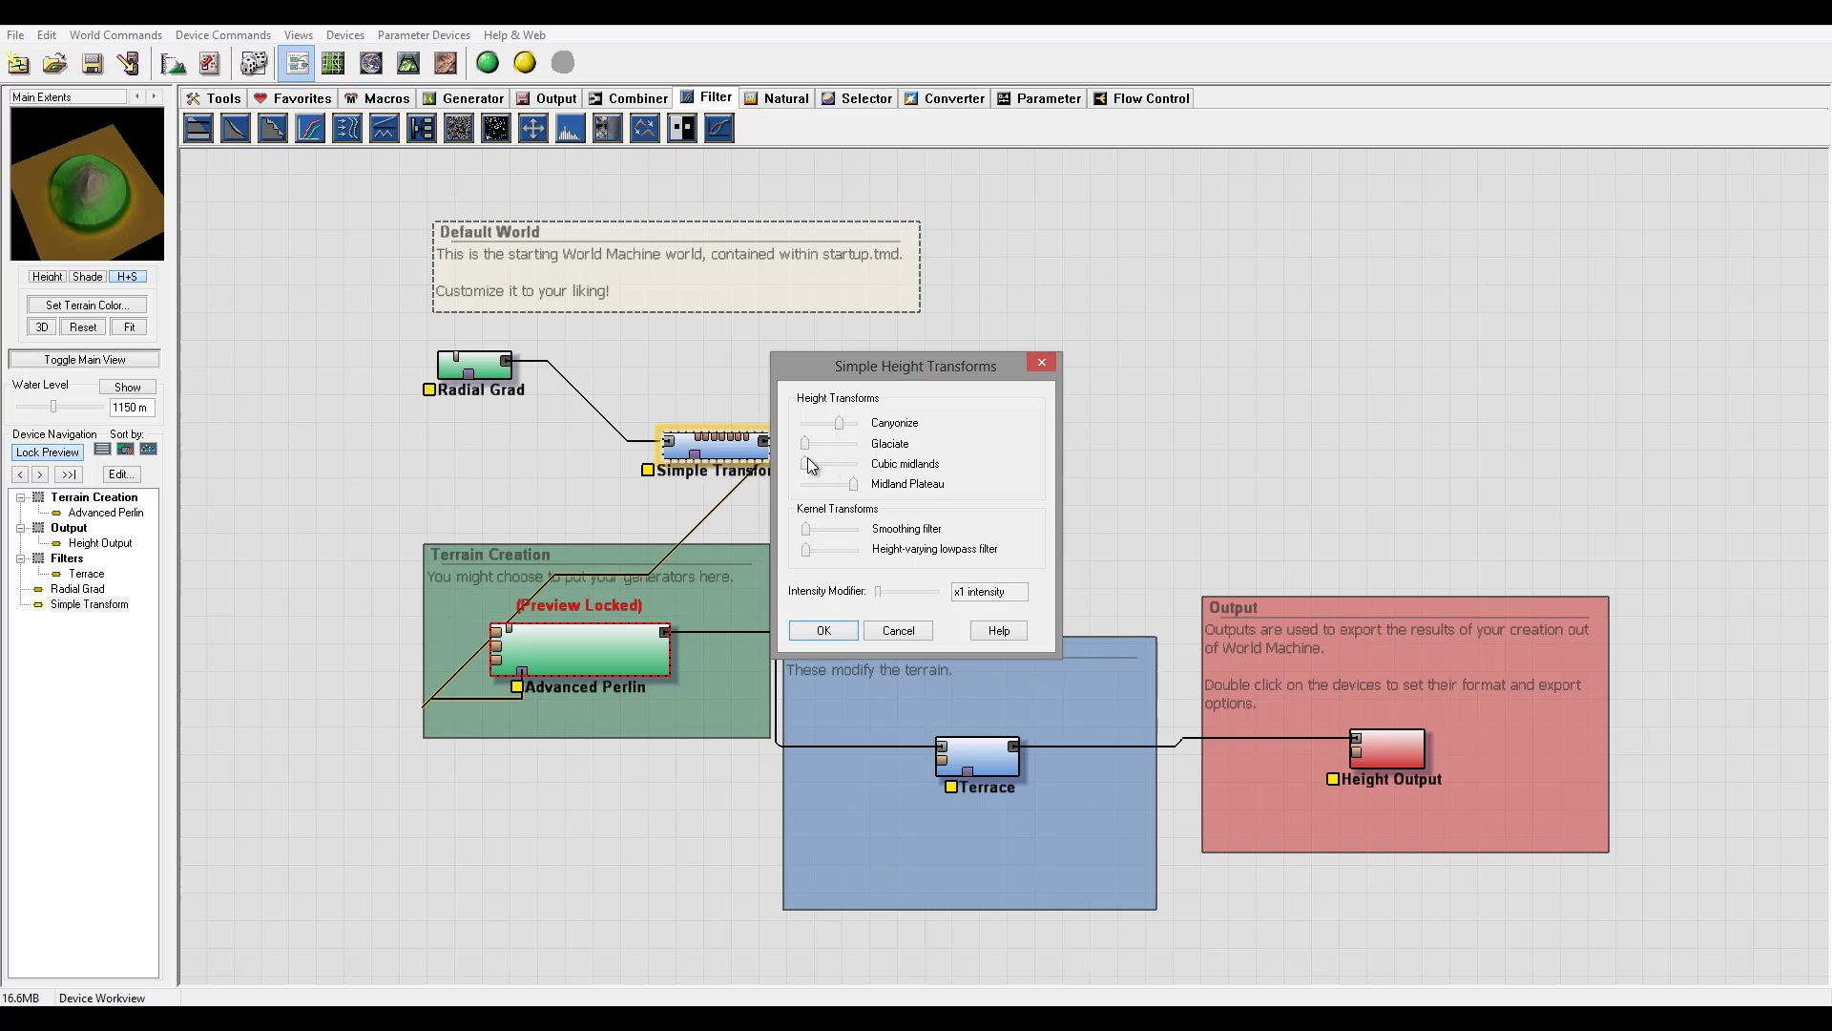
click(830, 631)
key(Delete)
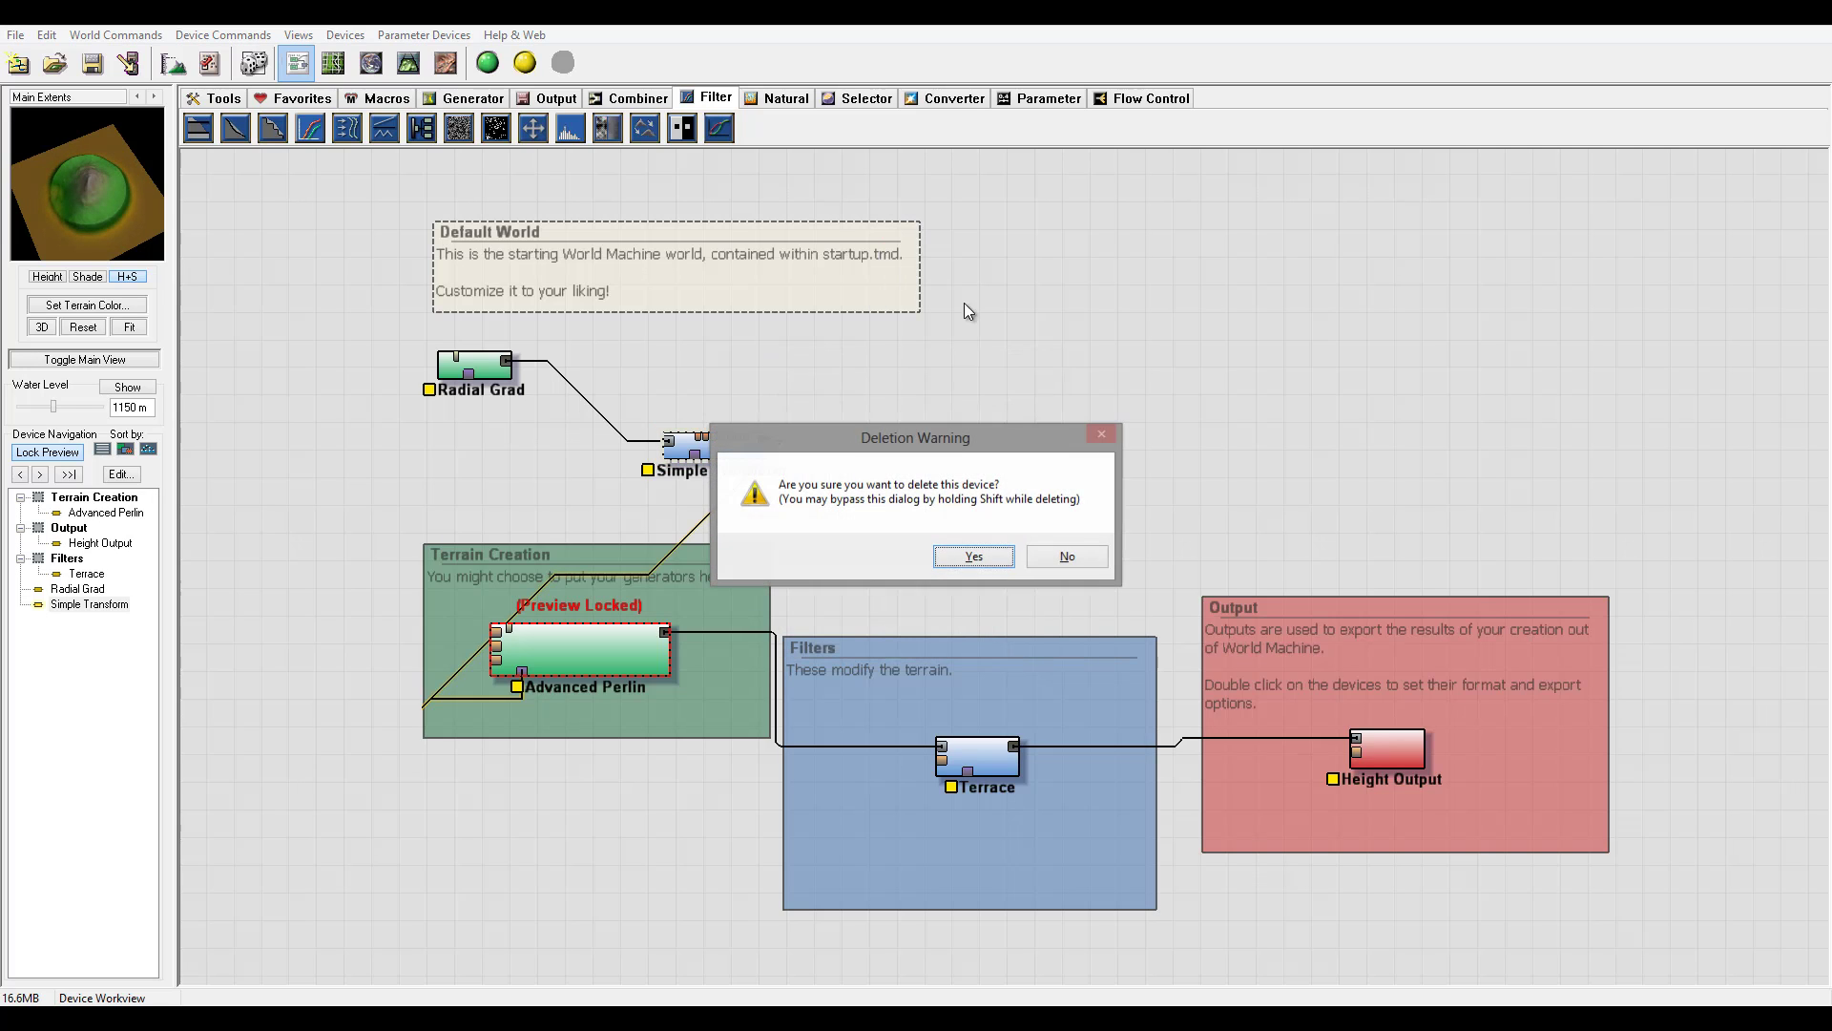
Step: Confirm removing Simple Transform and unlock the preview on Advanced Perlin
click(994, 563)
right_click(603, 662)
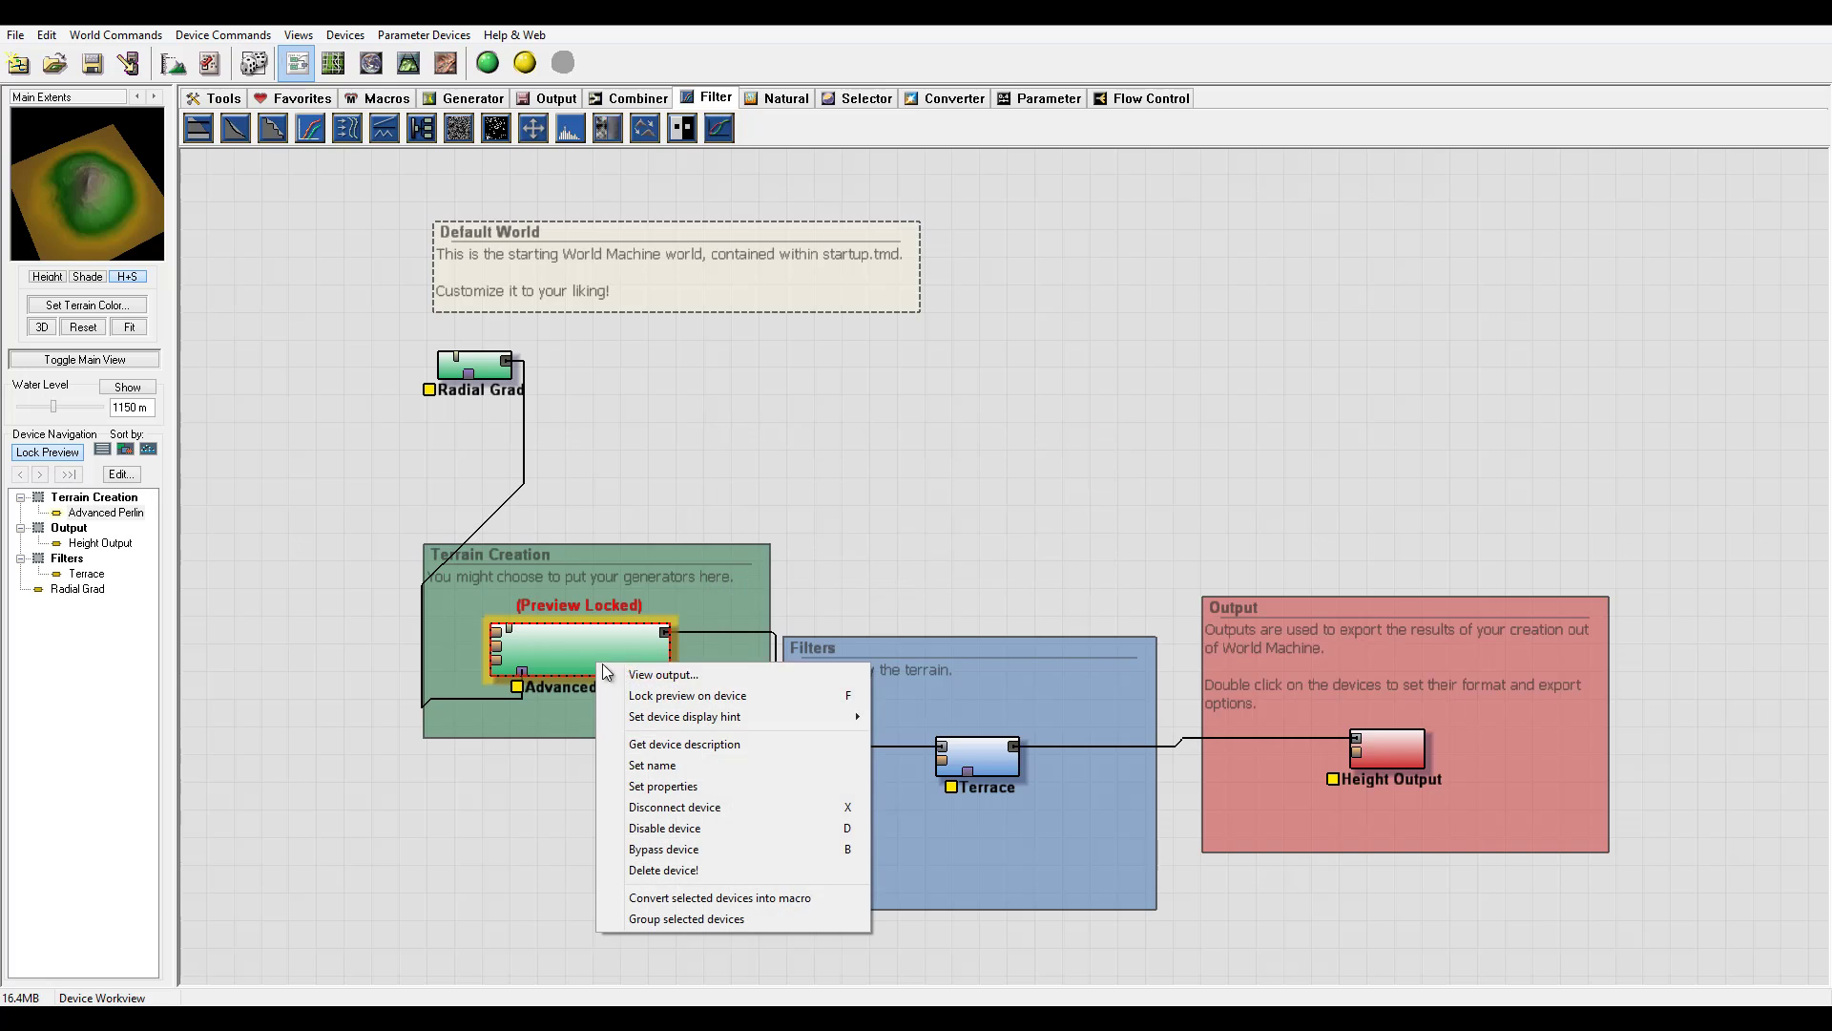
click(744, 687)
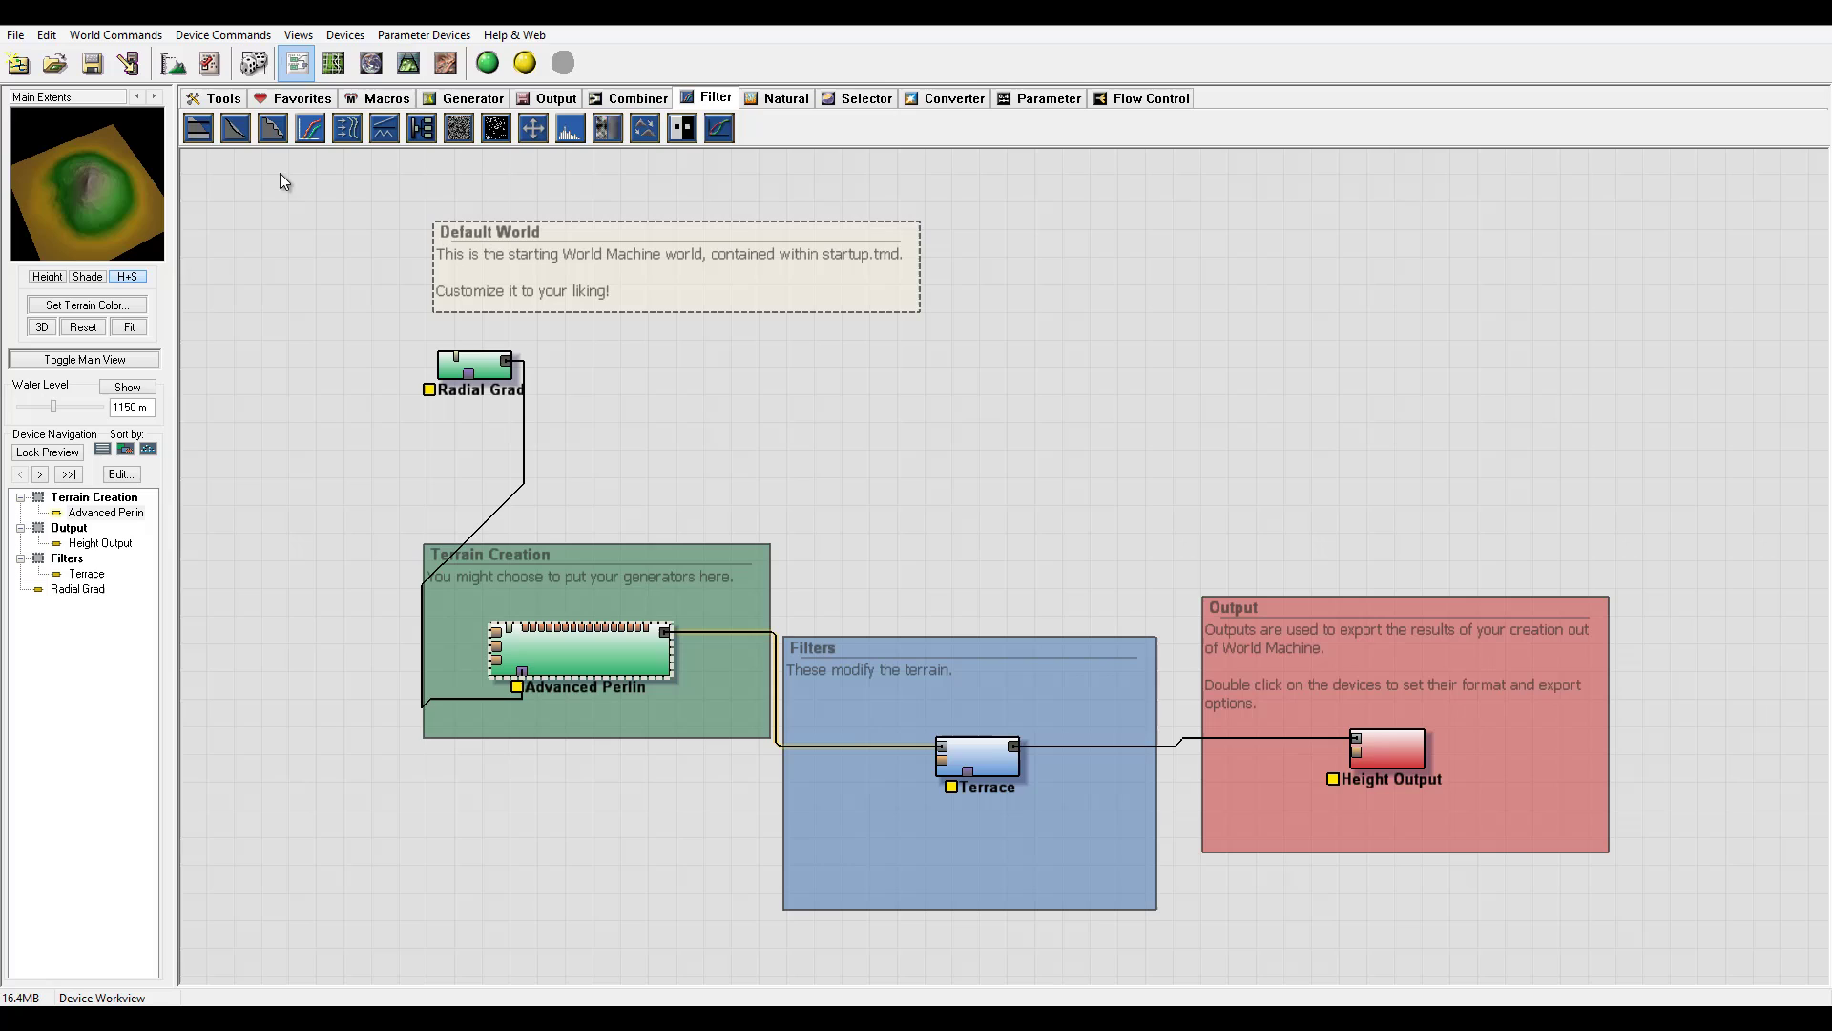
Step: Add a Curves filter and draw a height curve that rises then dips
click(310, 128)
click(695, 394)
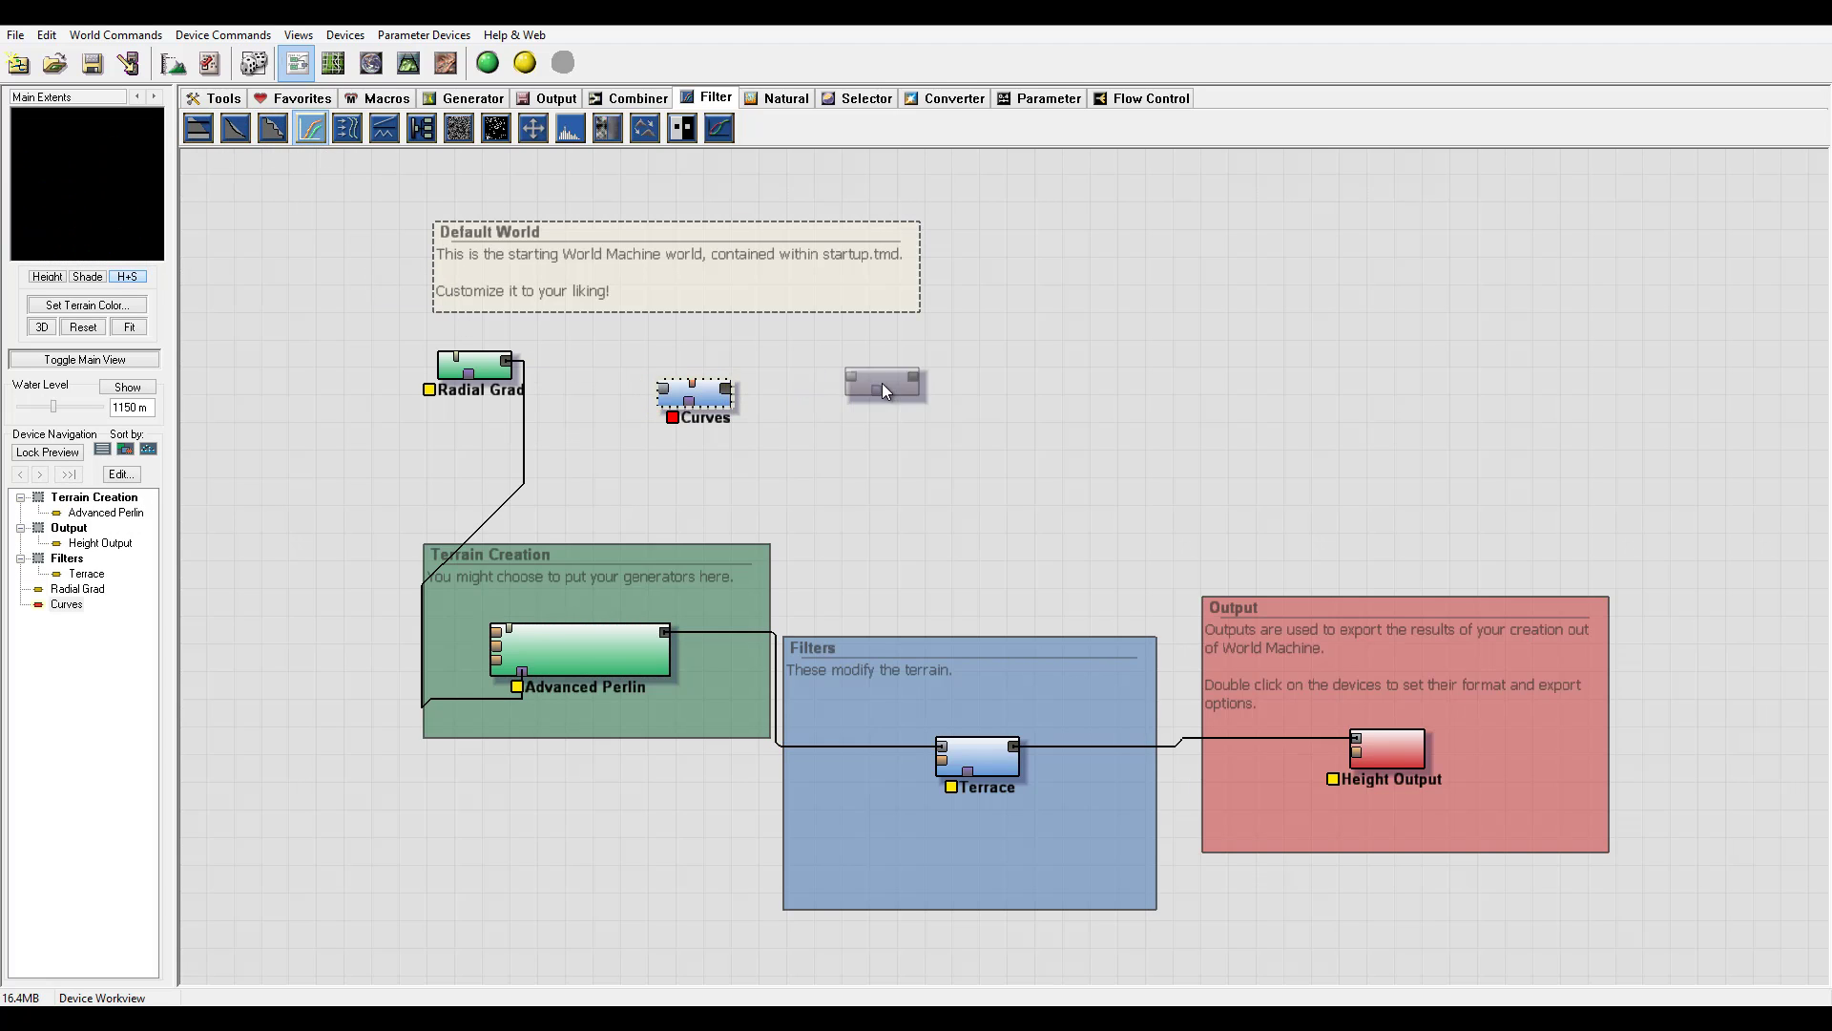
double_click(710, 403)
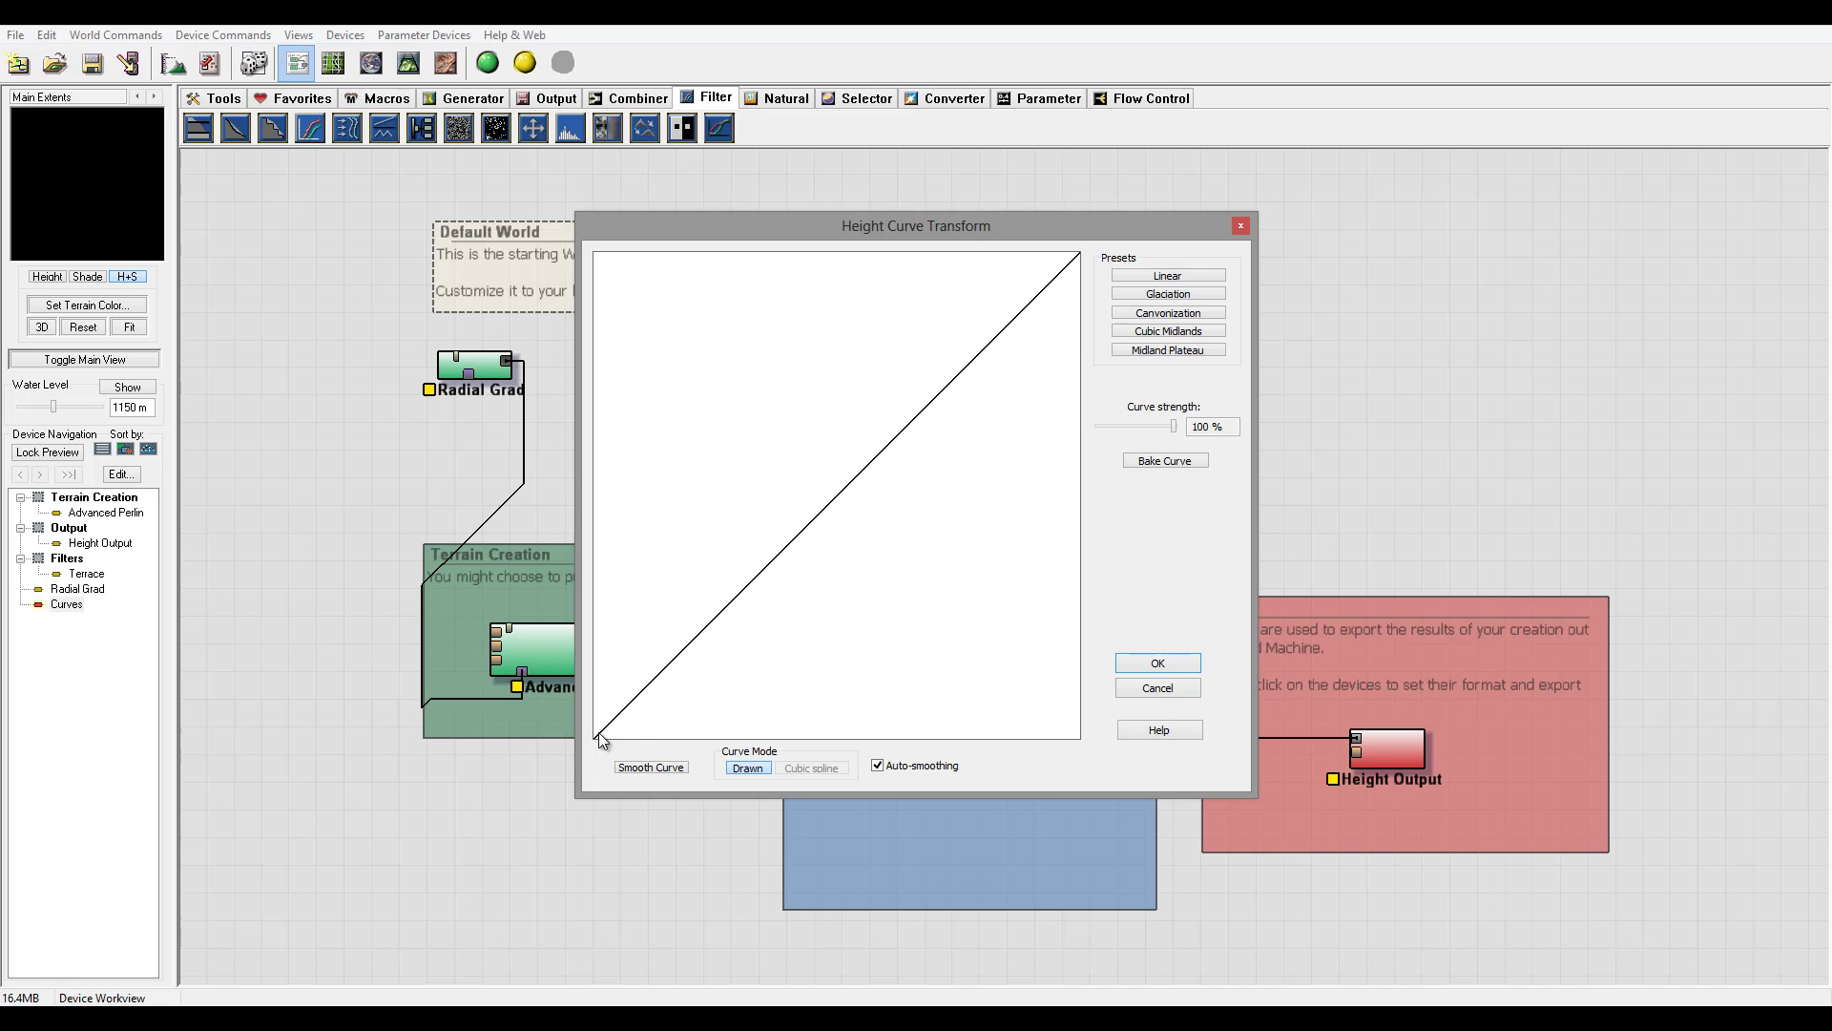
mouse_move(599, 737)
mouse_down()
mouse_move(810, 573)
mouse_move(1002, 532)
mouse_move(1050, 607)
mouse_move(1082, 735)
mouse_up()
click(1168, 668)
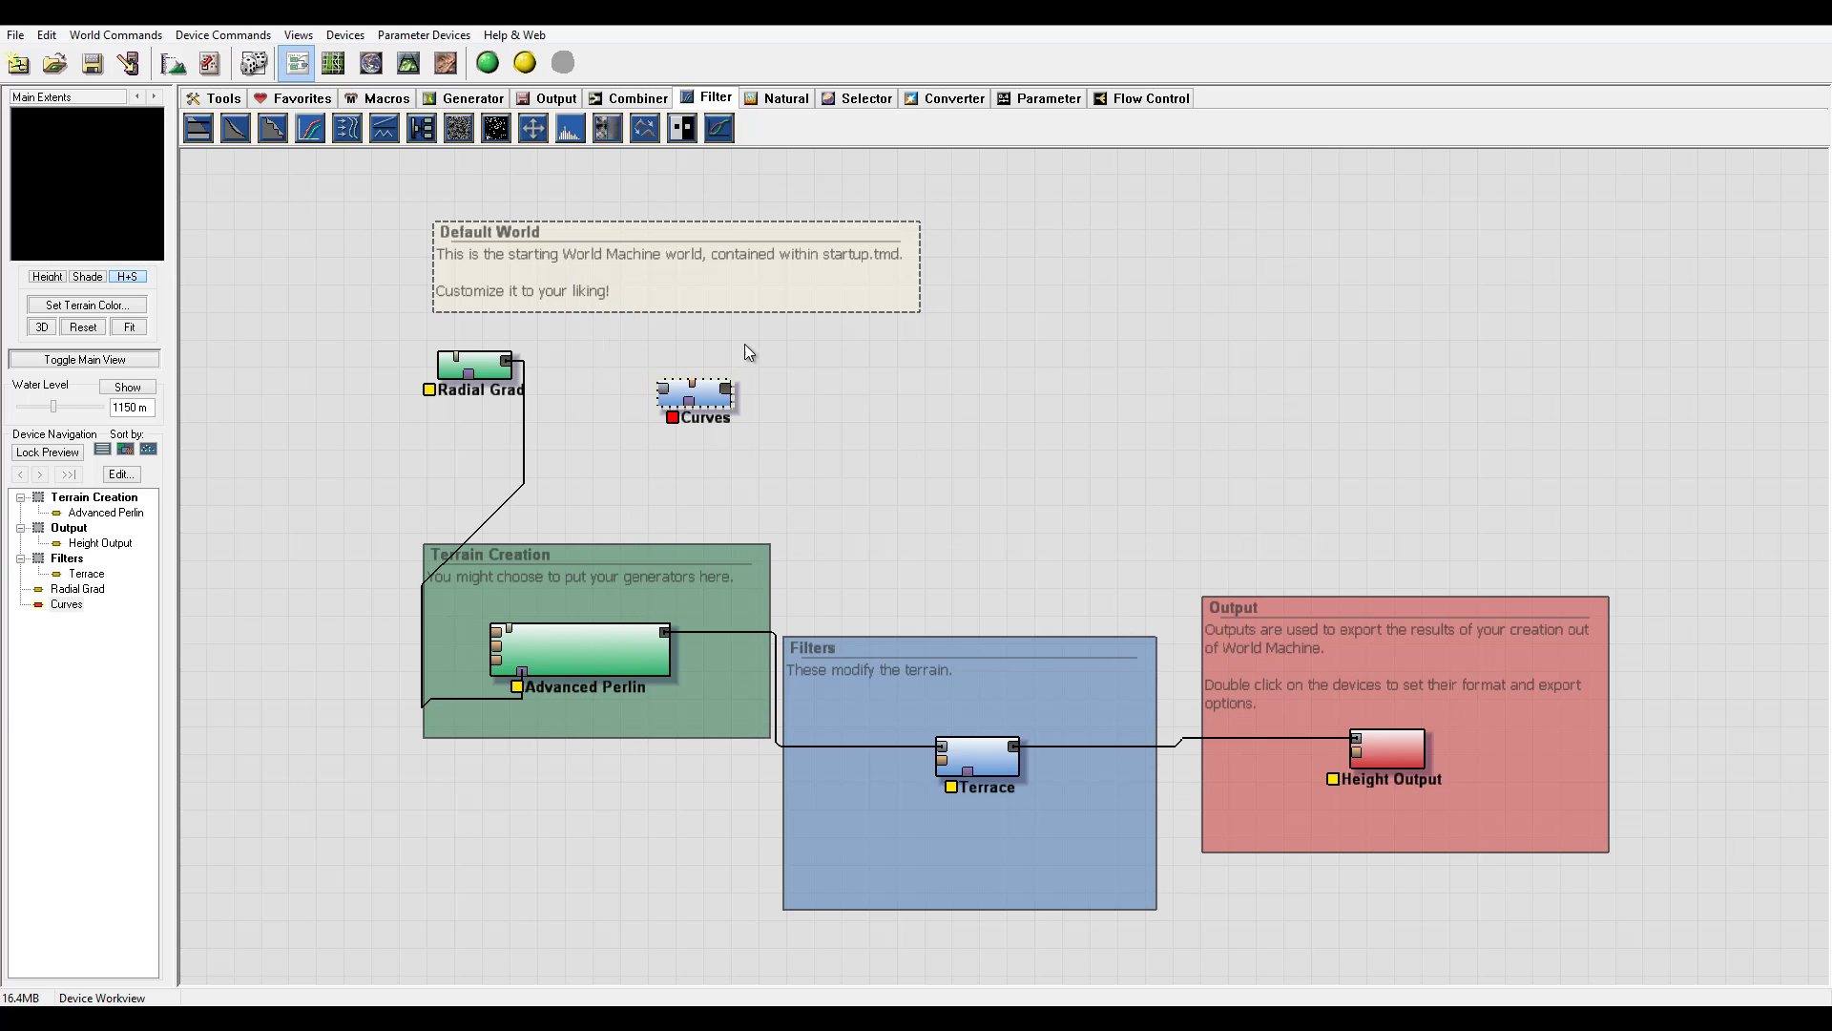
Step: Feed Radial Grad's output into Curves and preview the crater-shaped terrain on Advanced Perlin
drag(506, 361, 496, 631)
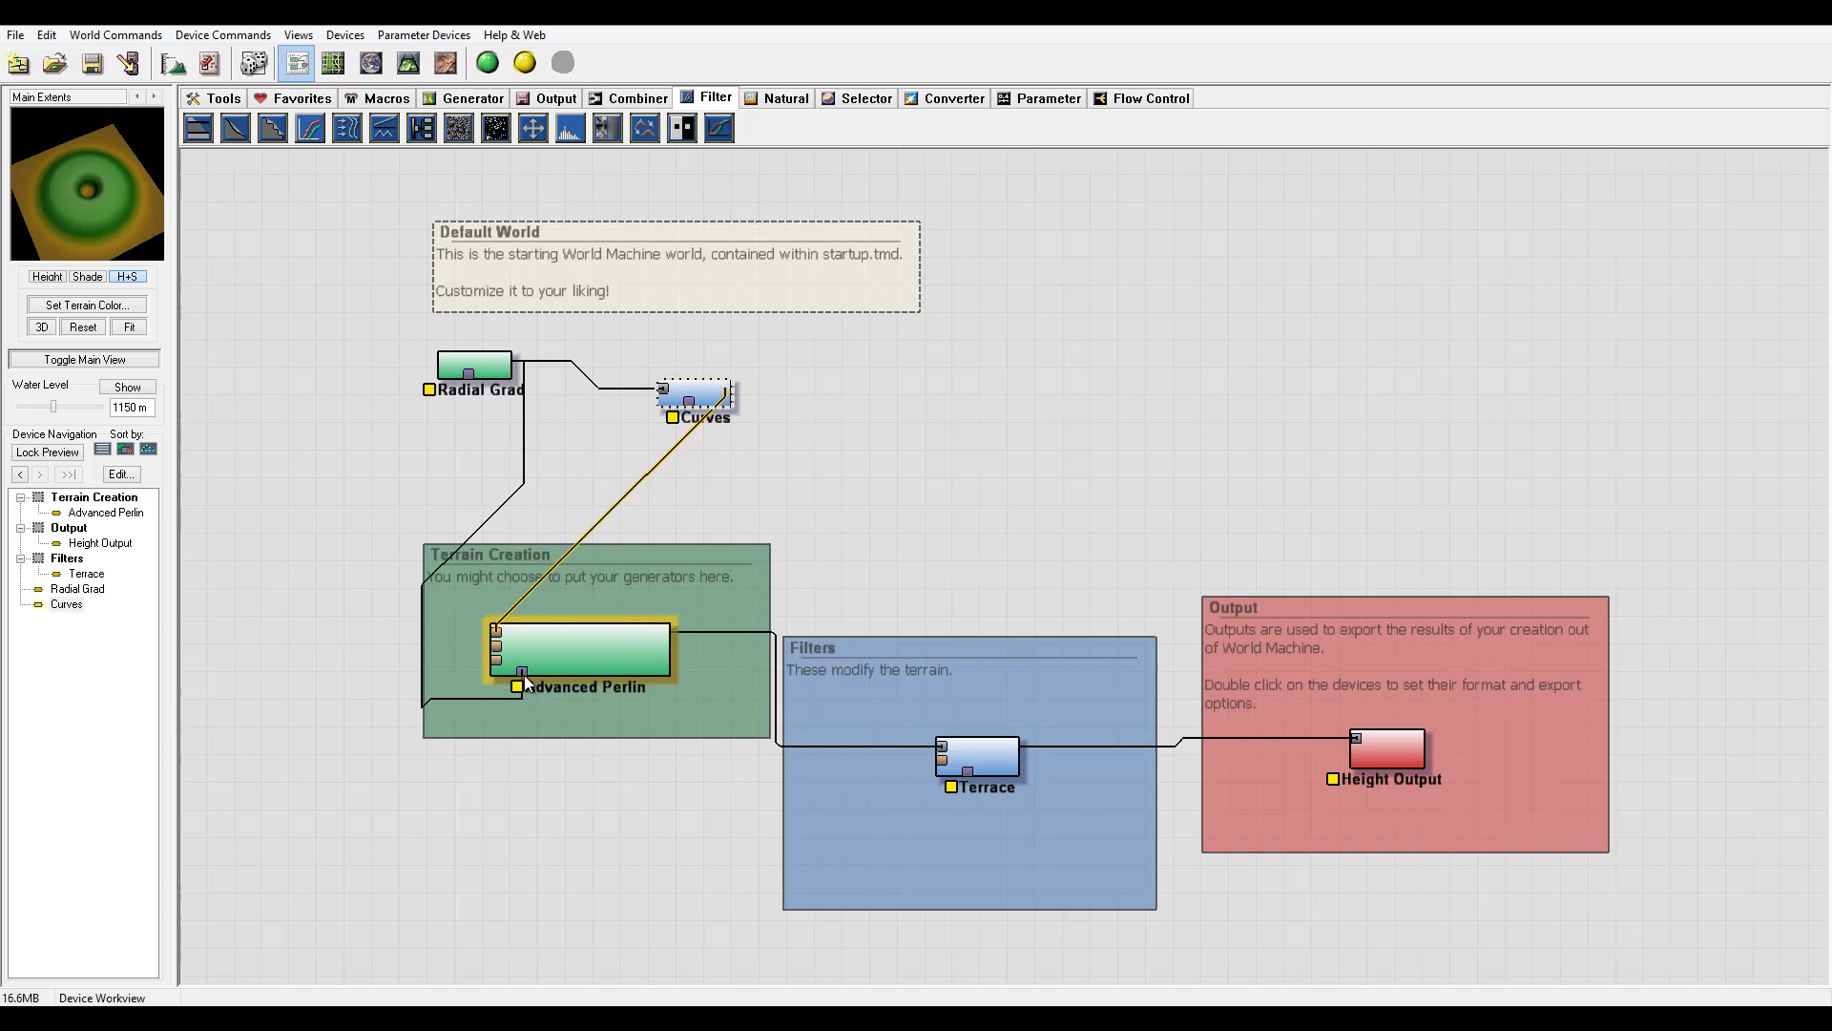
click(611, 641)
drag(100, 168, 152, 195)
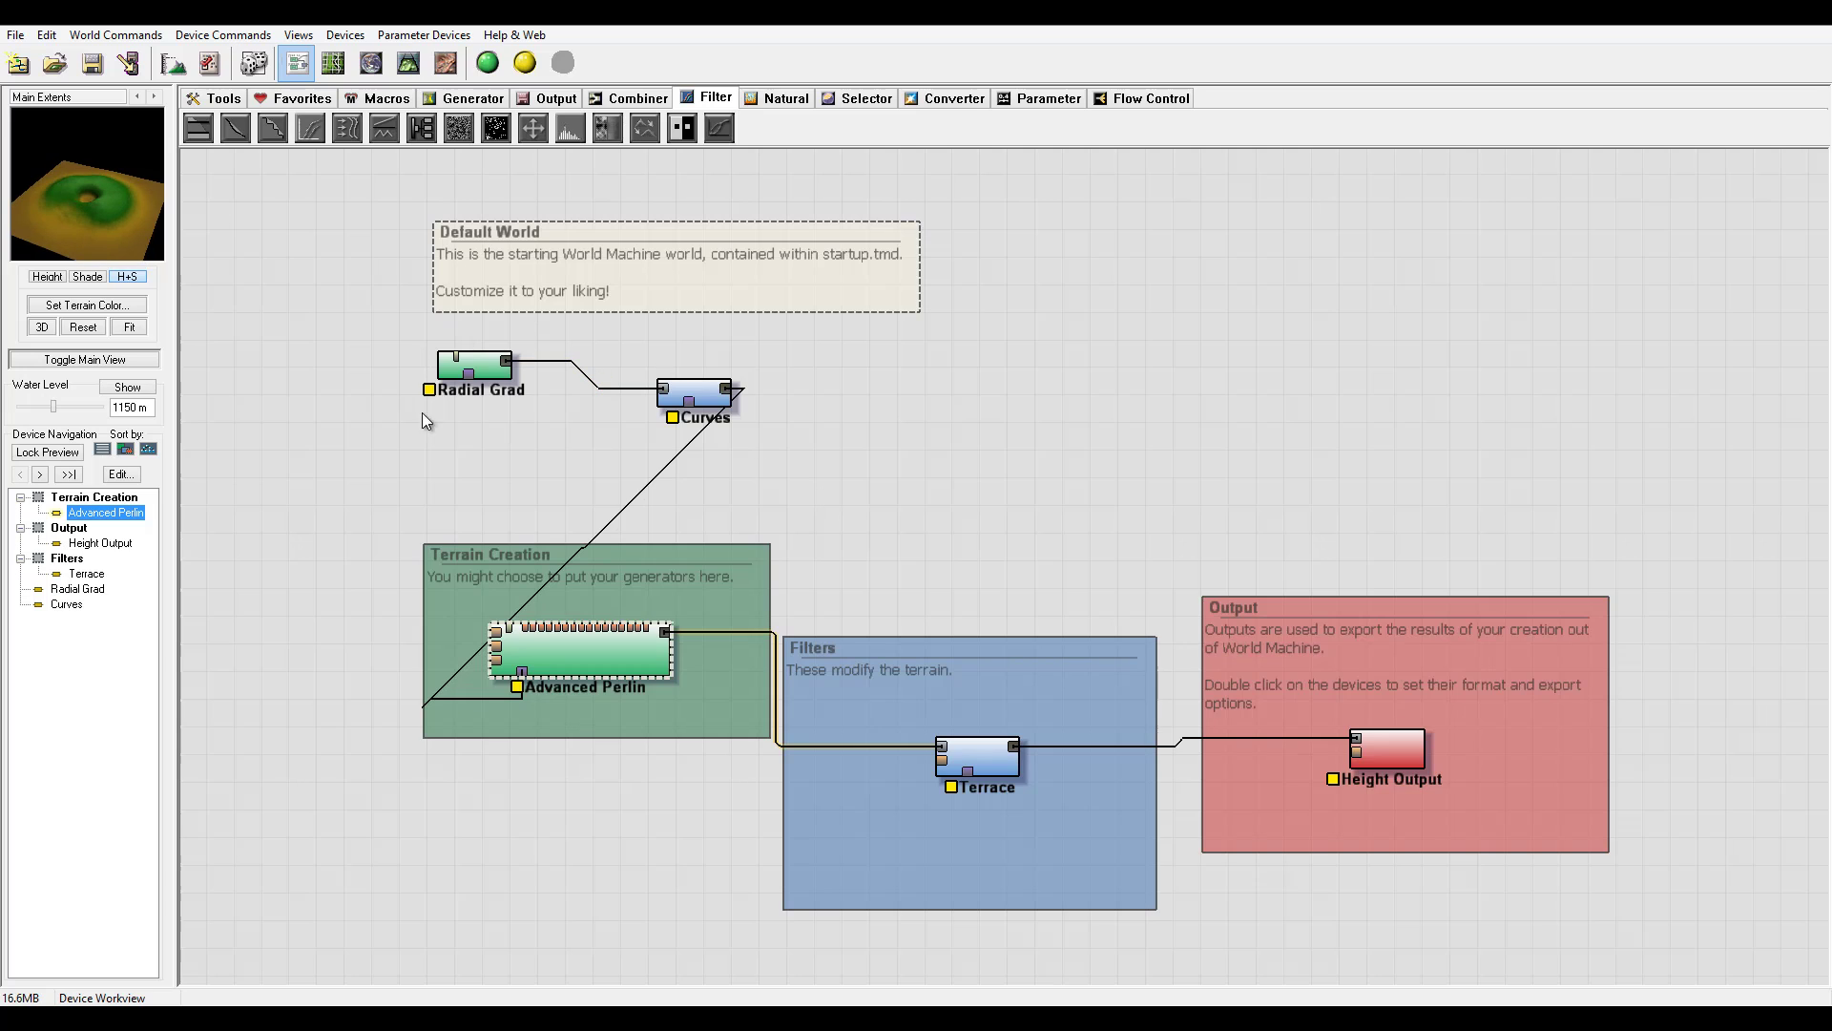
Step: Delete the Curves device, confirming the deletion warning
click(723, 395)
key(Delete)
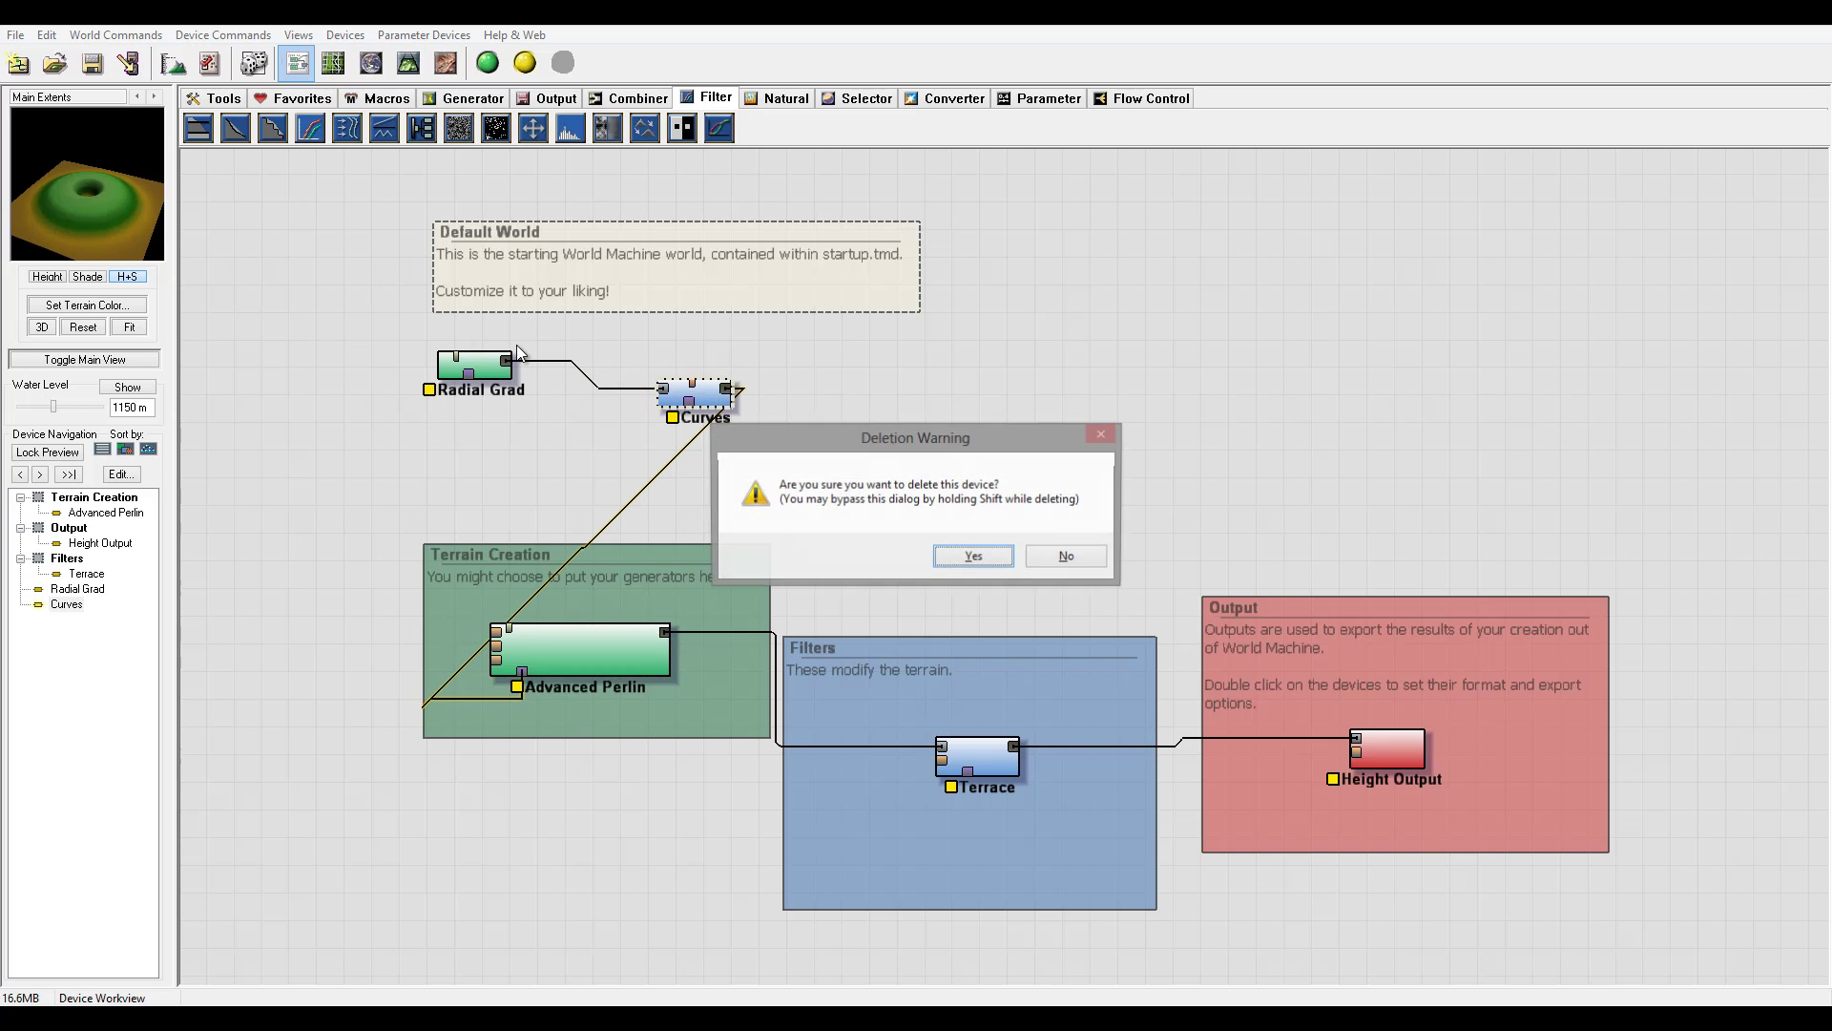
click(975, 557)
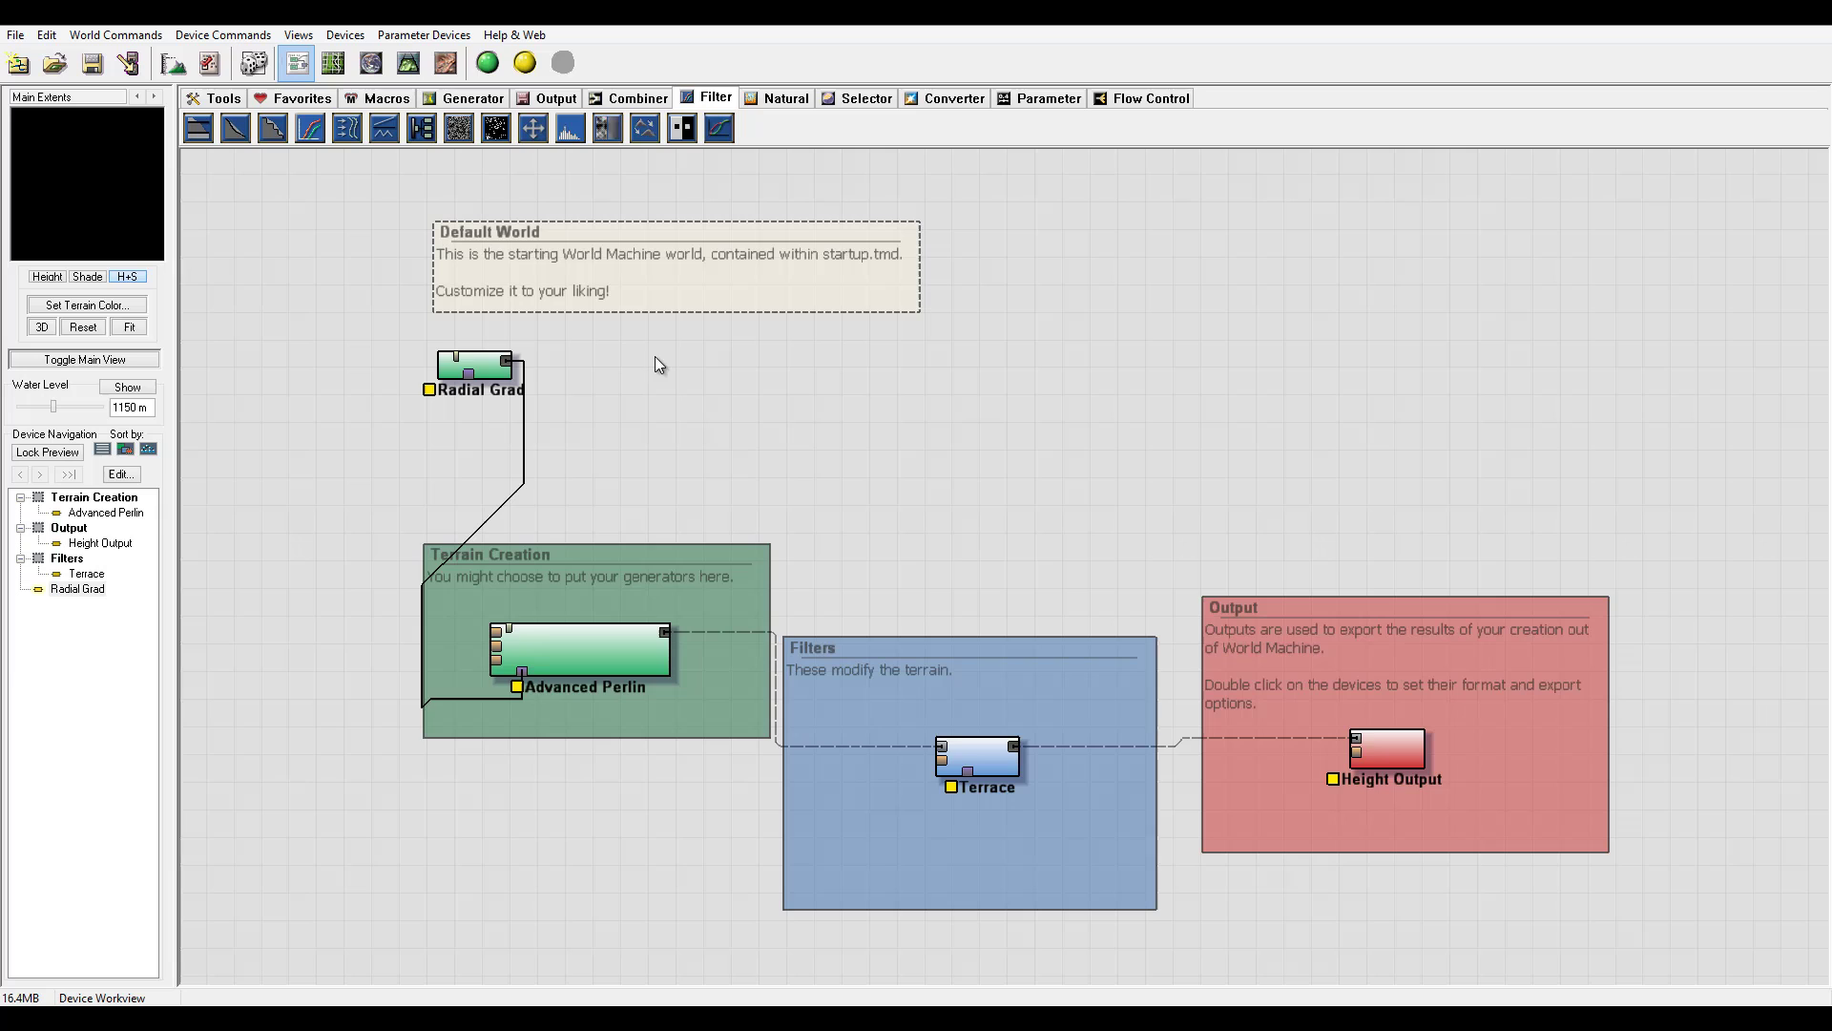
Step: Delete the Radial Grad device as well, confirming the warning
click(474, 365)
key(Delete)
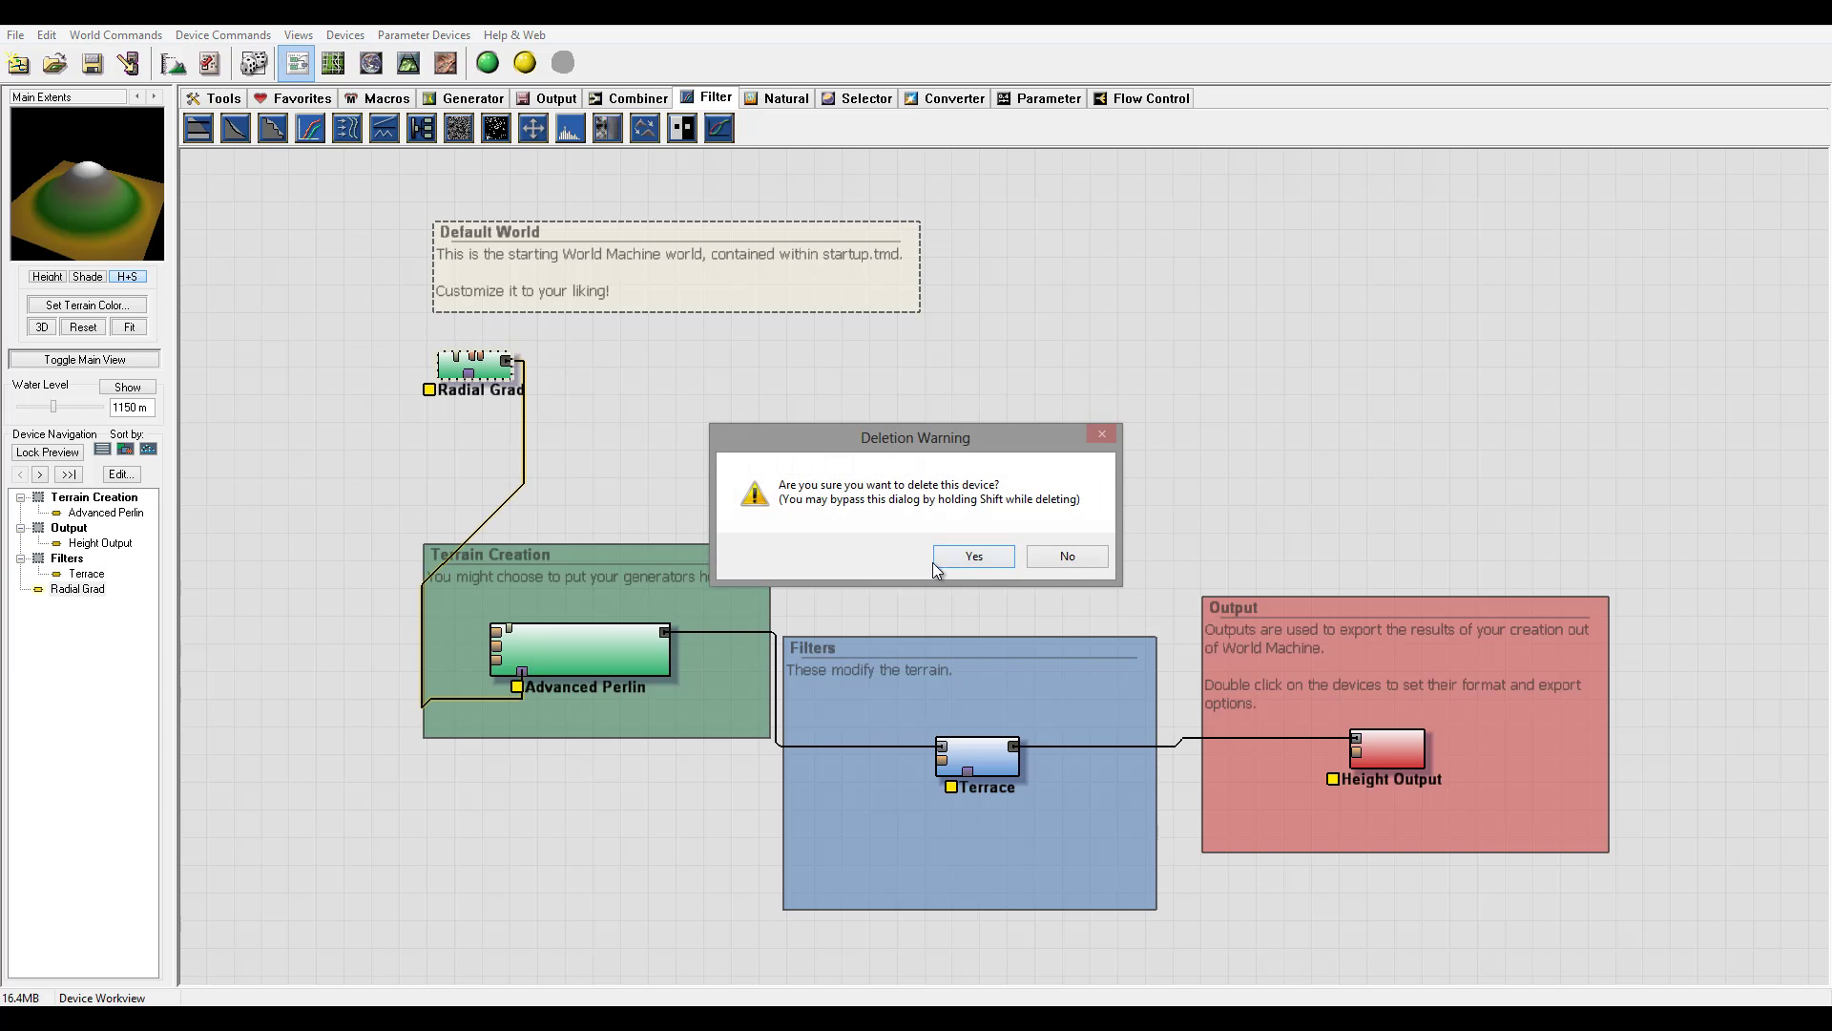
click(972, 556)
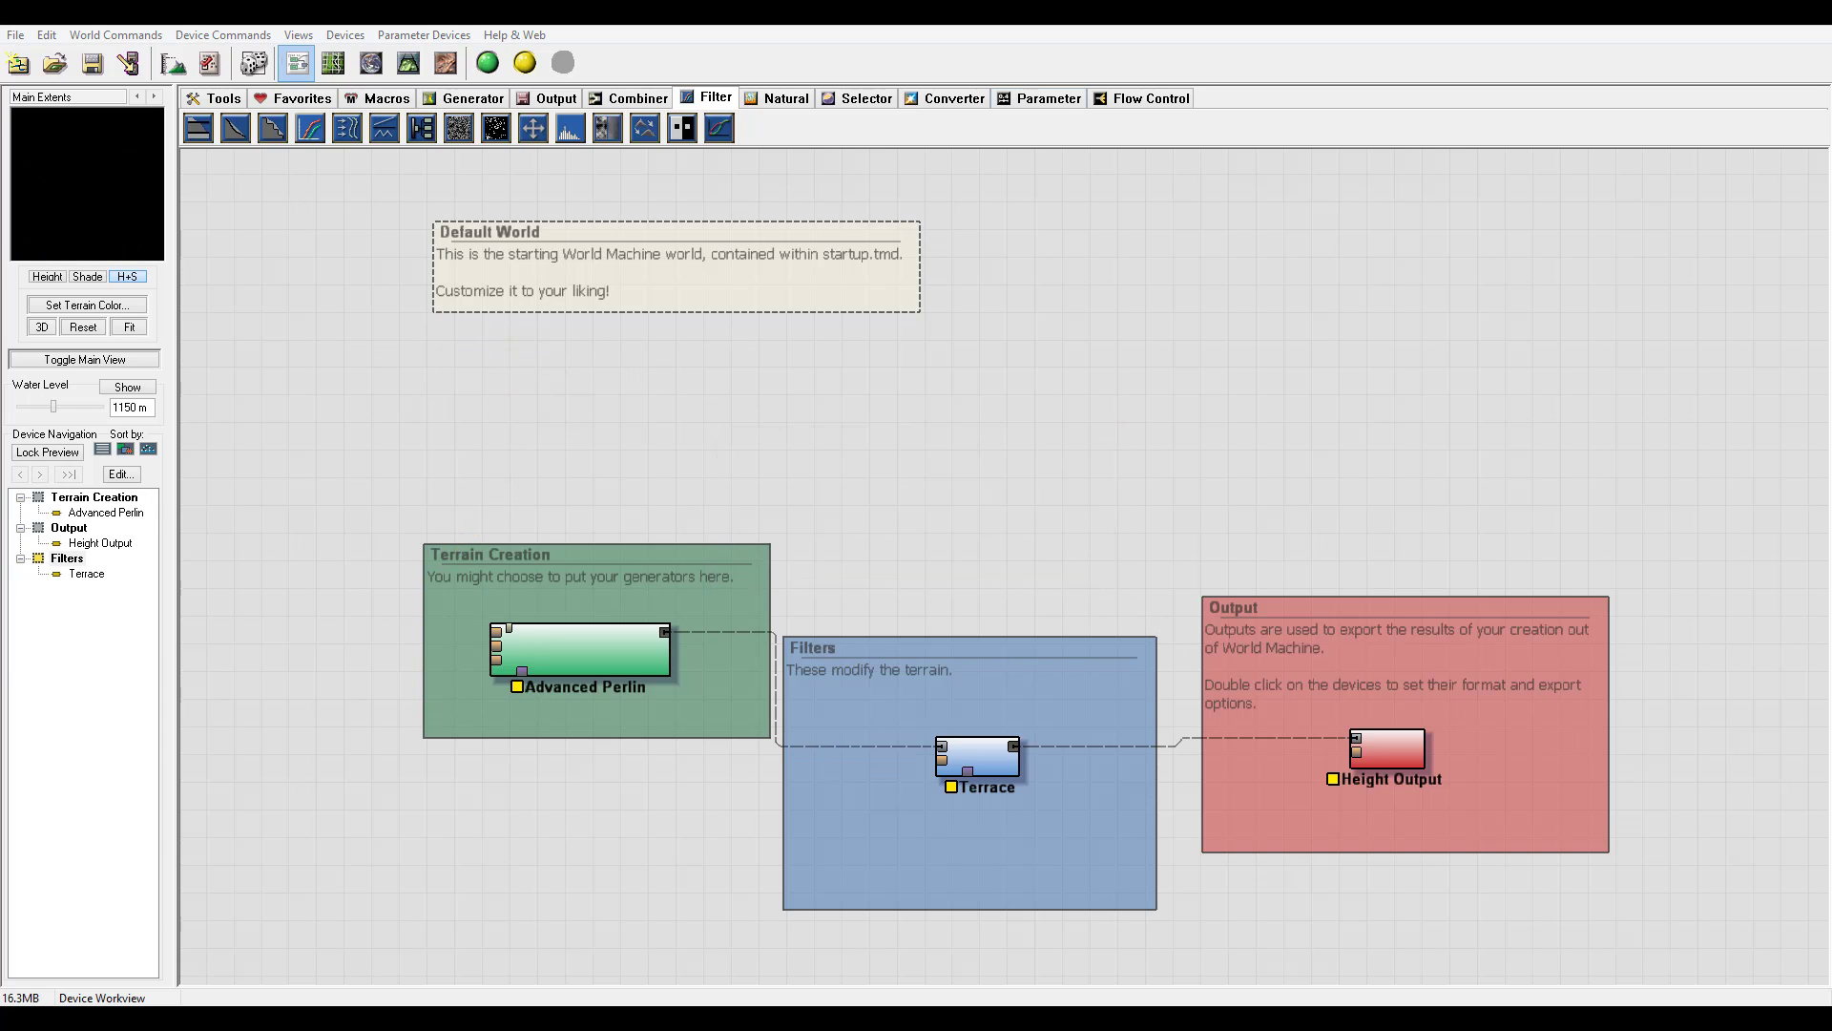
click(472, 98)
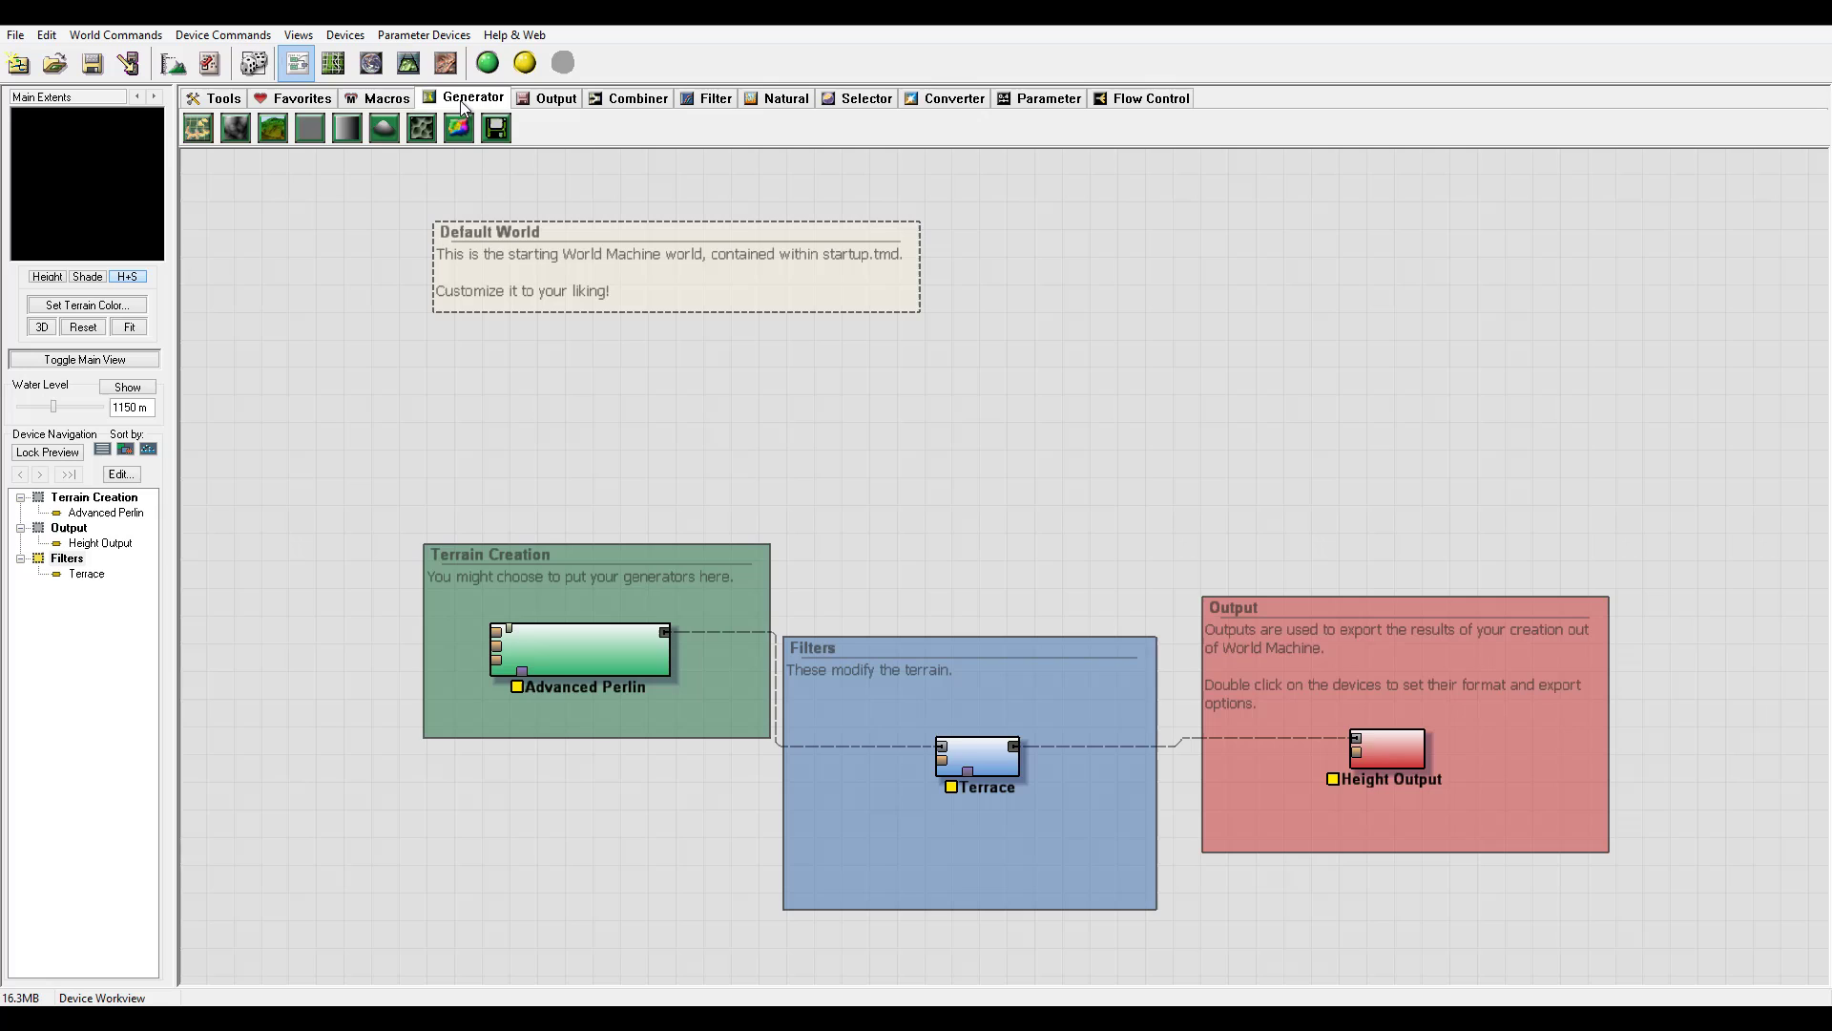
Step: Place a Voronoi generator and drag its Scale down from 8 km to 1.61904 km
click(417, 129)
click(399, 411)
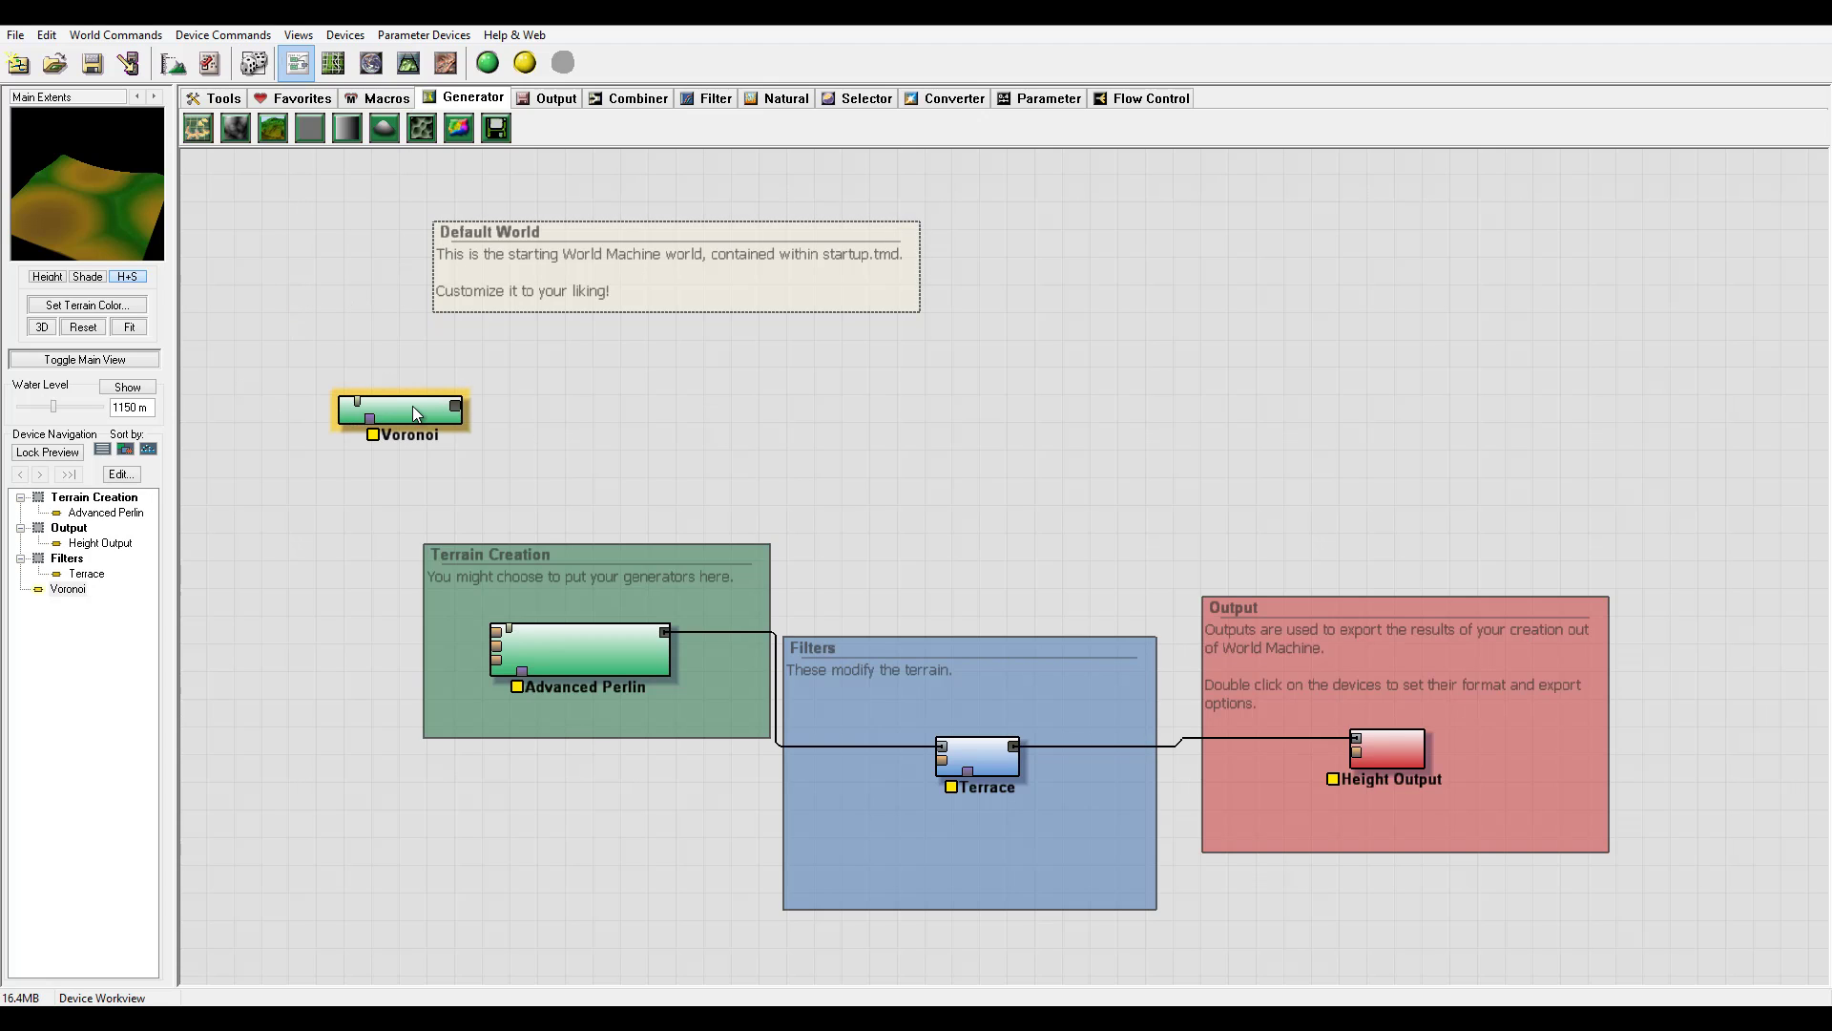
click(377, 355)
double_click(395, 411)
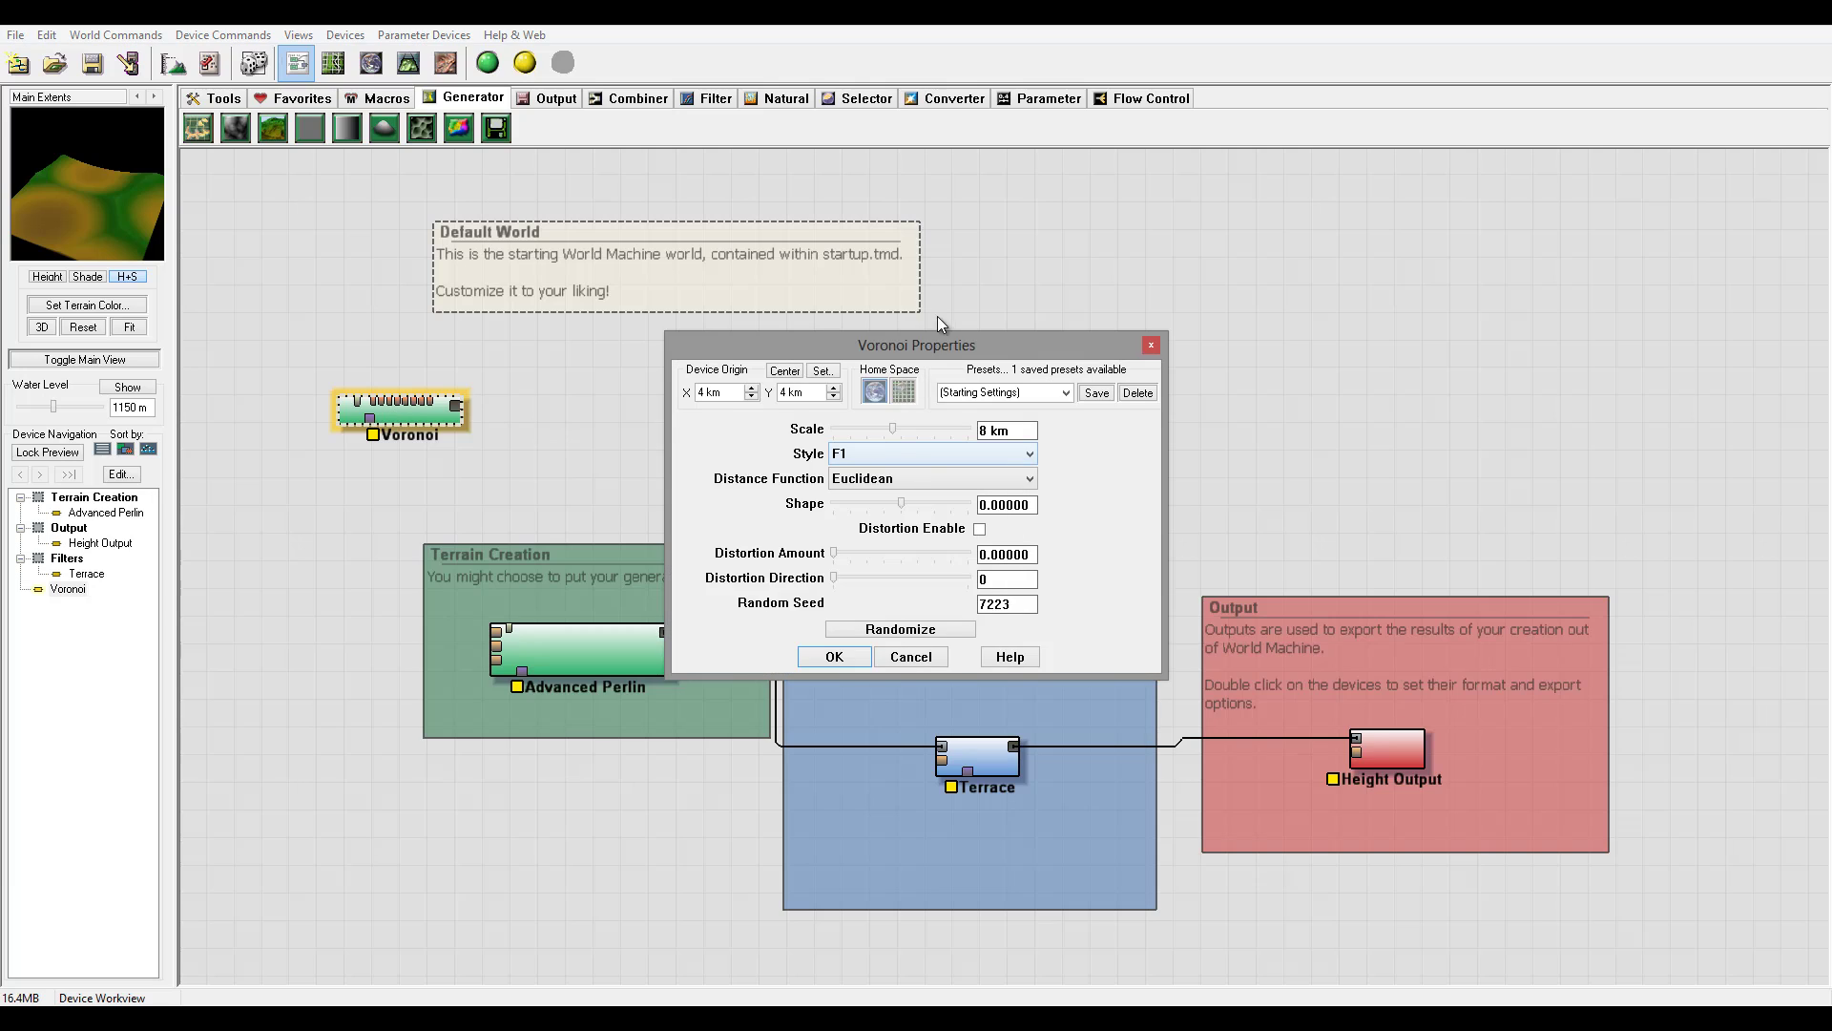
drag(923, 340, 906, 238)
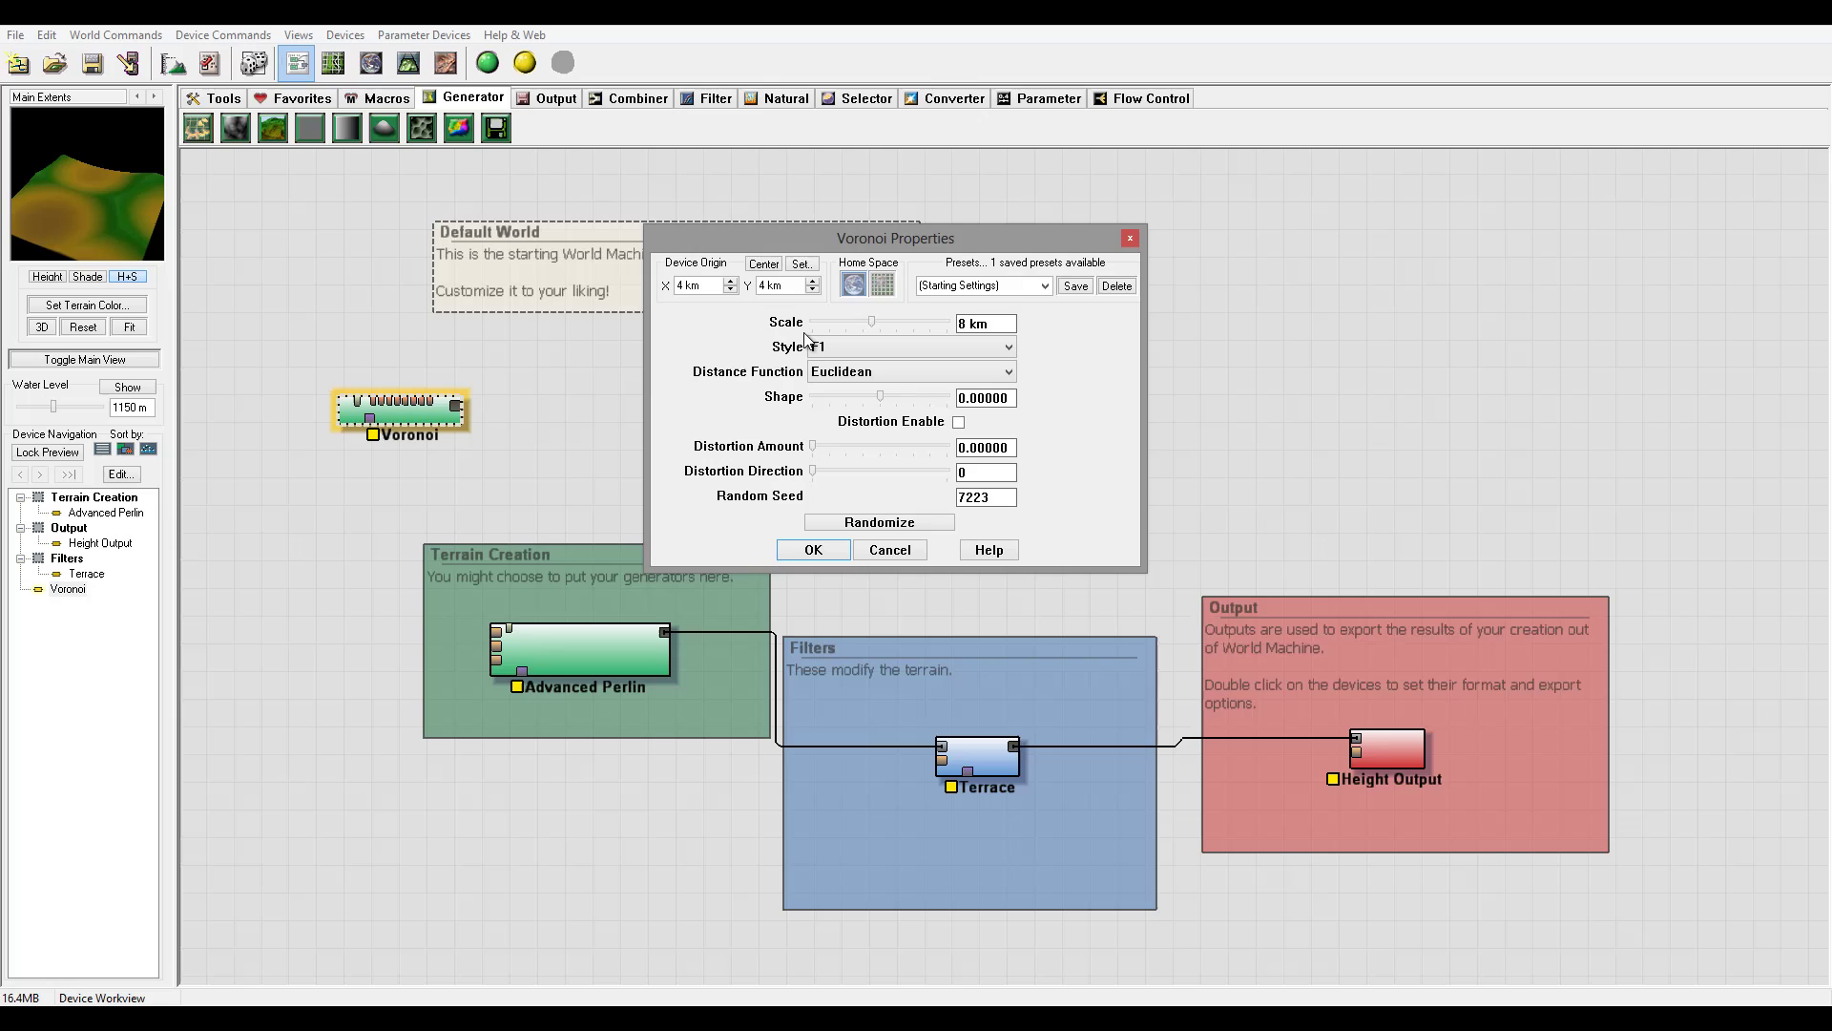
drag(861, 322, 842, 330)
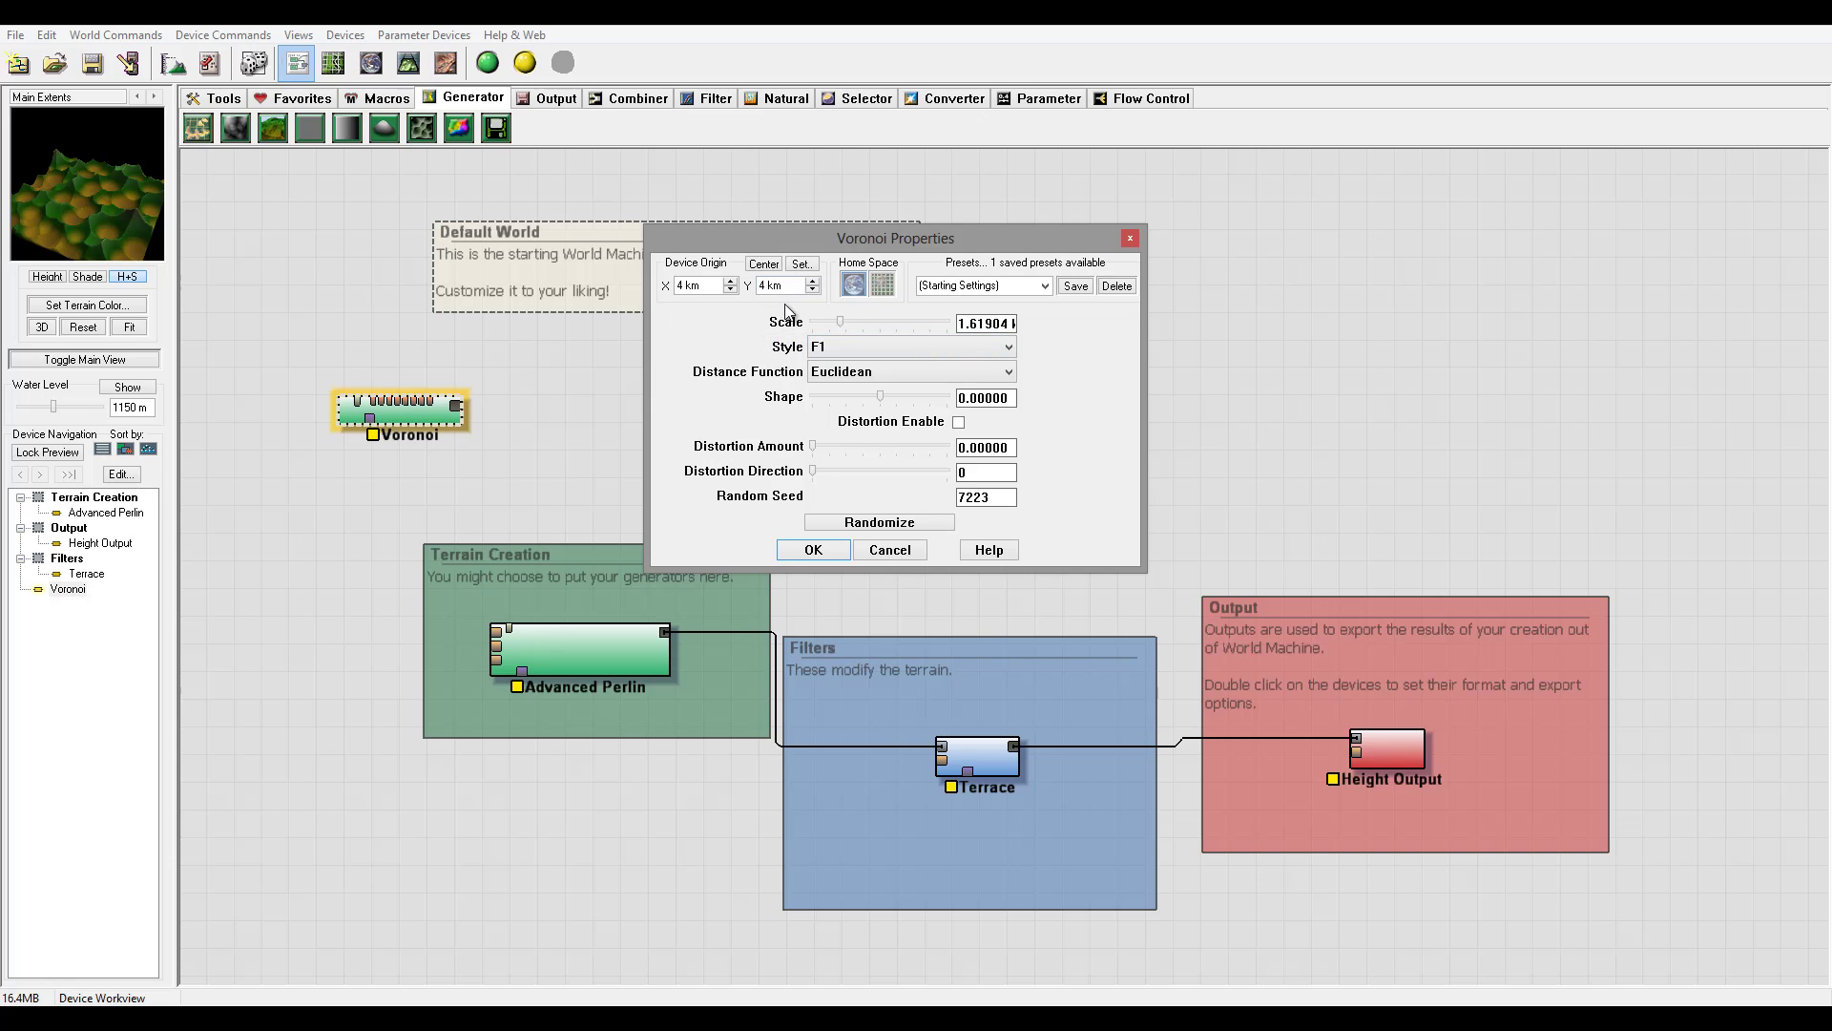
click(954, 347)
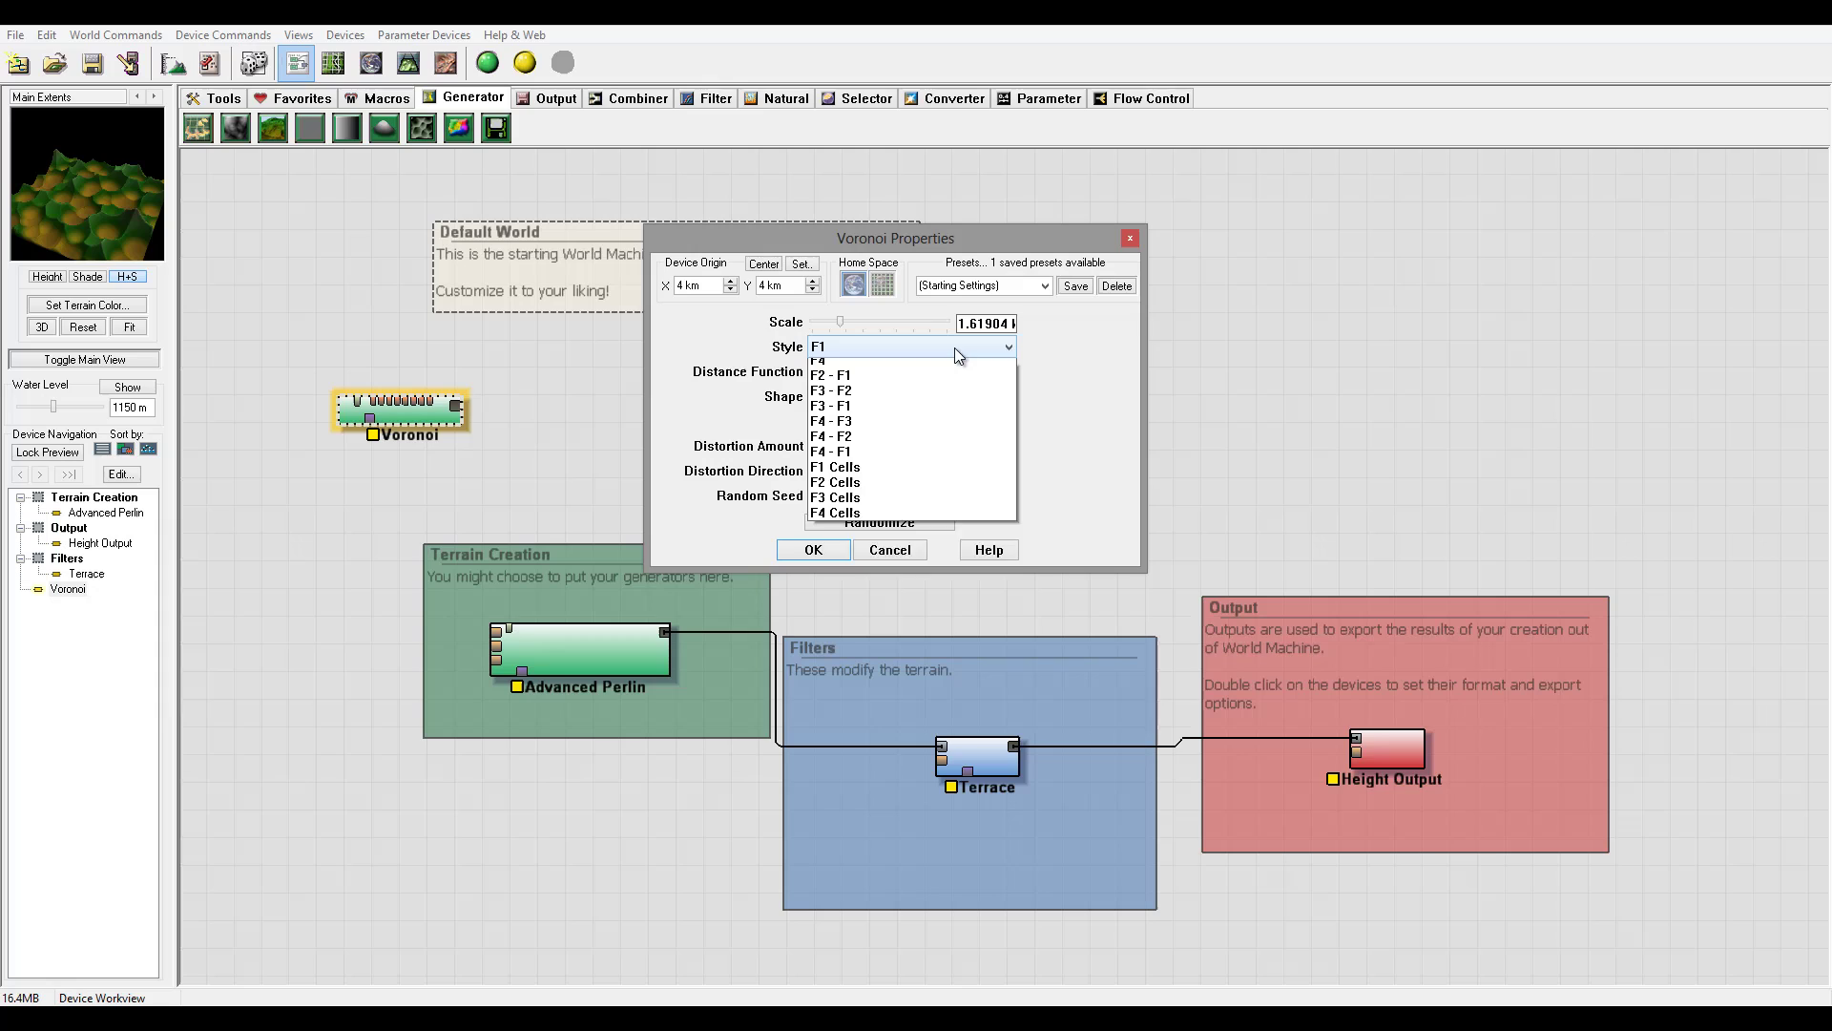
click(896, 380)
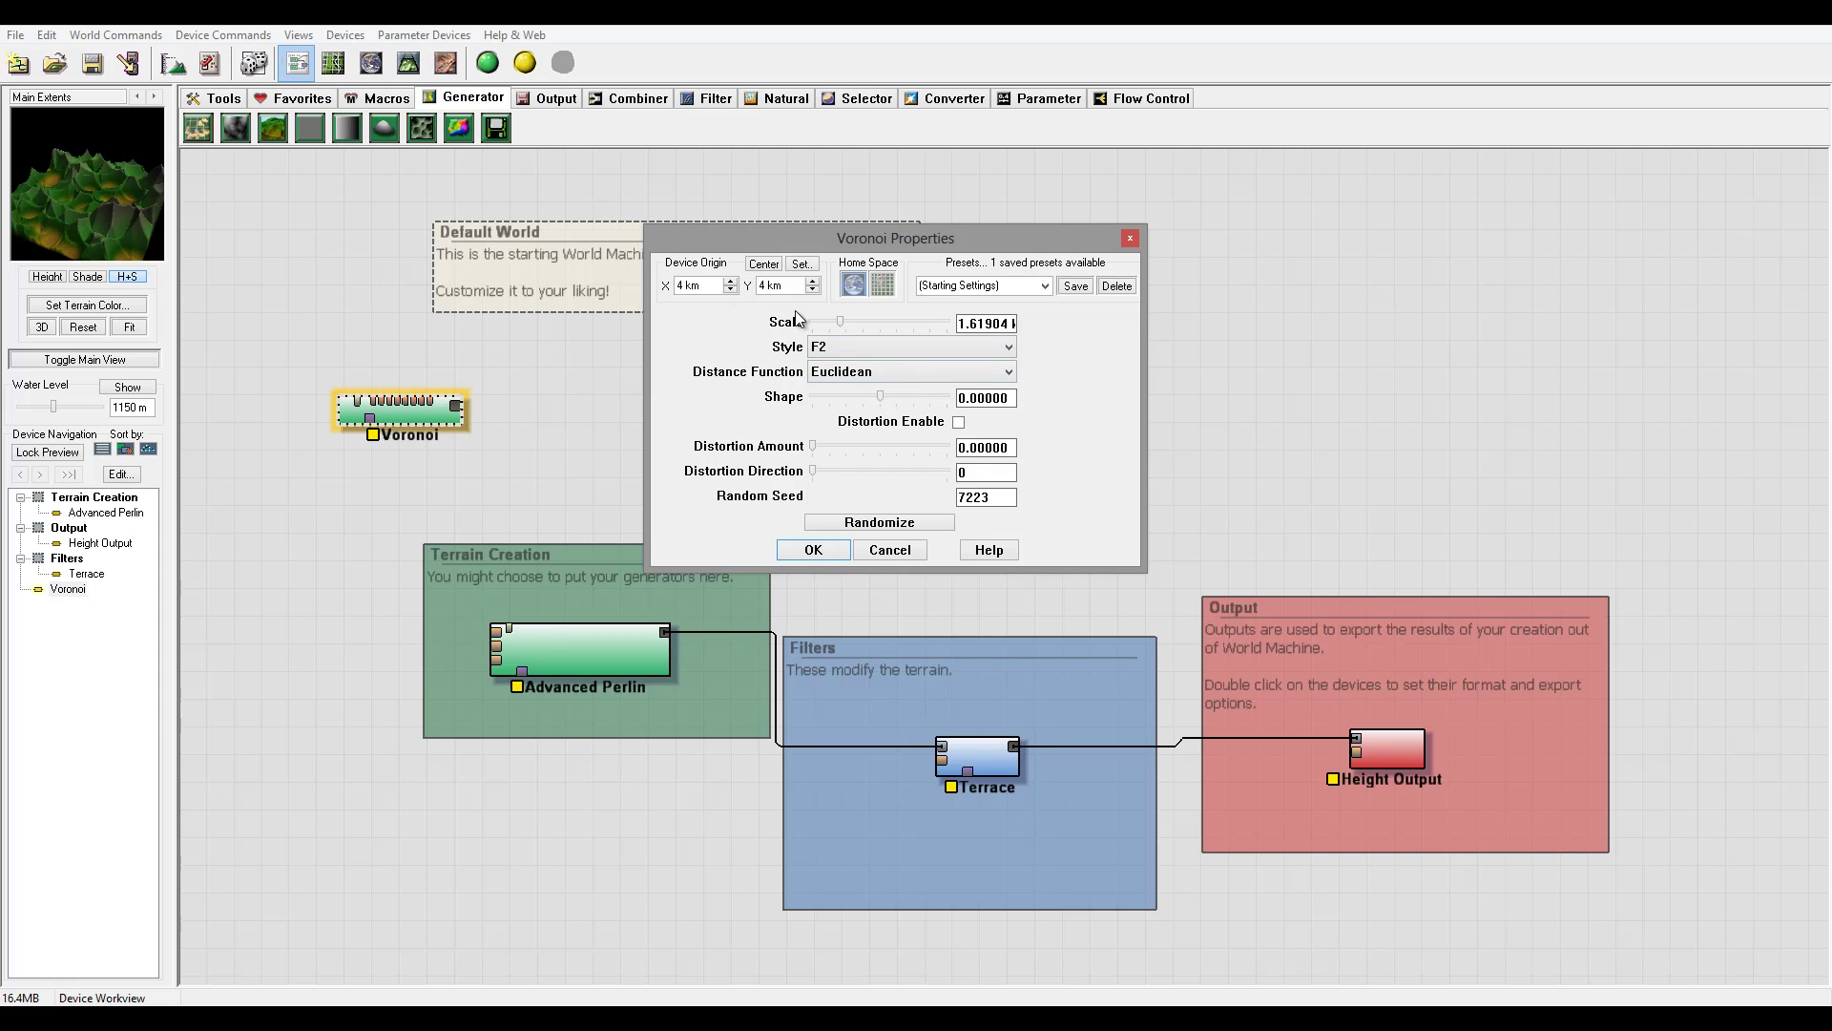
click(870, 353)
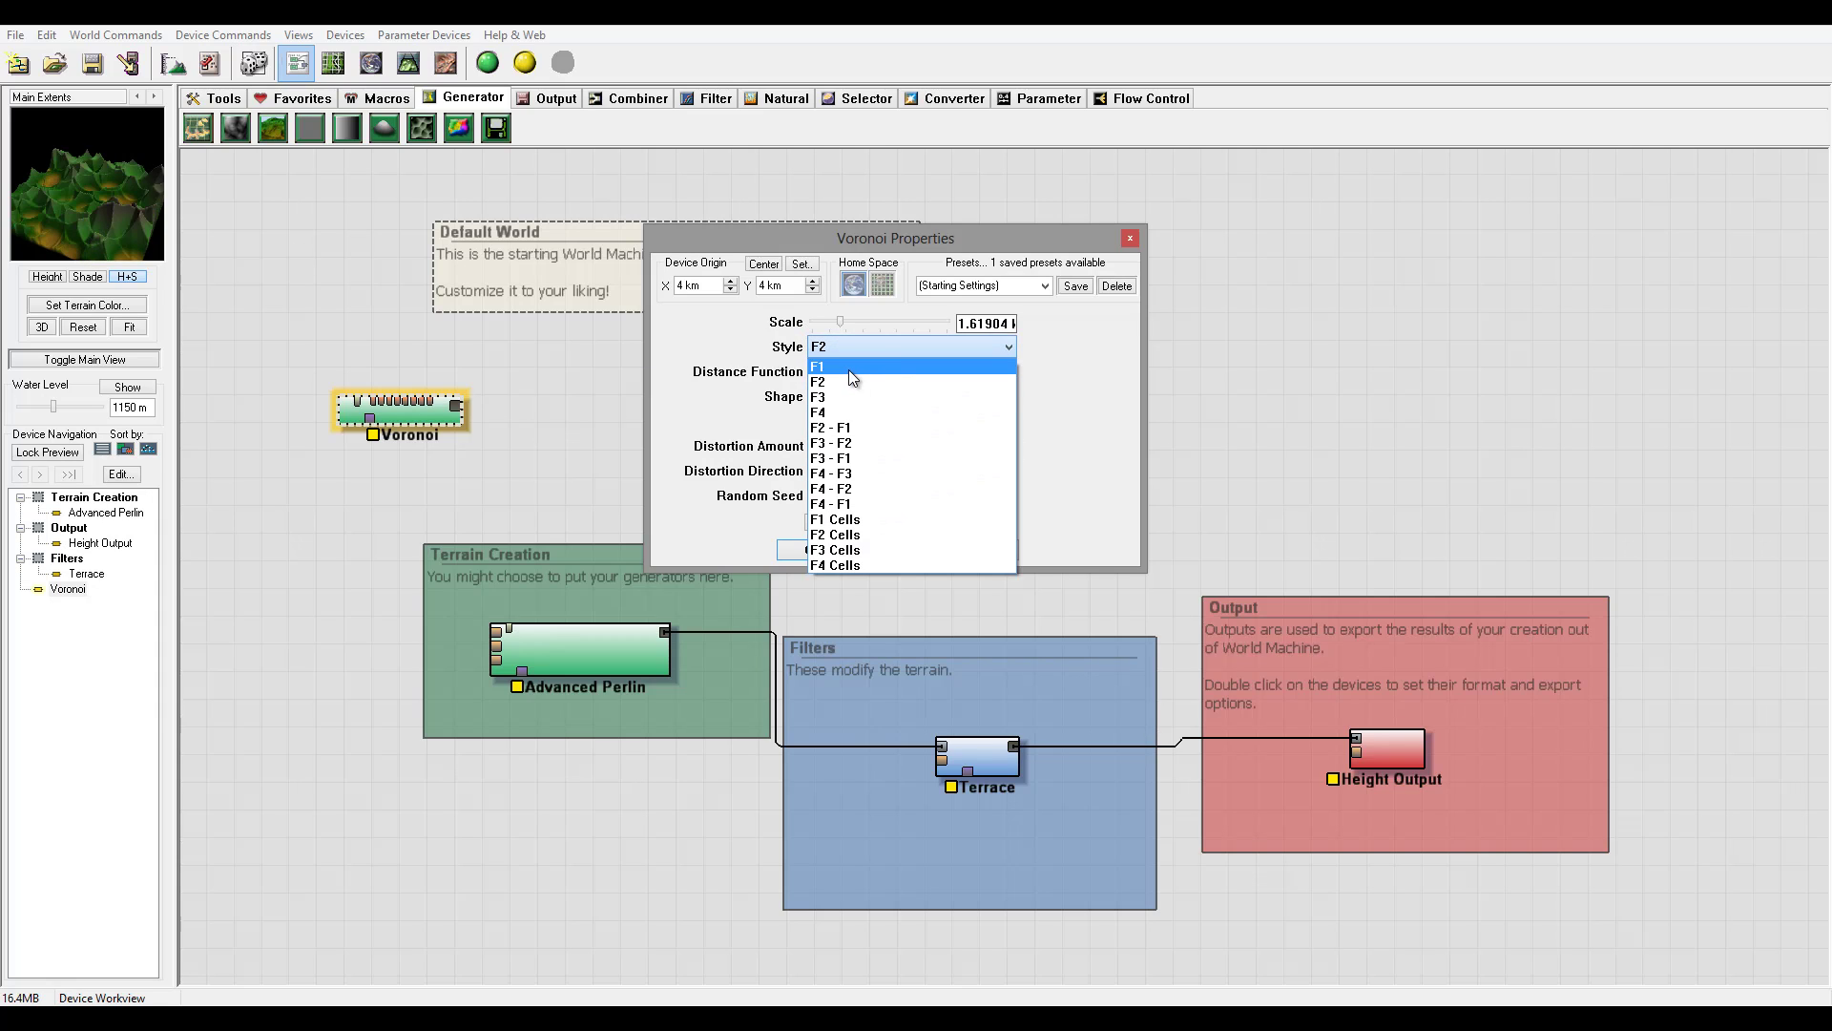
click(859, 427)
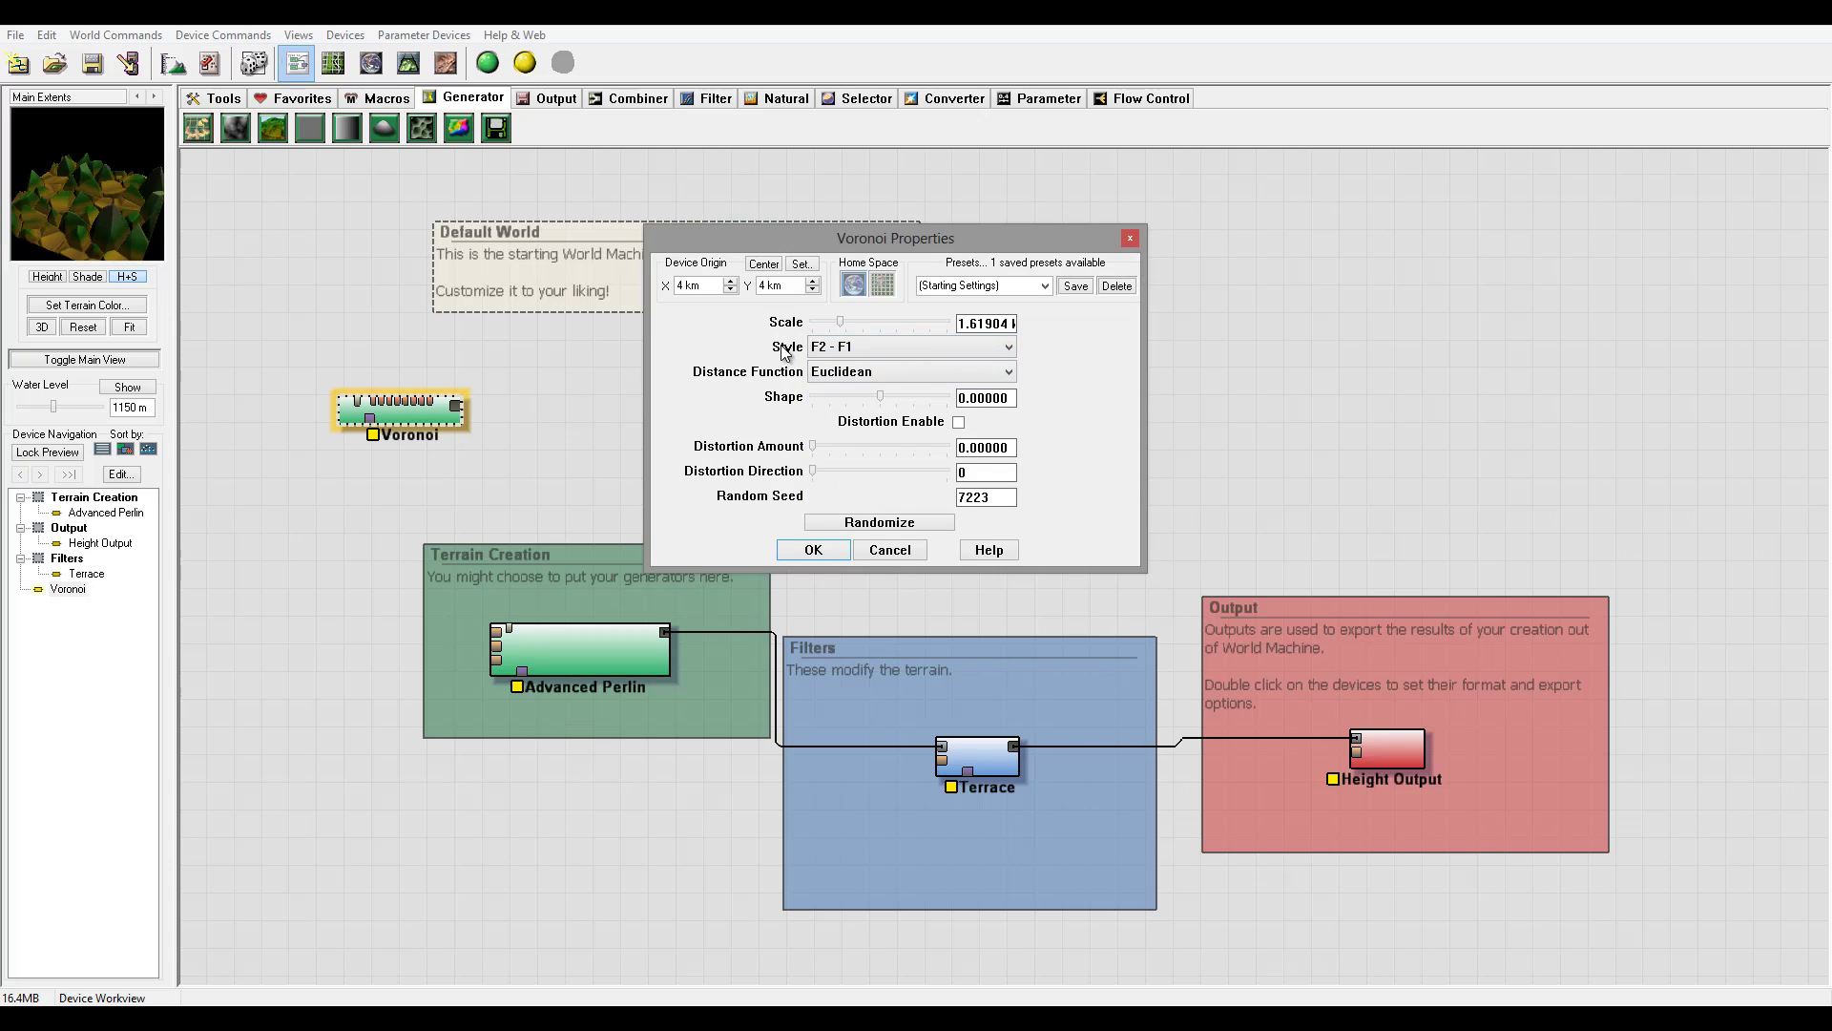
click(874, 352)
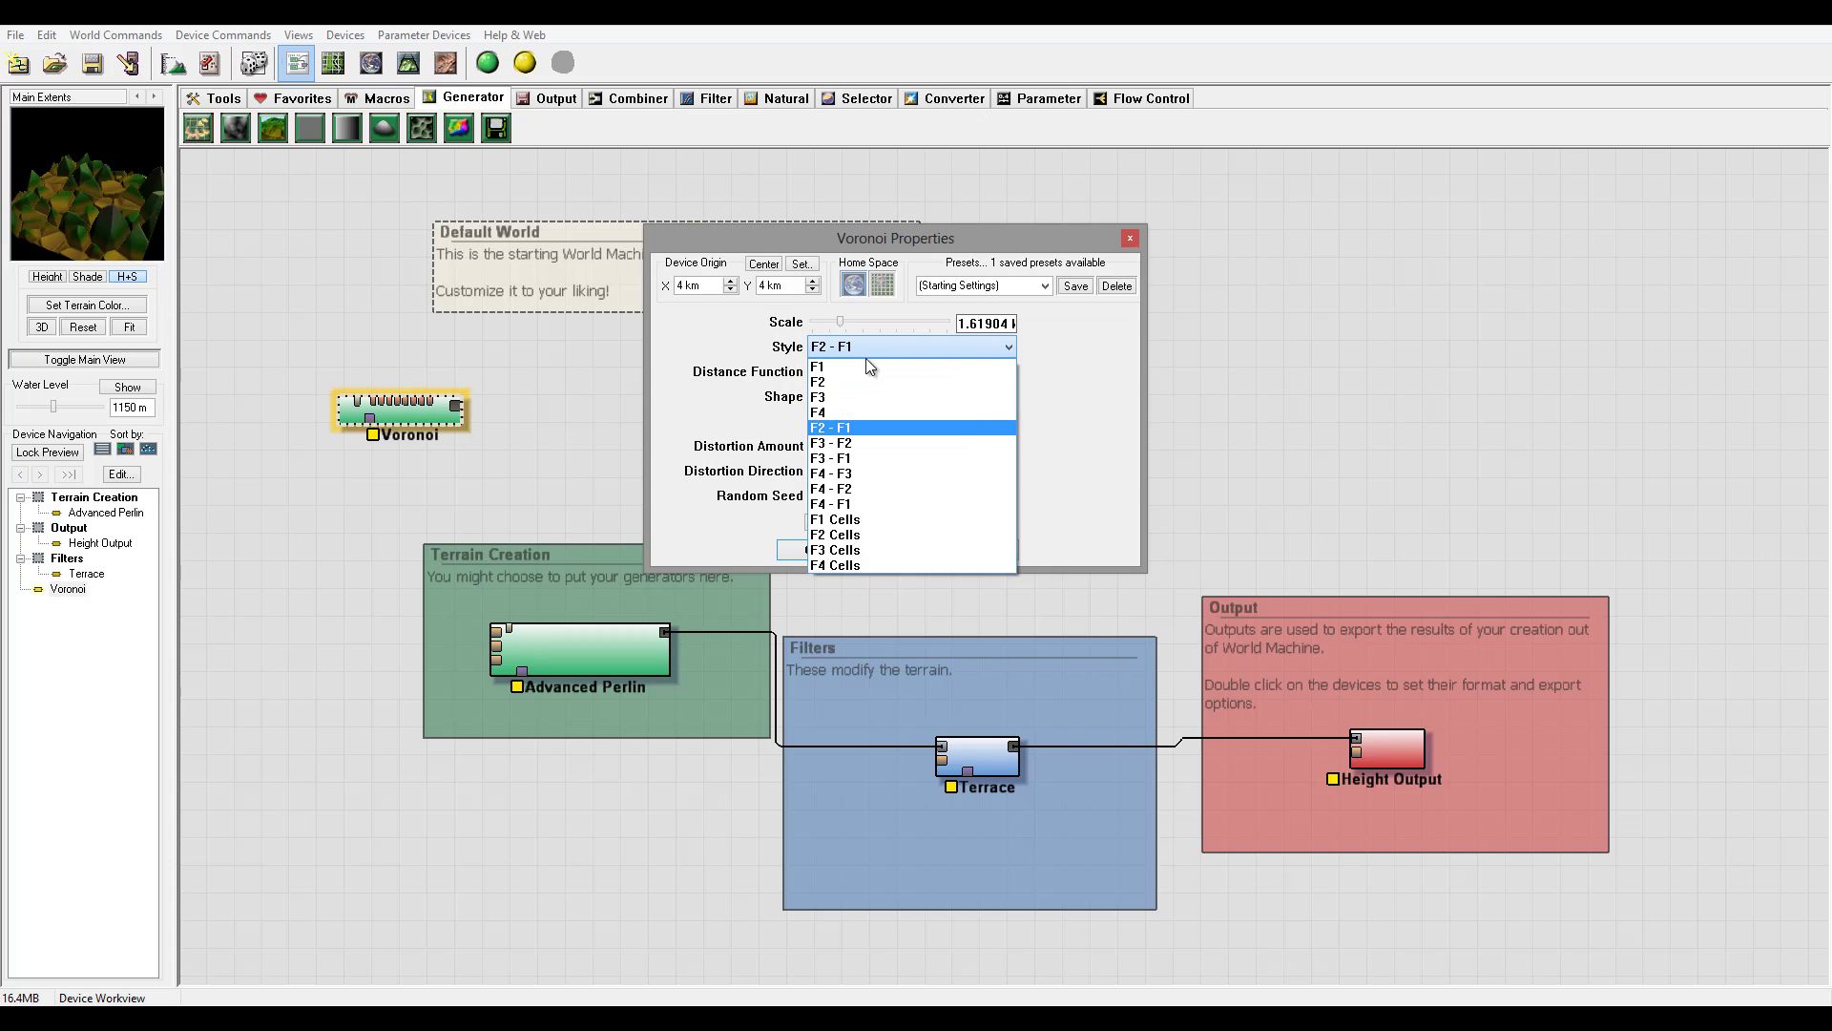
click(905, 521)
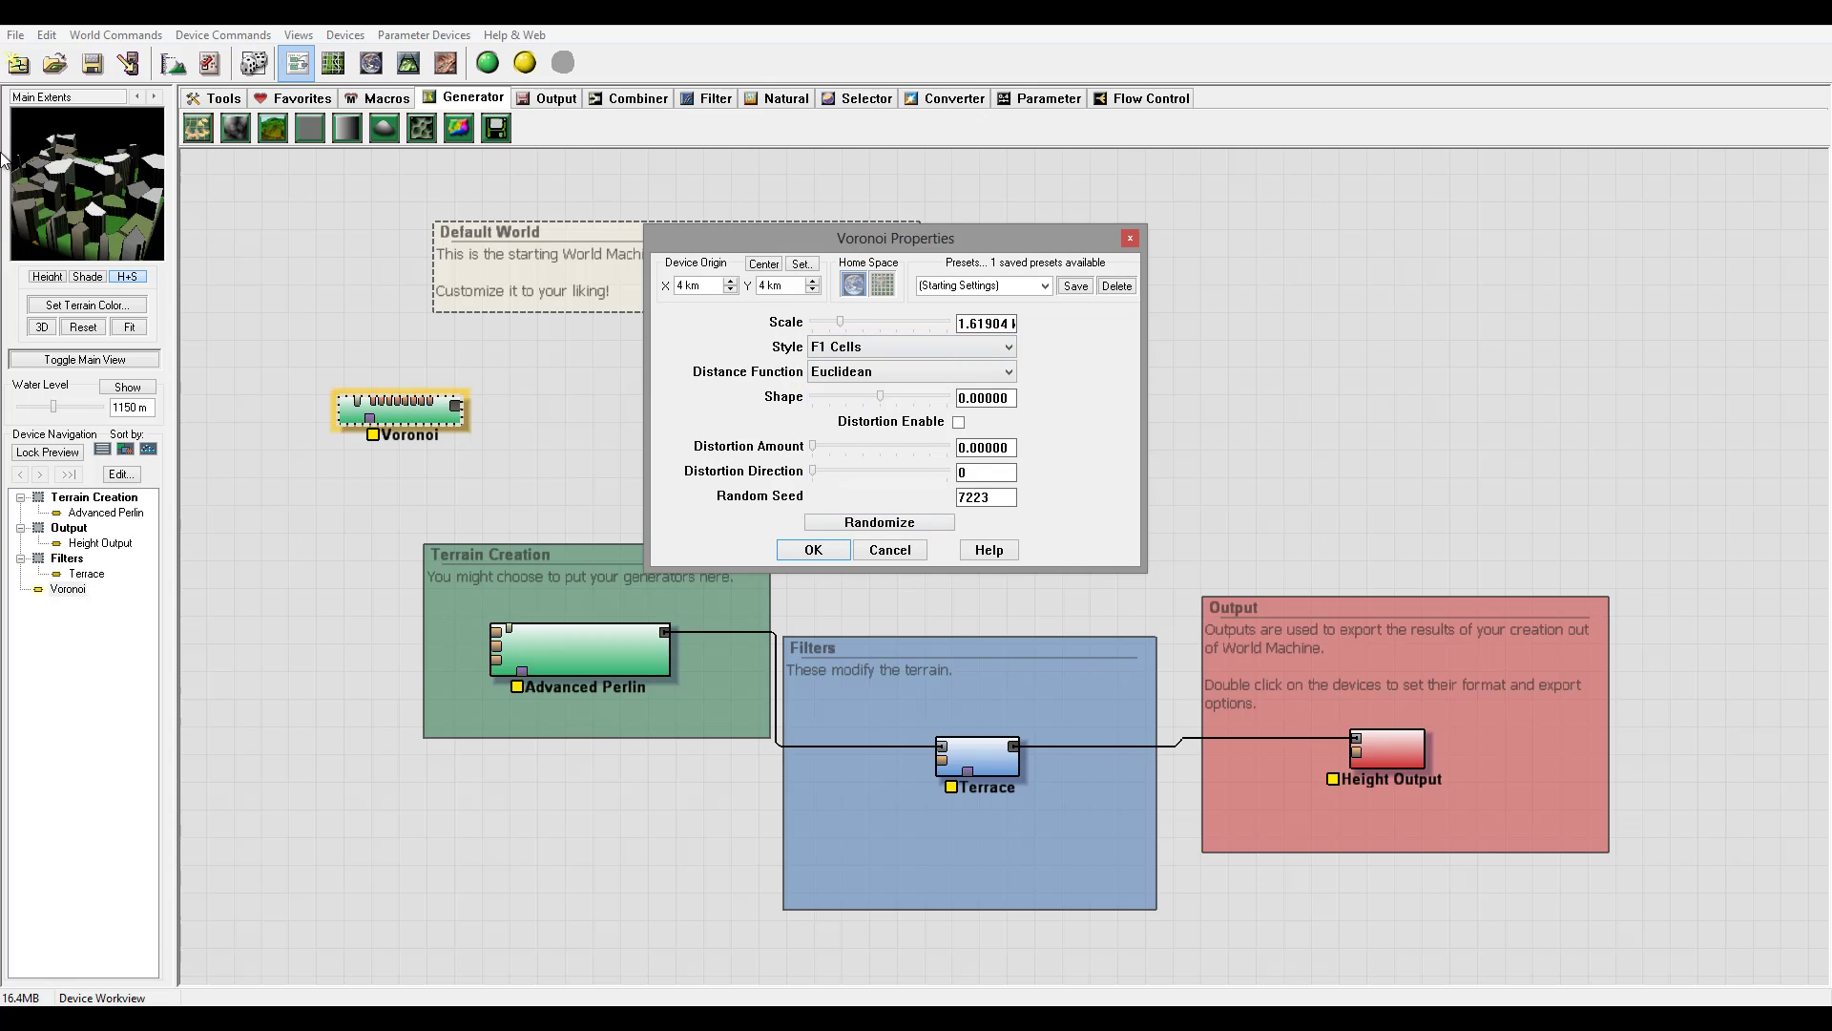
click(871, 347)
click(896, 547)
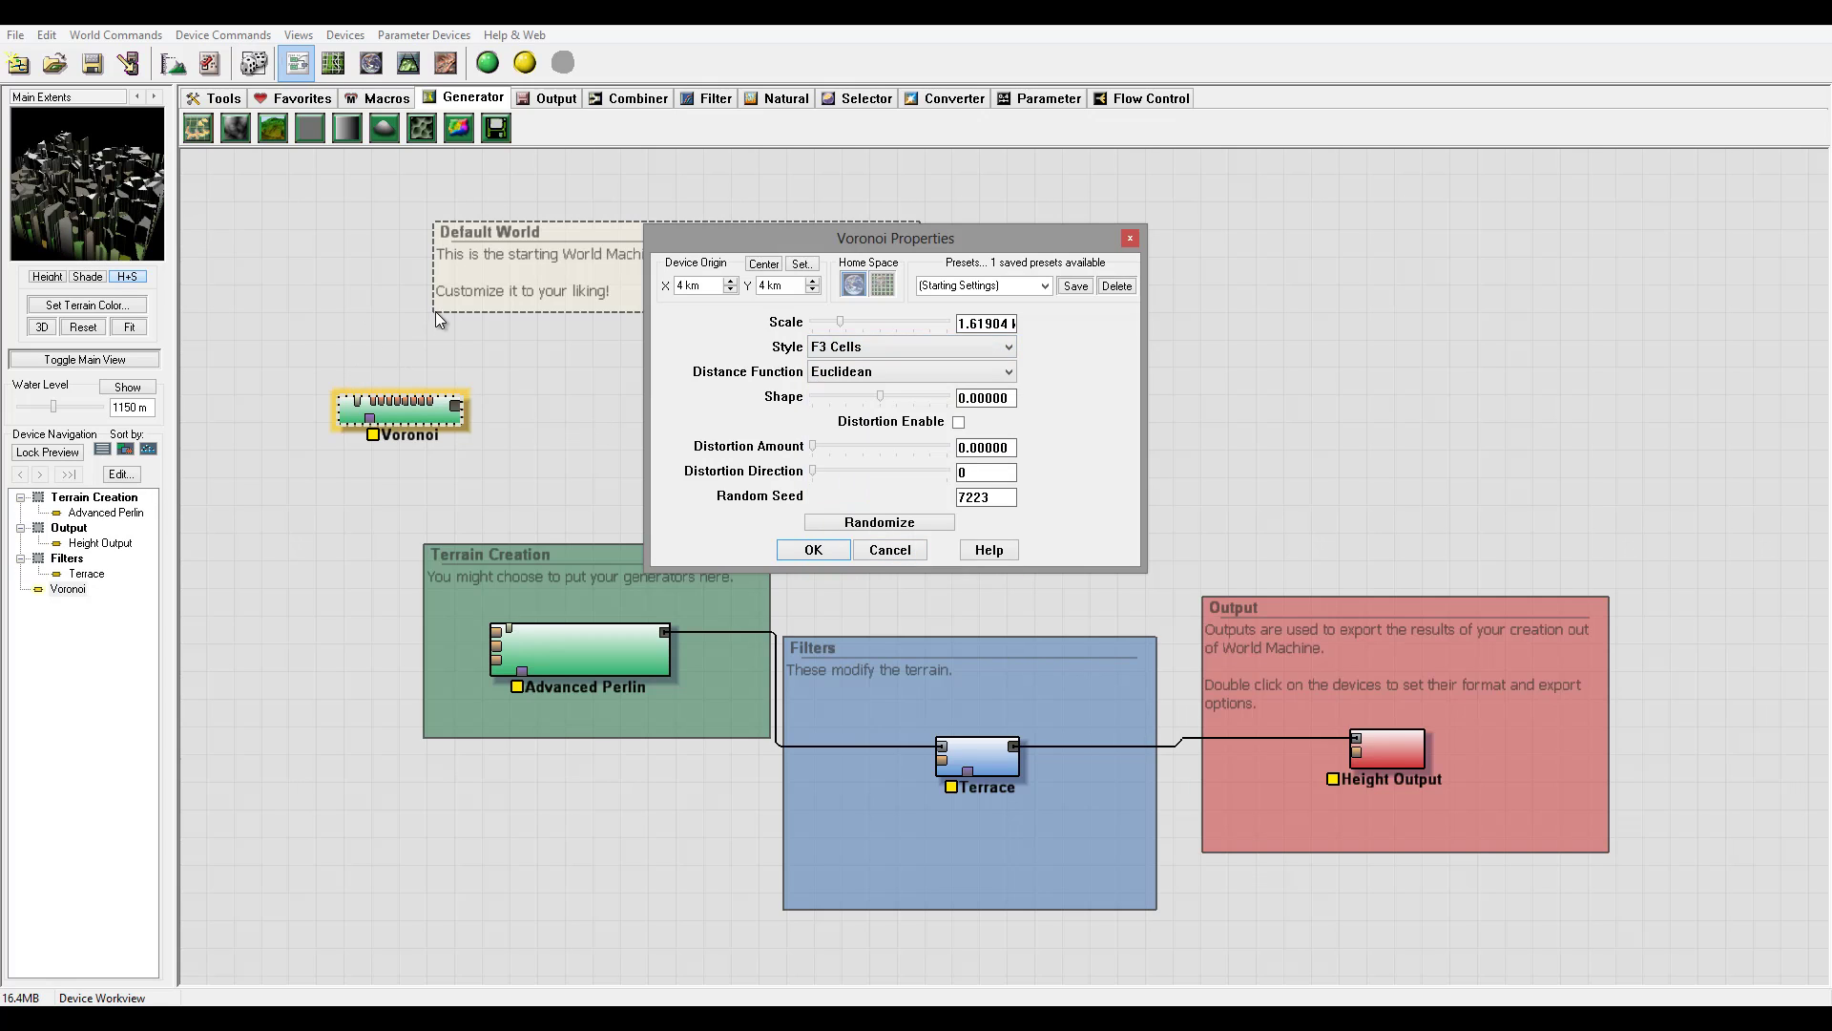
click(869, 346)
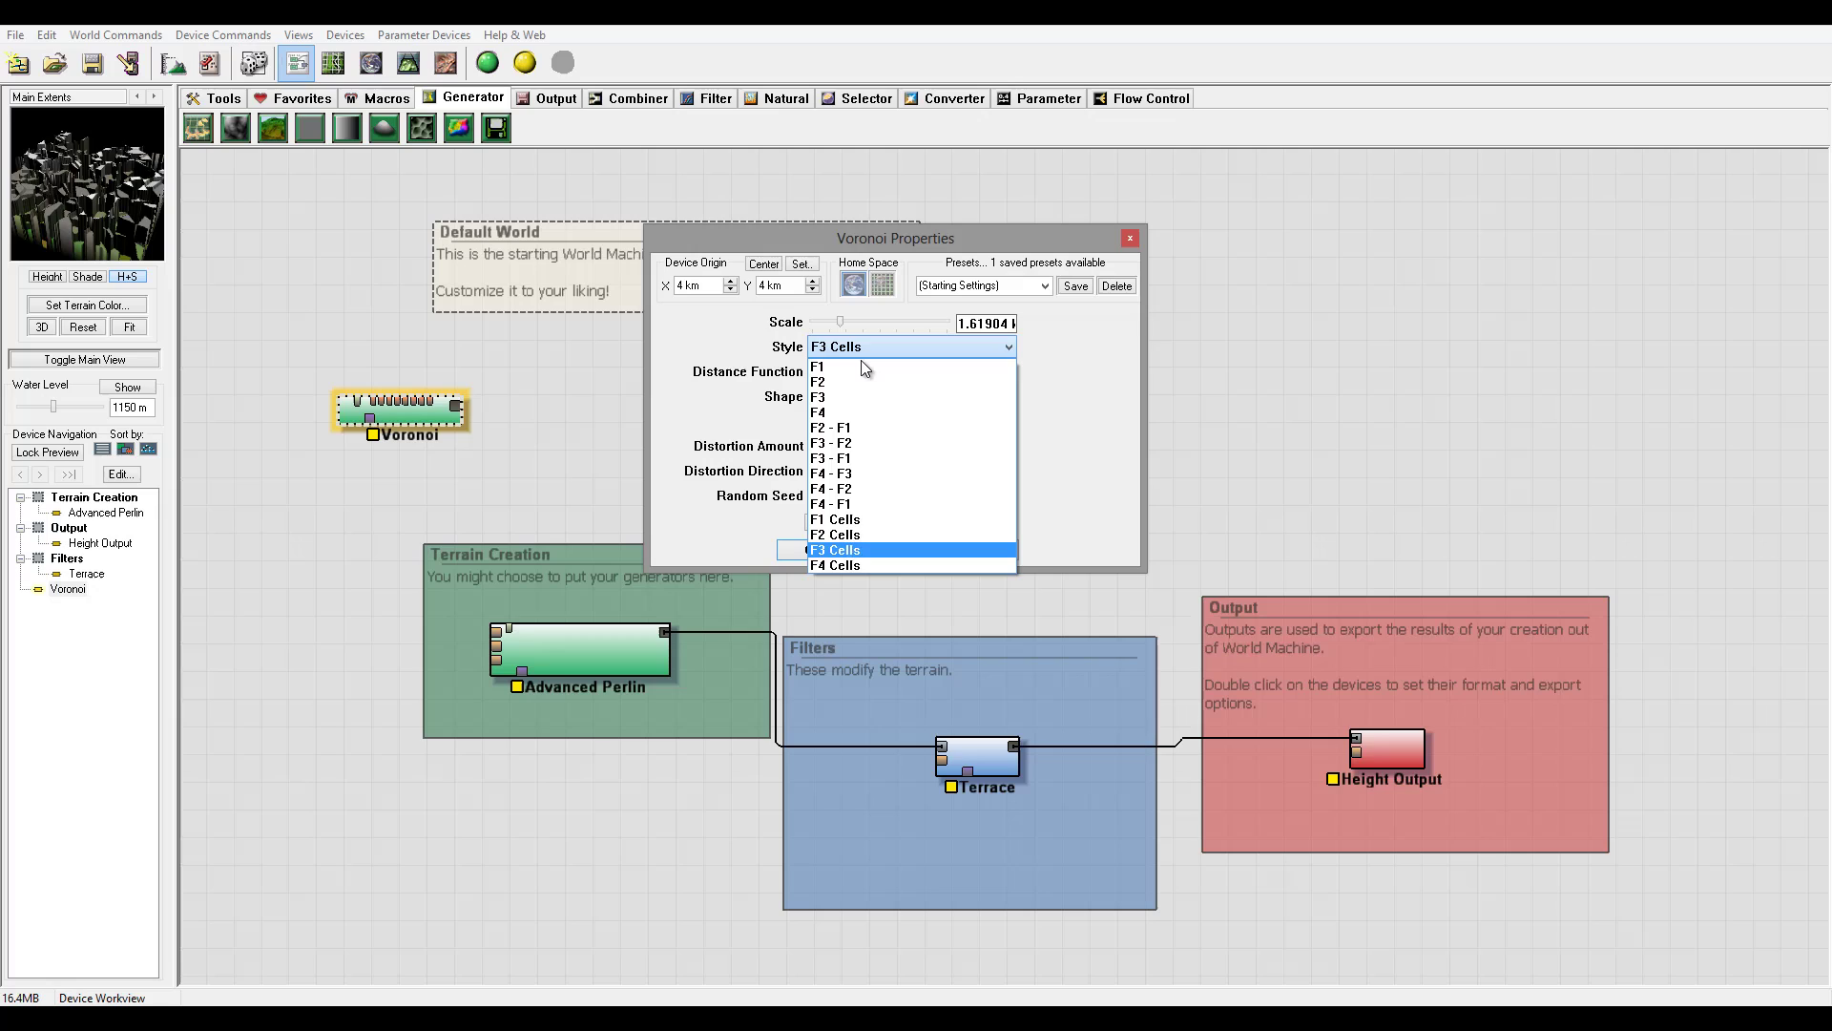
click(857, 365)
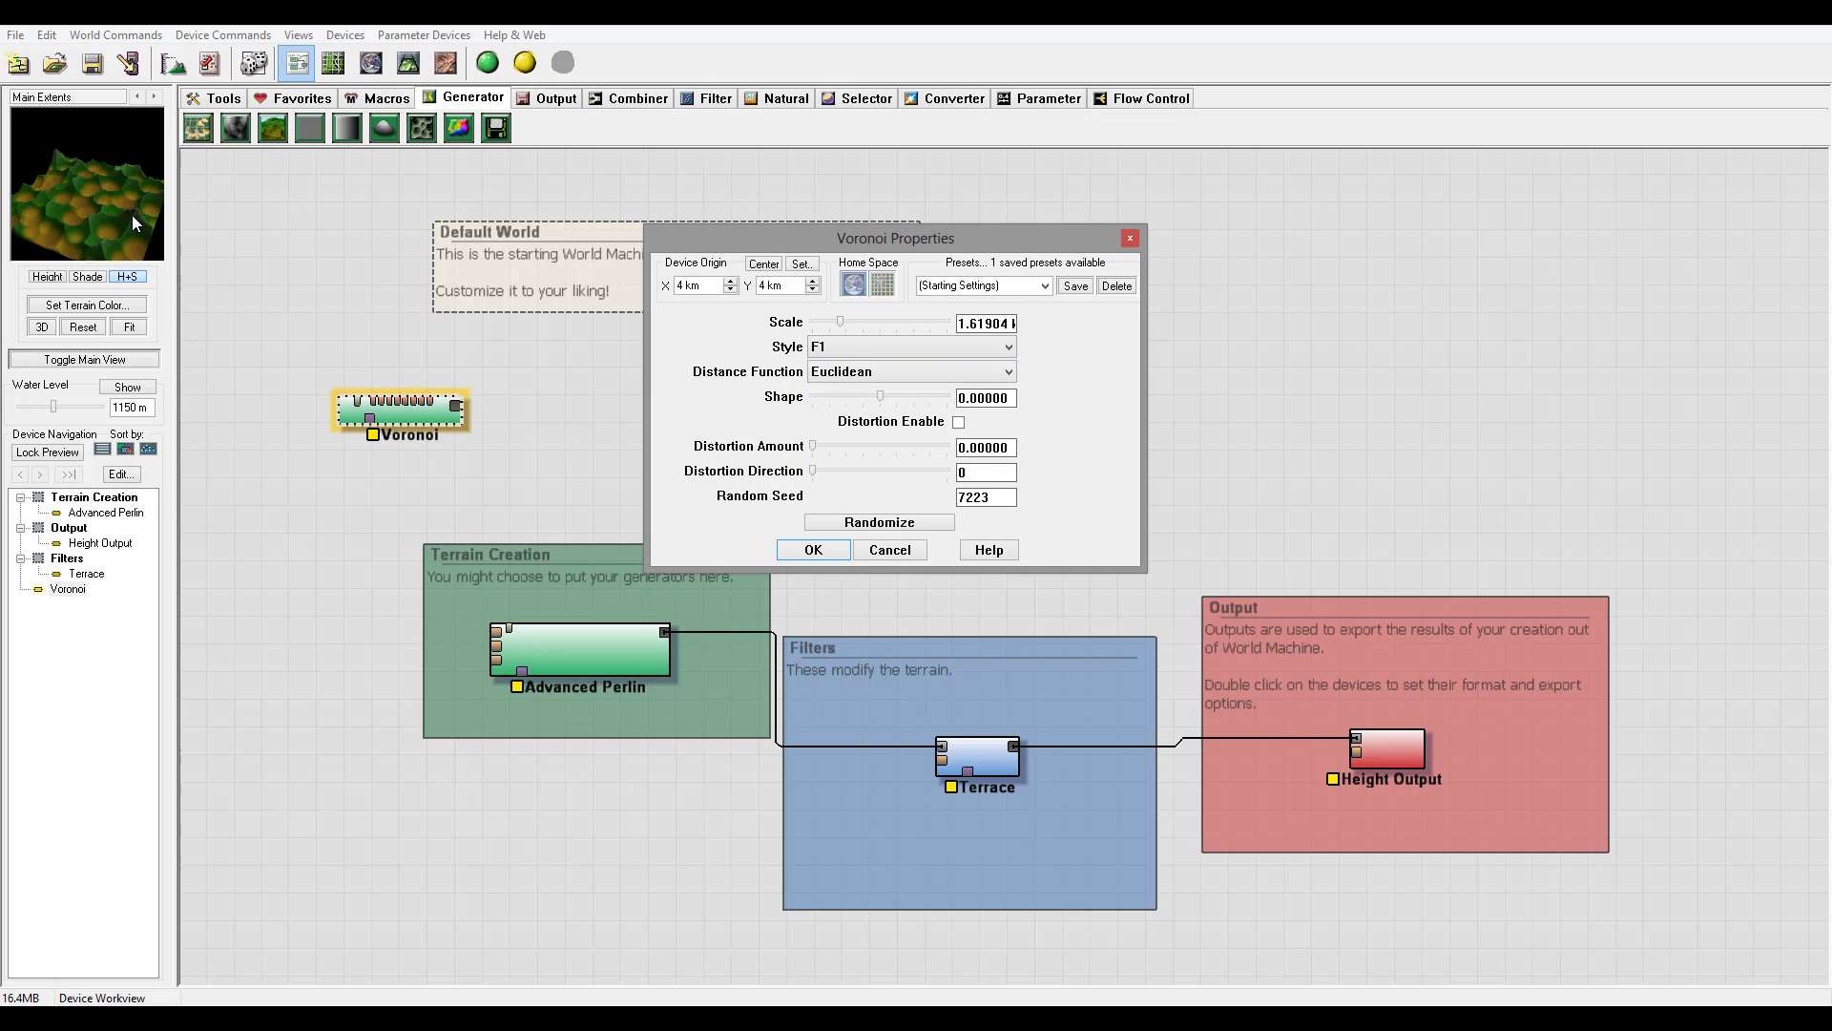
Step: Keep Euclidean distance and preview Voronoi styles F2, F3 and F3 - F1
click(896, 374)
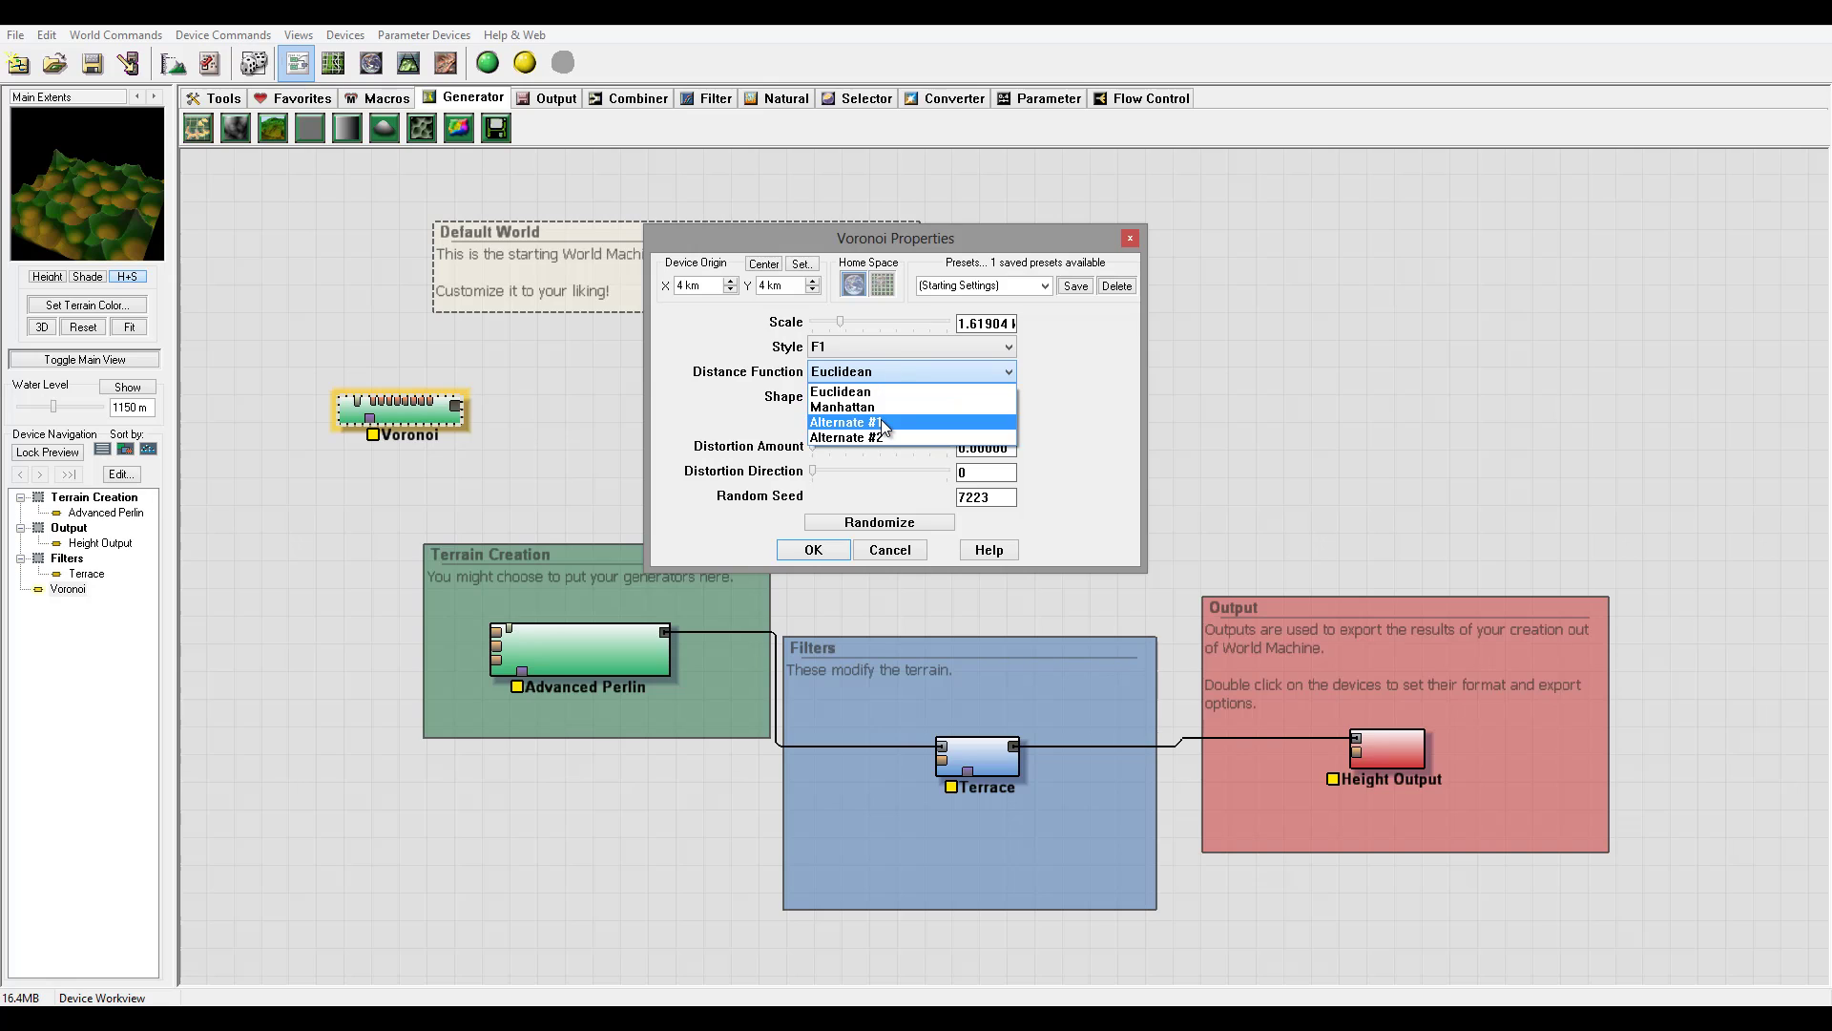
click(863, 391)
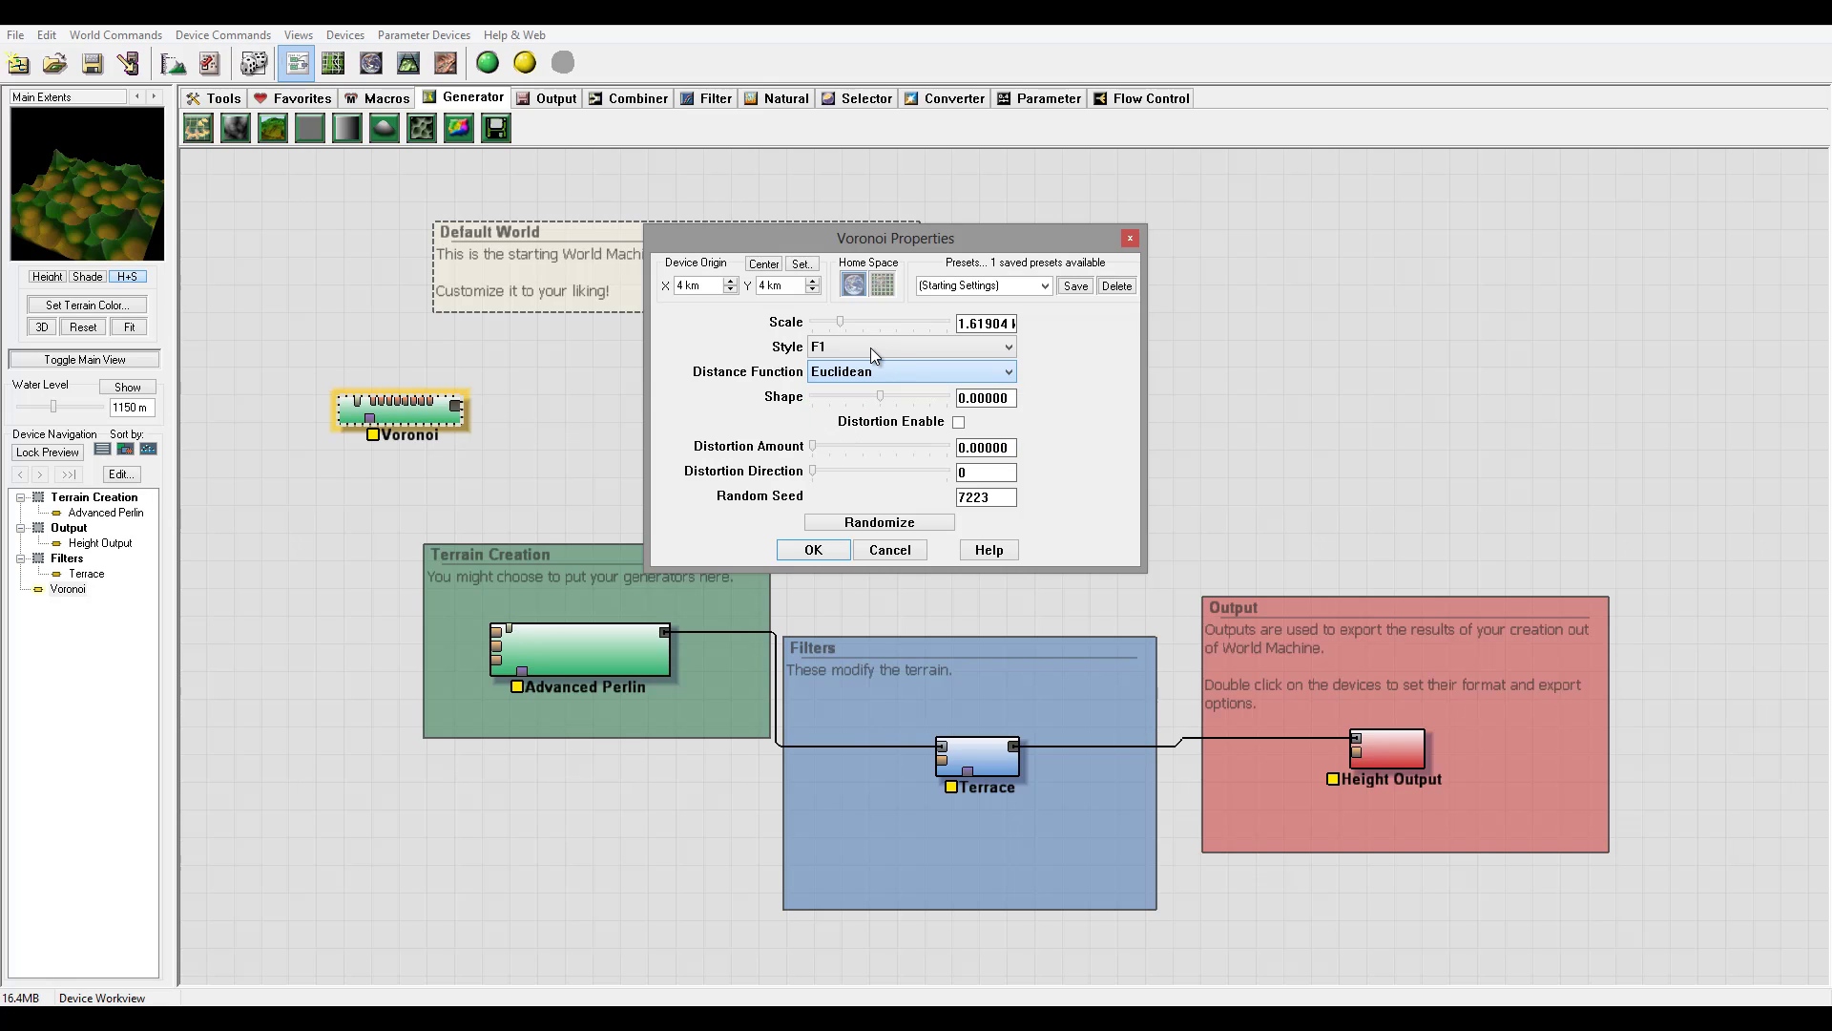
click(870, 347)
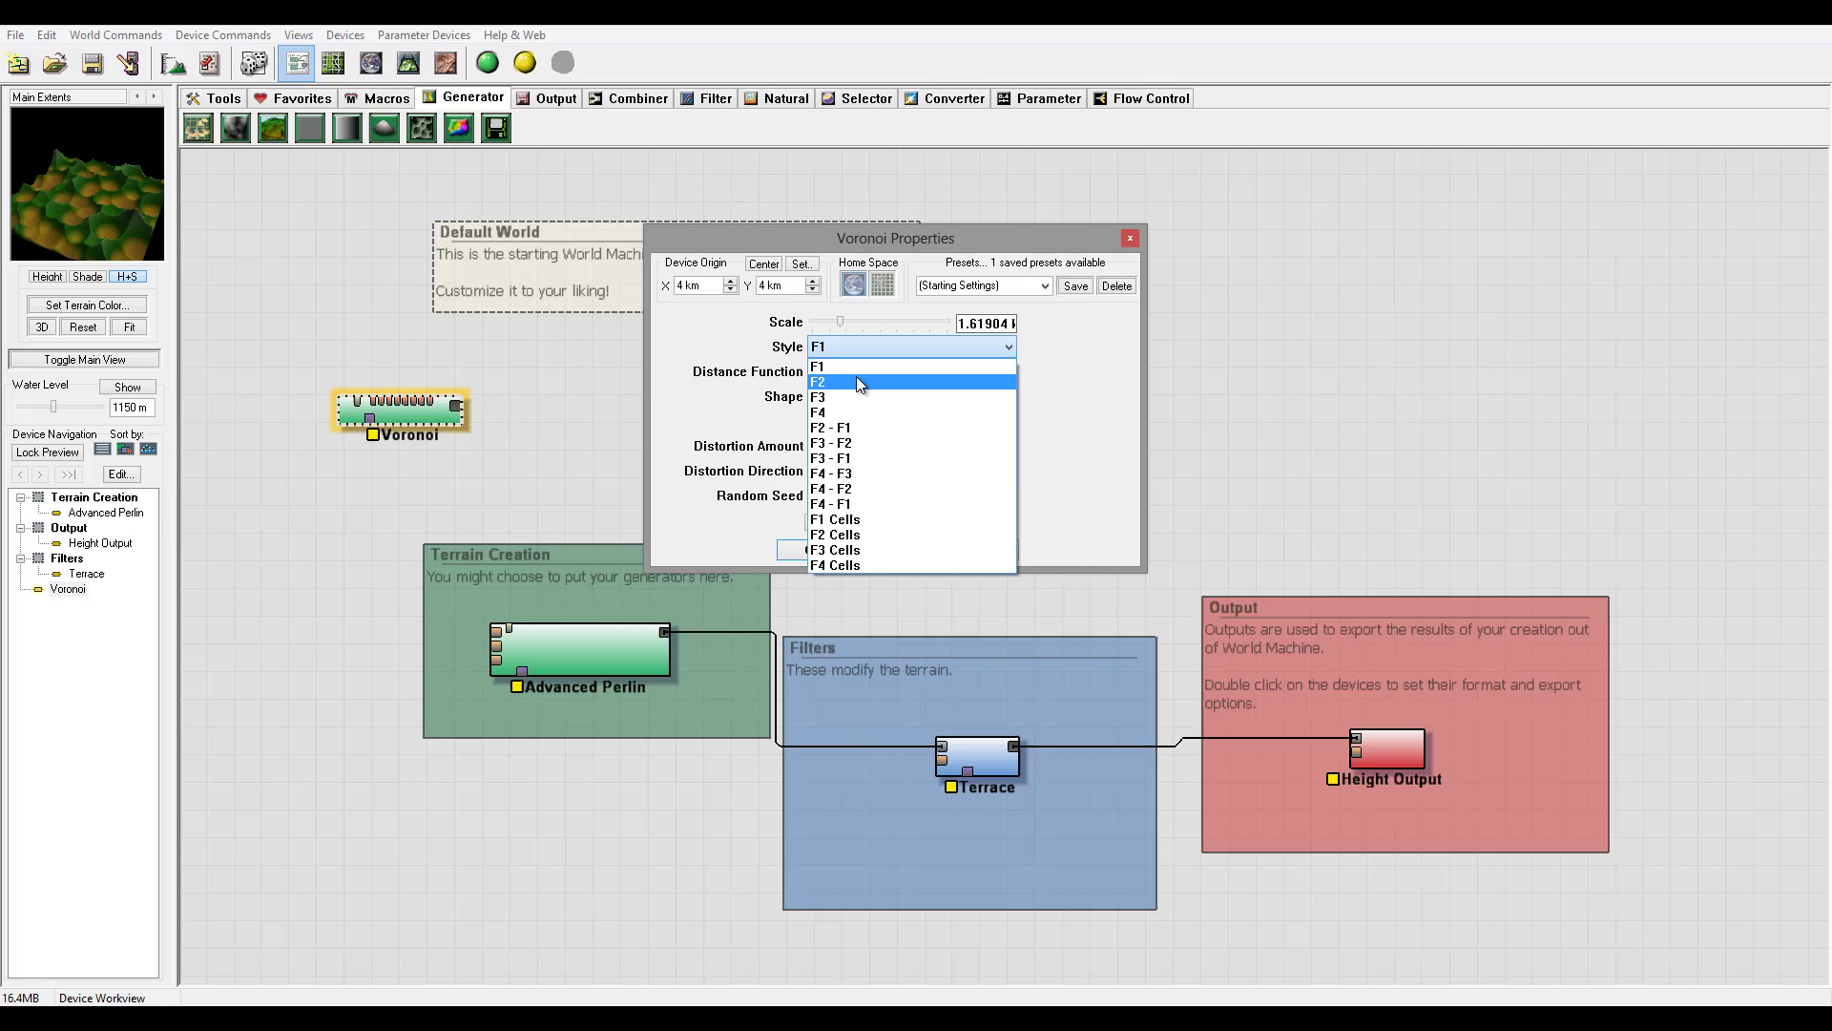
click(855, 382)
click(856, 350)
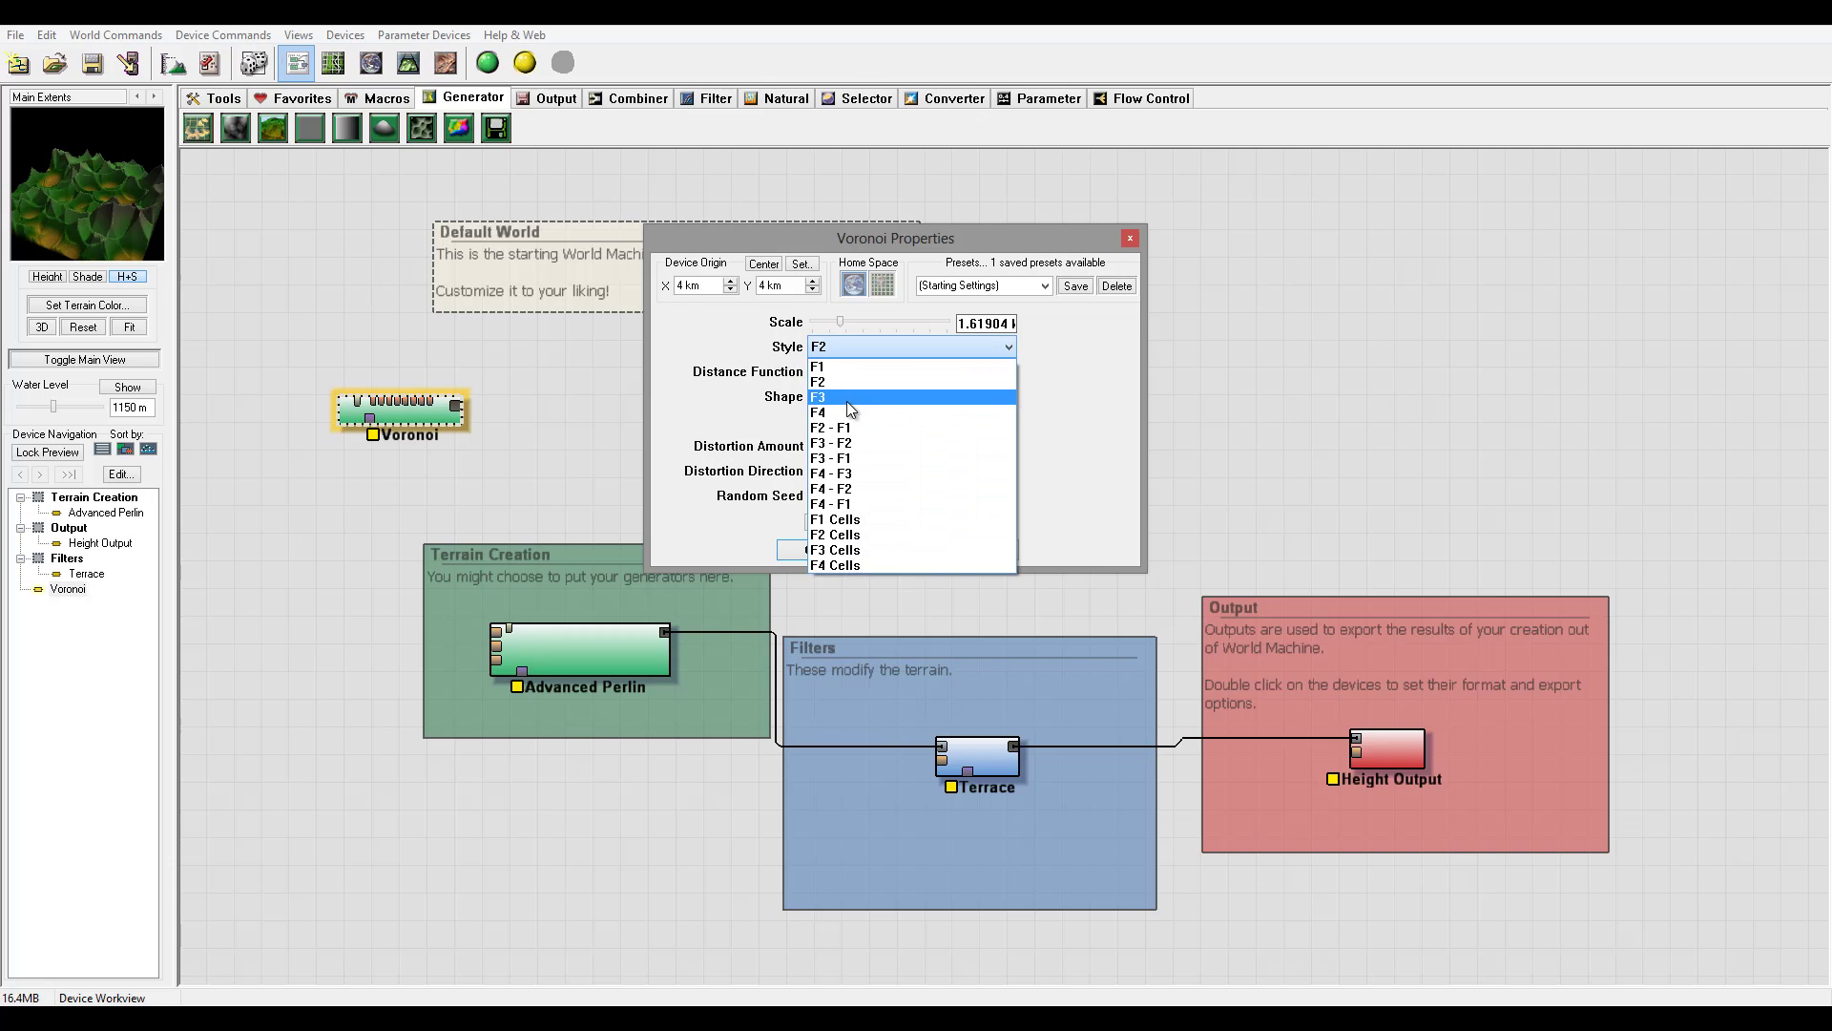
click(845, 397)
click(840, 343)
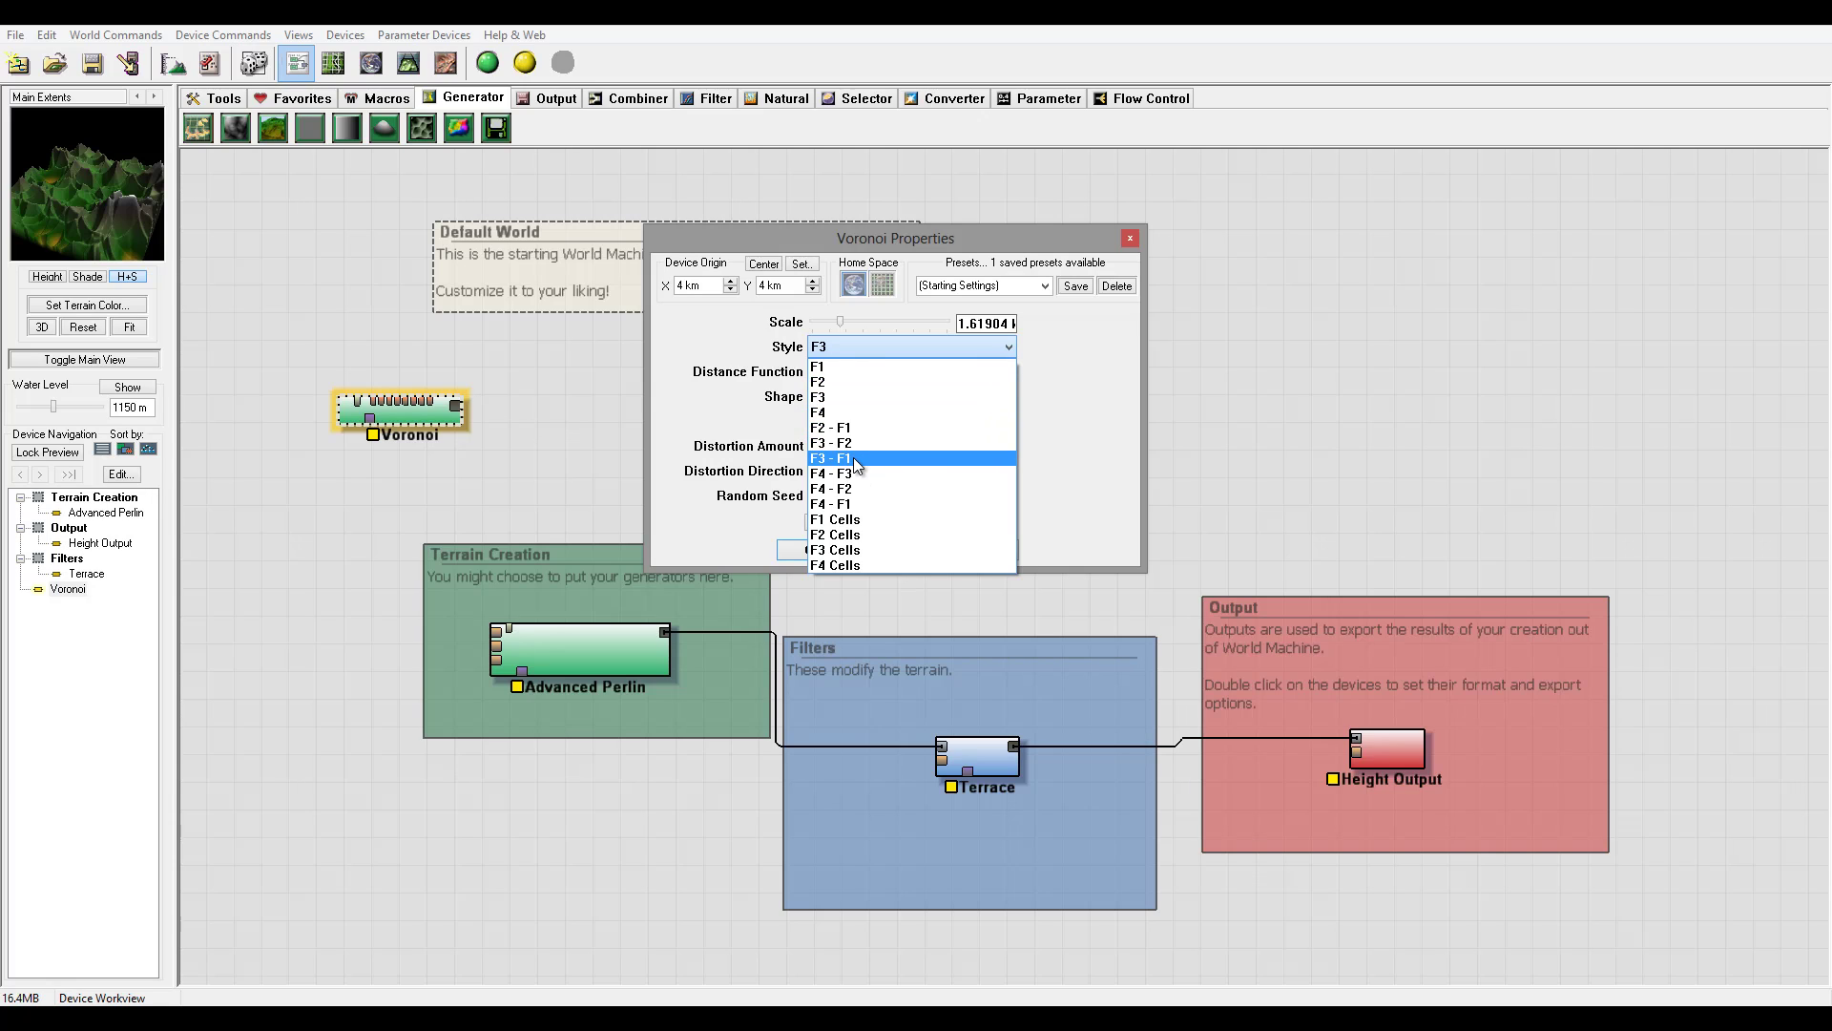
click(854, 458)
click(80, 188)
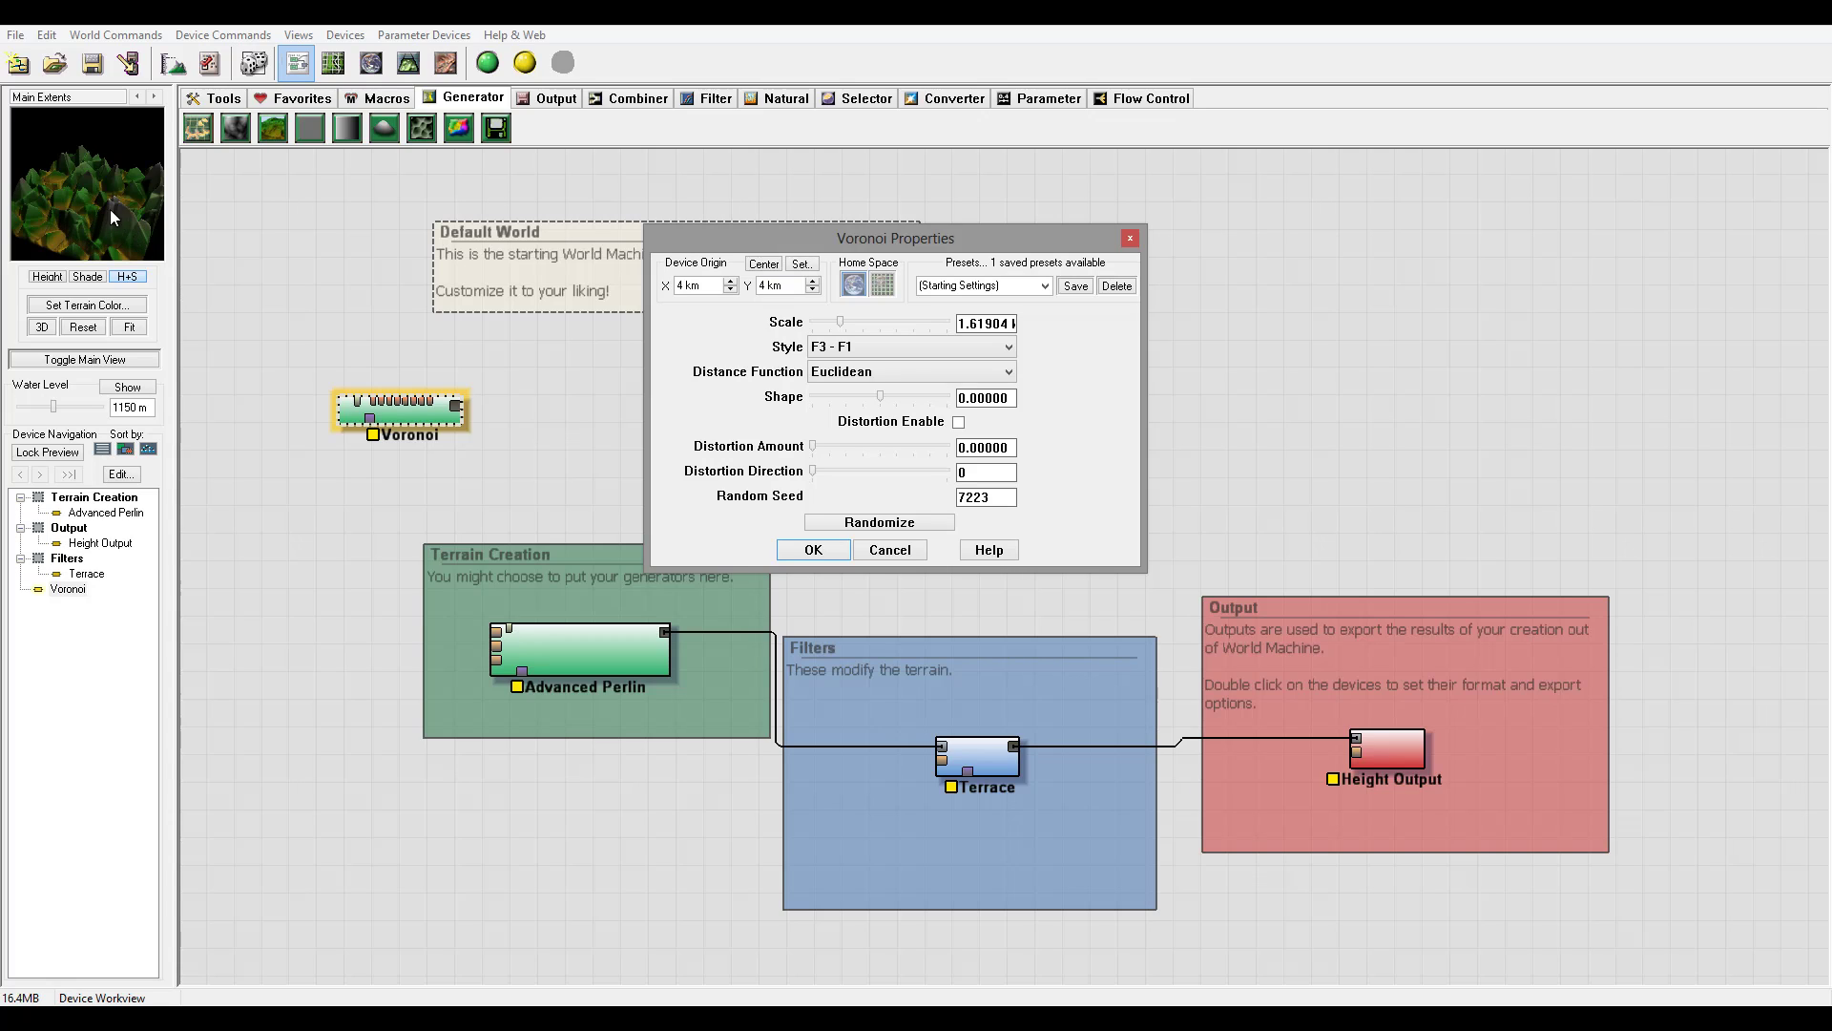
Step: Try the F1 Cells and F2 Cells styles, then return the Voronoi style to F1
click(875, 345)
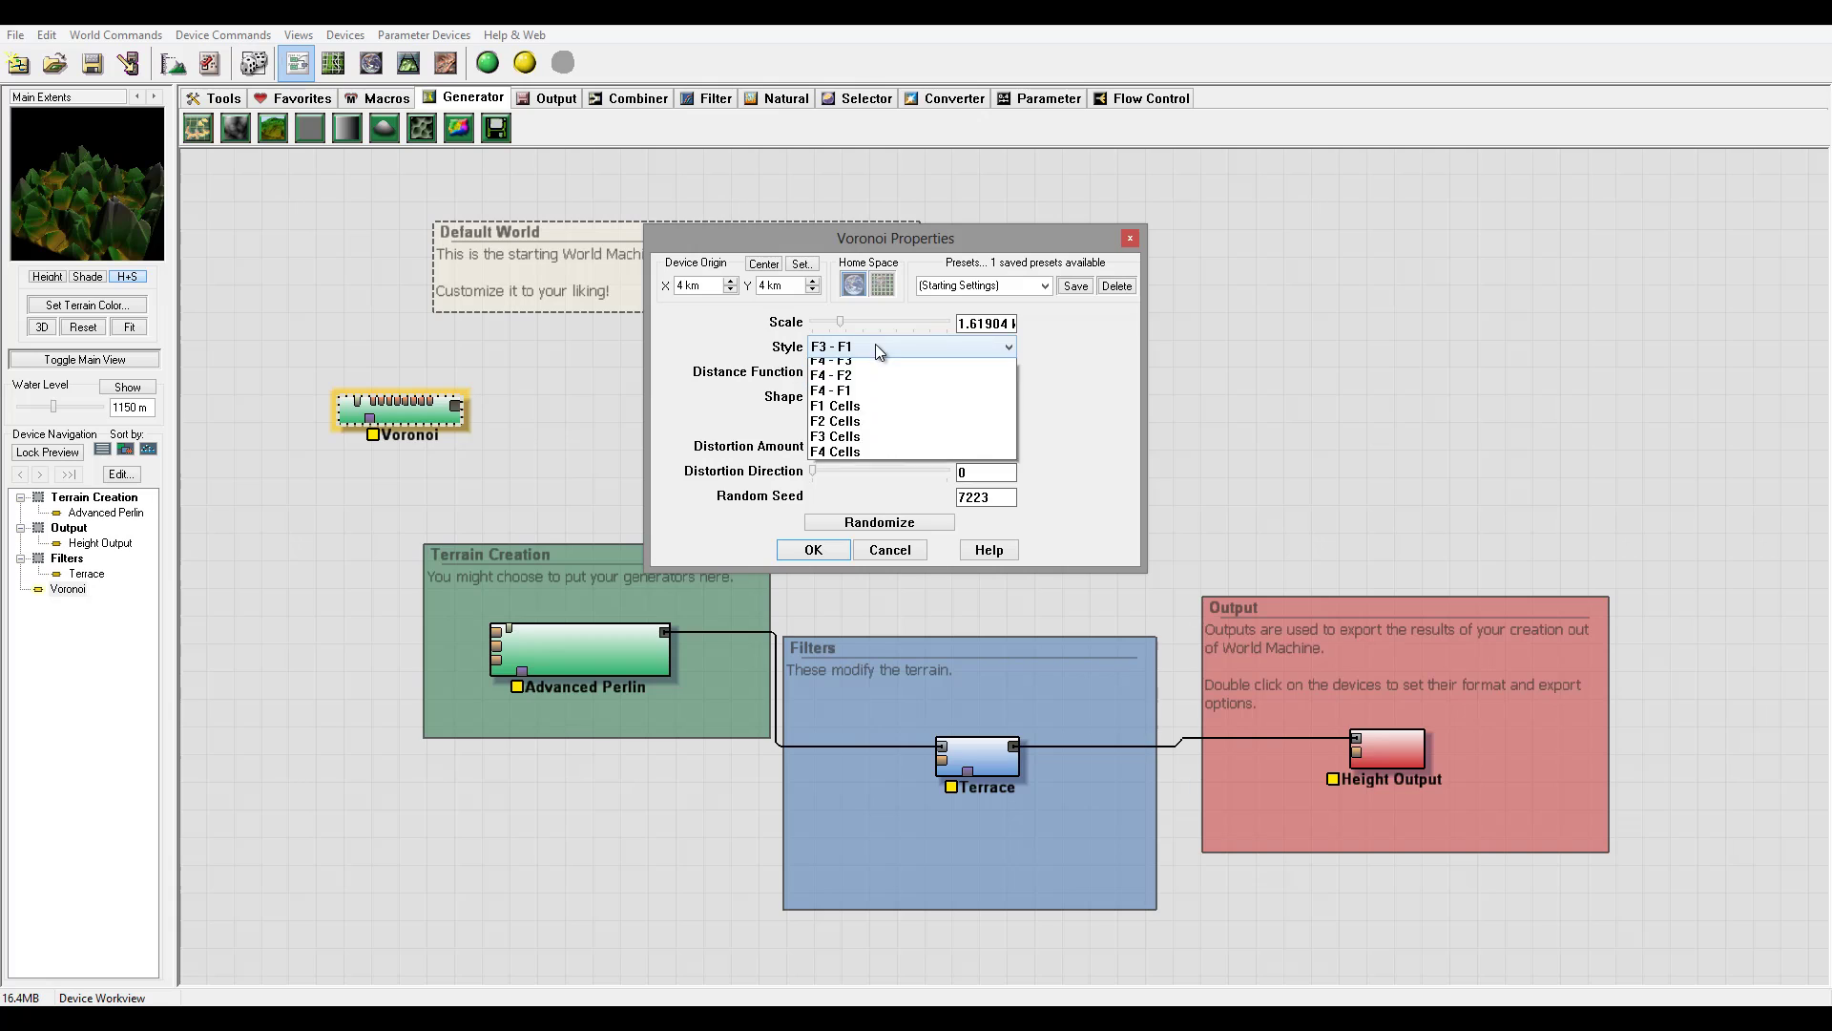
click(874, 521)
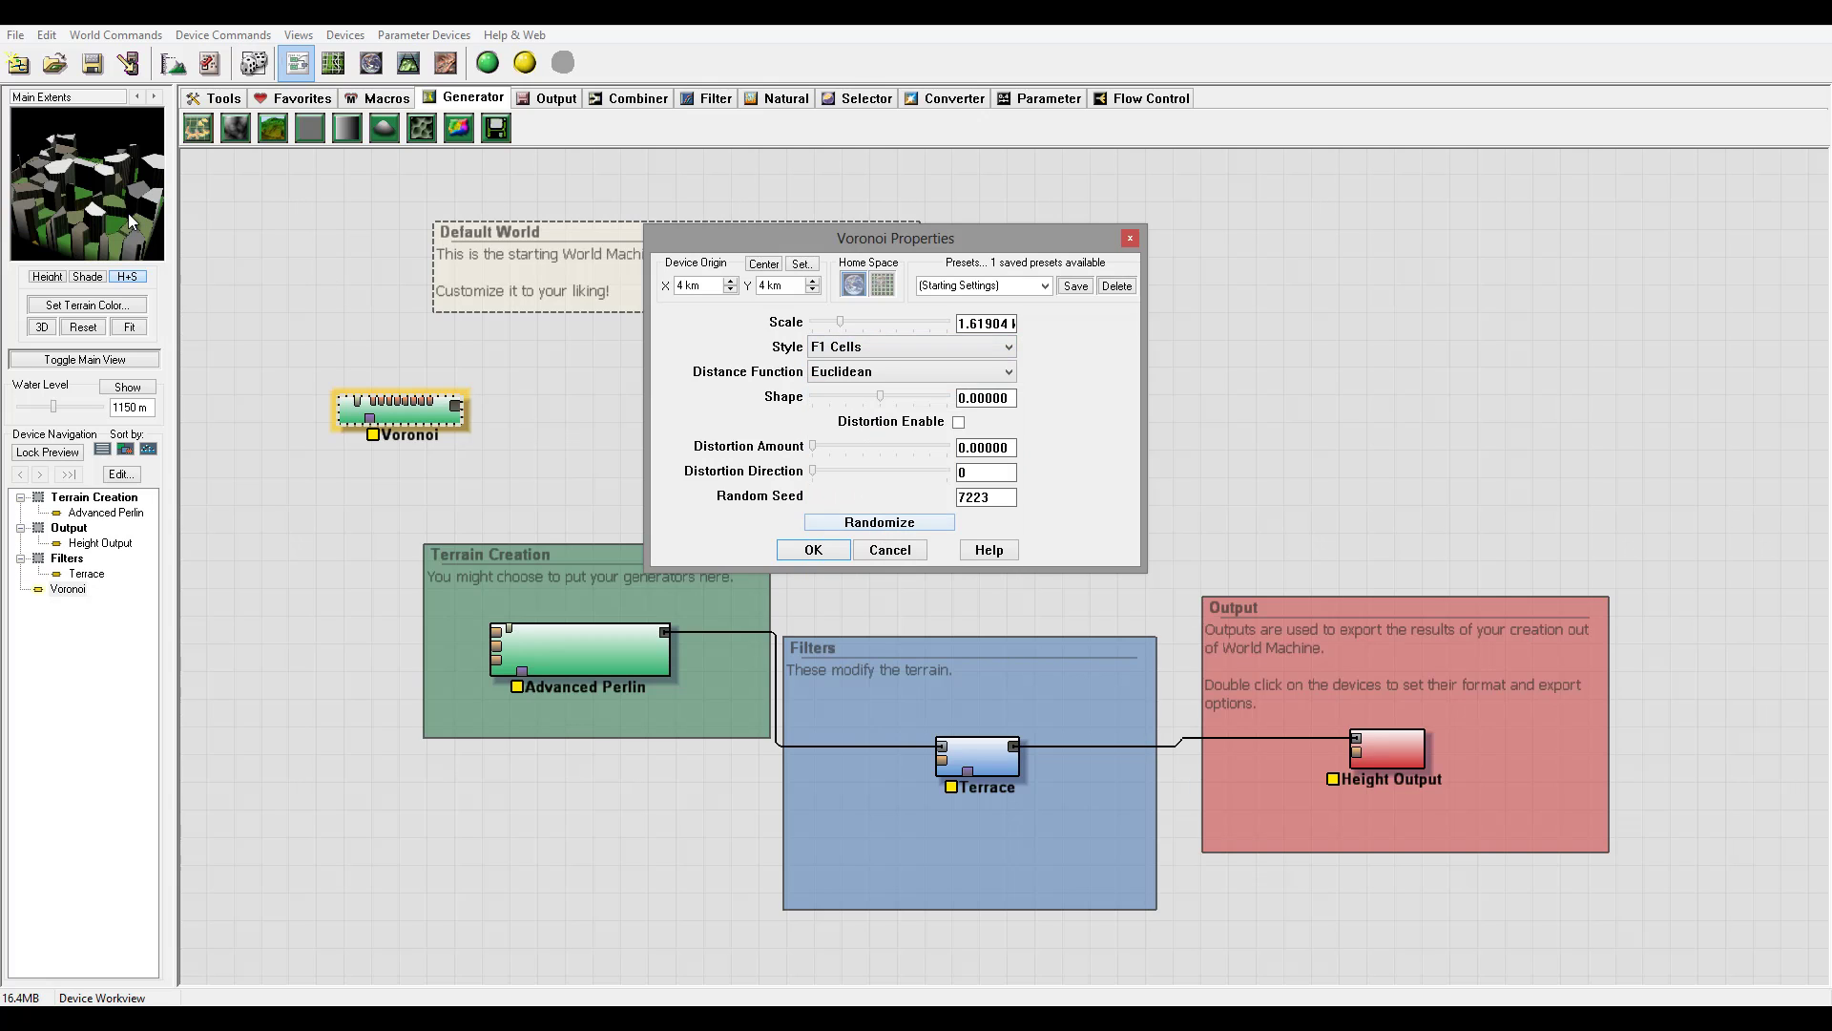
click(875, 346)
click(880, 534)
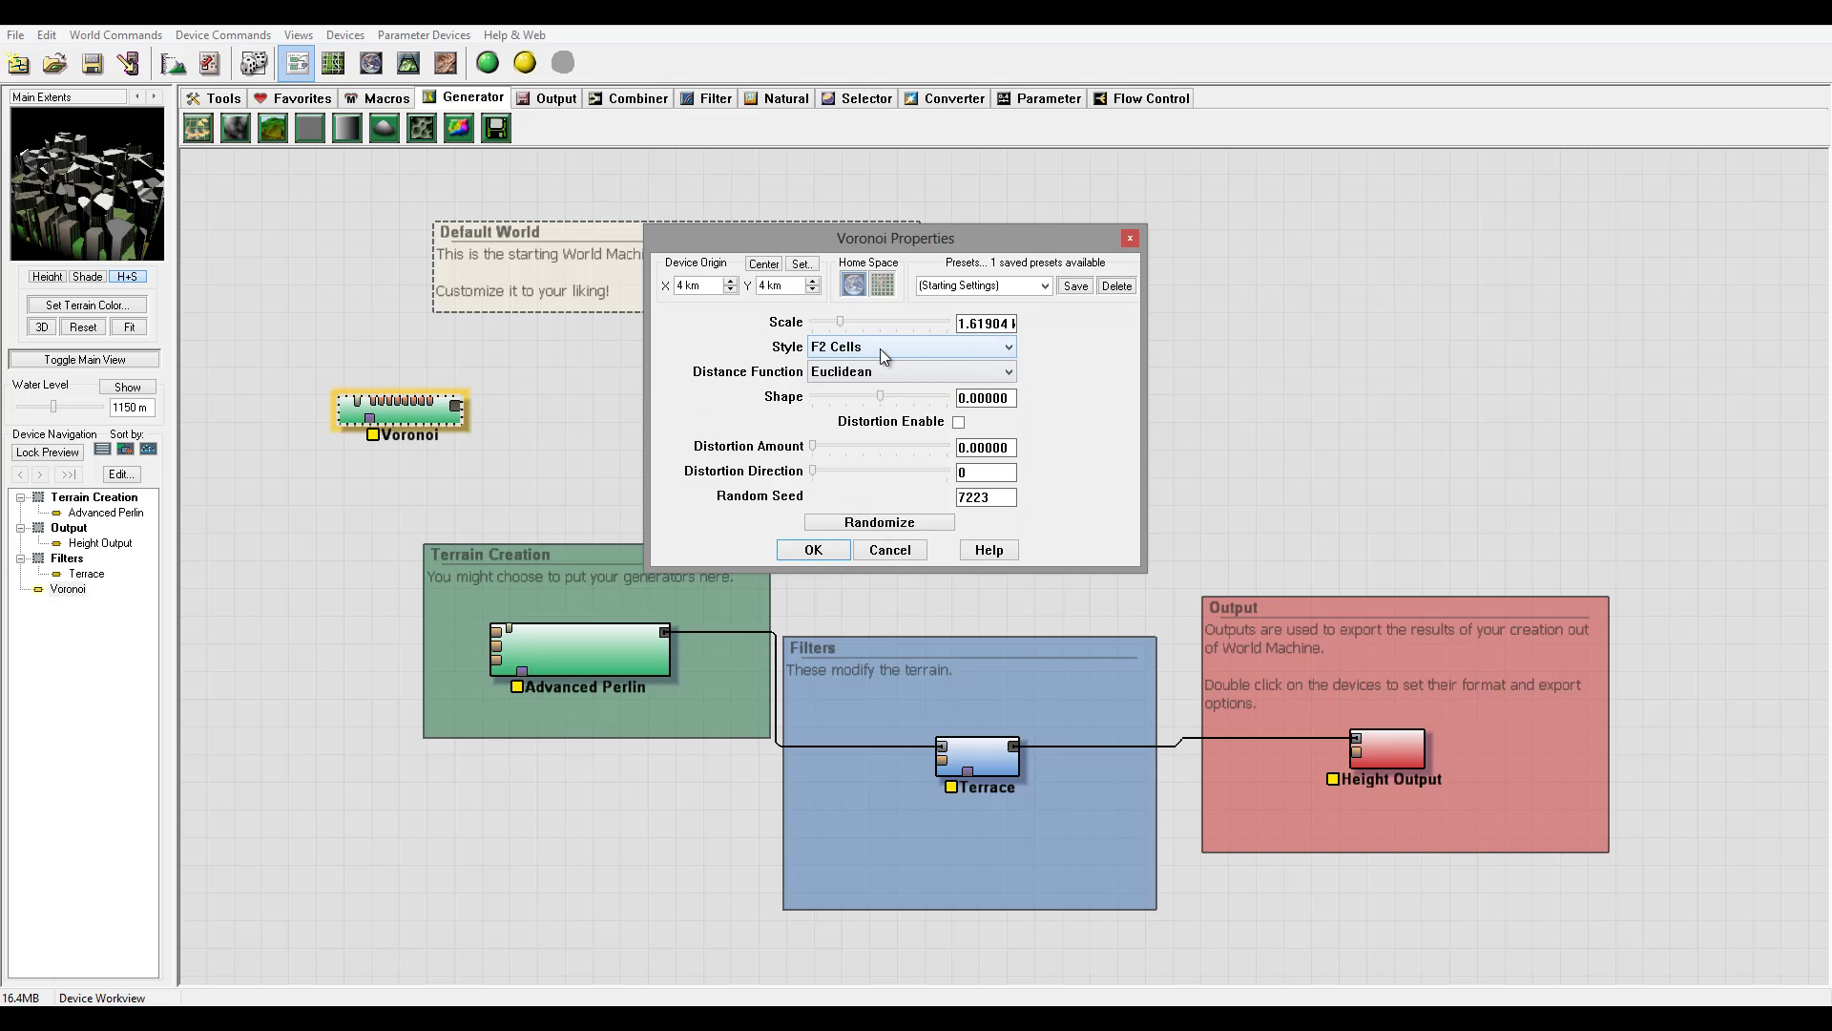
click(880, 347)
click(846, 368)
click(869, 371)
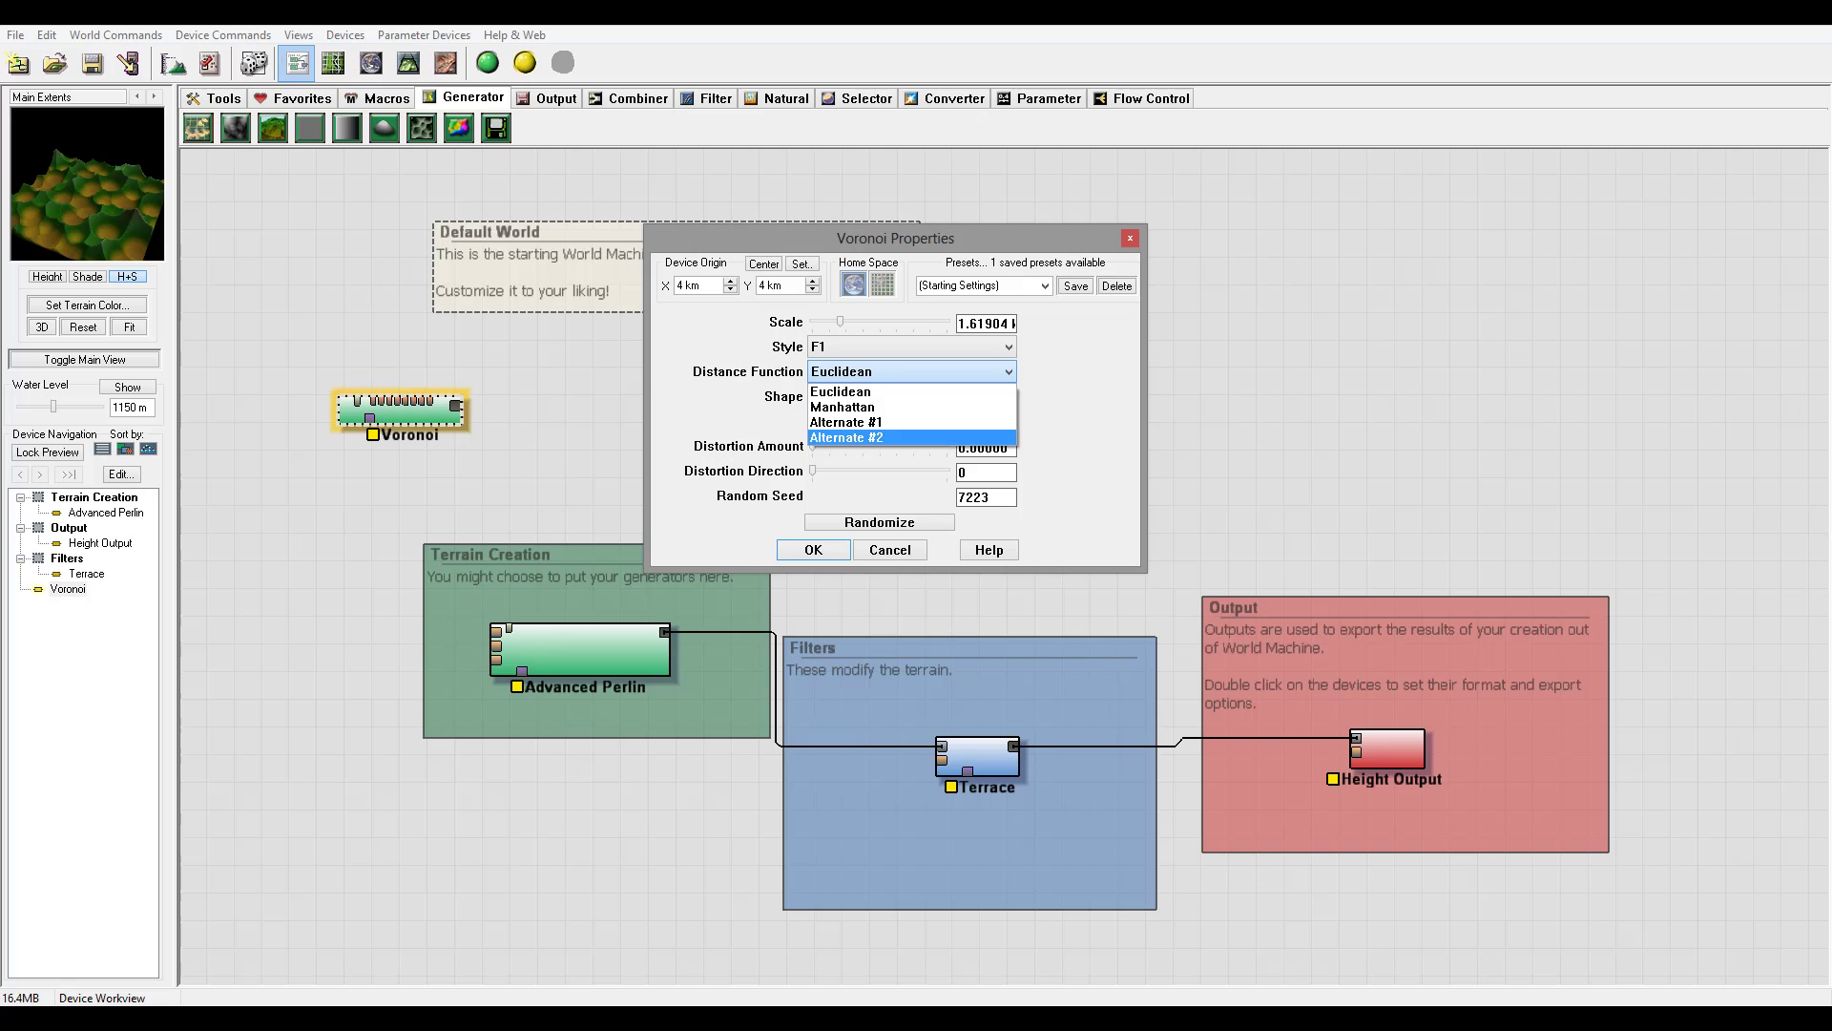
Step: Preview the Manhattan, Alternate #1 and Alternate #2 Voronoi distance functions in turn
click(1360, 435)
click(907, 370)
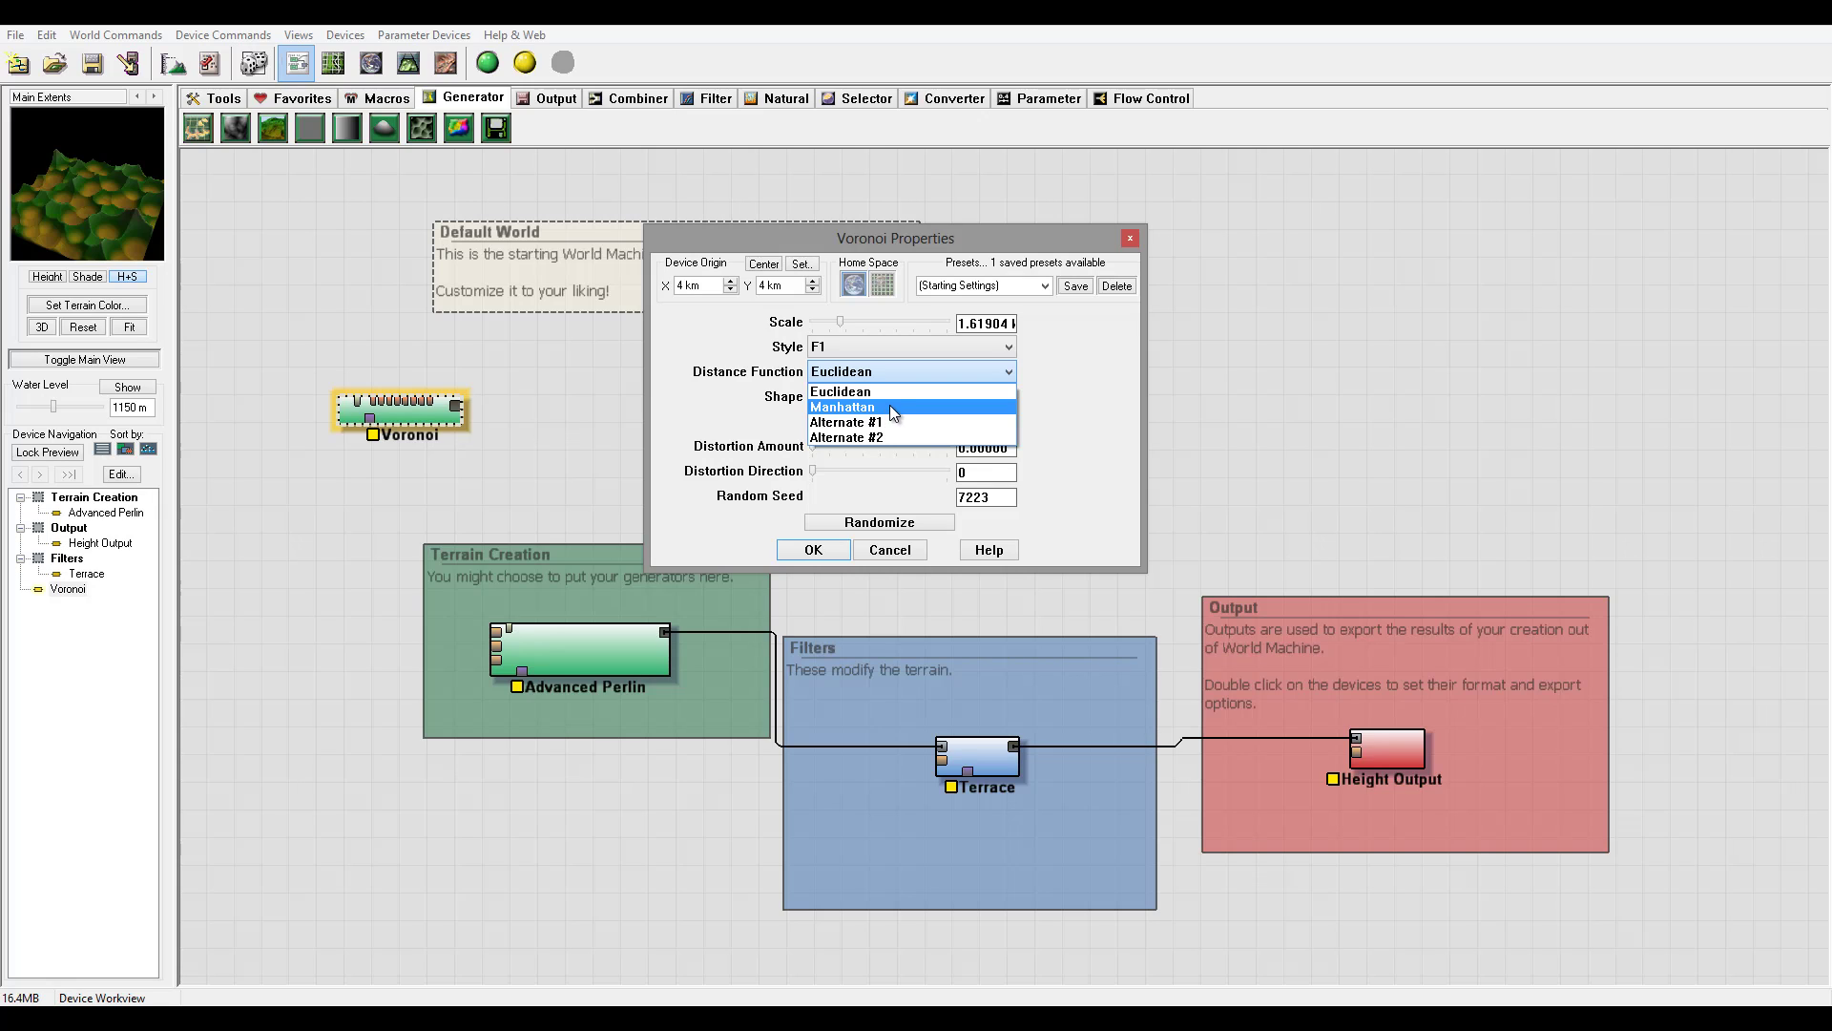
click(889, 405)
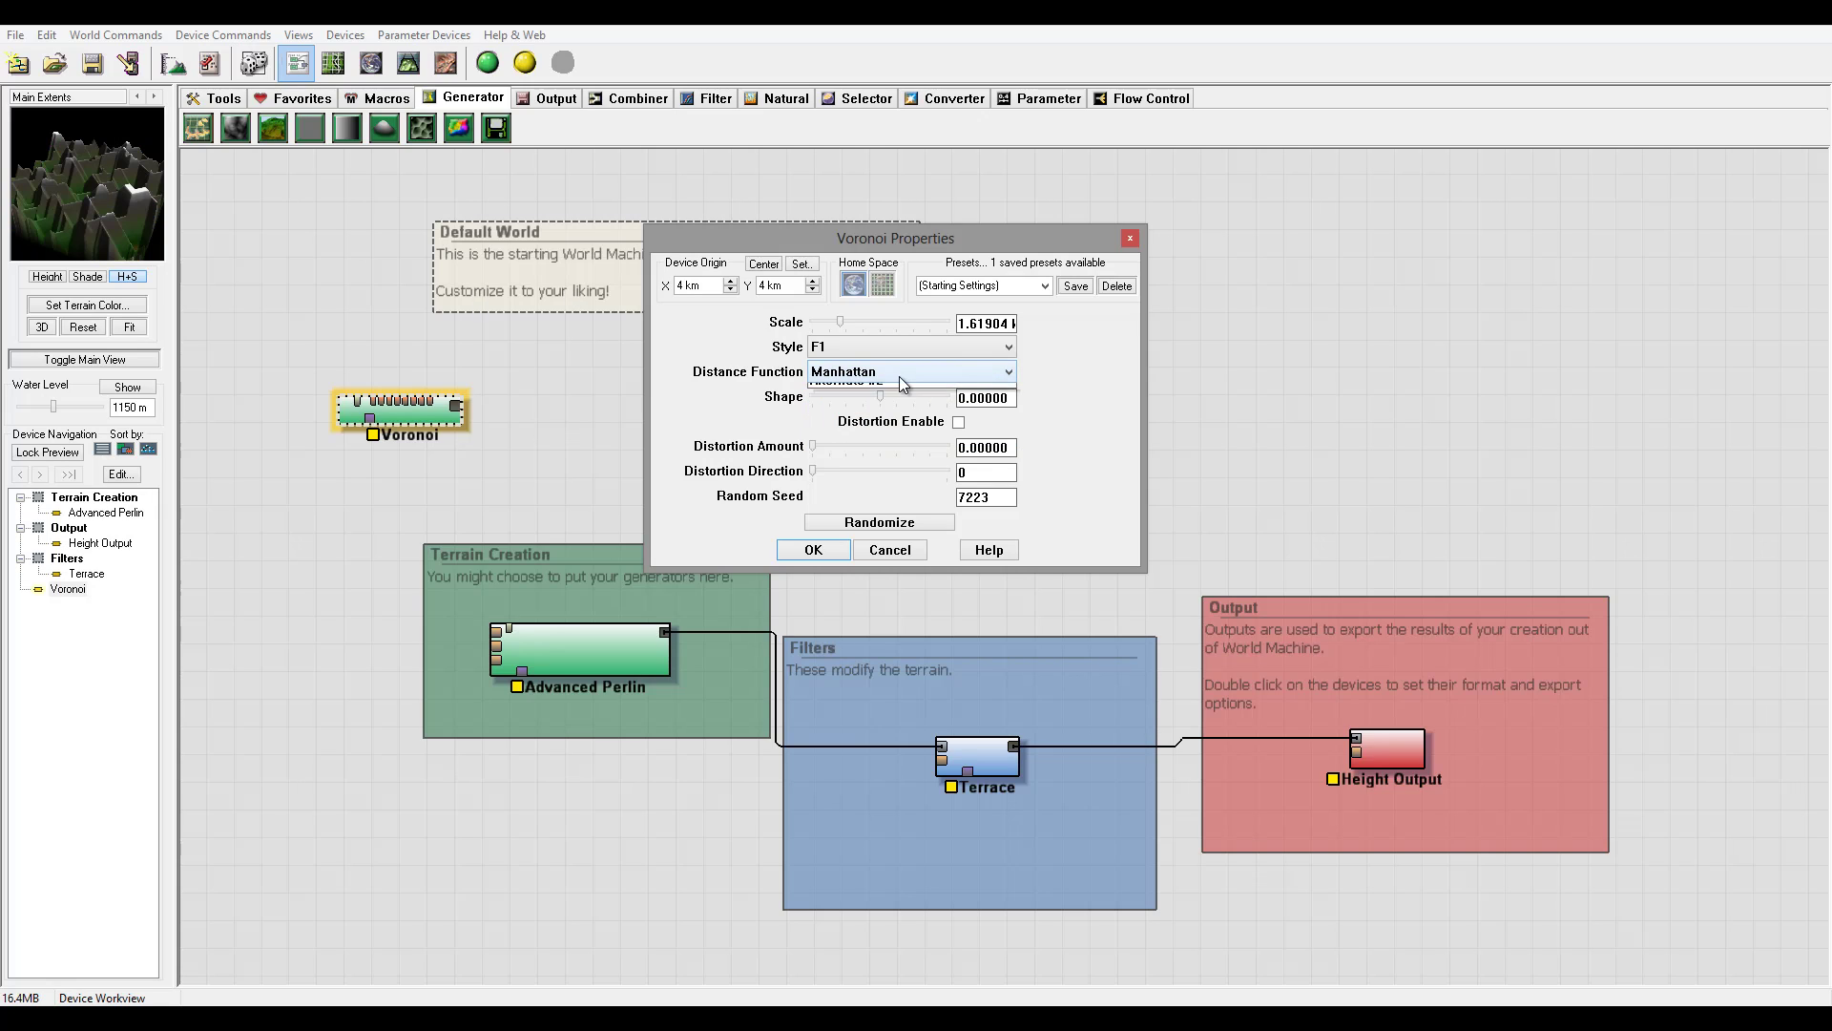
click(899, 374)
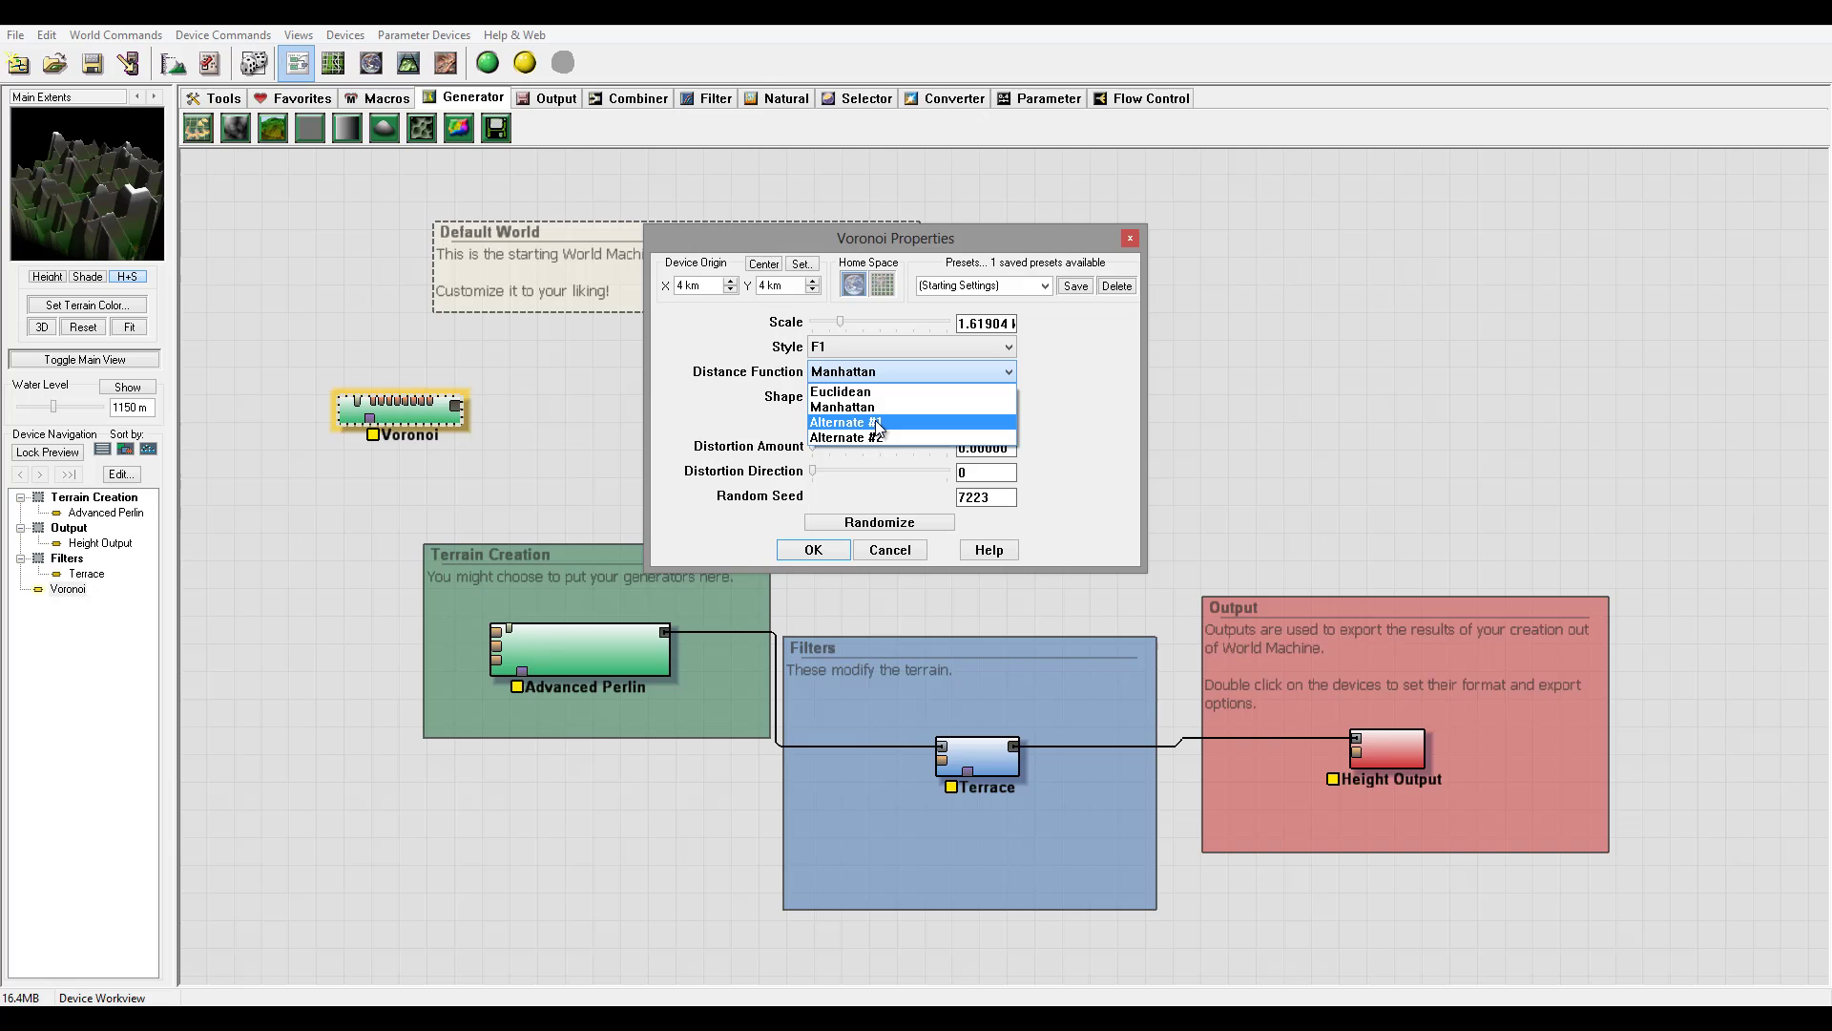
click(879, 423)
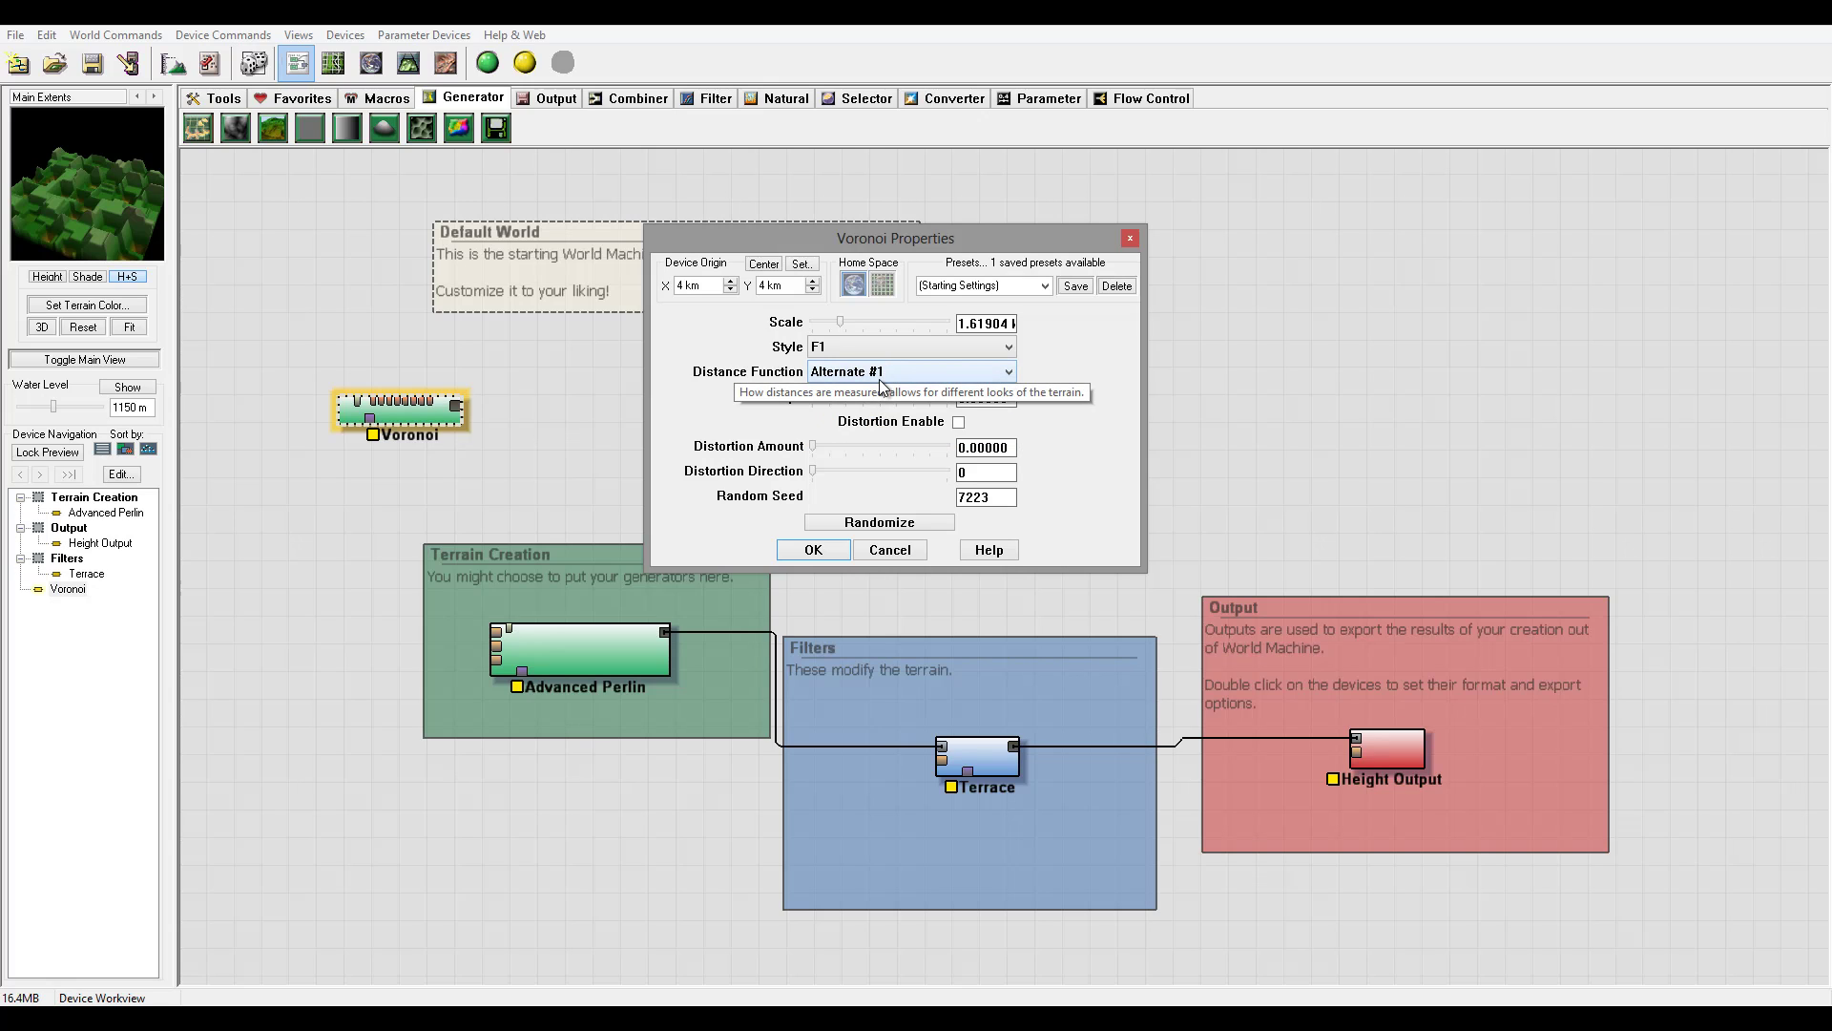
click(879, 380)
click(879, 436)
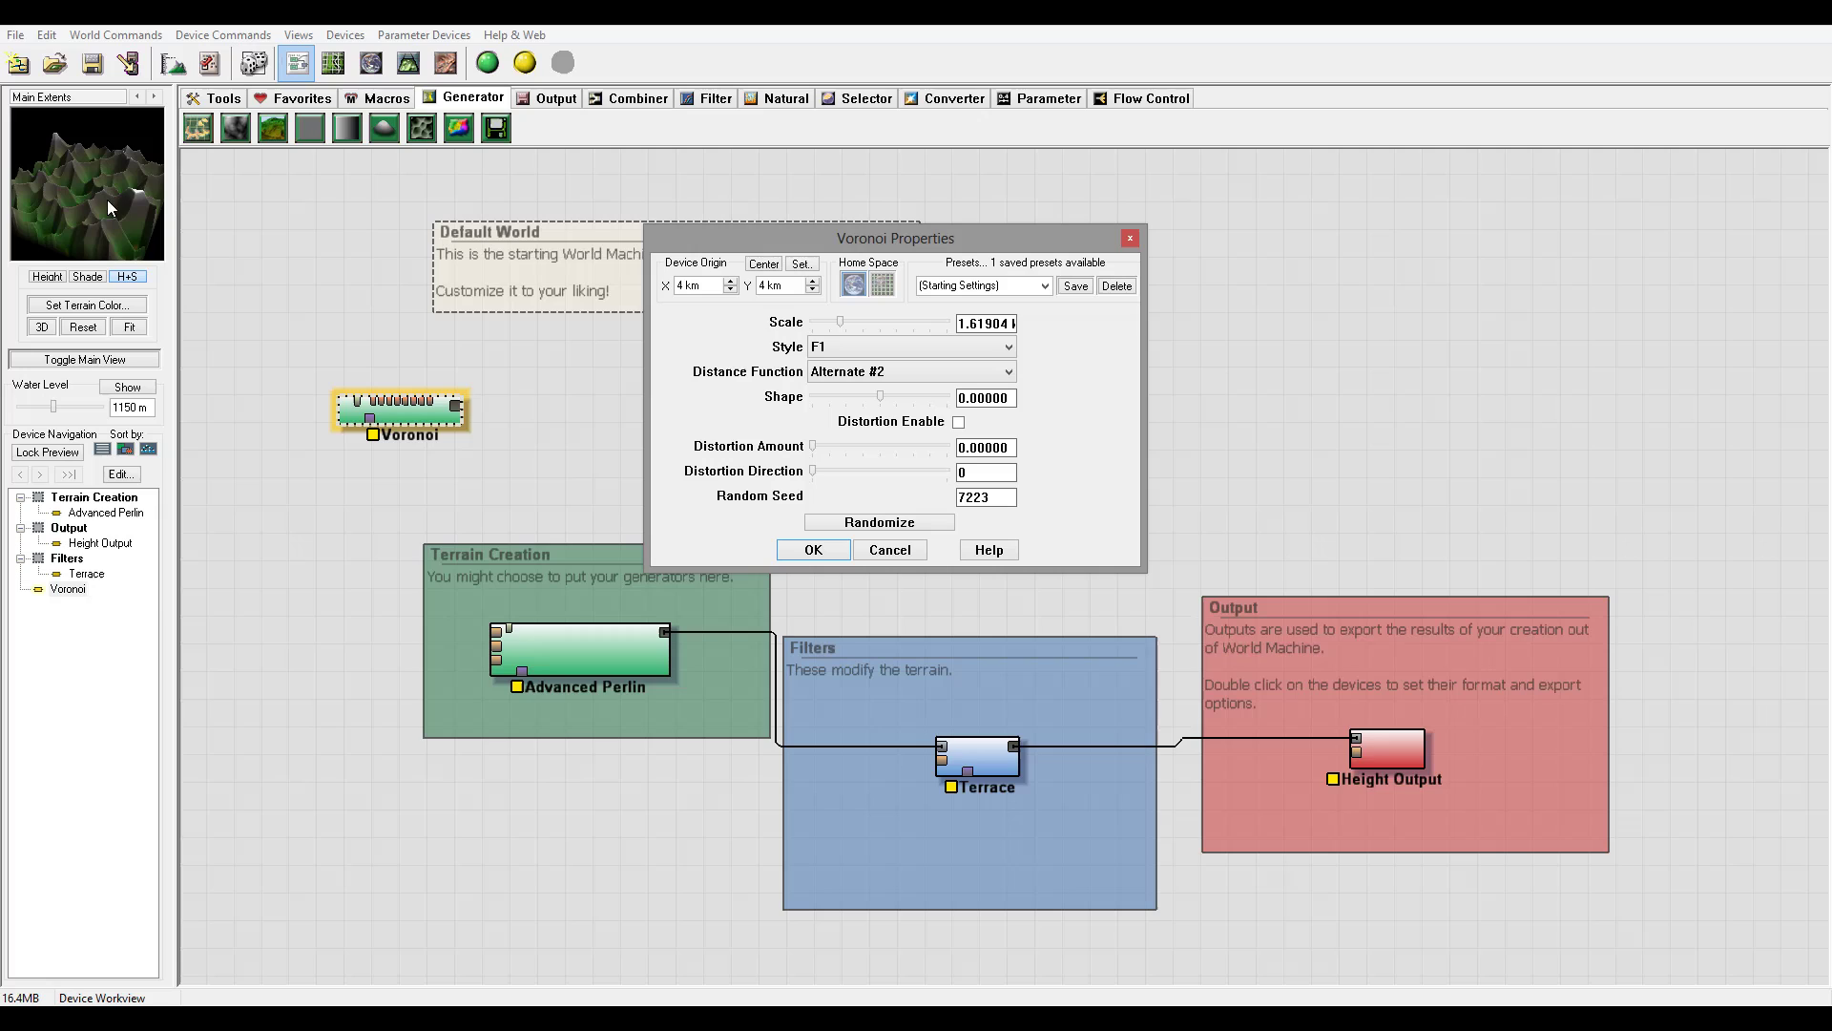
click(907, 372)
Step: Switch the Voronoi distance function back to Alternate #1, set Shape to 1.0625, and enable Distortion
click(879, 423)
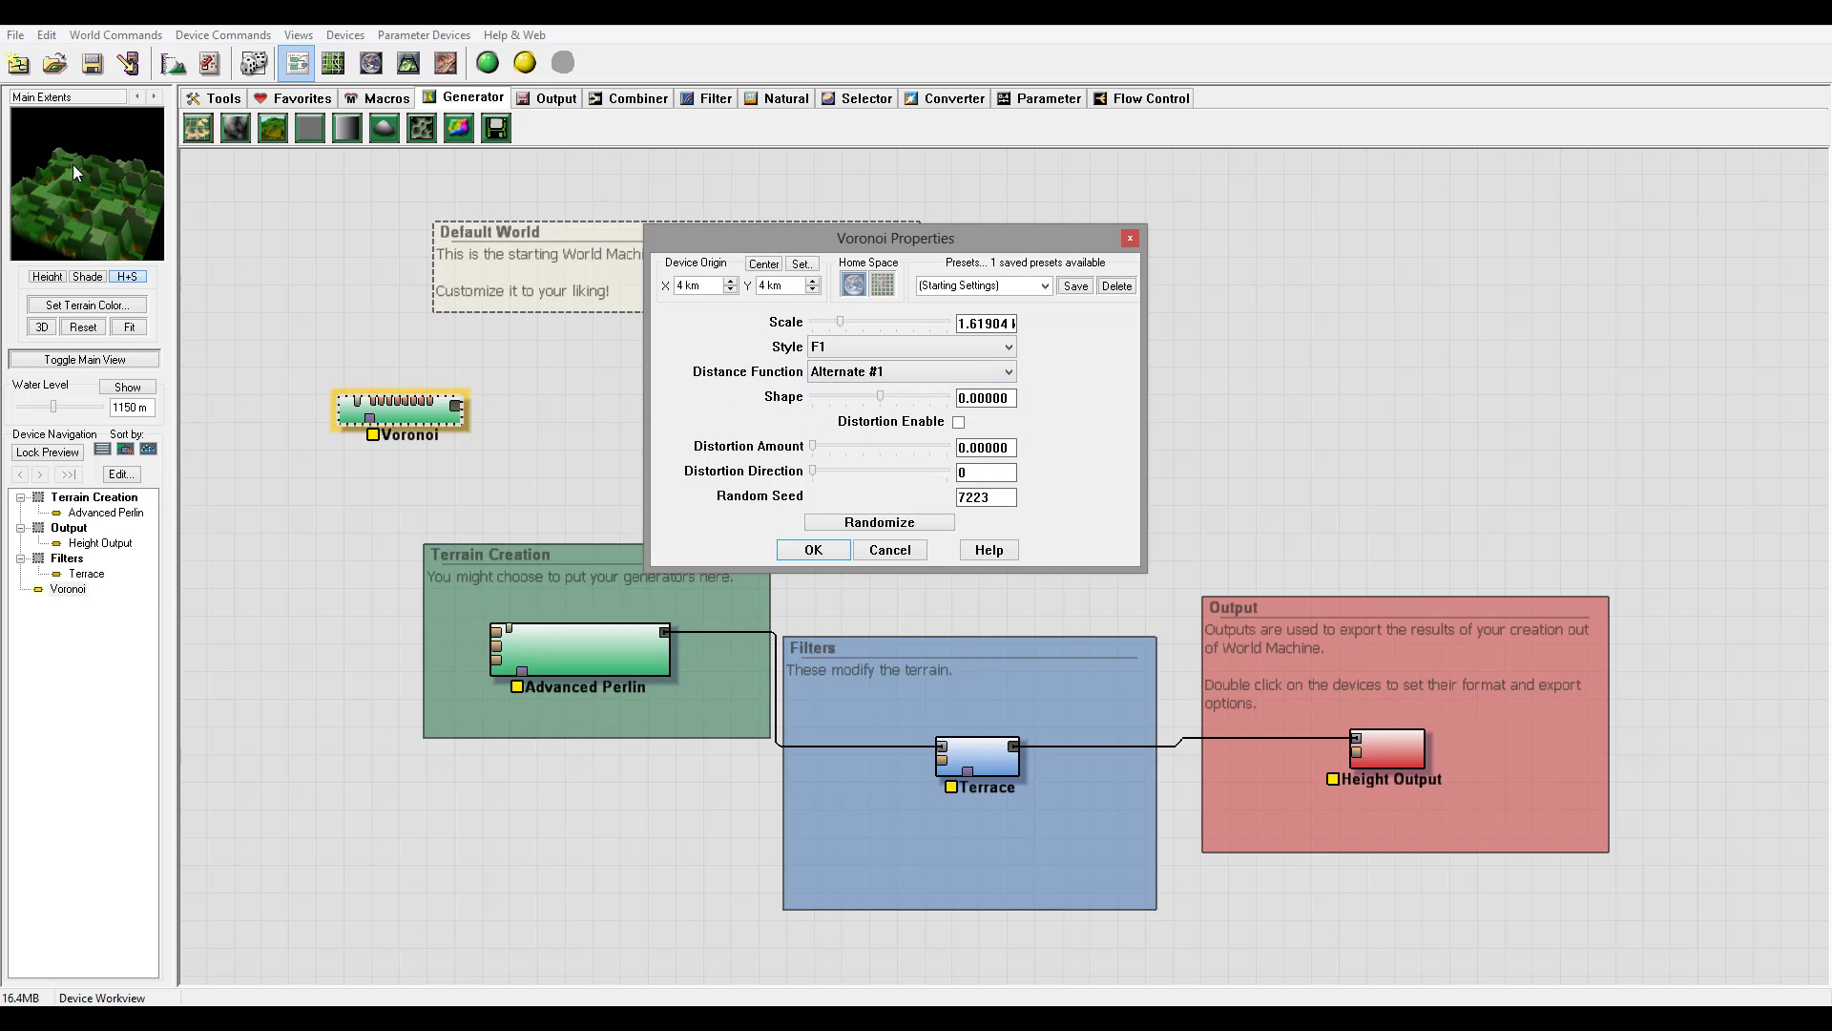
click(885, 397)
click(910, 397)
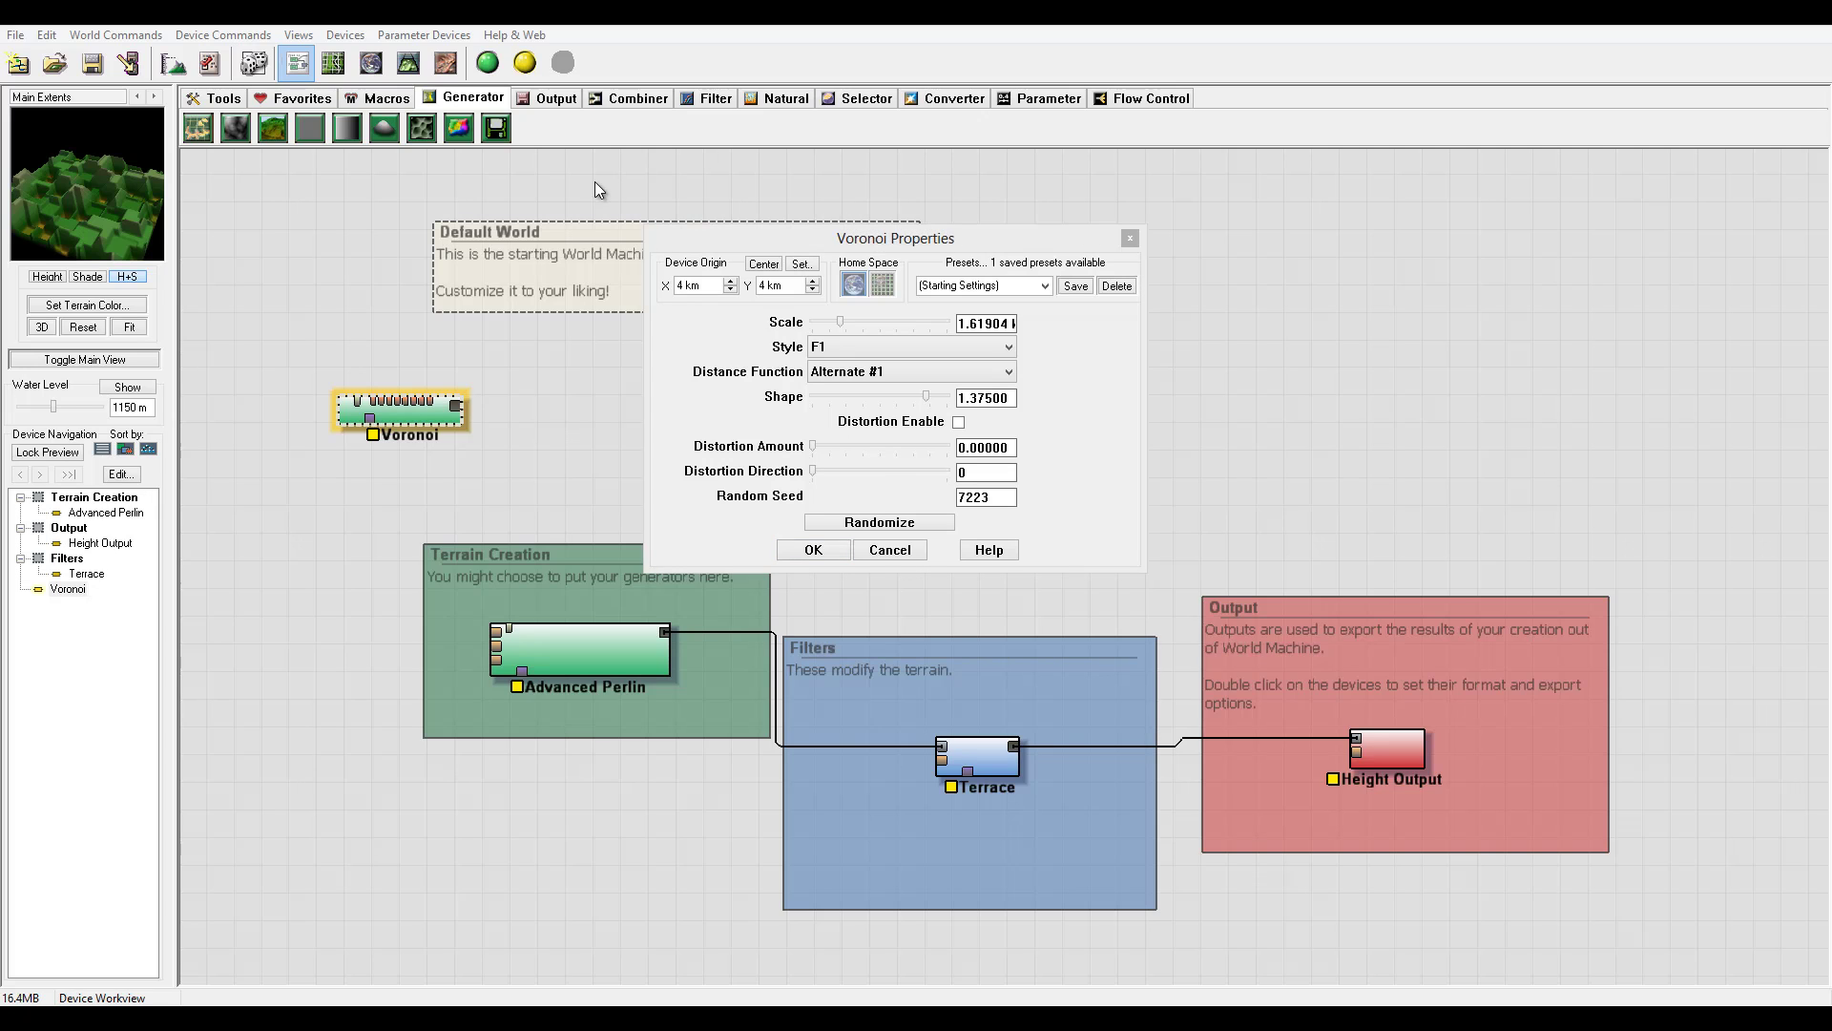
mouse_move(927, 397)
mouse_down()
mouse_move(856, 397)
mouse_move(922, 391)
mouse_up()
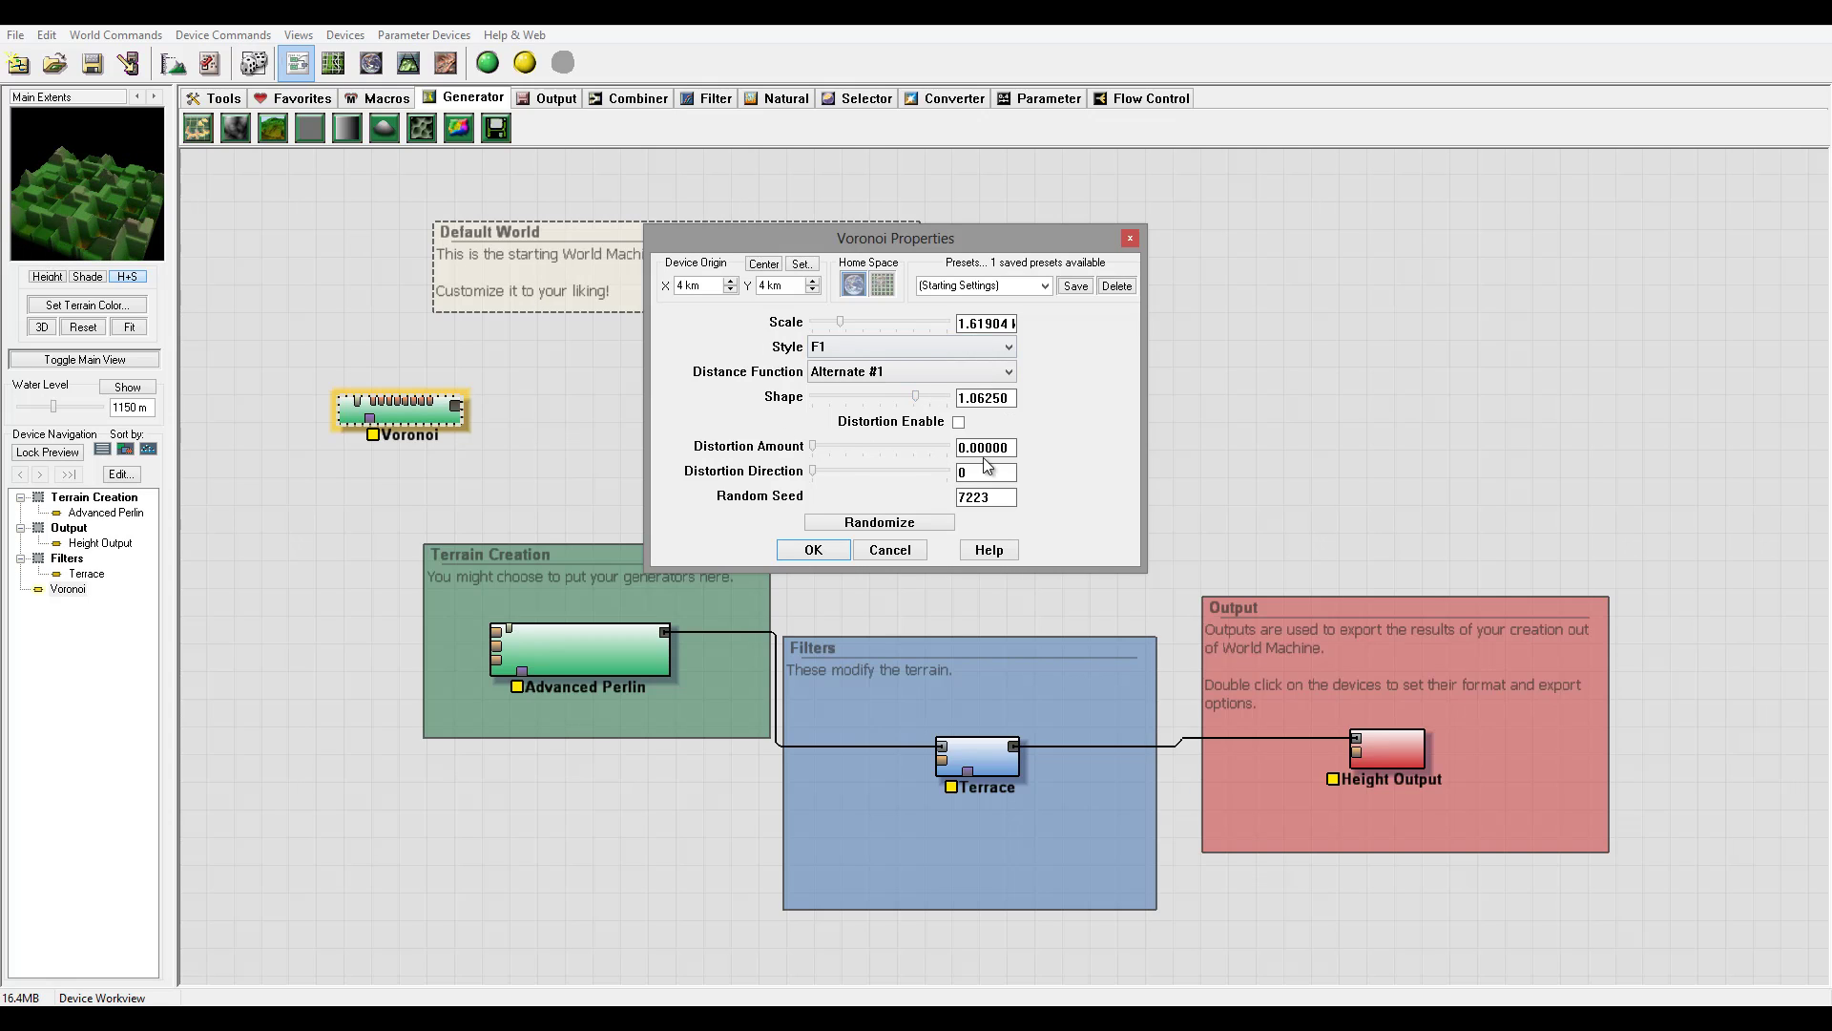
click(958, 422)
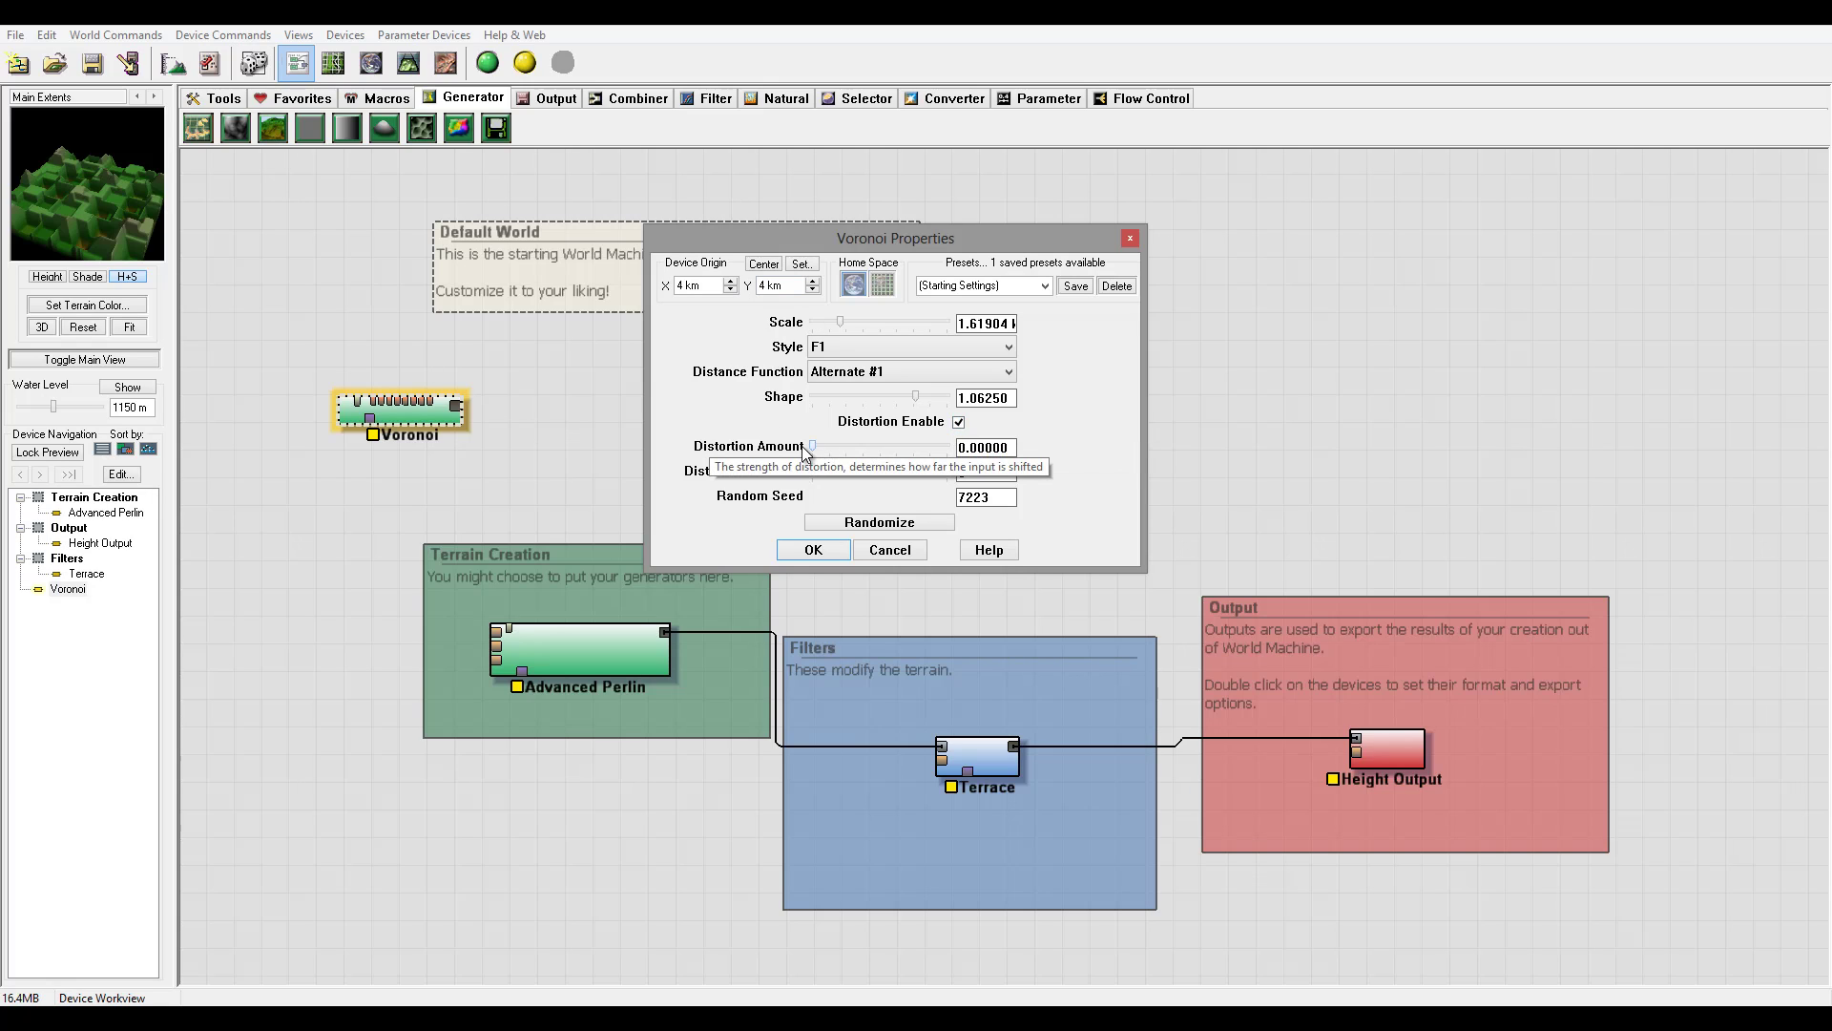
Step: Keep the Voronoi style at F1, use Euclidean distances, and raise Distortion Amount to 0.95313
drag(831, 446, 918, 471)
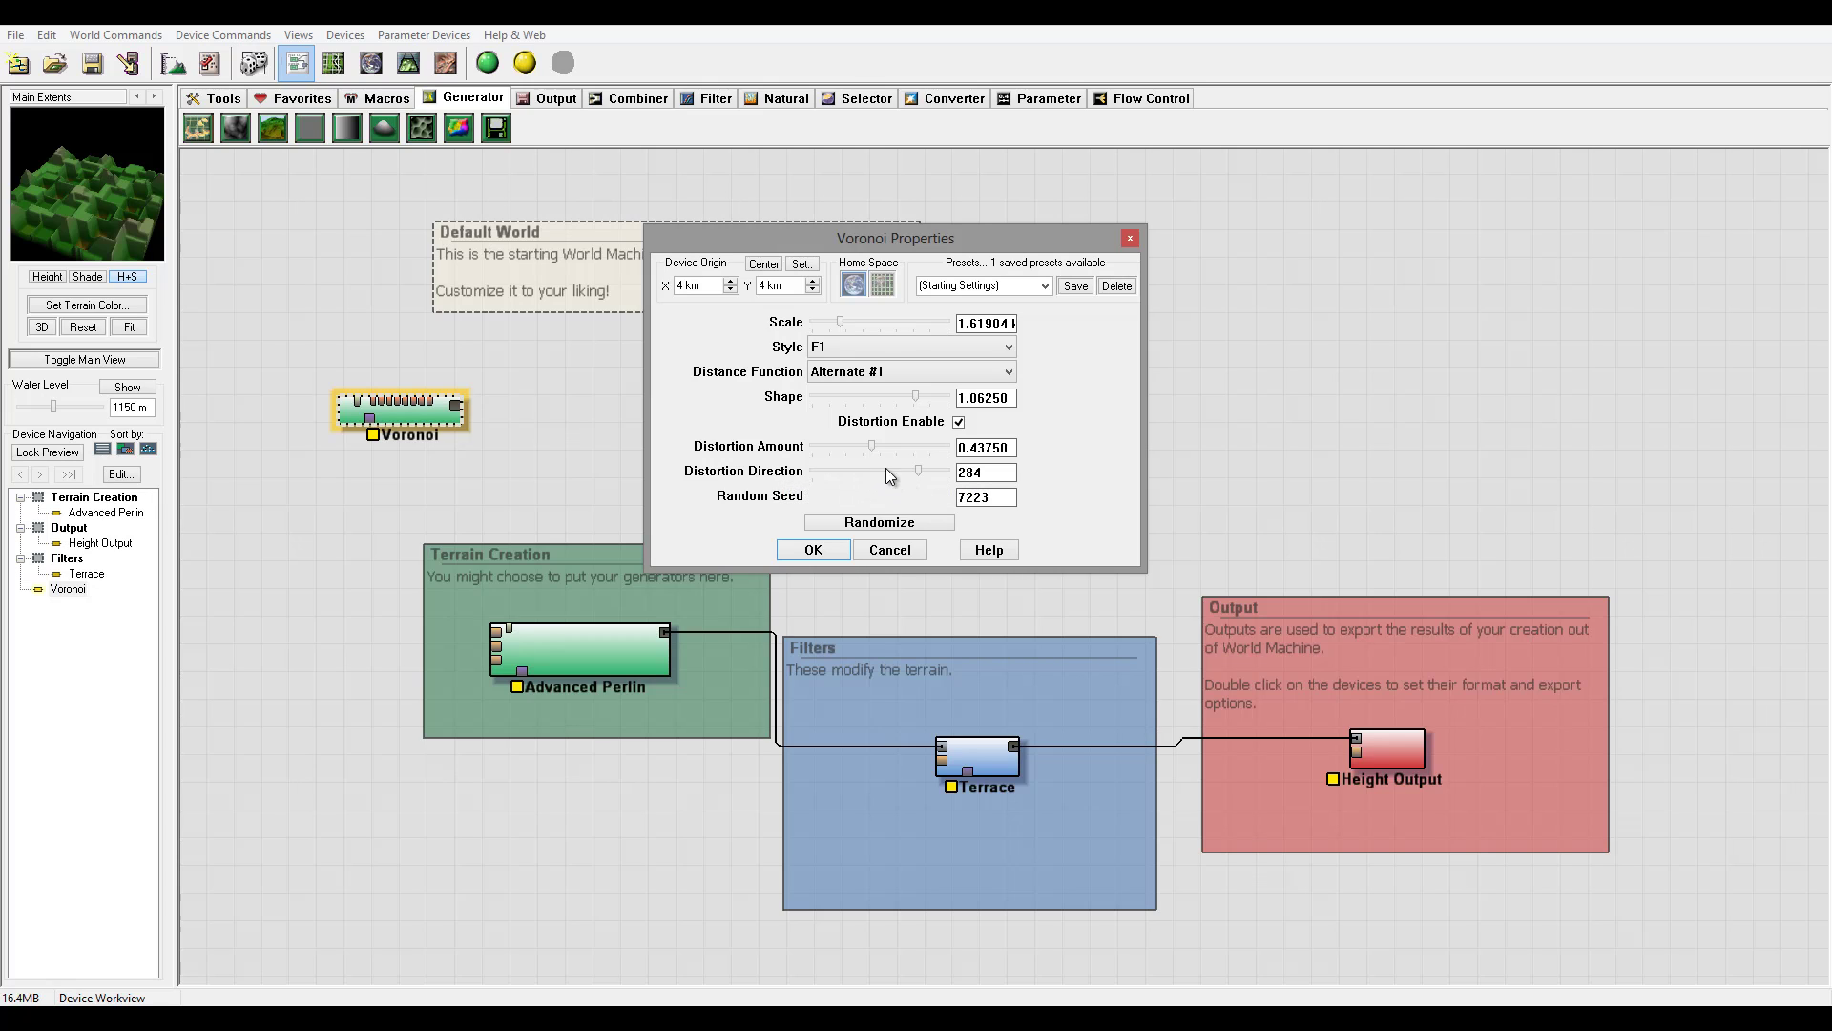
click(873, 350)
click(861, 347)
click(852, 371)
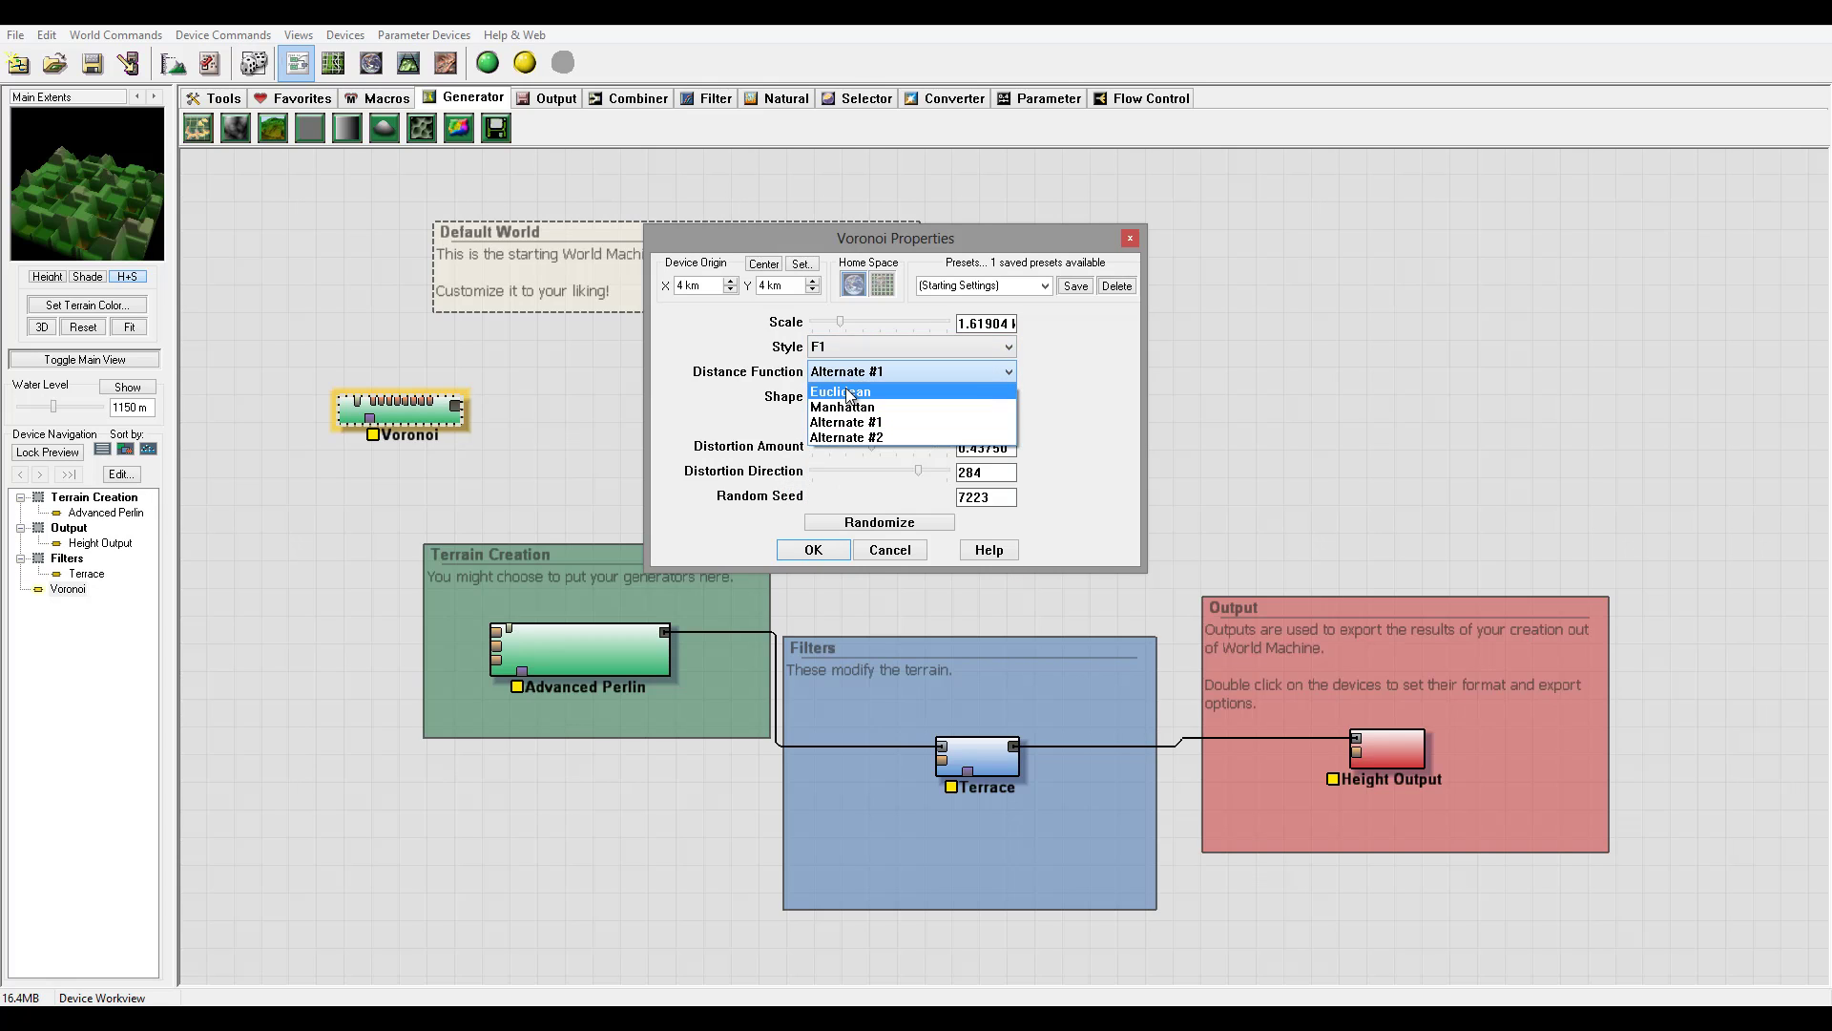
click(850, 392)
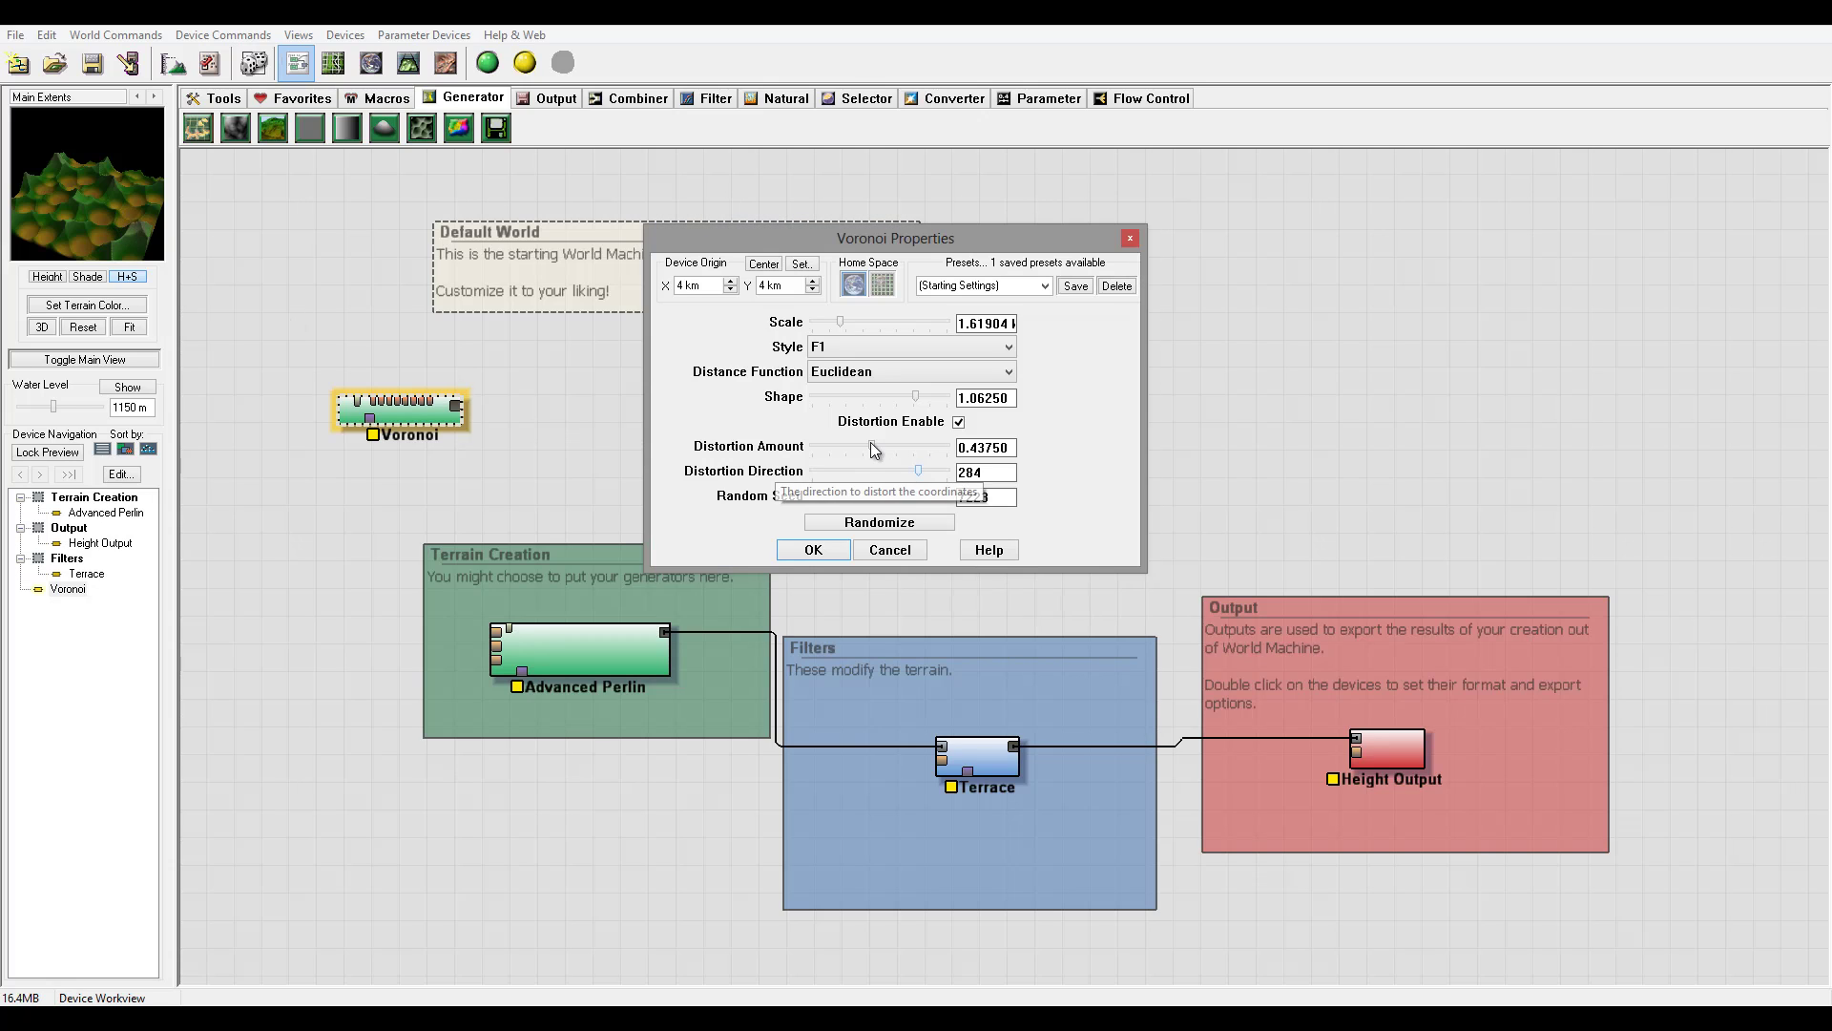
drag(873, 447, 917, 477)
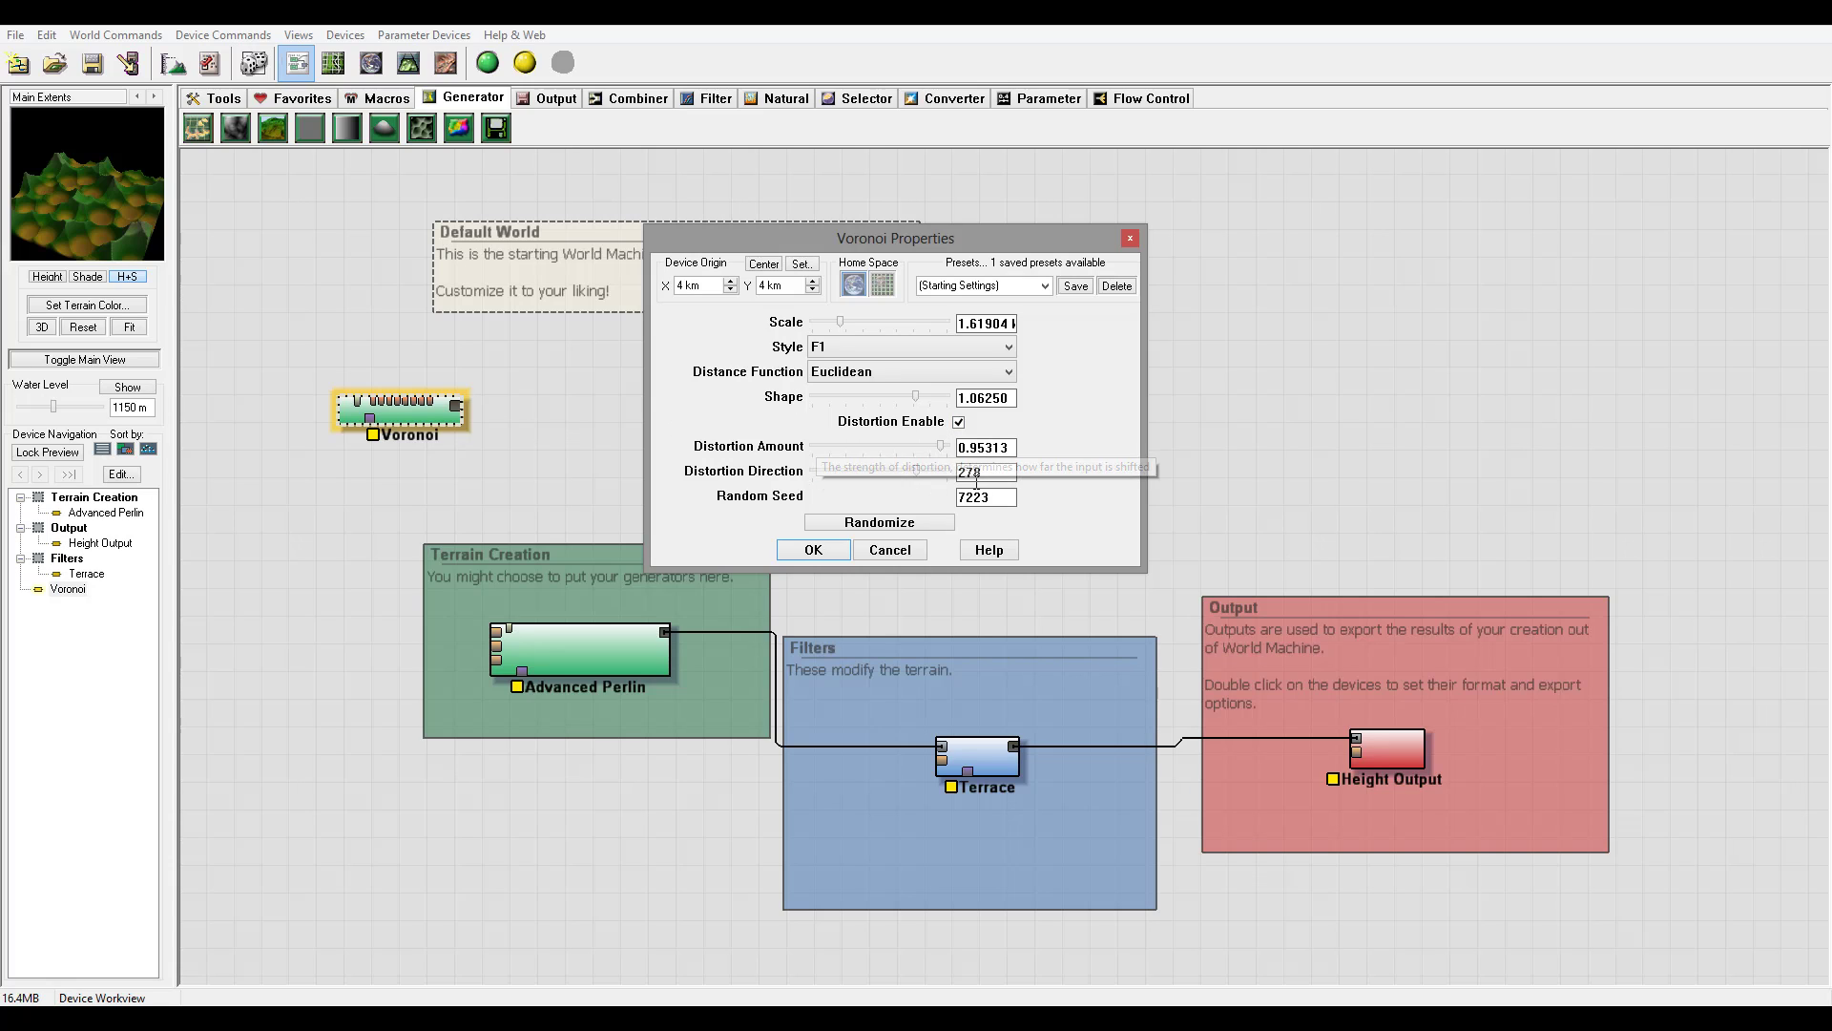
Step: Randomize the Voronoi seed until it reads 18240, then apply the settings
click(887, 523)
click(888, 523)
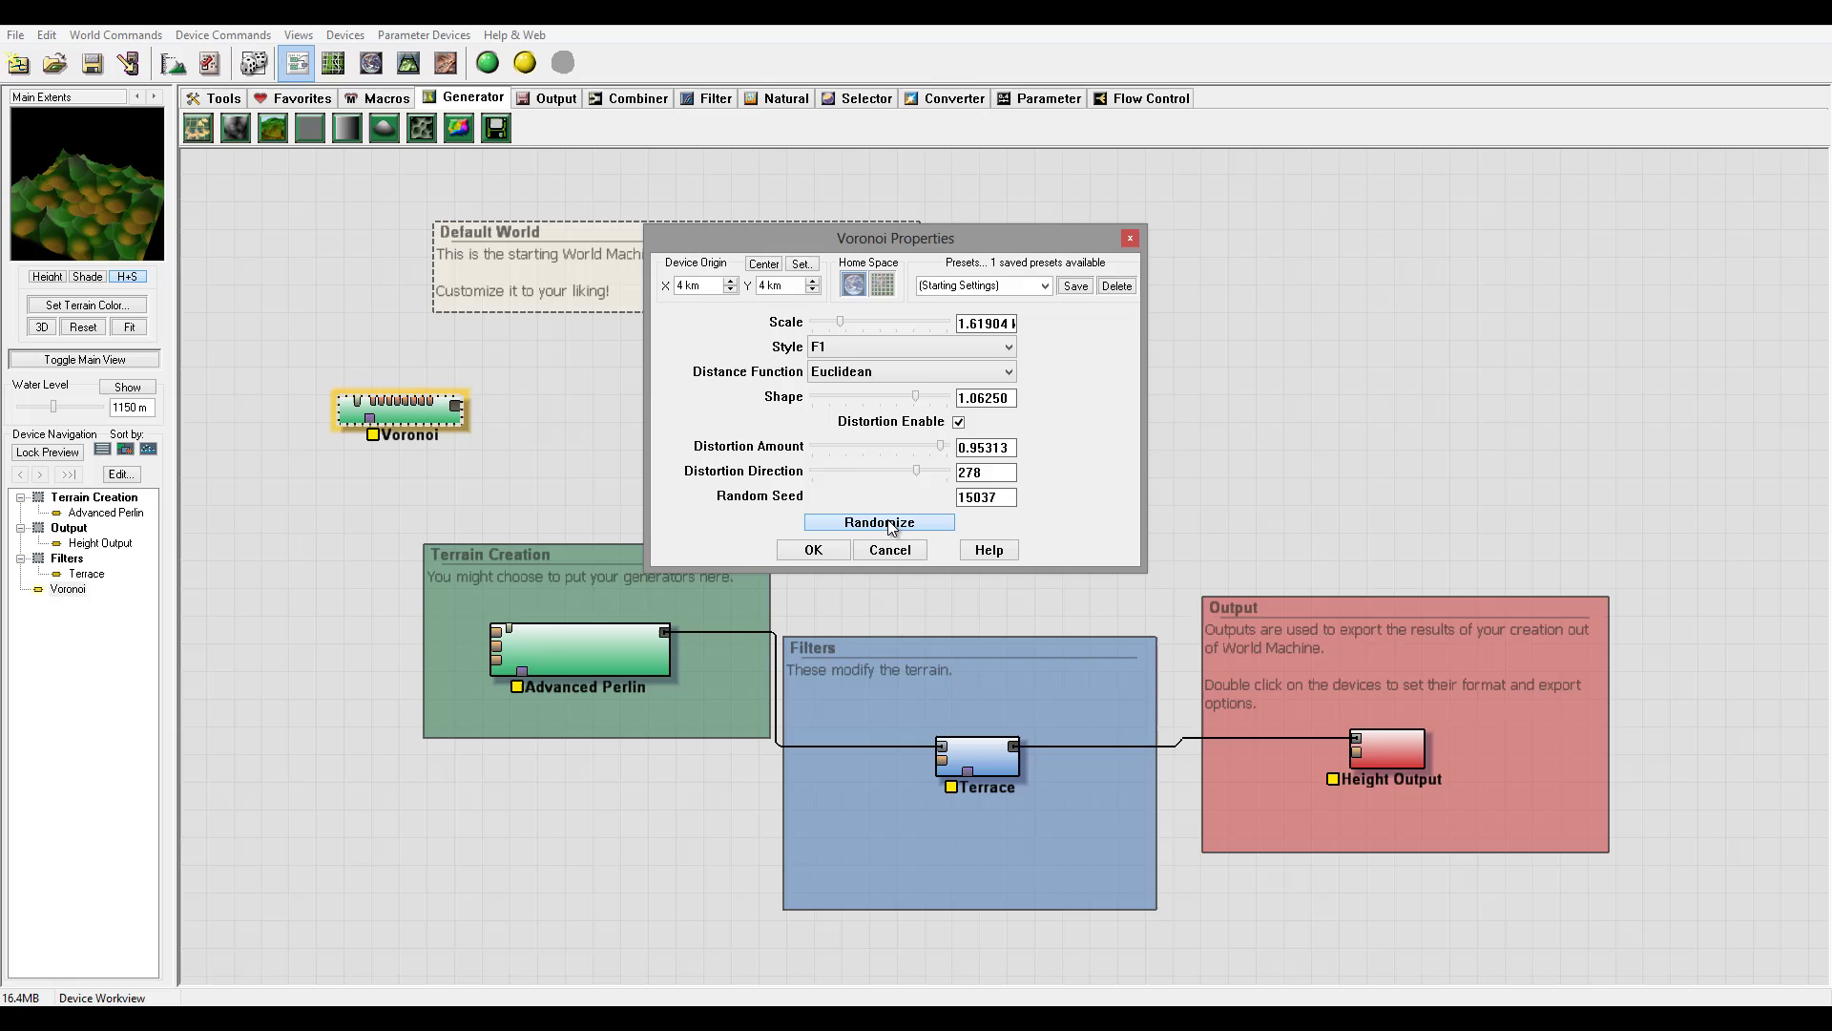
click(888, 523)
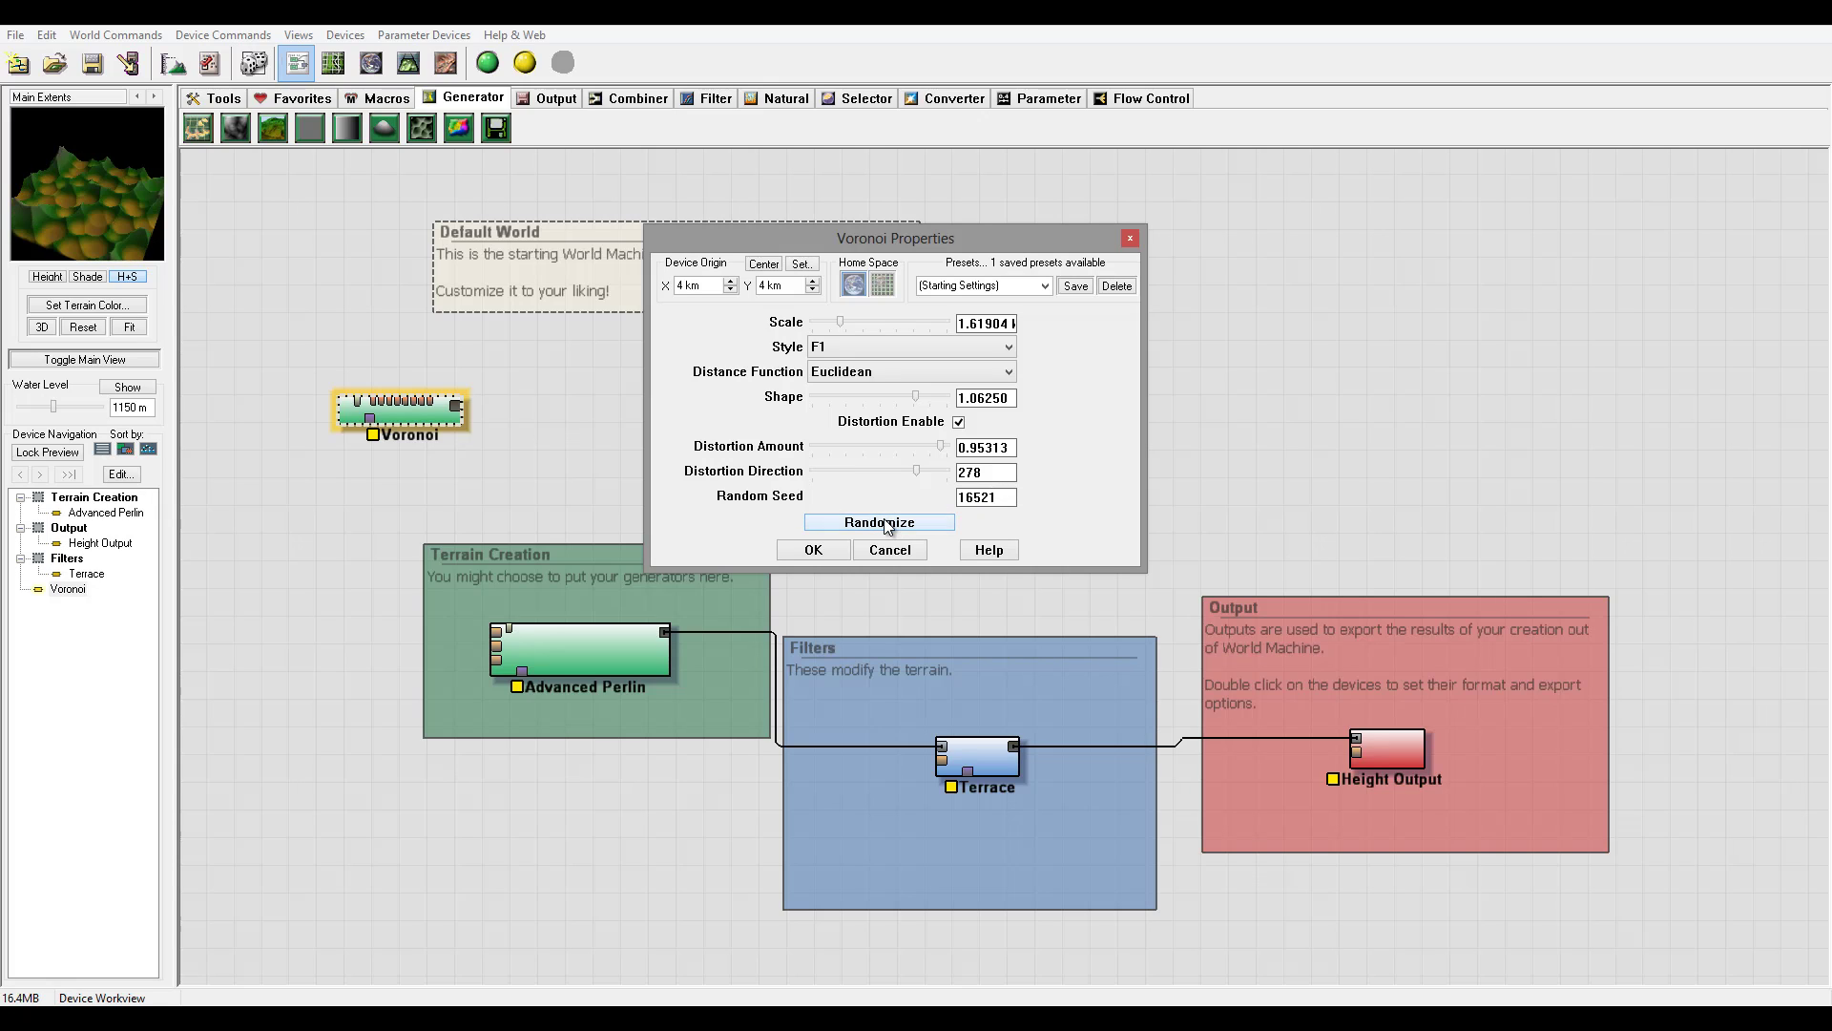
click(887, 523)
double_click(996, 497)
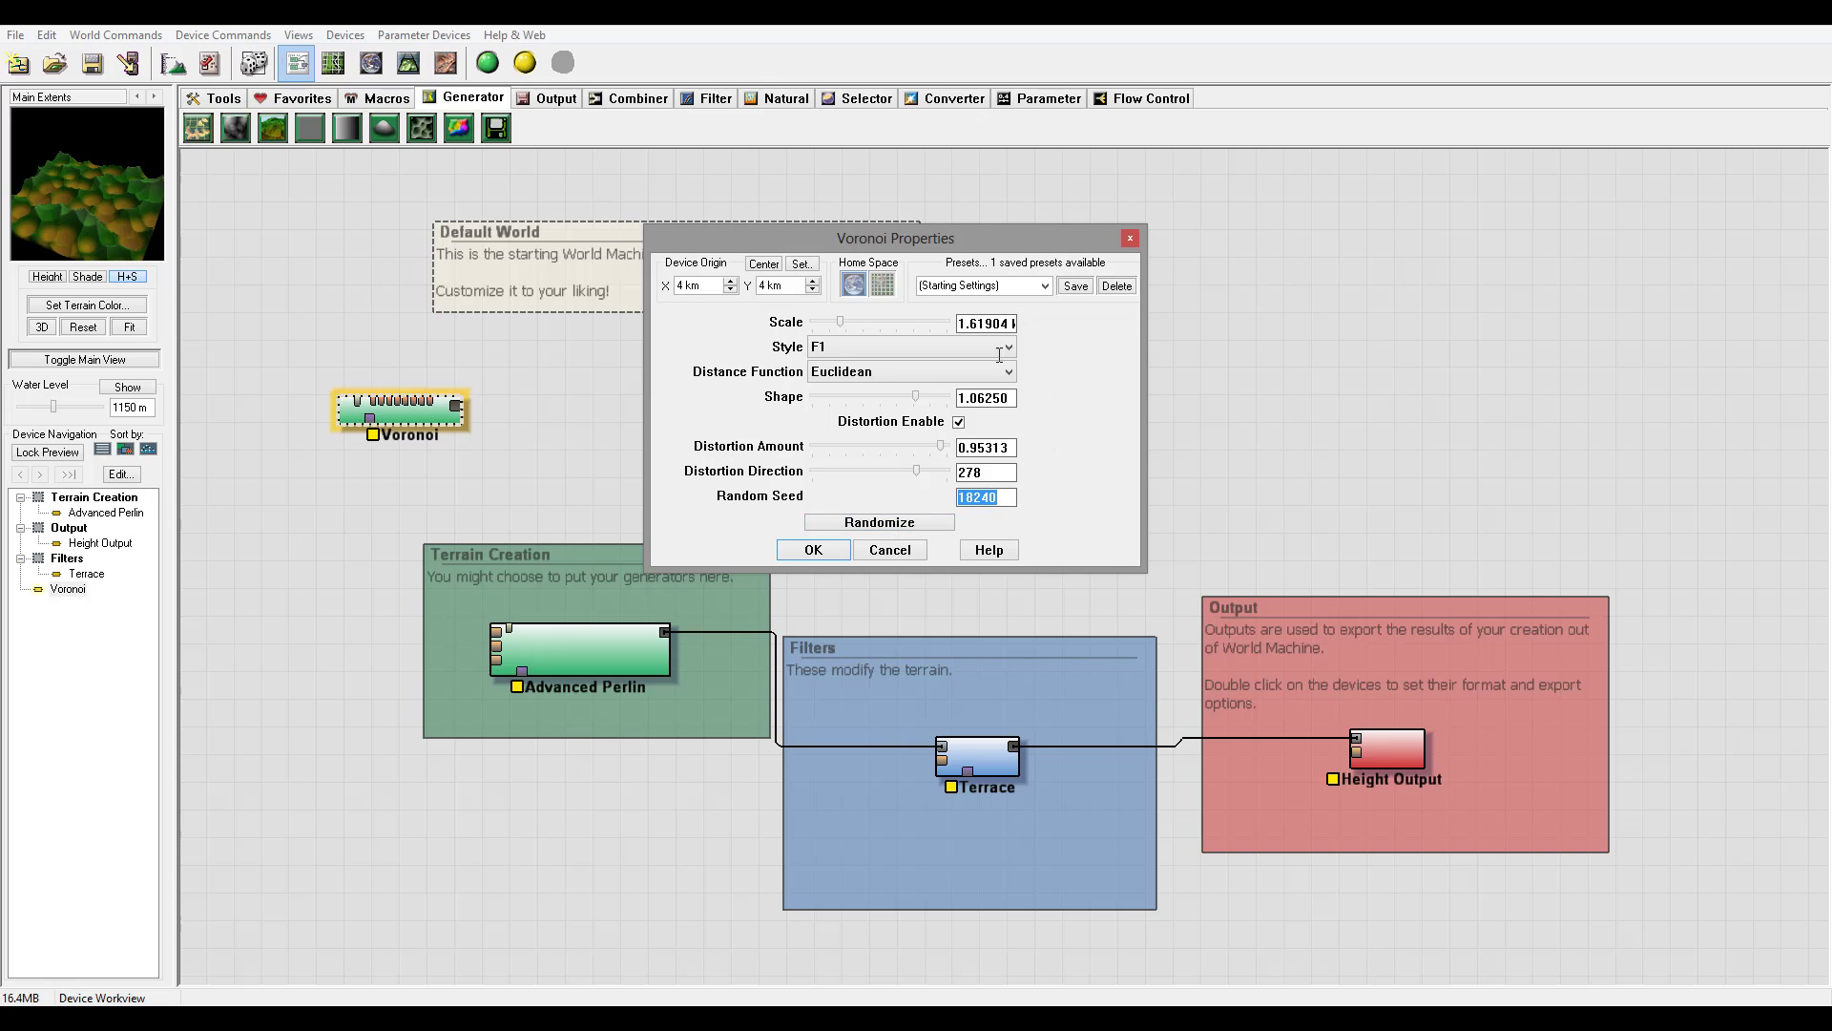
click(822, 548)
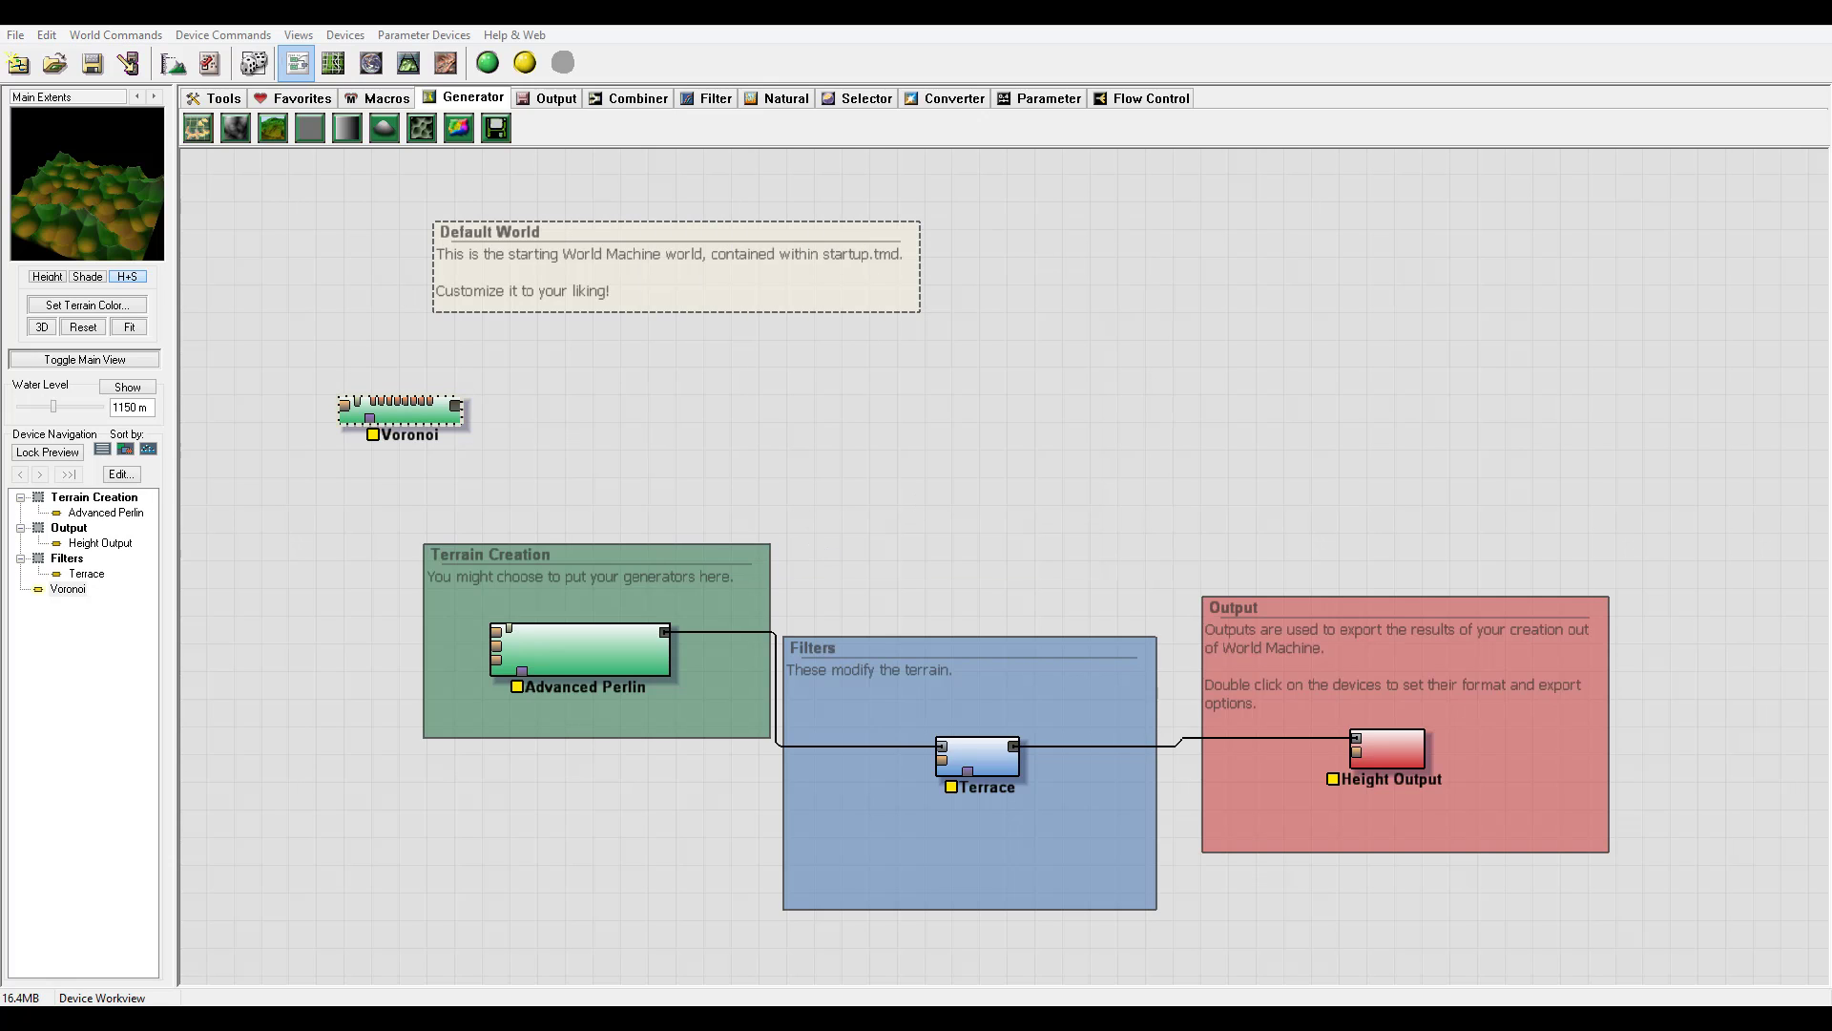
Step: Add an Inverter filter fed by the Voronoi output and preview the inverted terrain from above
mouse_move(417, 431)
mouse_down()
mouse_move(387, 408)
mouse_move(420, 419)
mouse_up()
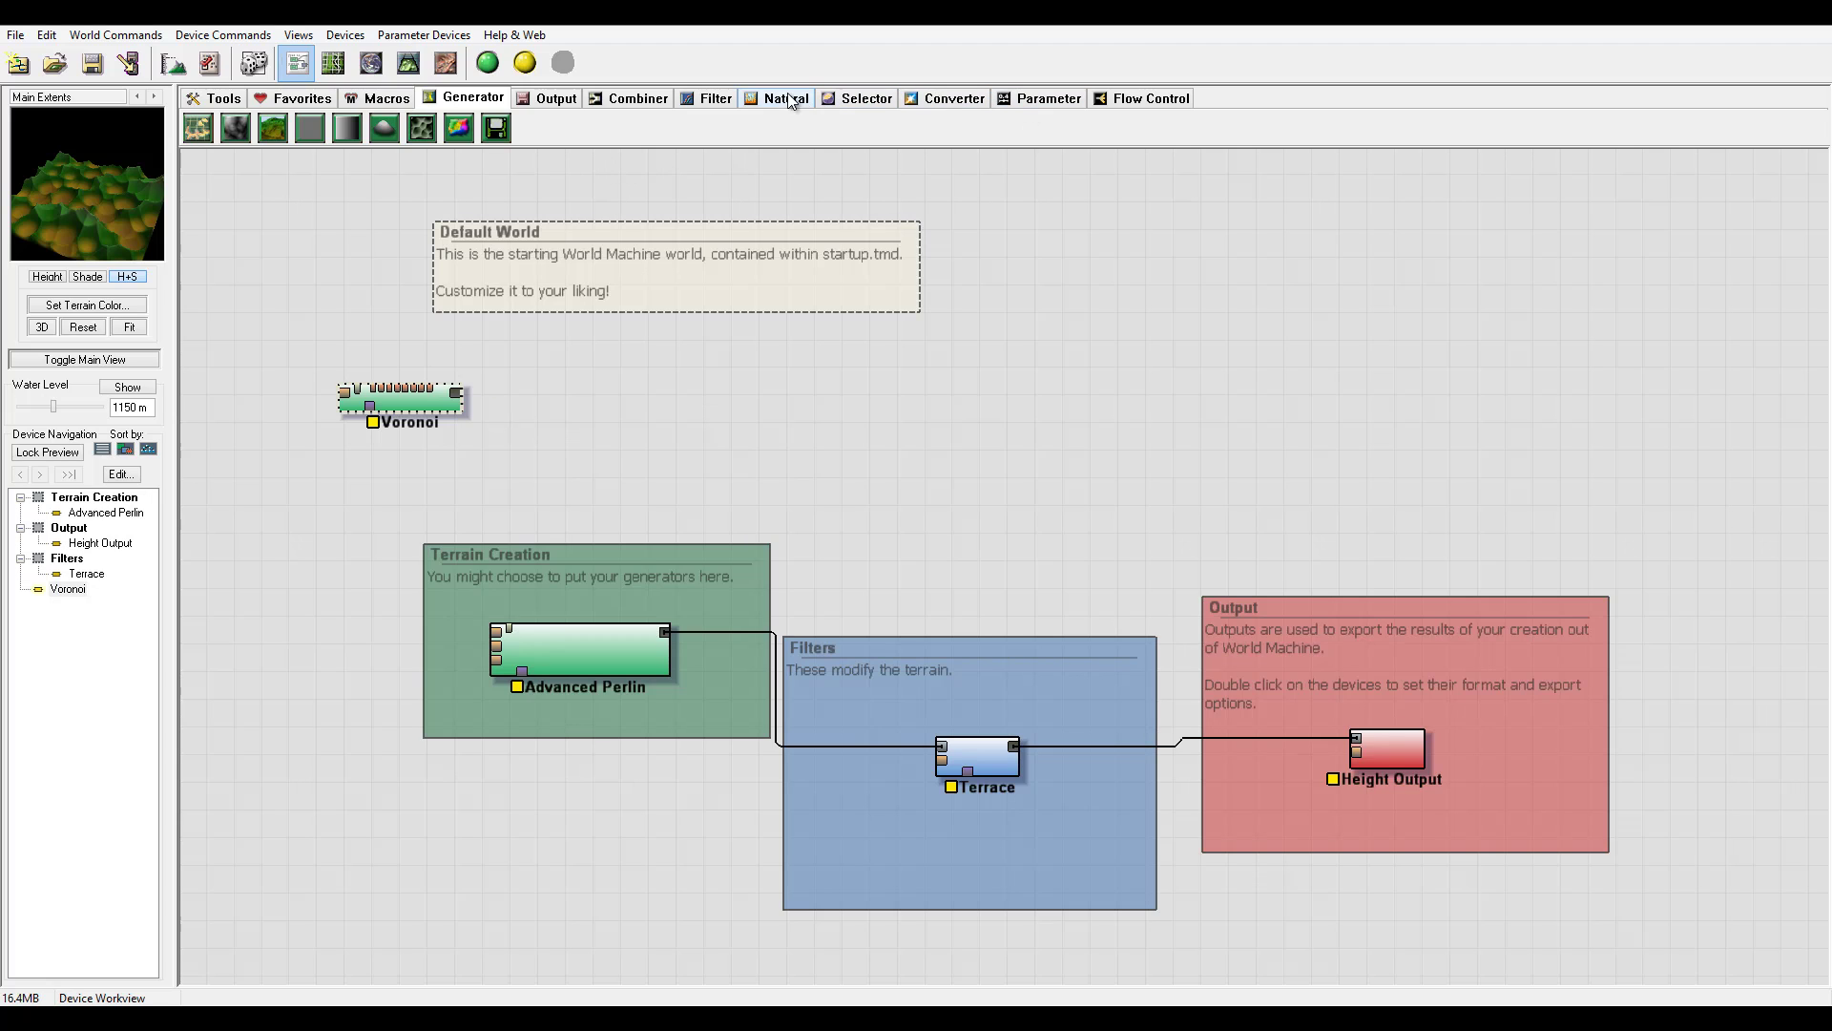
click(709, 98)
click(679, 126)
click(565, 396)
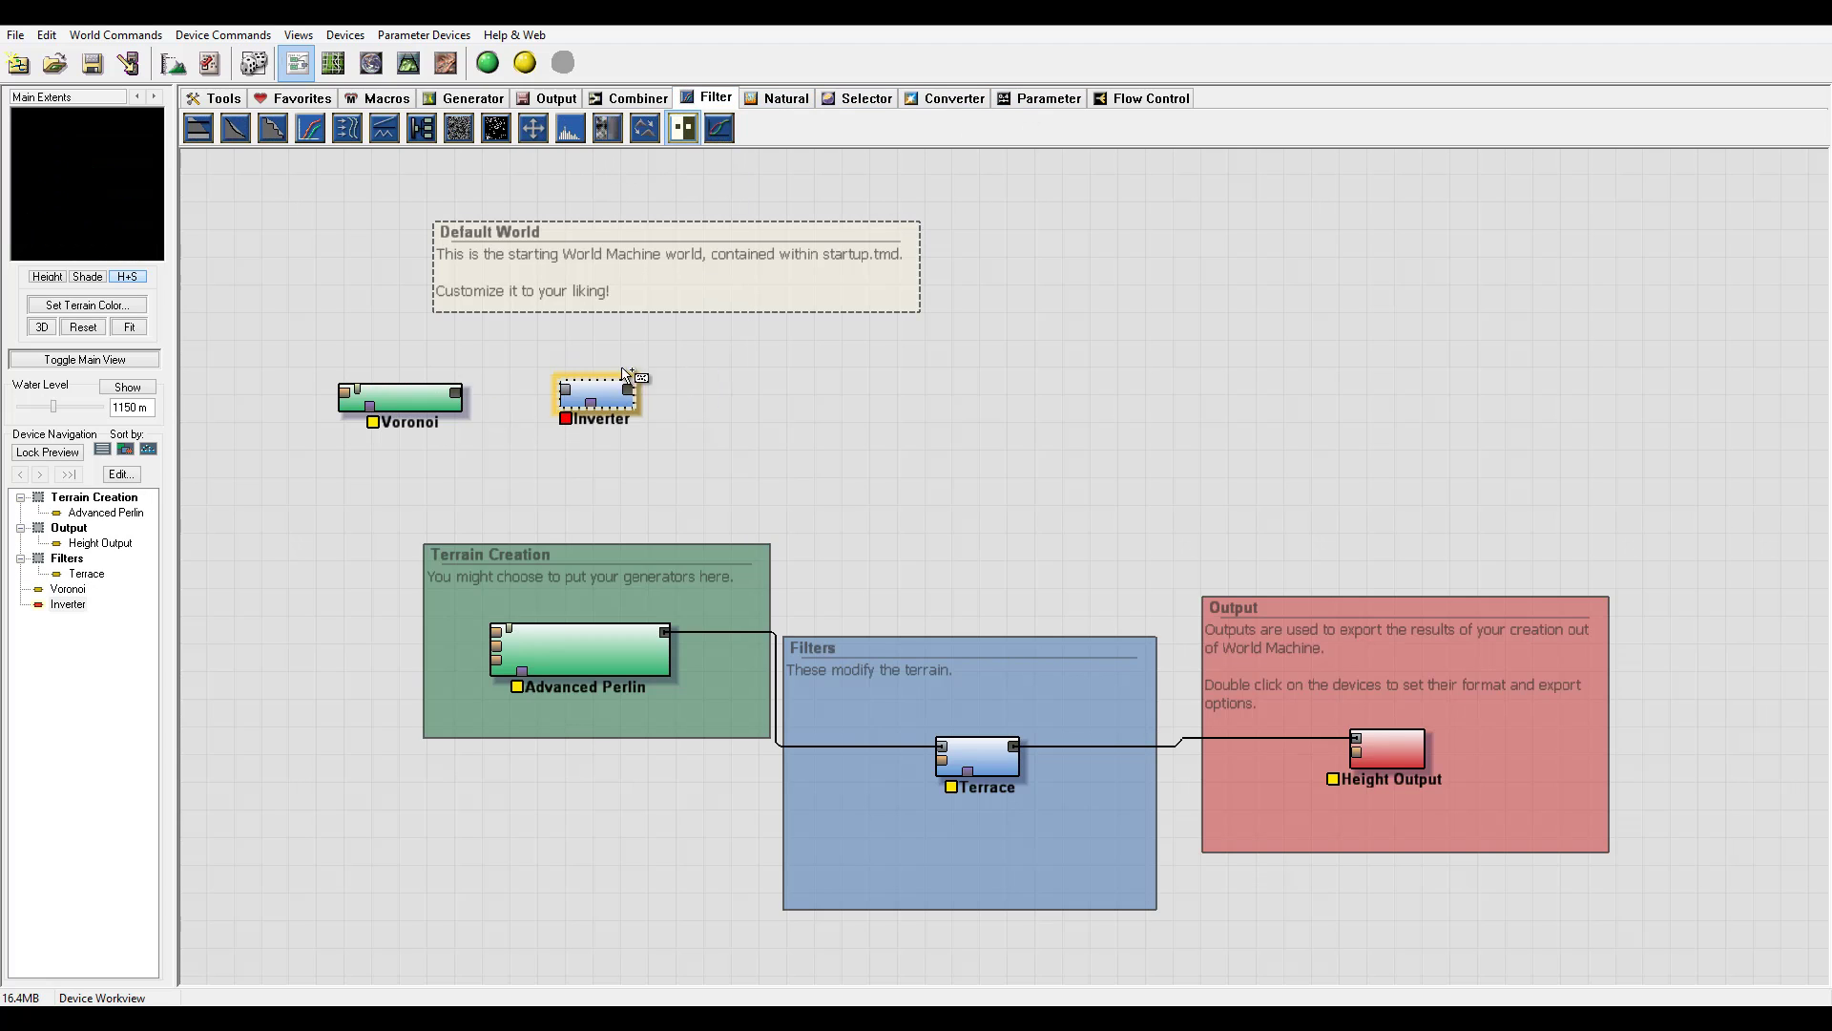
drag(456, 392, 561, 392)
click(604, 405)
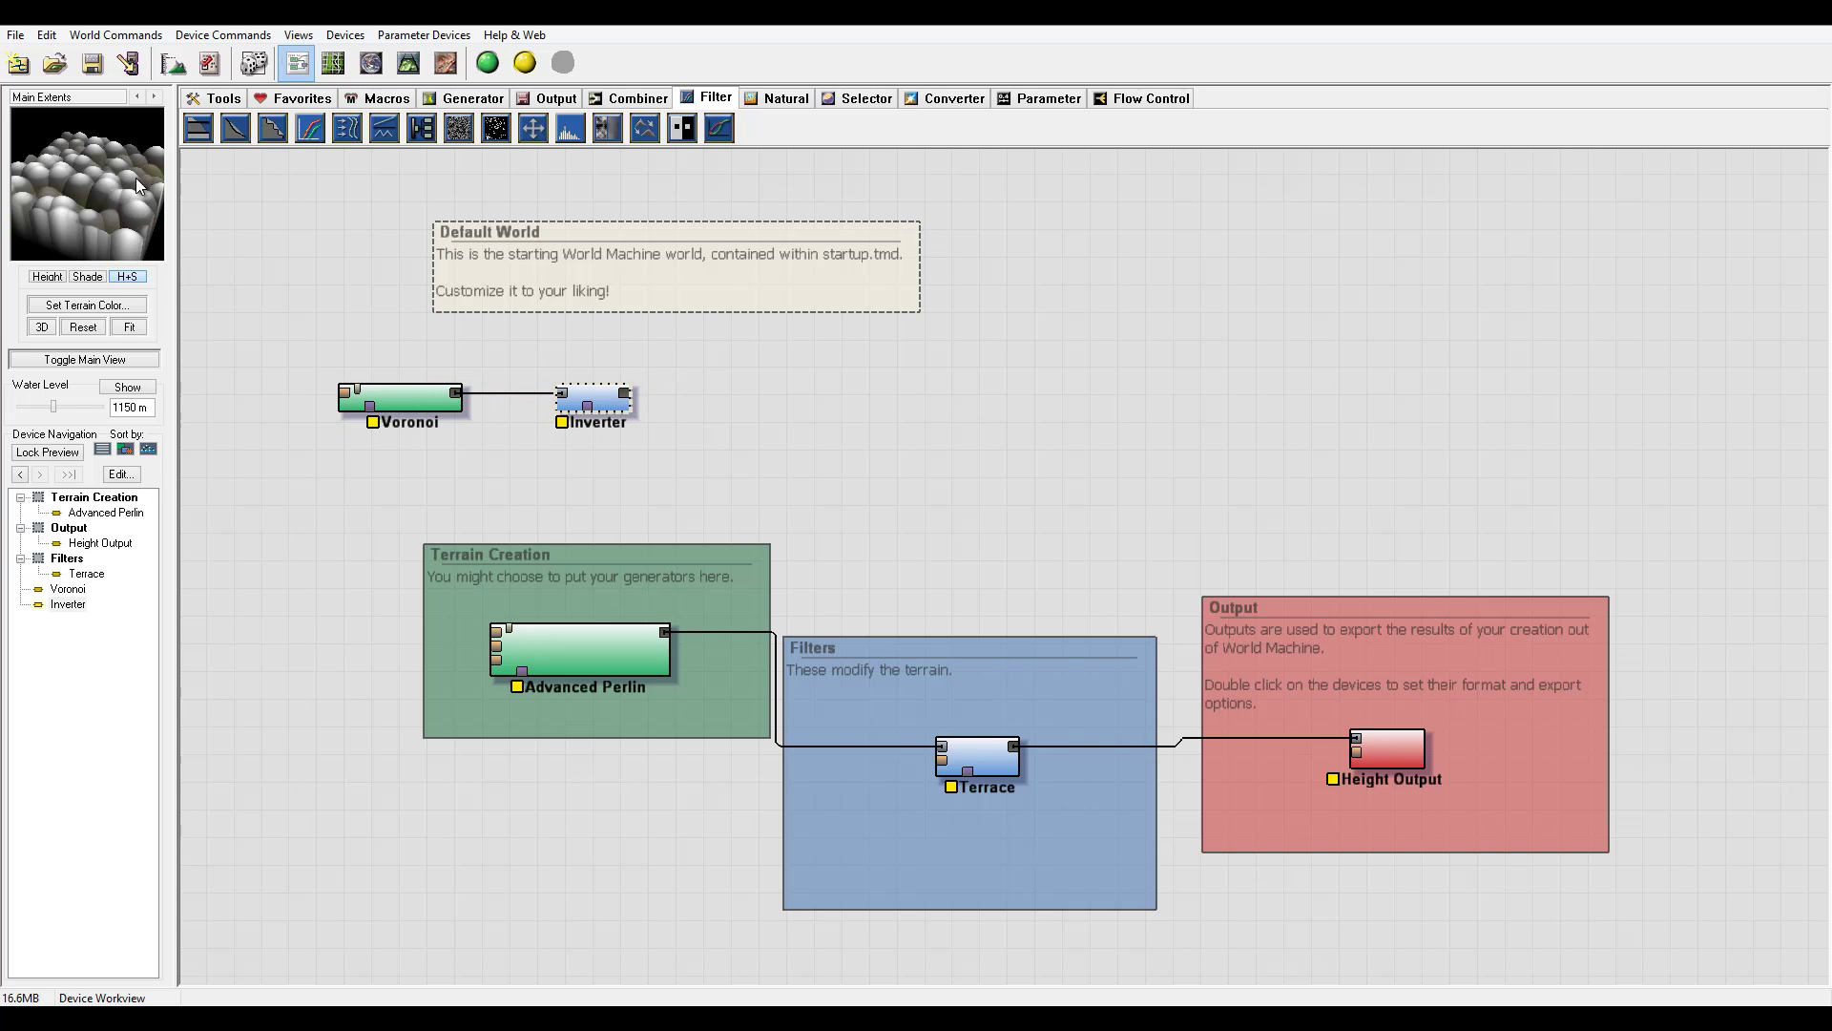
drag(133, 168, 161, 227)
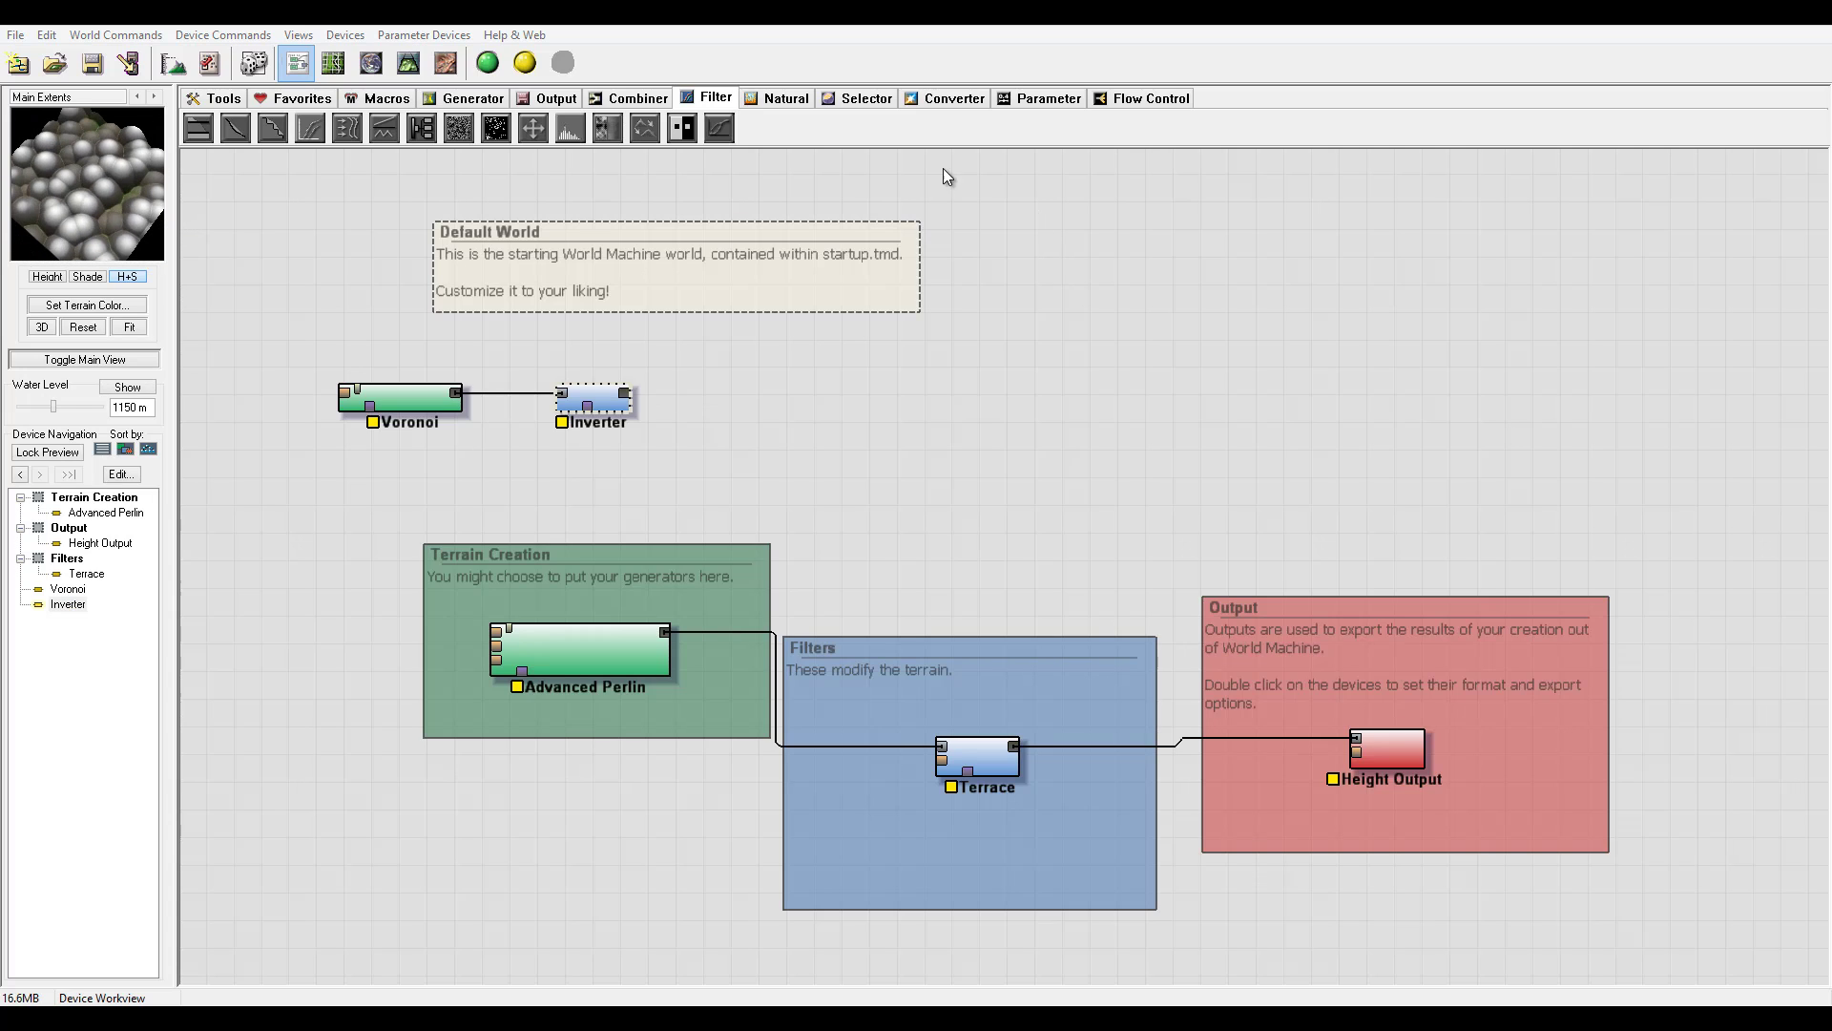
drag(107, 191, 68, 191)
Step: Reduce the Voronoi scale and re-preview the Inverter output at a lower angle
click(432, 395)
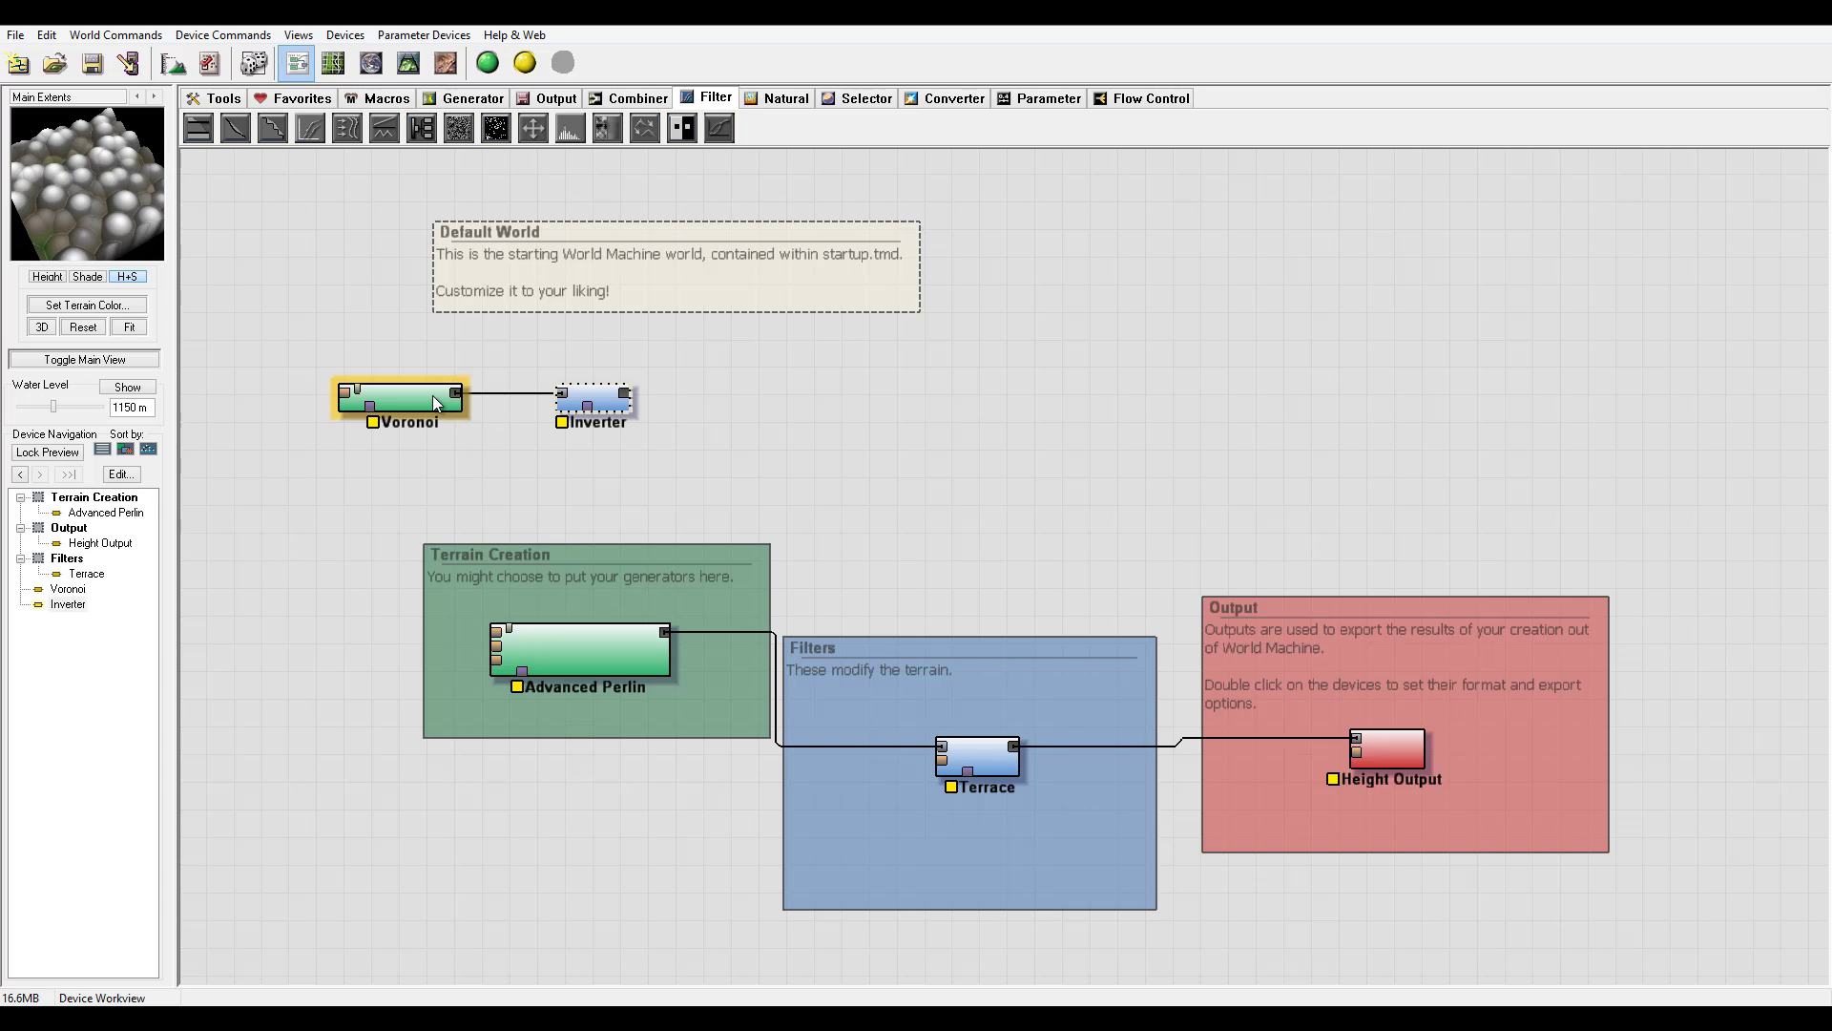
double_click(432, 395)
drag(890, 436, 846, 431)
click(834, 657)
click(594, 397)
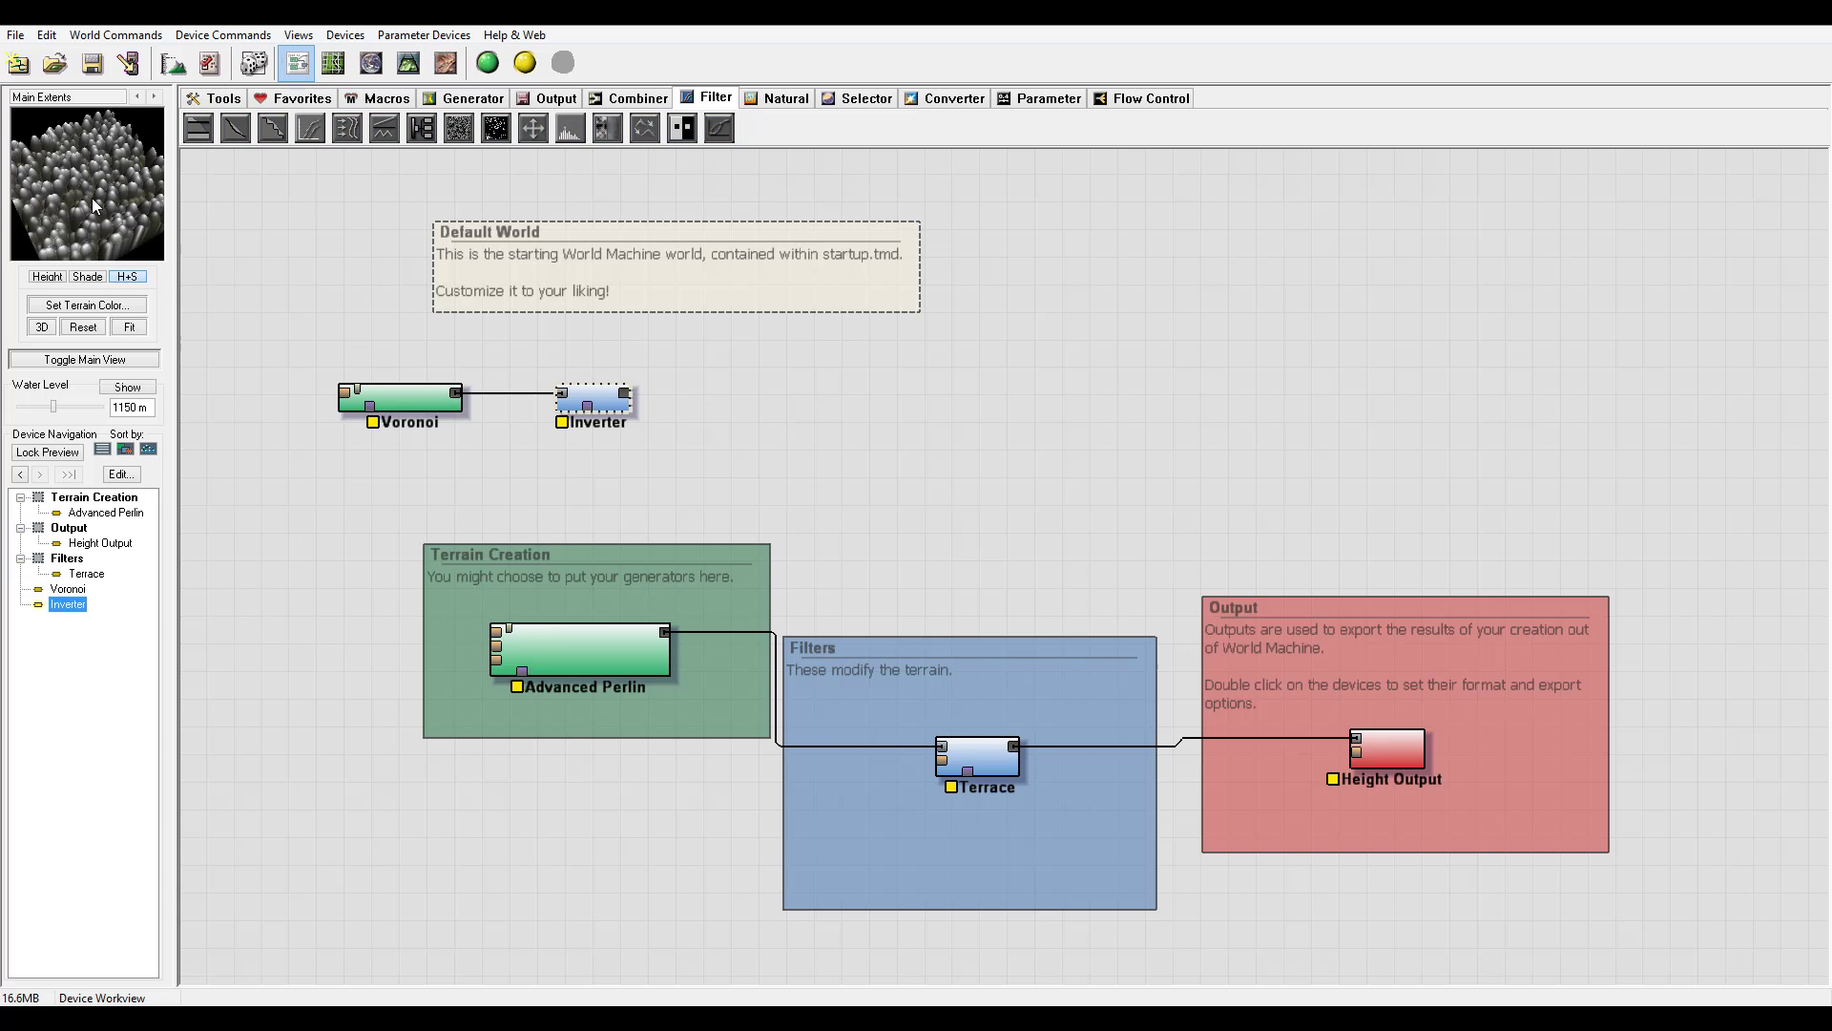
mouse_move(95, 204)
mouse_down()
mouse_move(105, 189)
mouse_move(59, 165)
mouse_move(49, 209)
mouse_move(166, 179)
mouse_move(87, 140)
mouse_move(88, 120)
mouse_move(76, 178)
mouse_move(117, 174)
mouse_move(91, 158)
mouse_move(94, 198)
mouse_up()
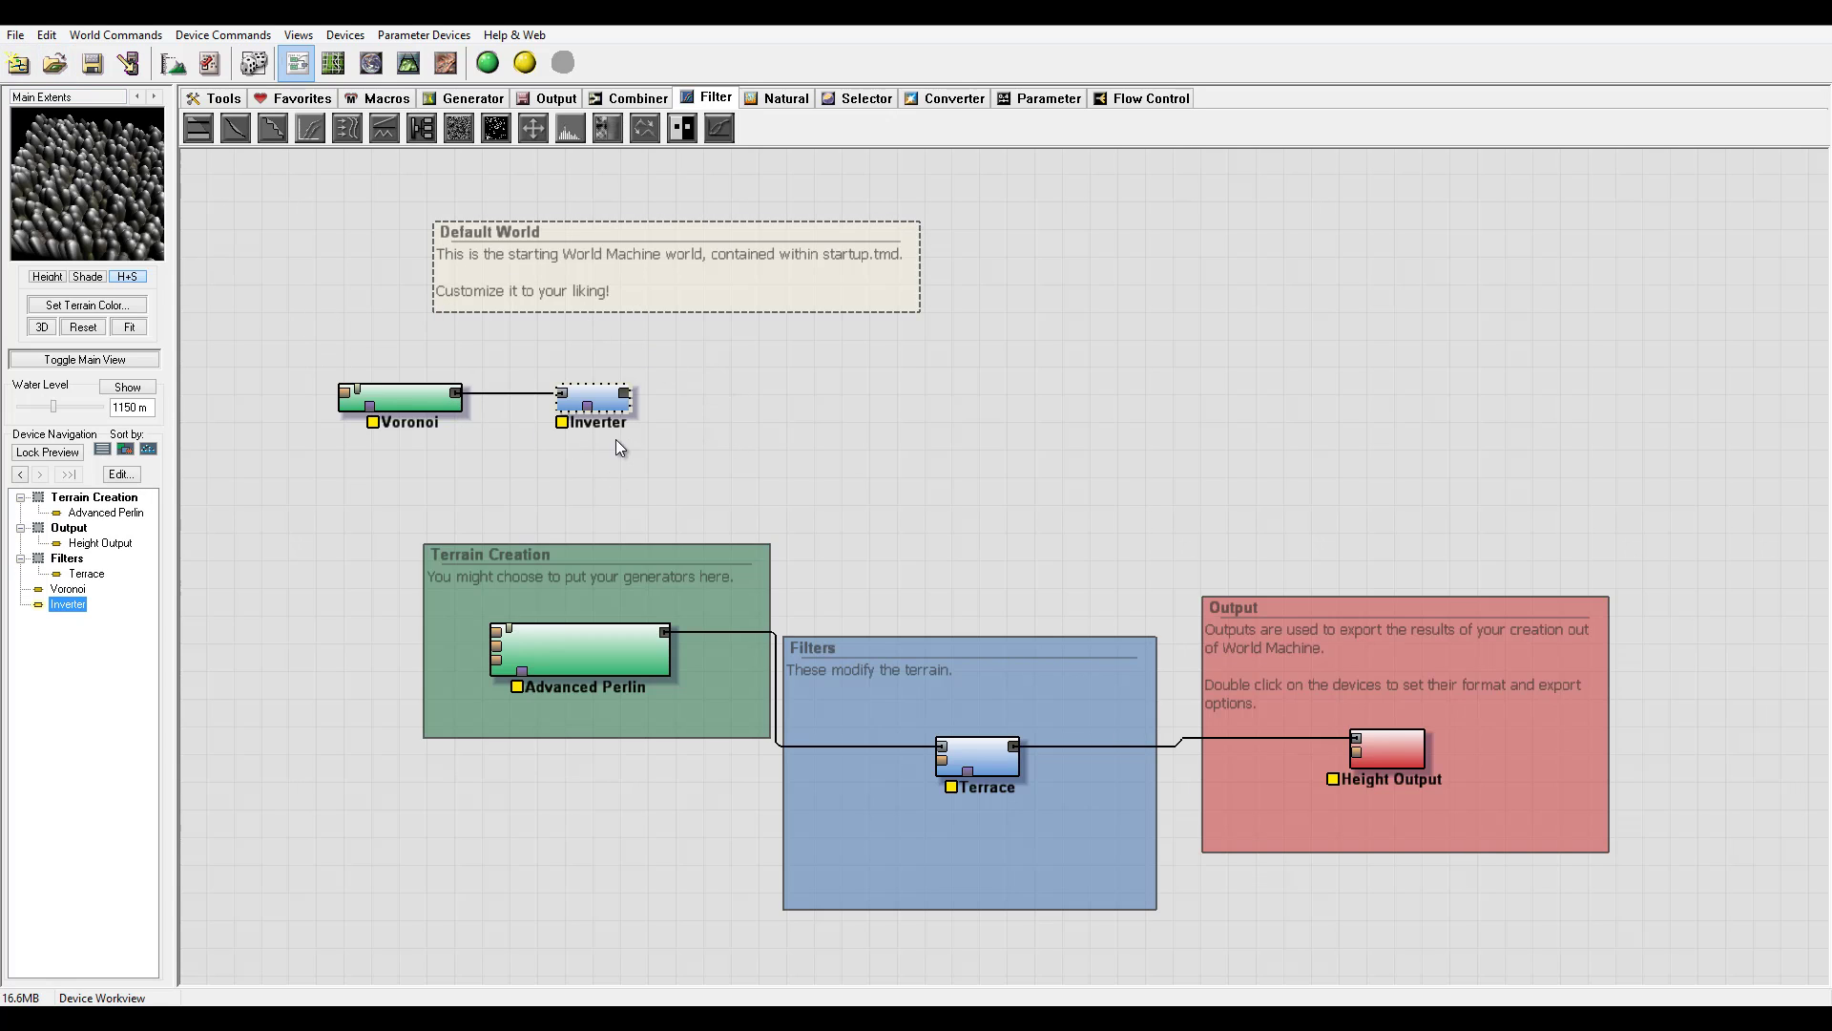
Step: Try wiring the Inverter output into Advanced Perlin and view the terrain obliquely
click(626, 392)
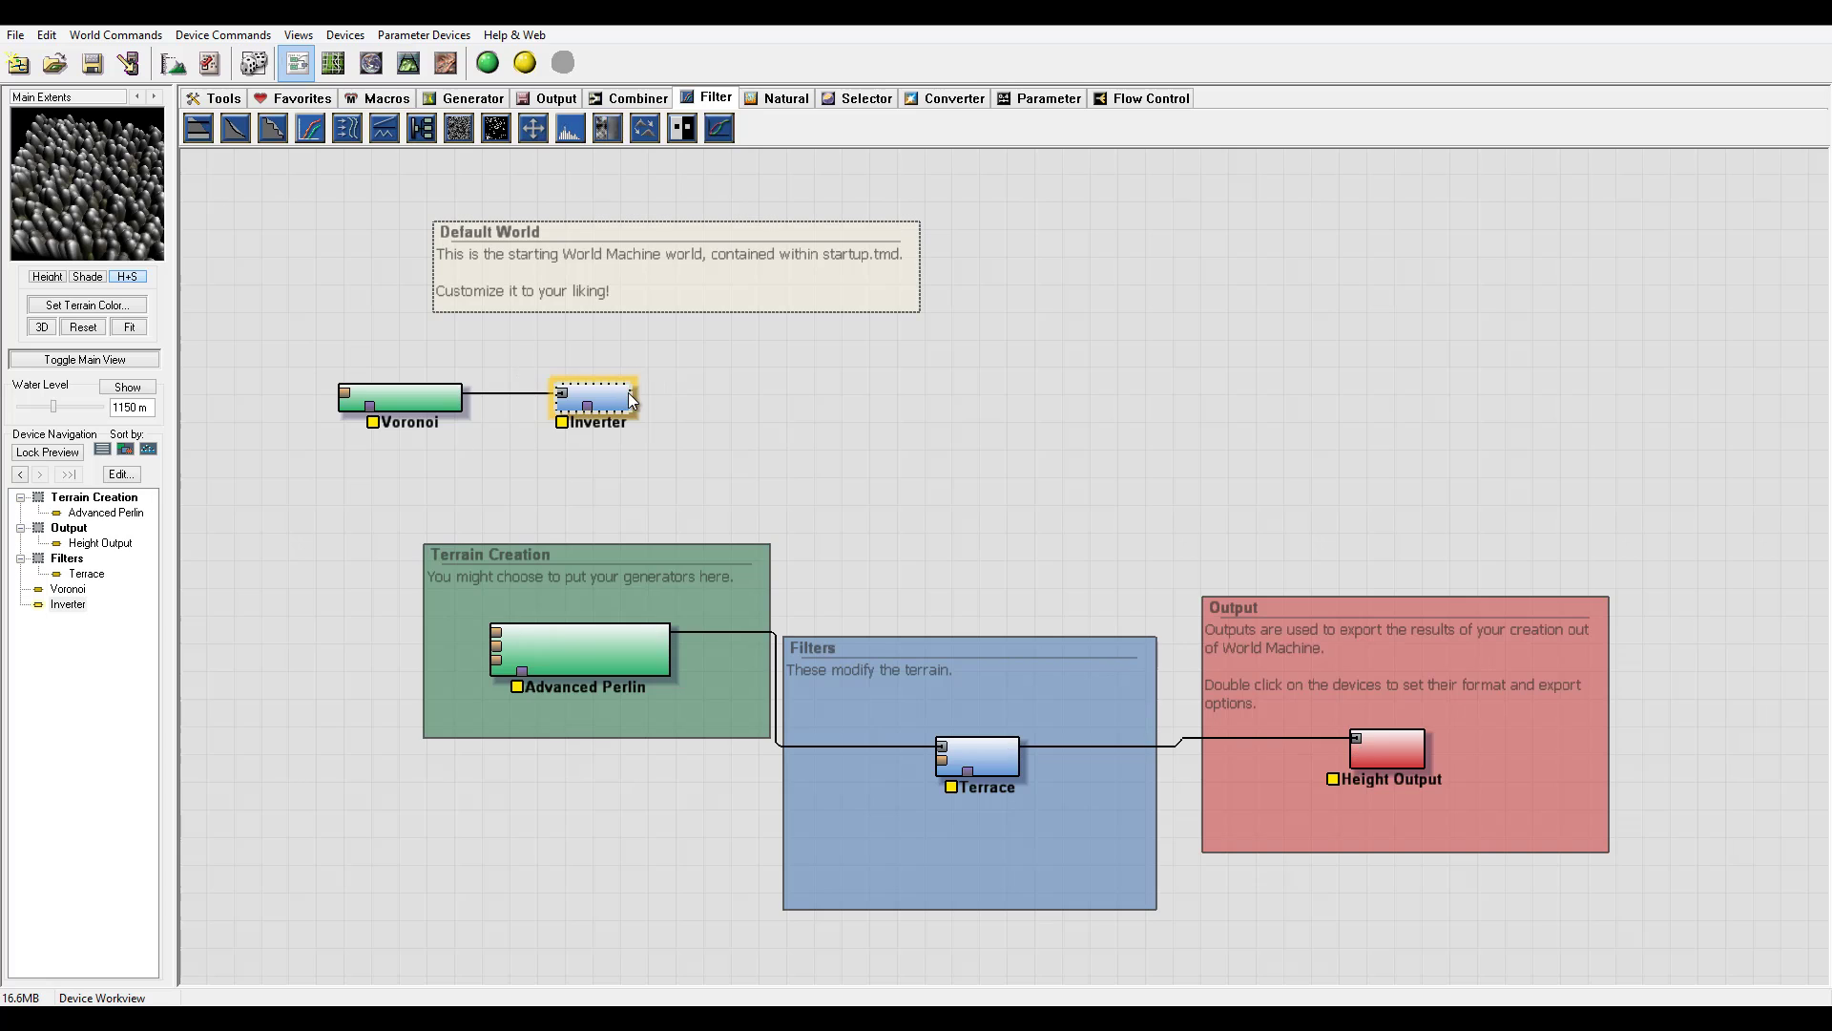
drag(628, 392, 659, 616)
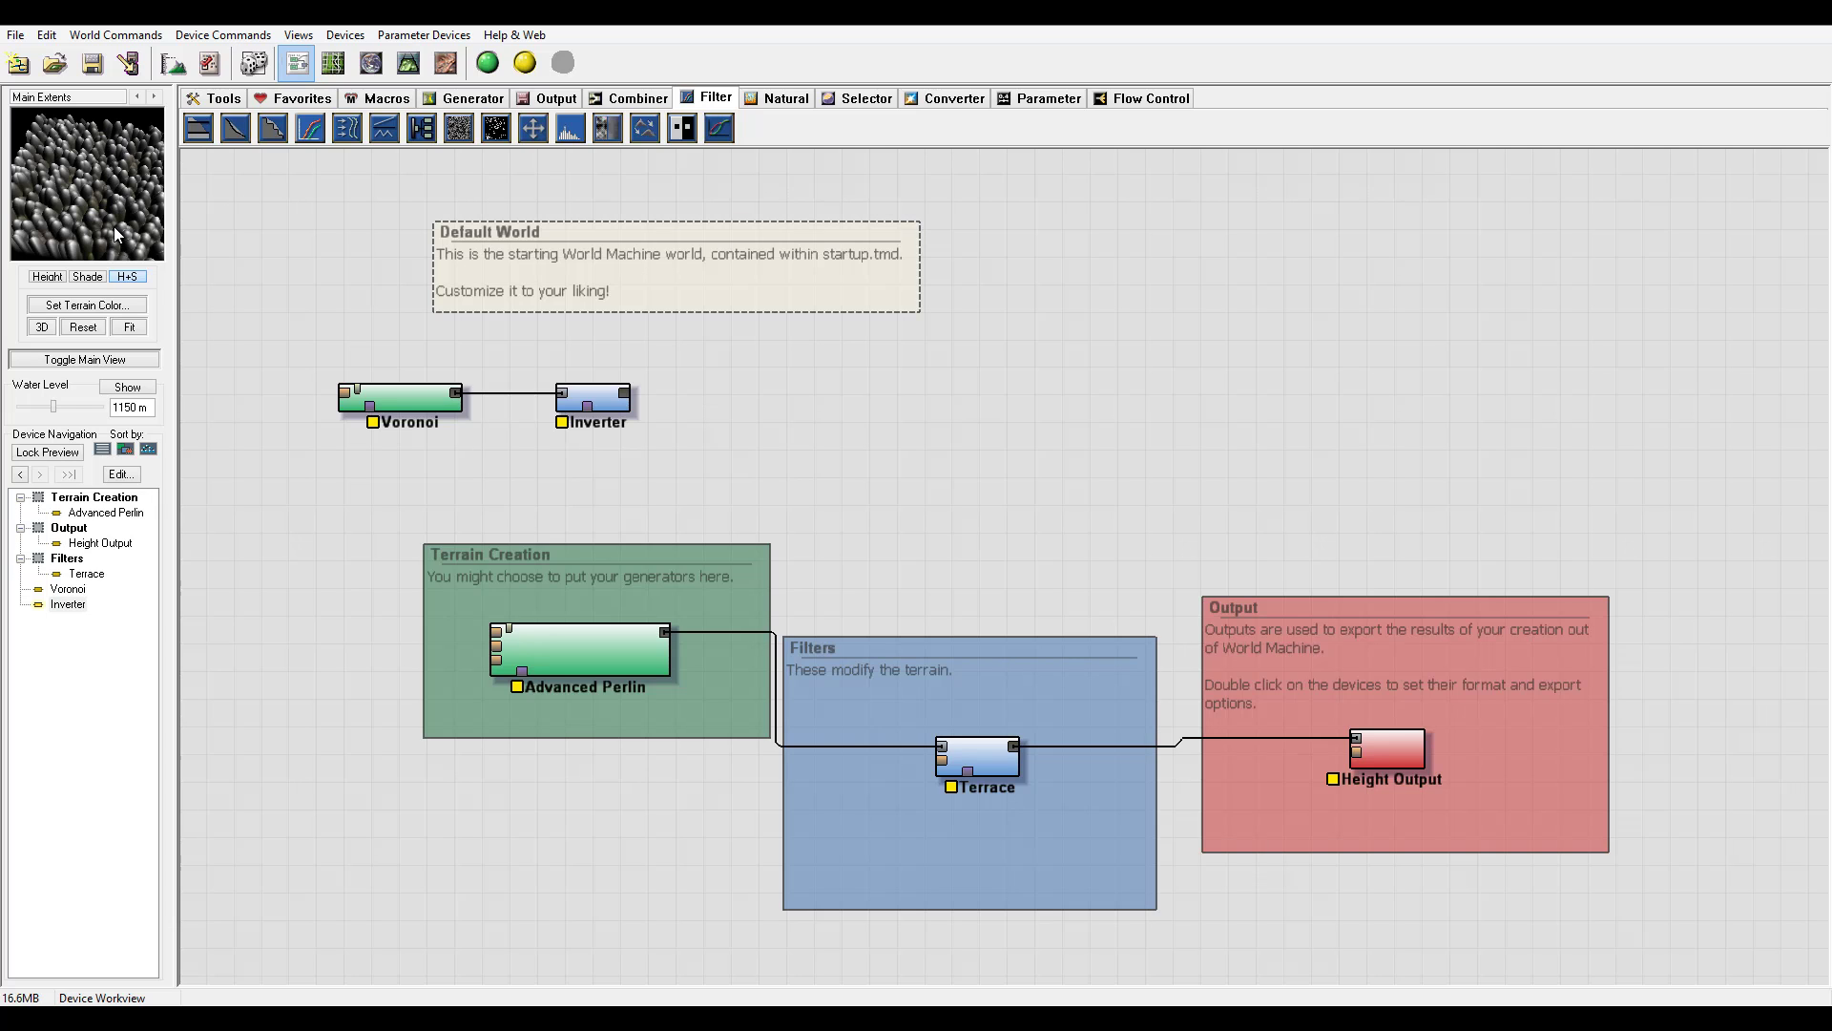
drag(113, 226, 29, 176)
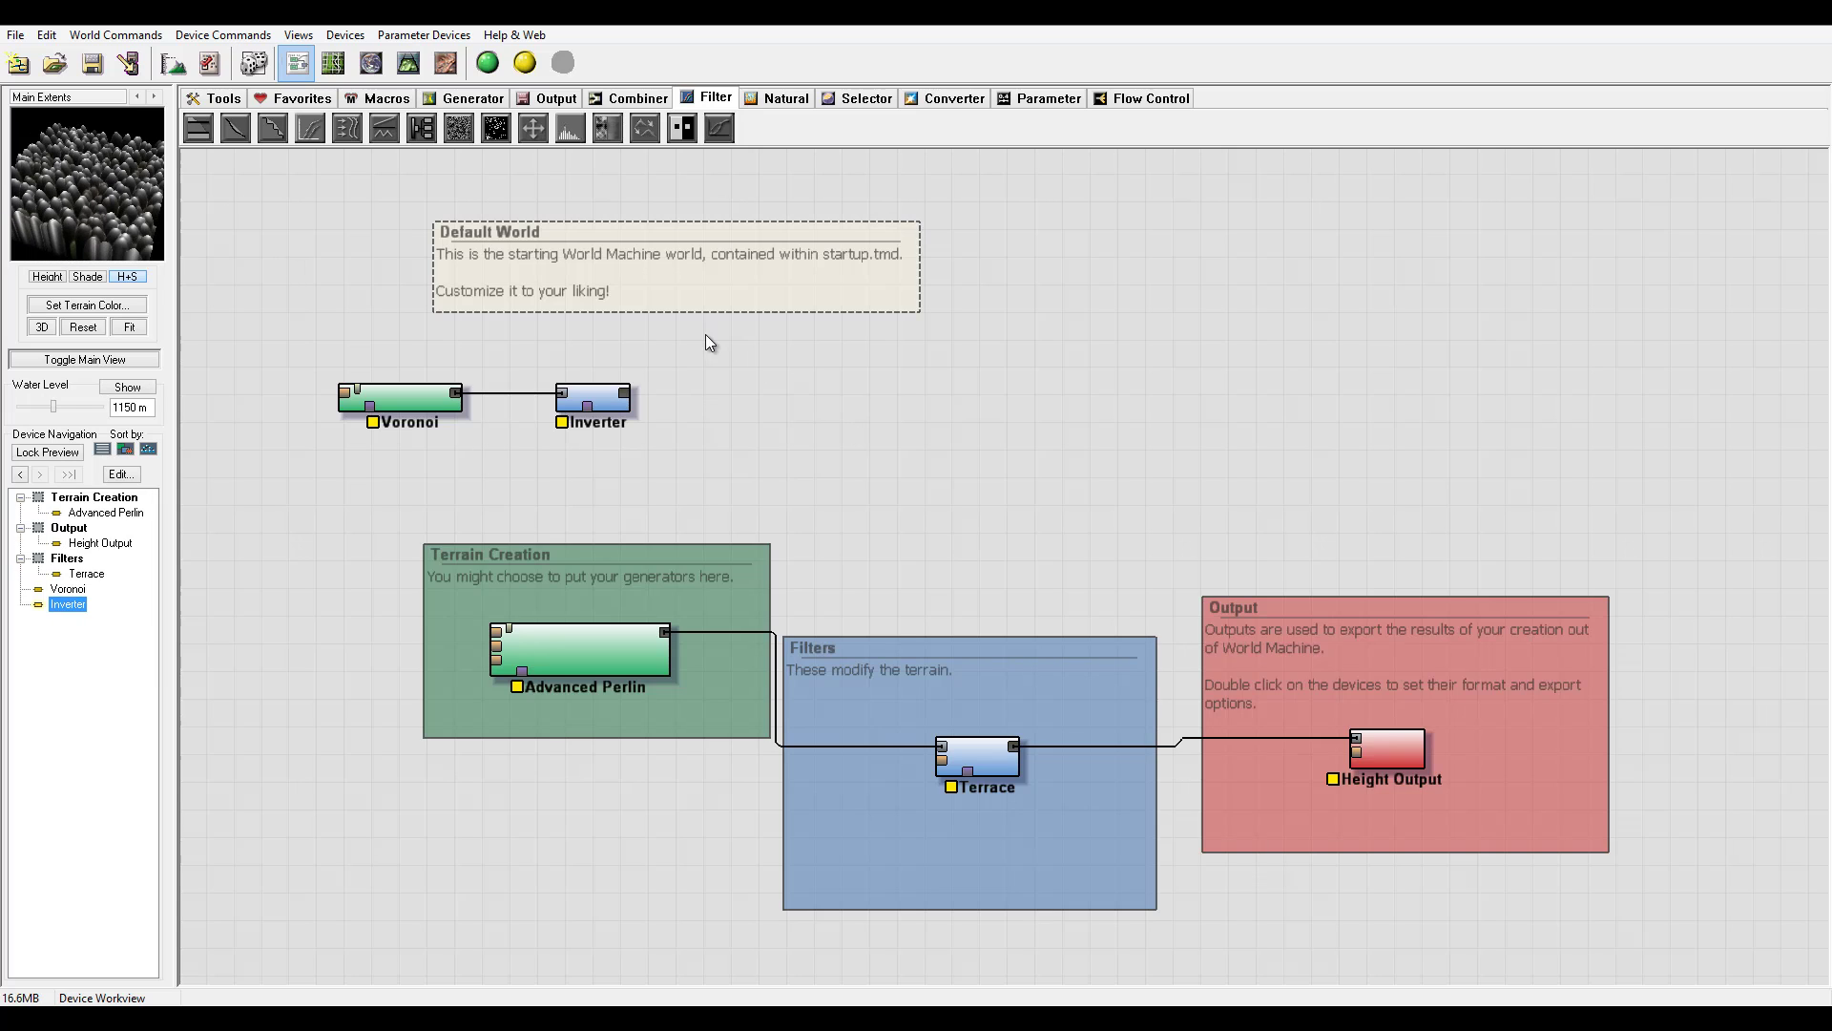
Step: Delete the Voronoi and Inverter devices together, confirming the warning
drag(749, 349, 347, 467)
key(Delete)
click(969, 550)
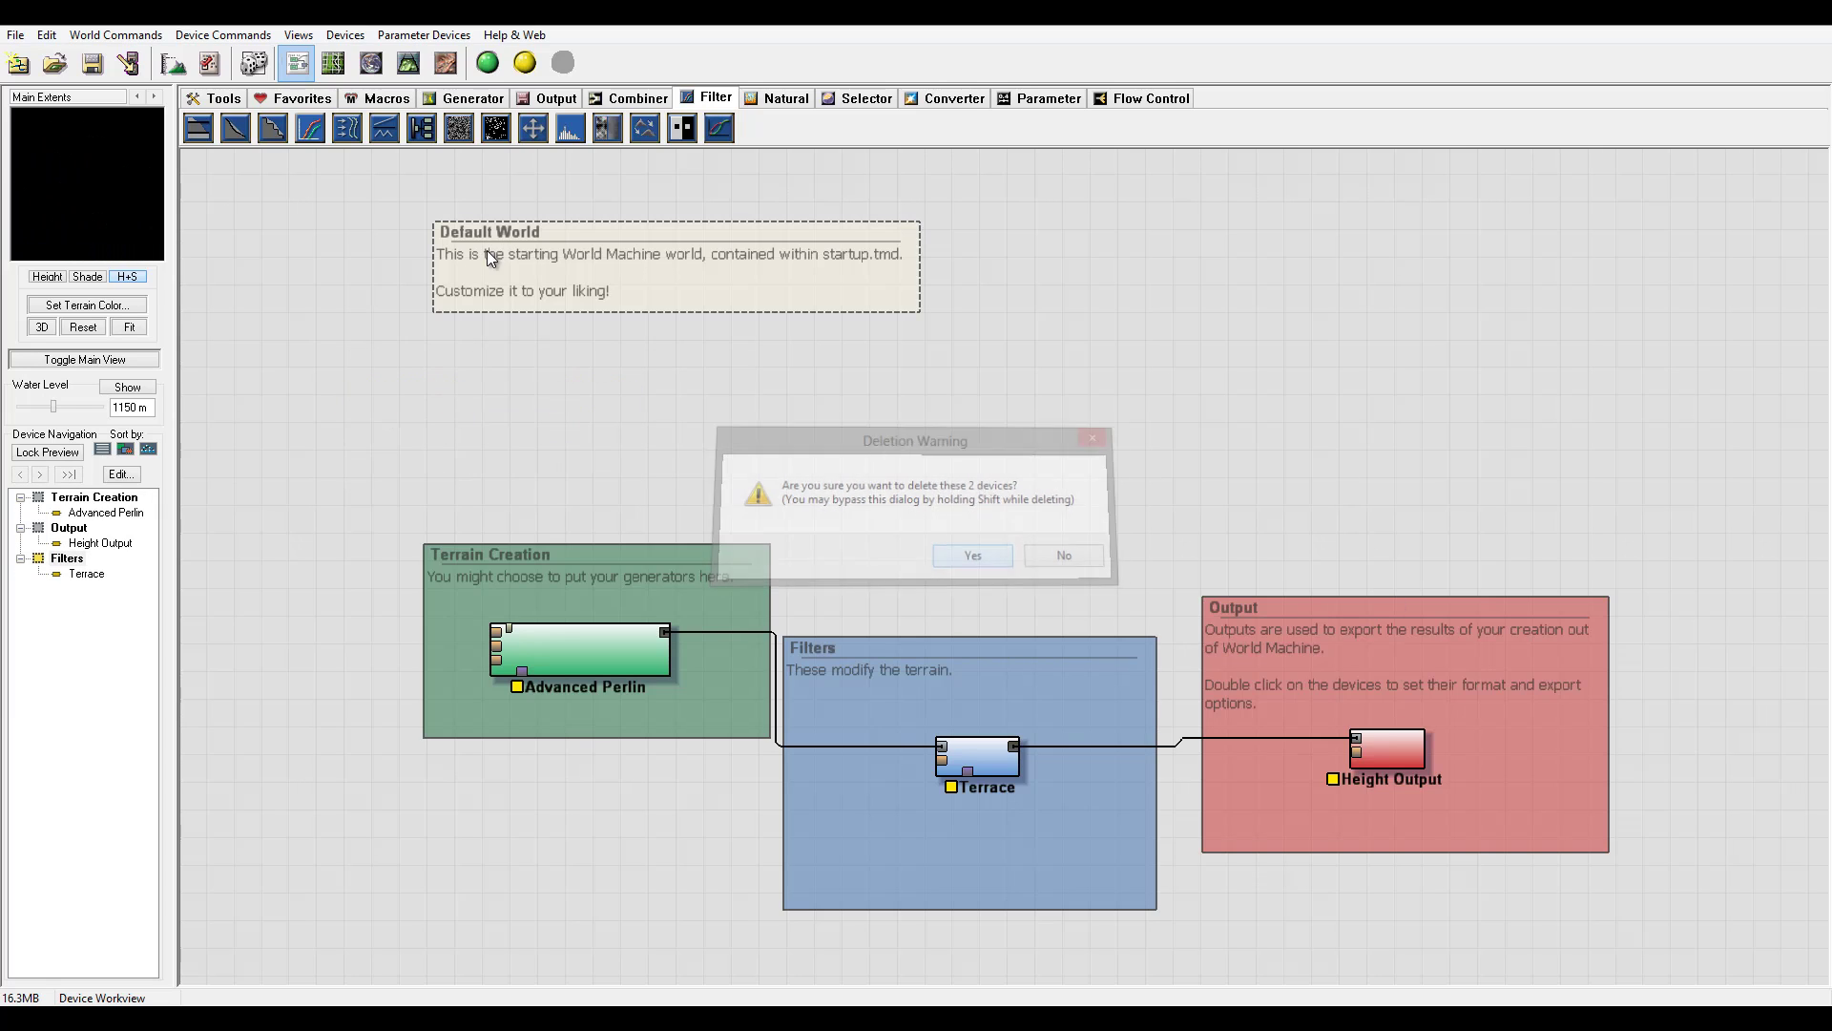
Step: Place a Color Generator, inspect its properties, then delete it
click(469, 100)
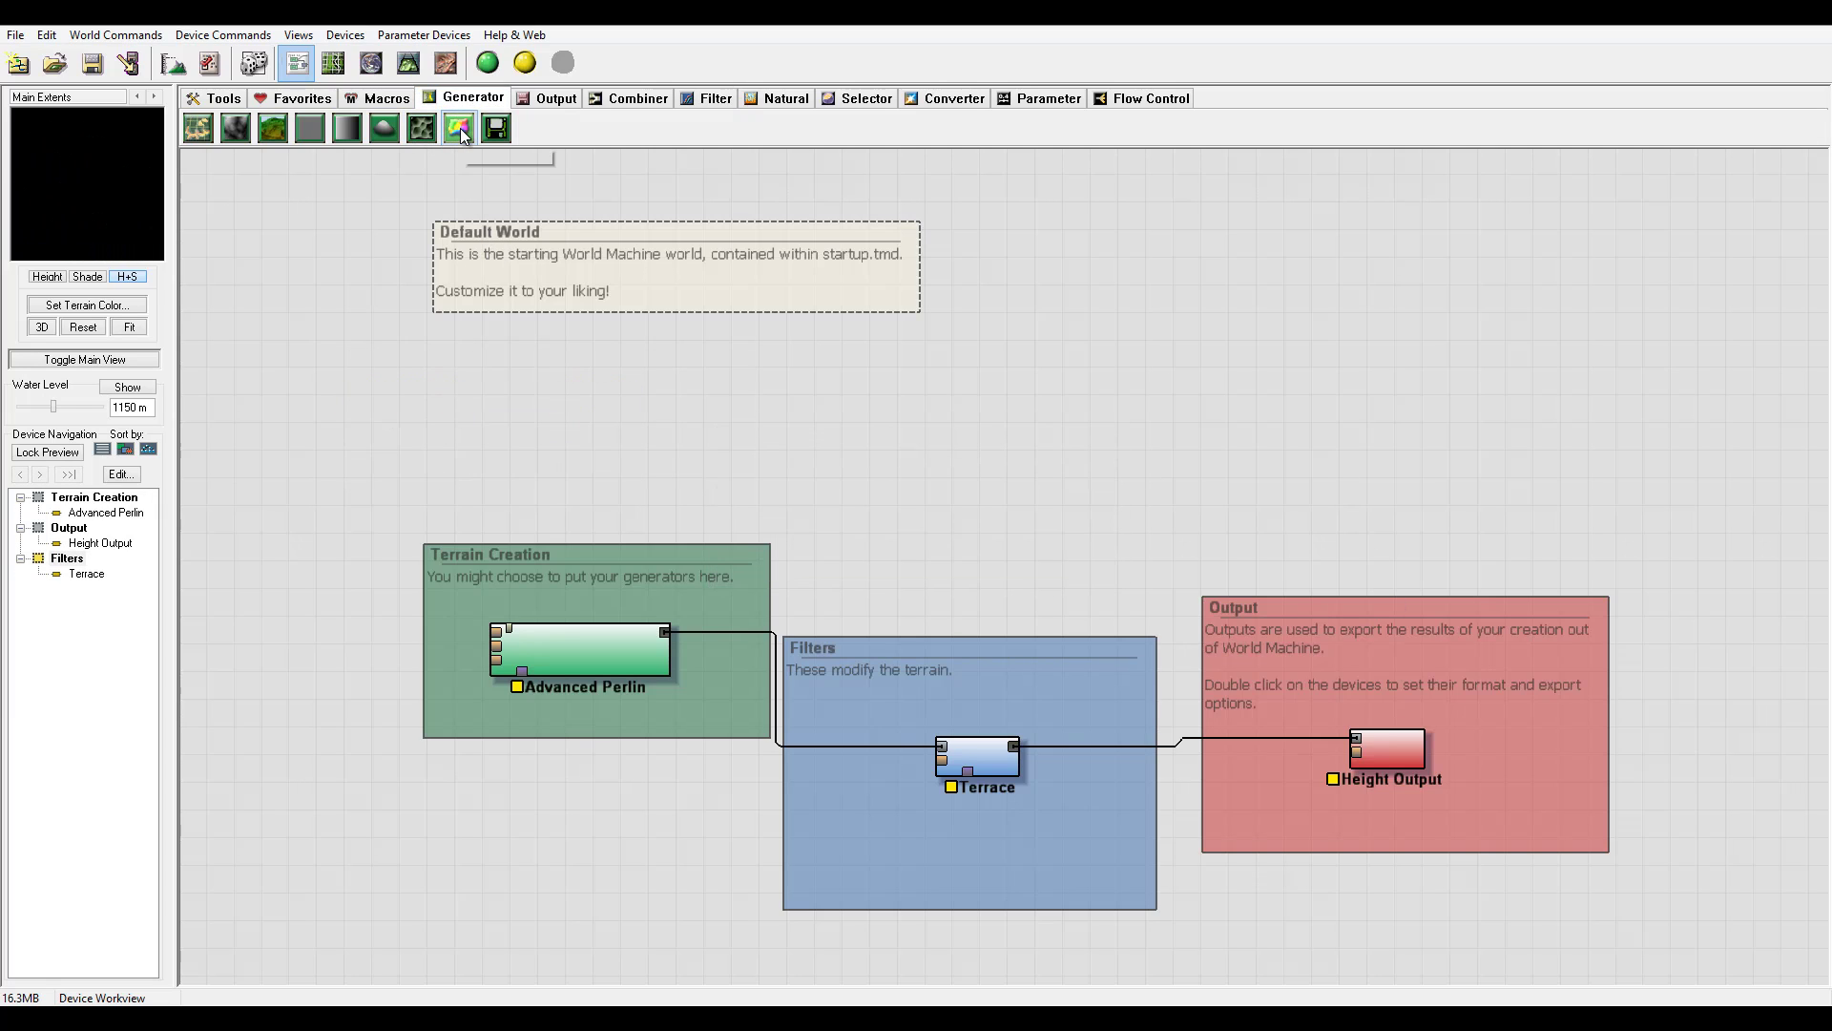
drag(460, 128, 521, 409)
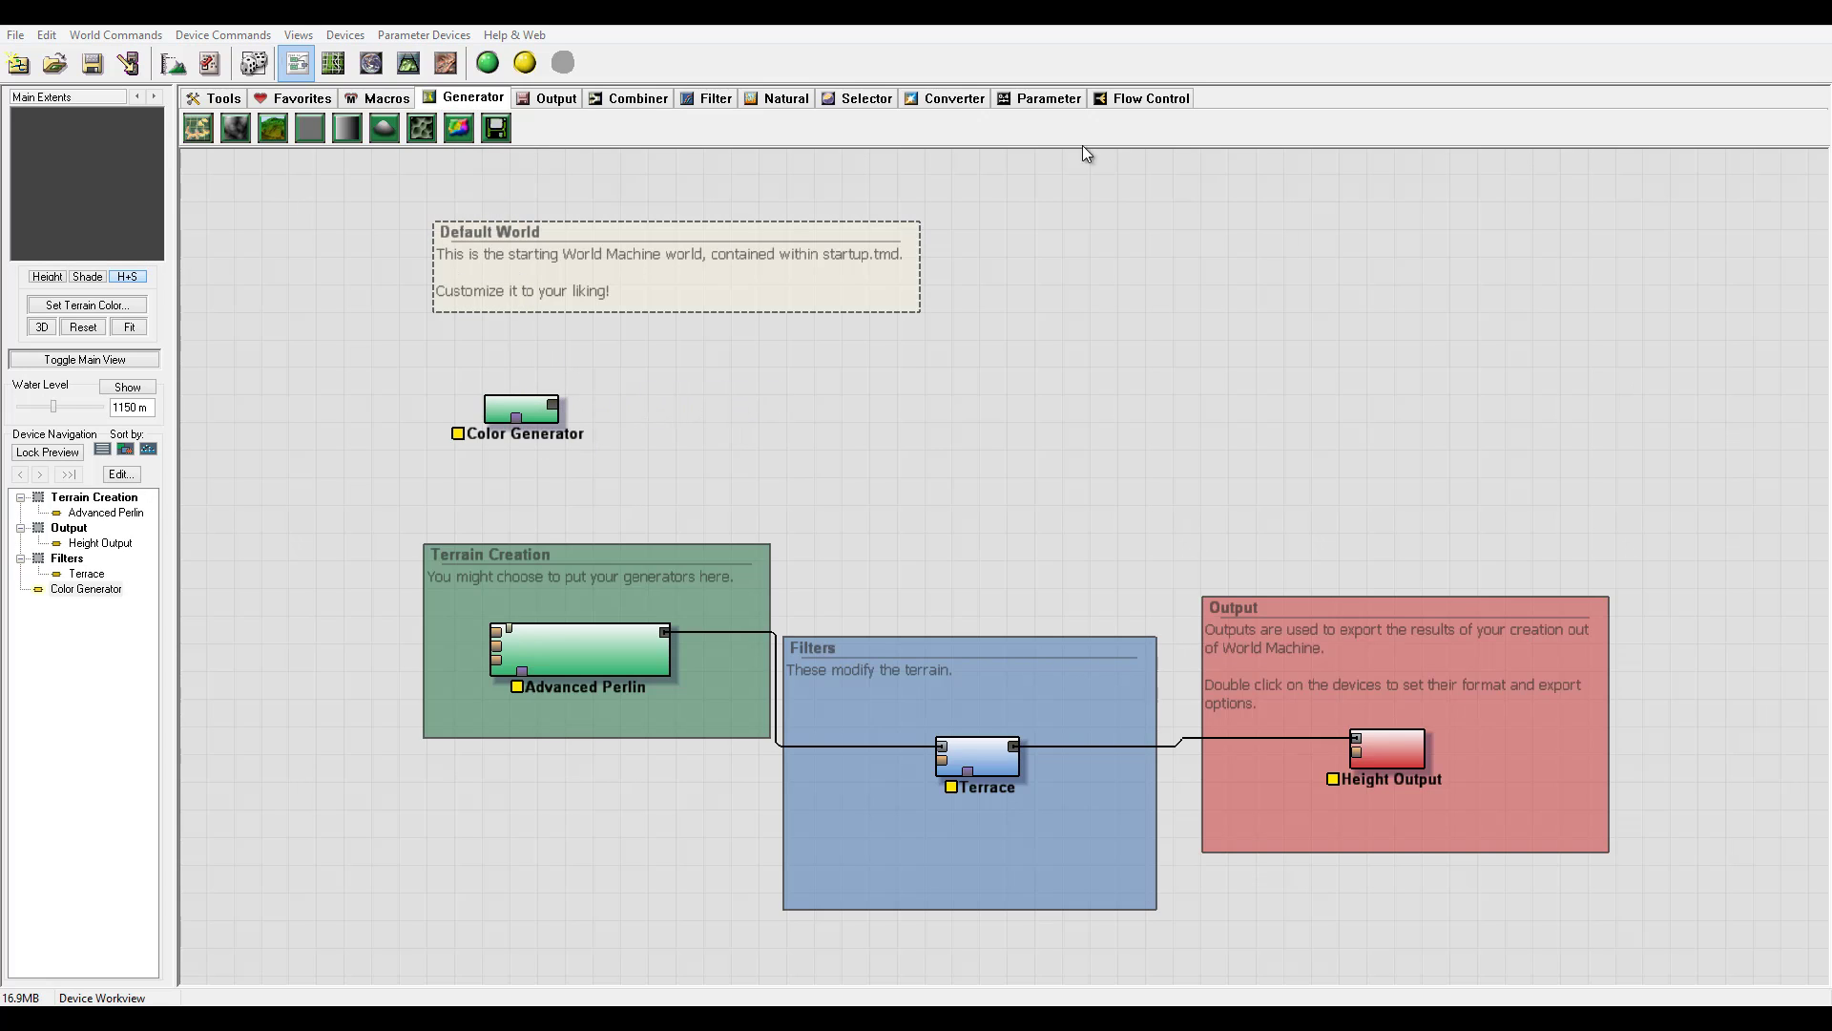
double_click(527, 401)
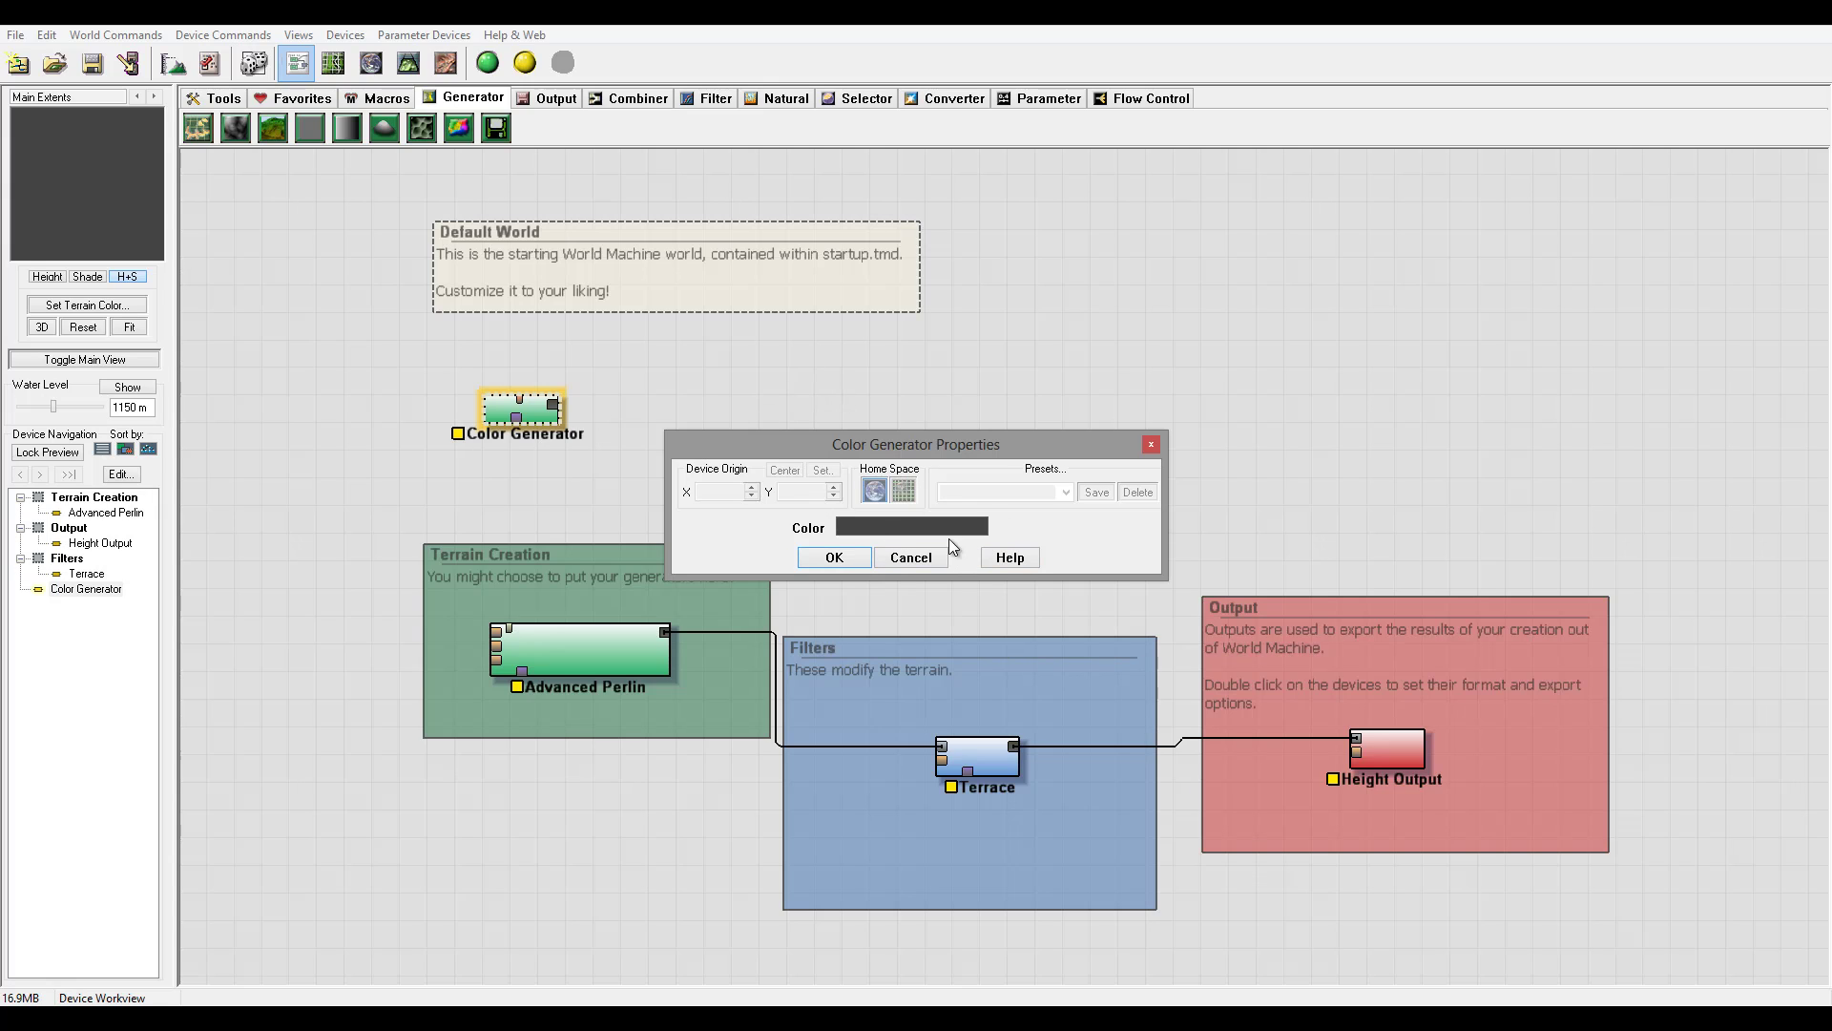
click(927, 557)
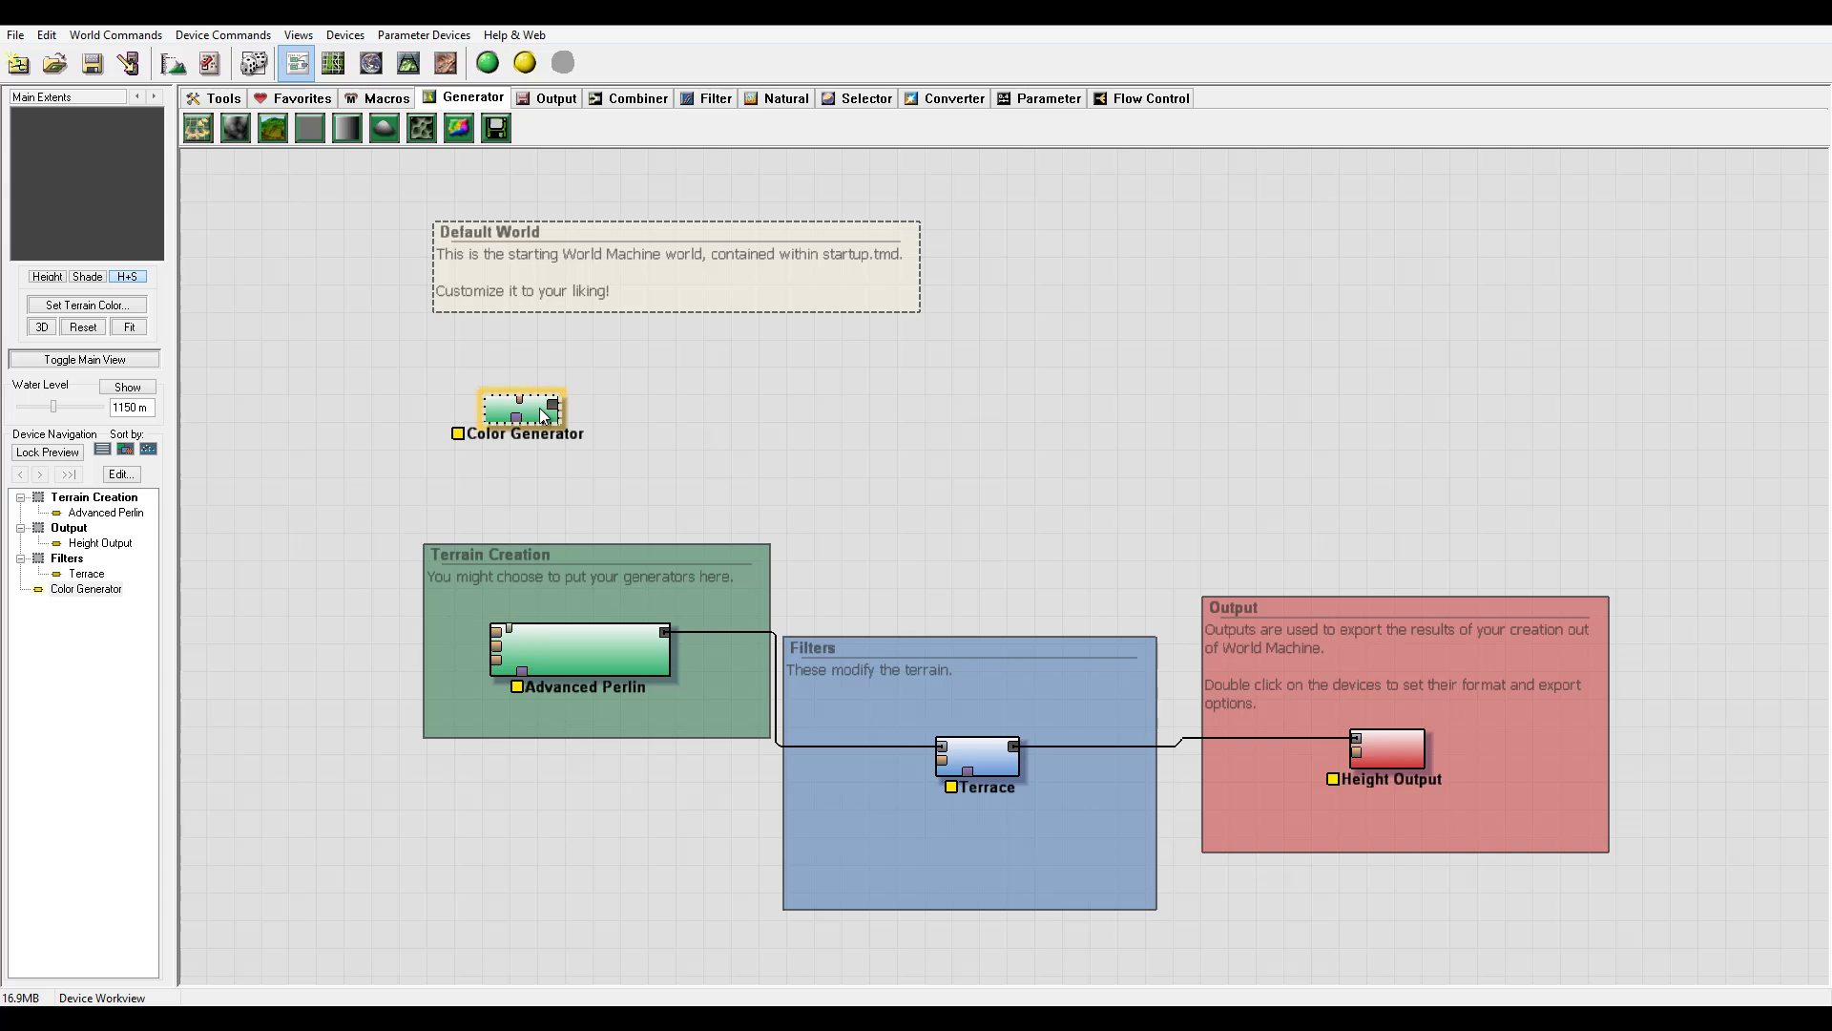
key(Delete)
Step: Confirm removing the Color Generator, place a File Input above Terrain Creation, and open its settings
key(Return)
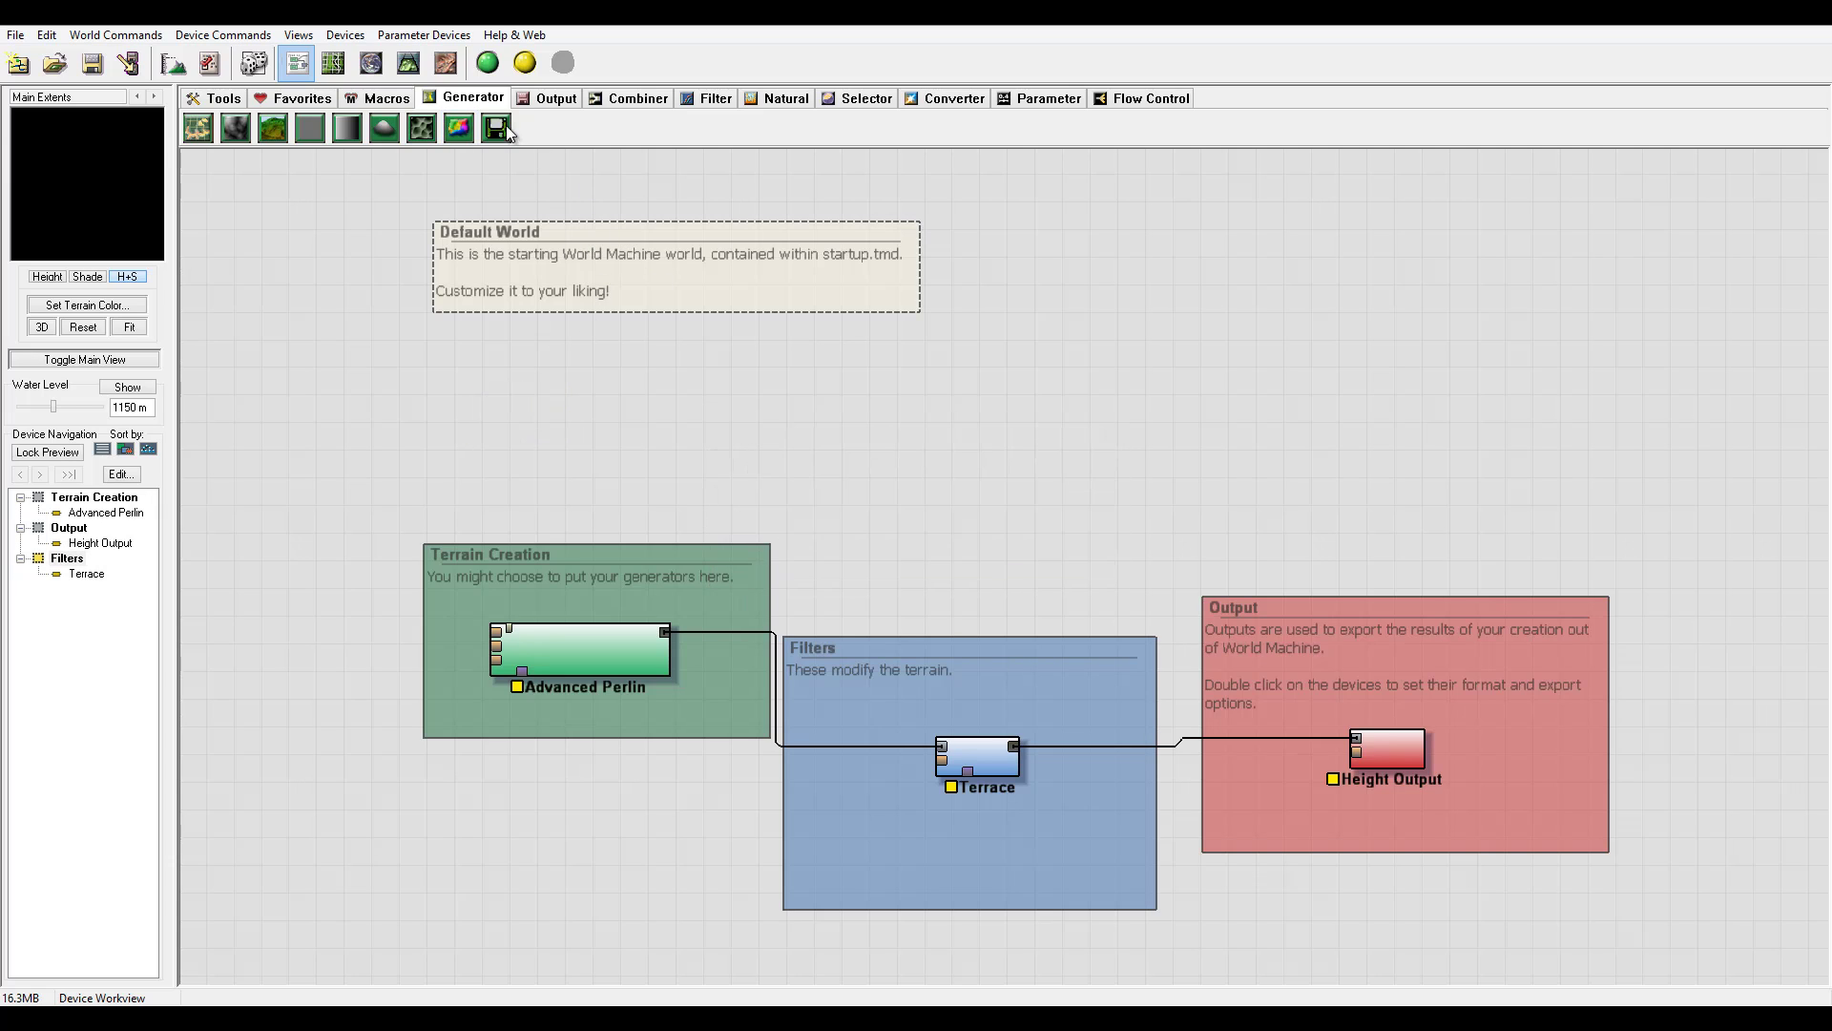
click(503, 128)
click(644, 410)
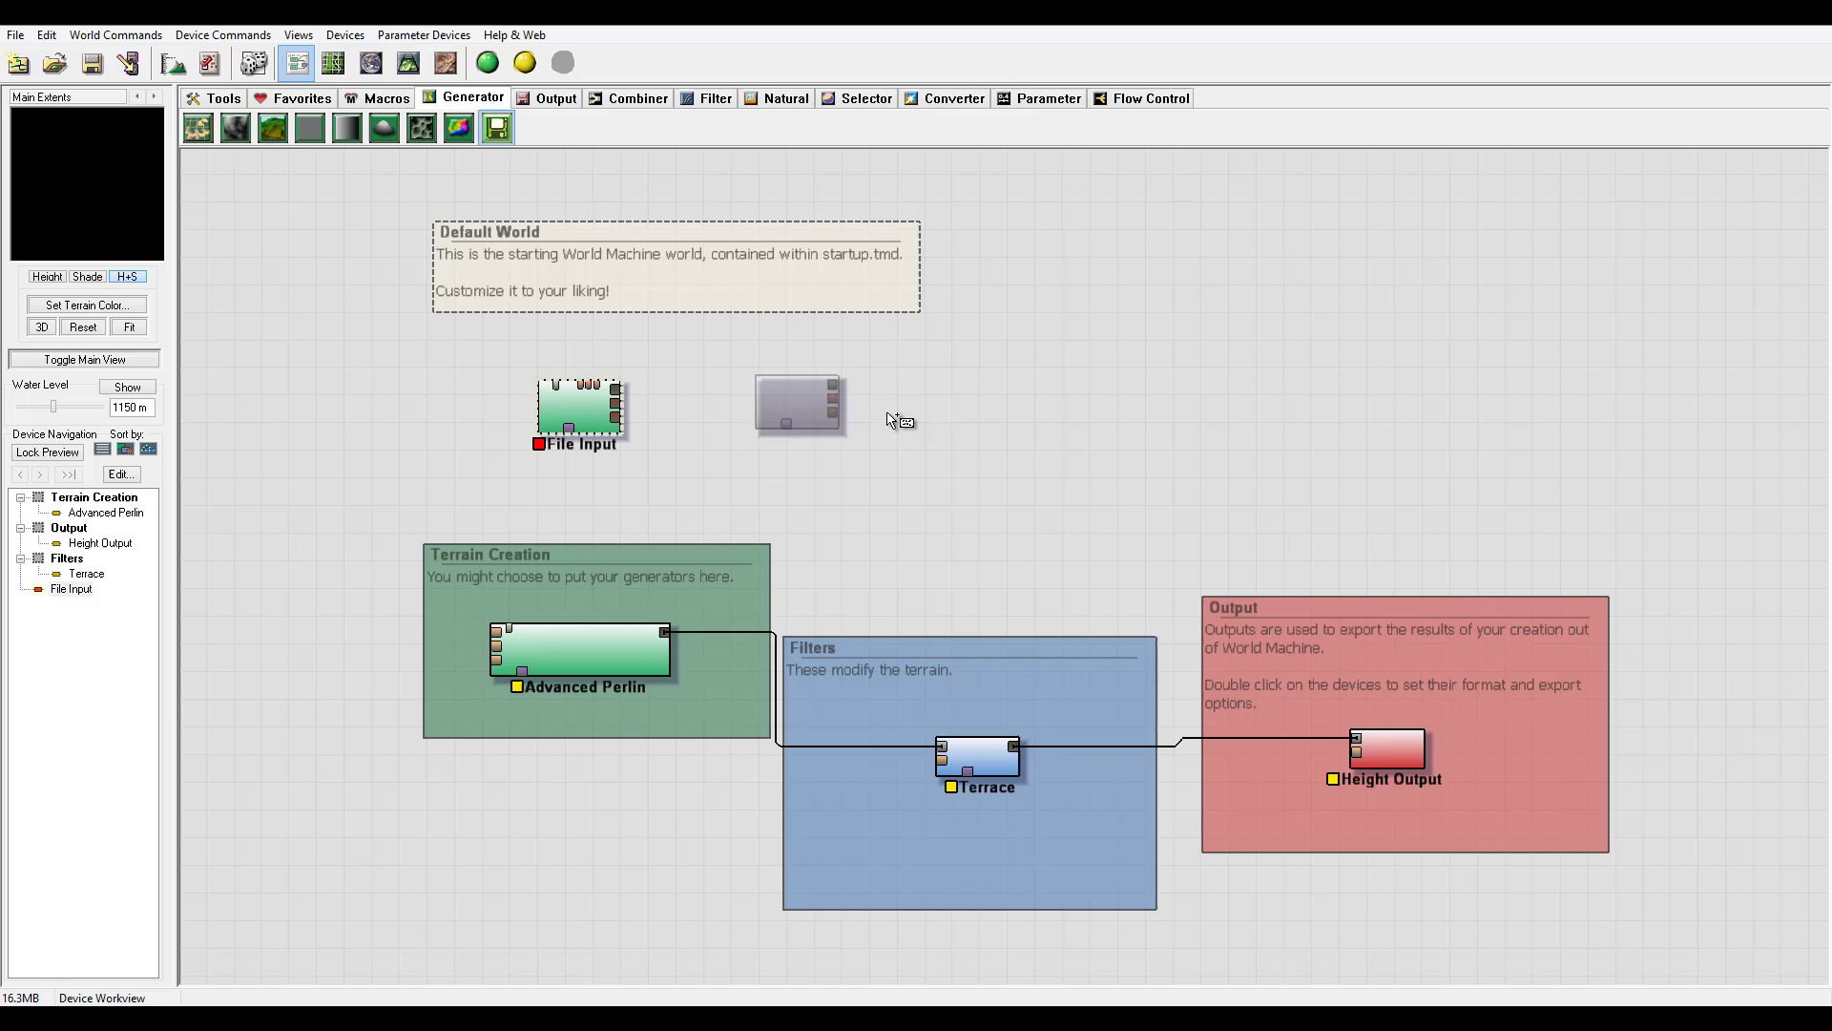
key(Escape)
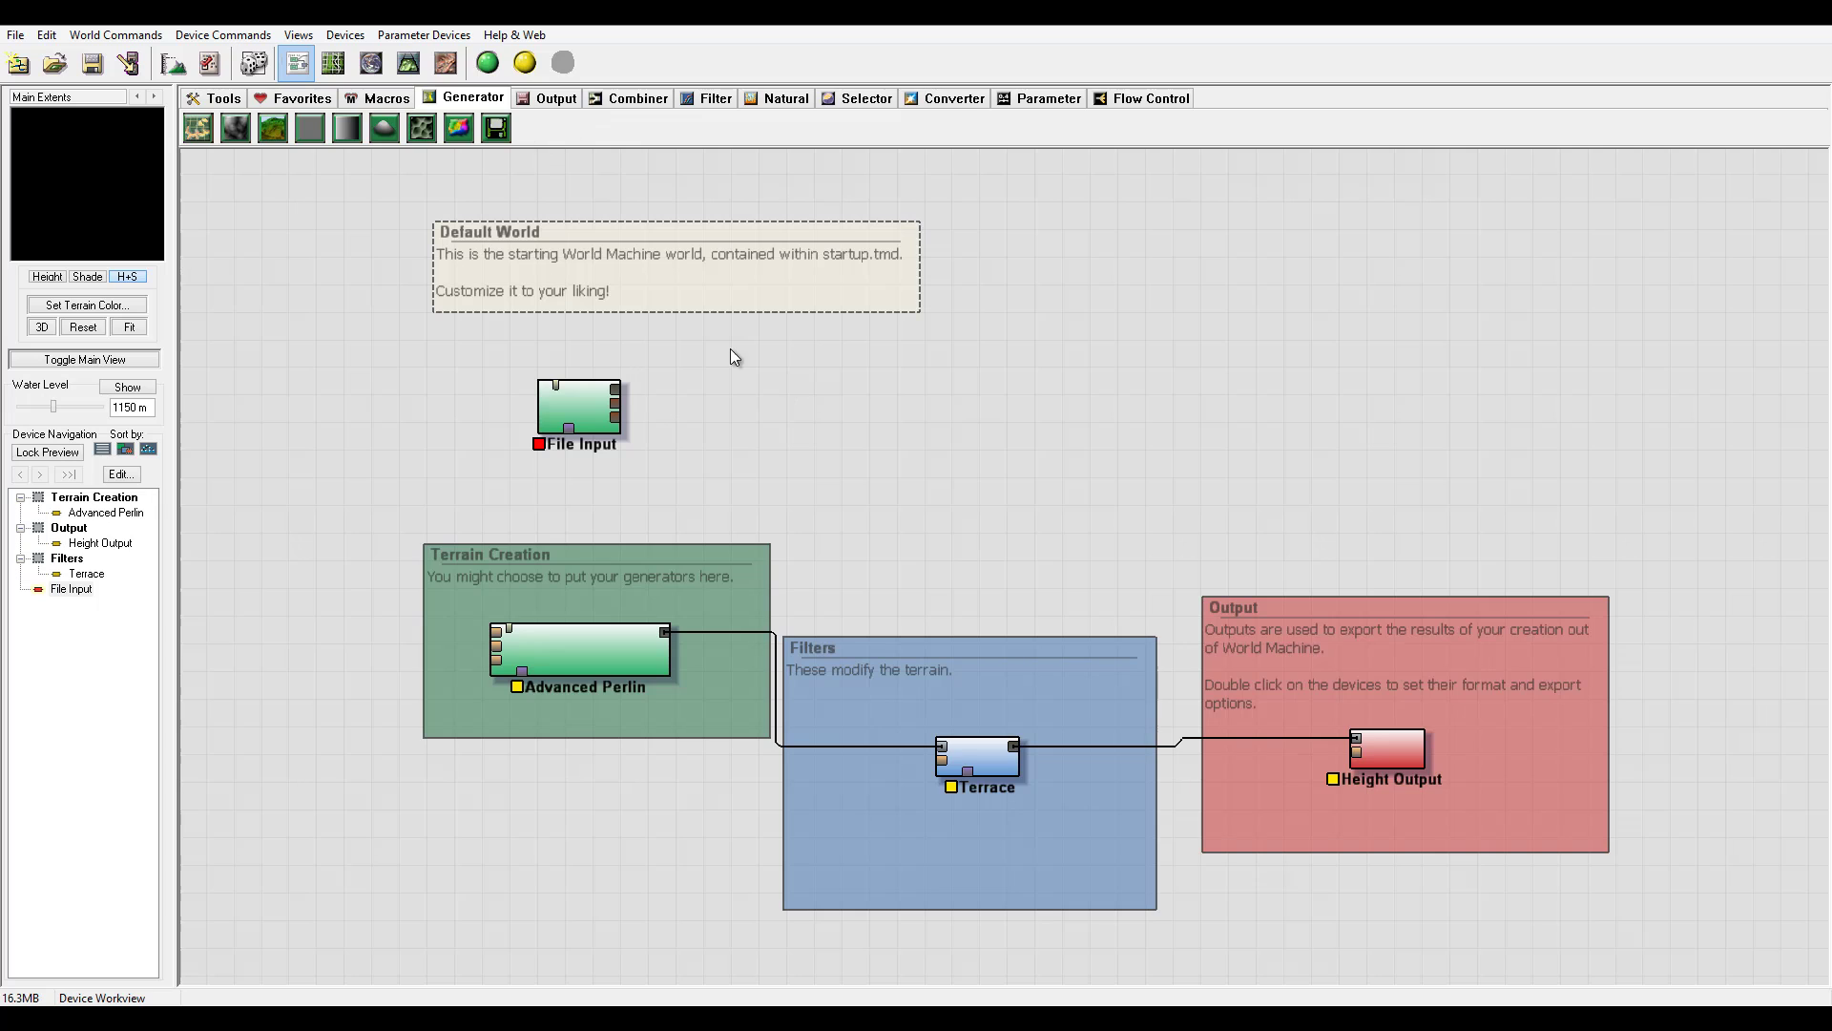
double_click(588, 404)
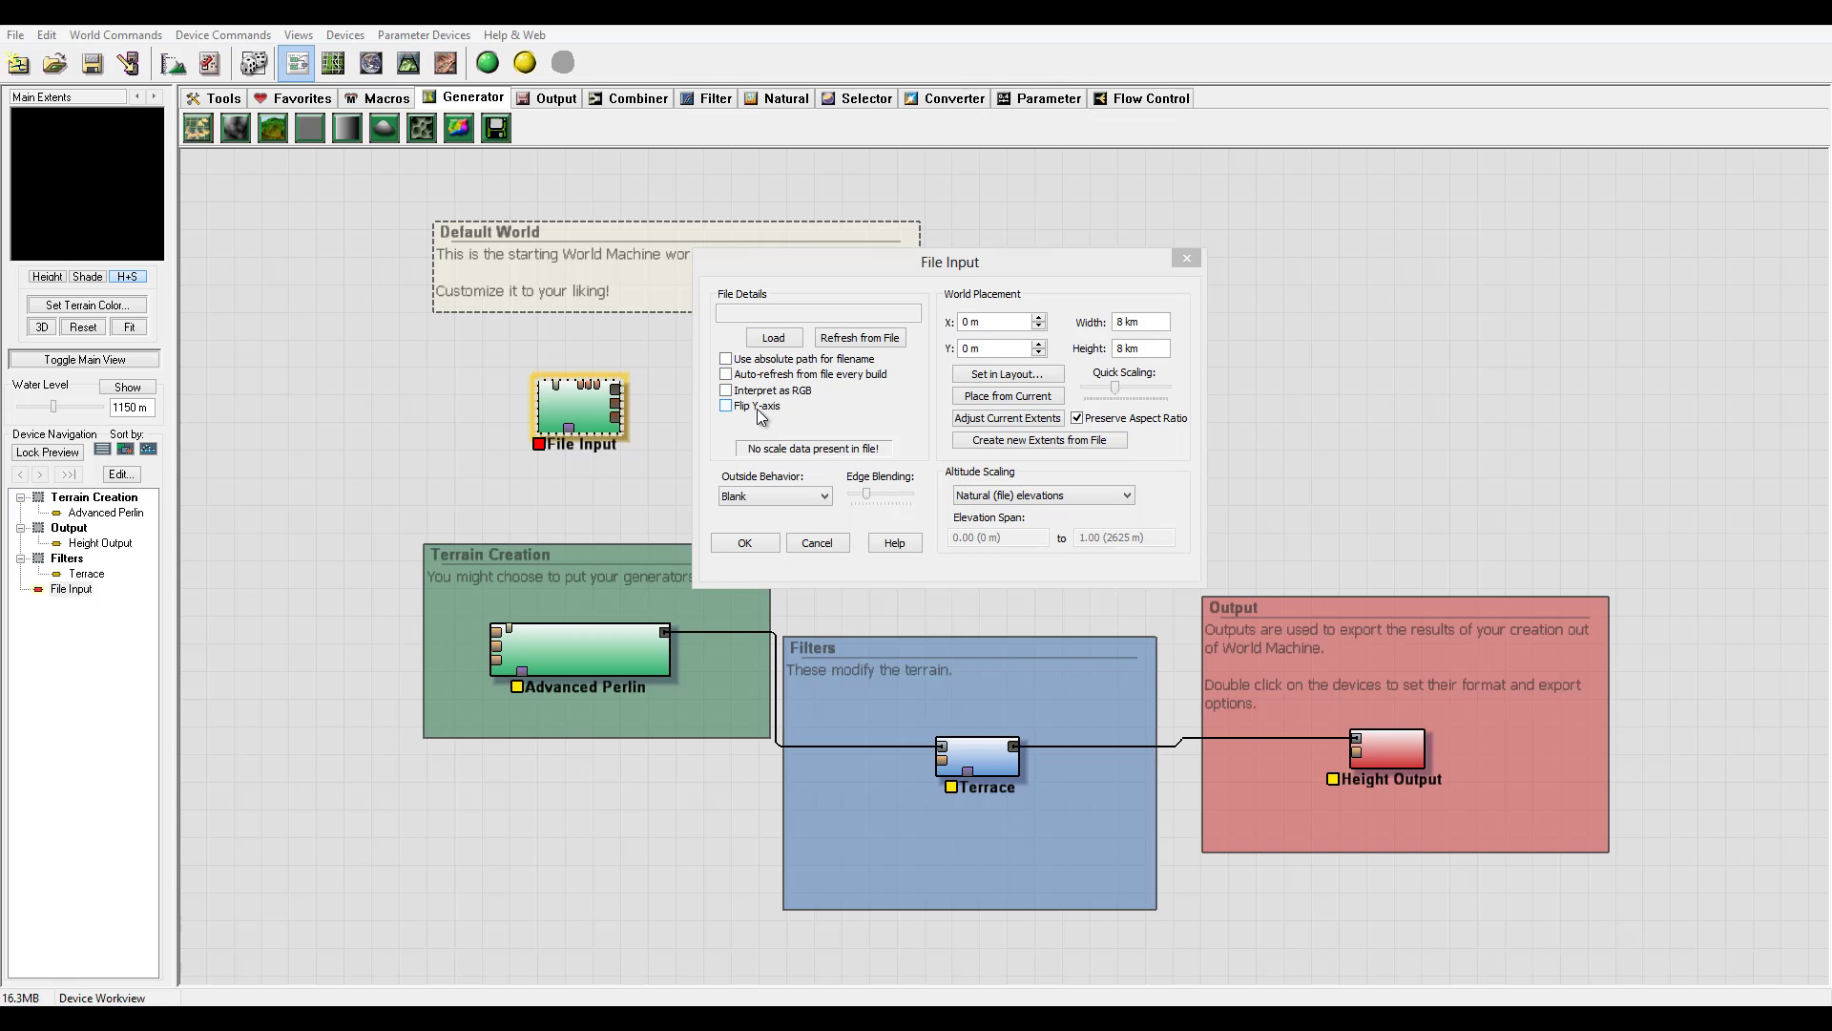
click(775, 339)
click(852, 494)
click(823, 498)
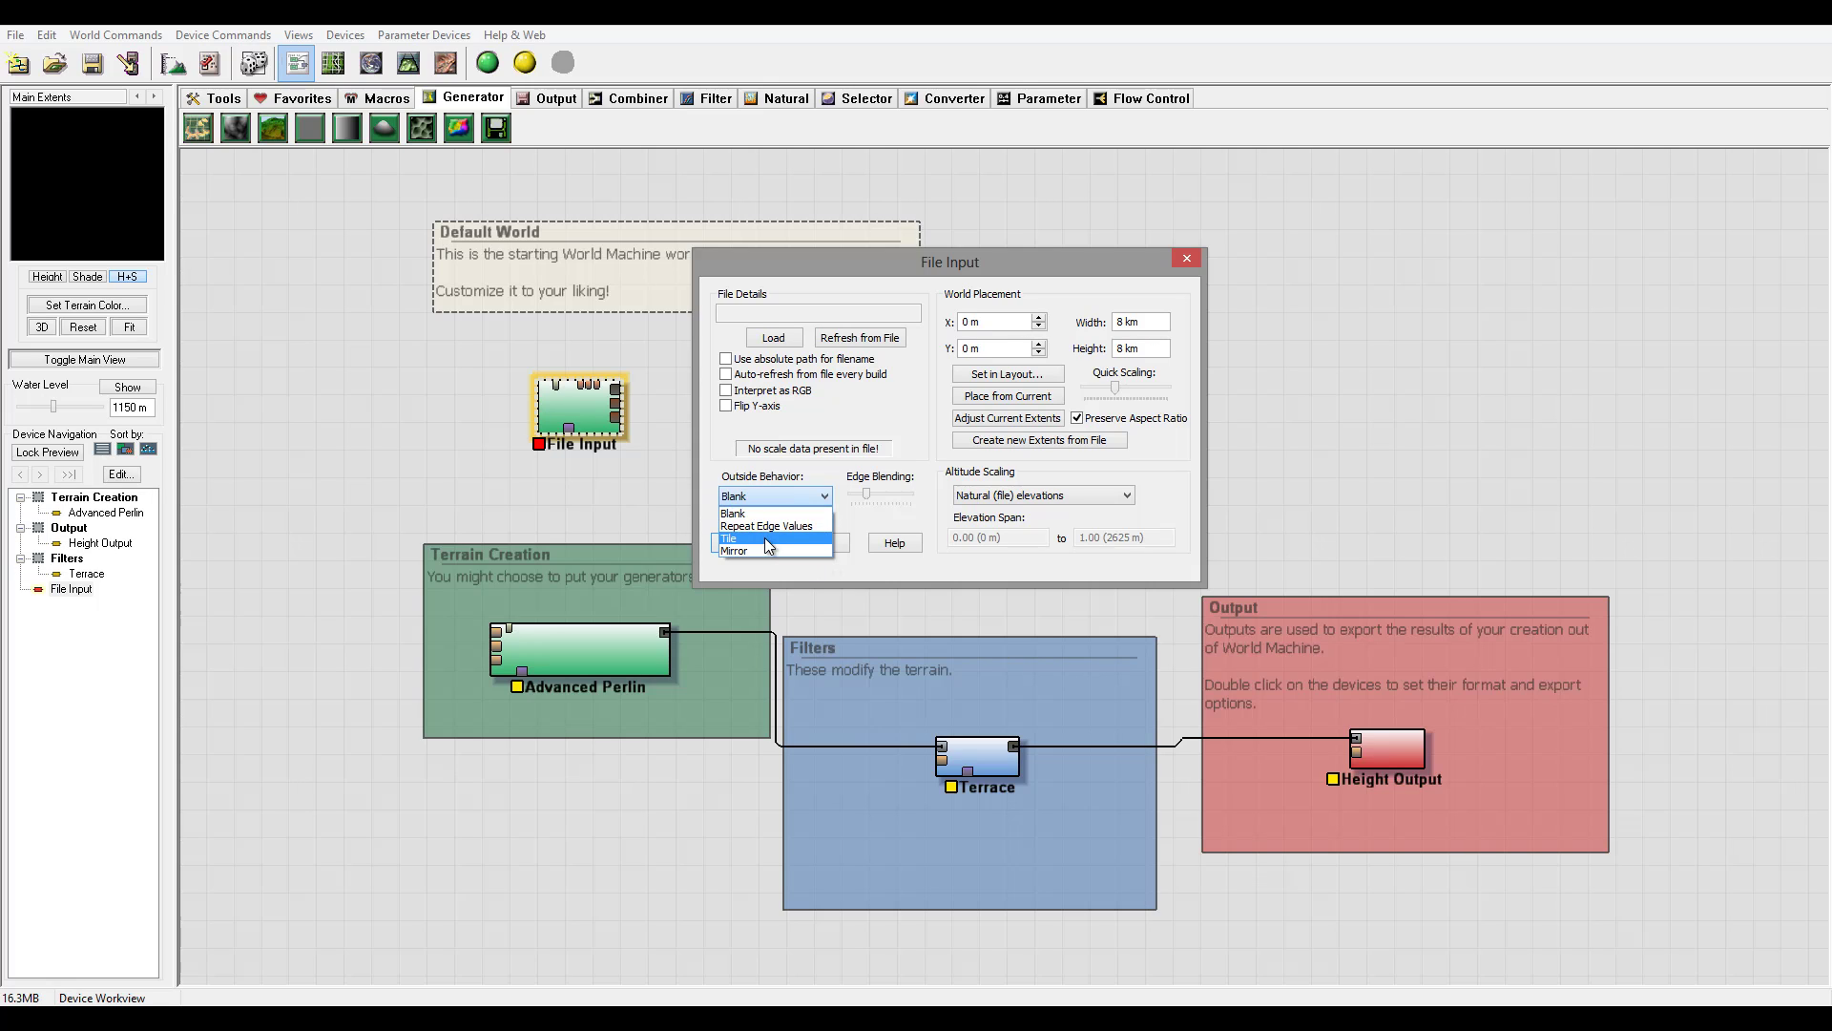
key(Down)
key(Escape)
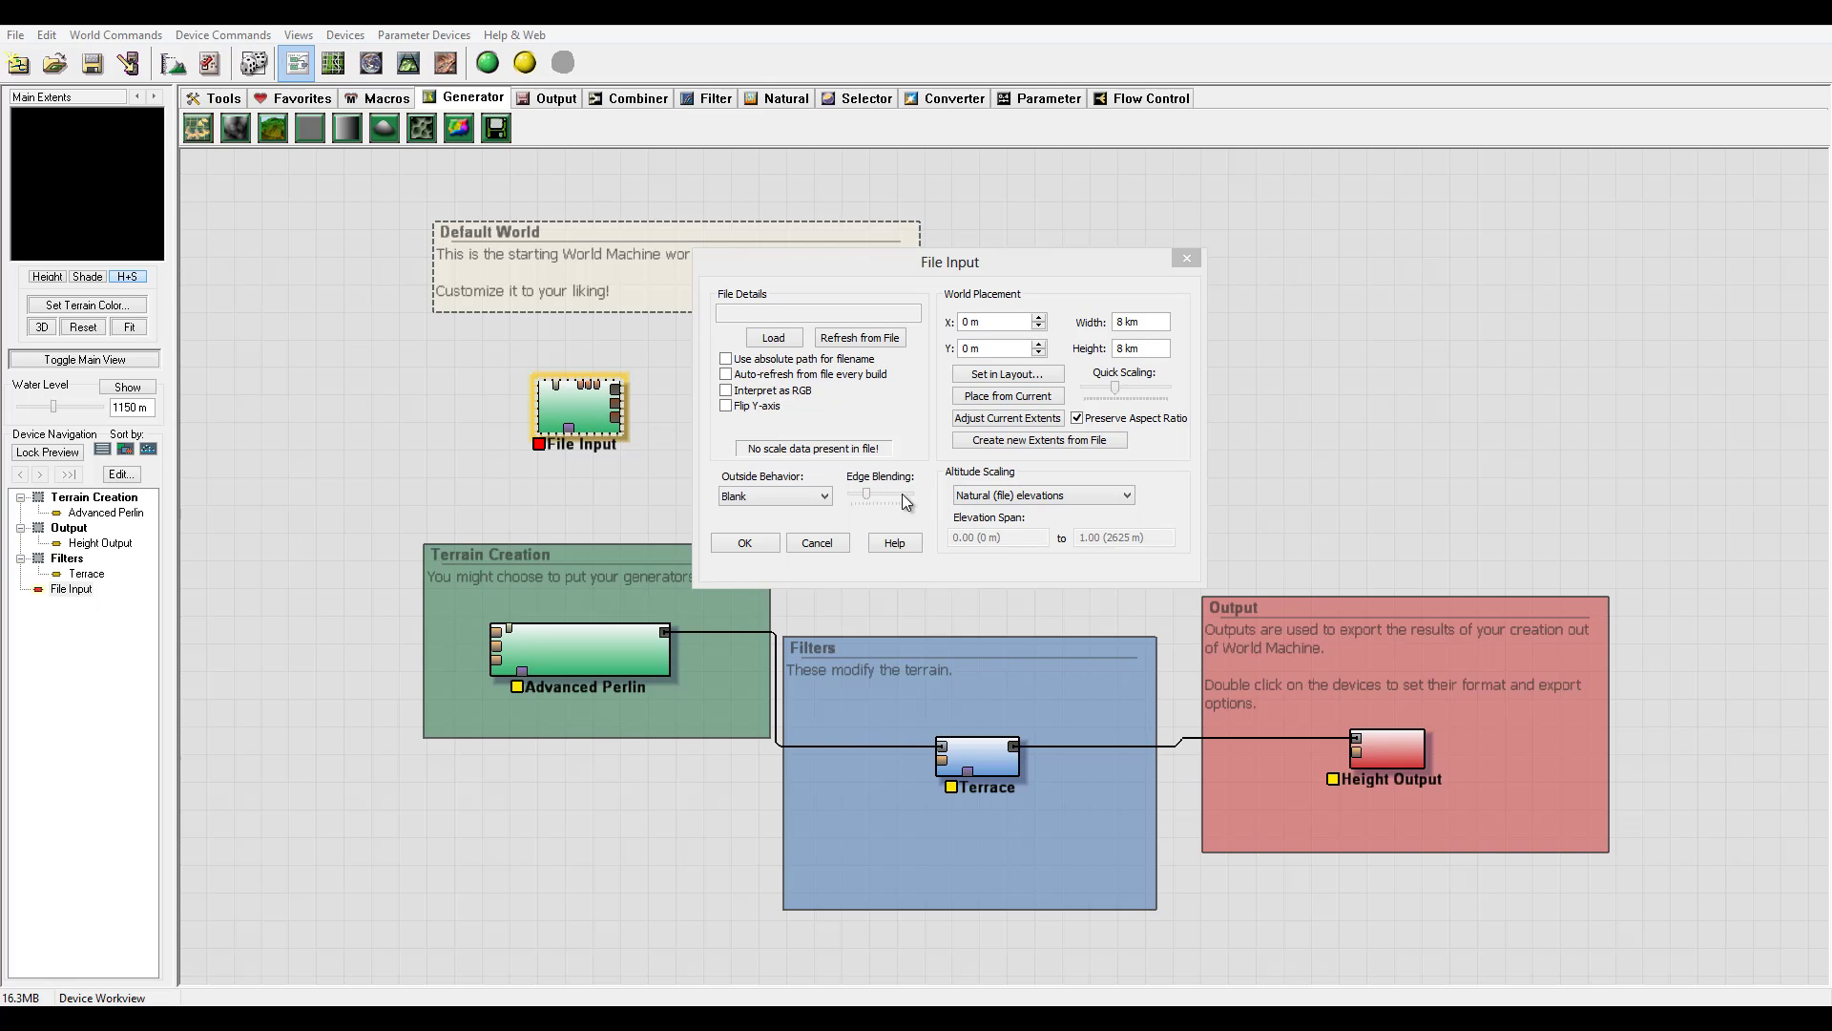
mouse_move(869, 494)
mouse_down()
mouse_move(914, 495)
mouse_move(869, 496)
mouse_up()
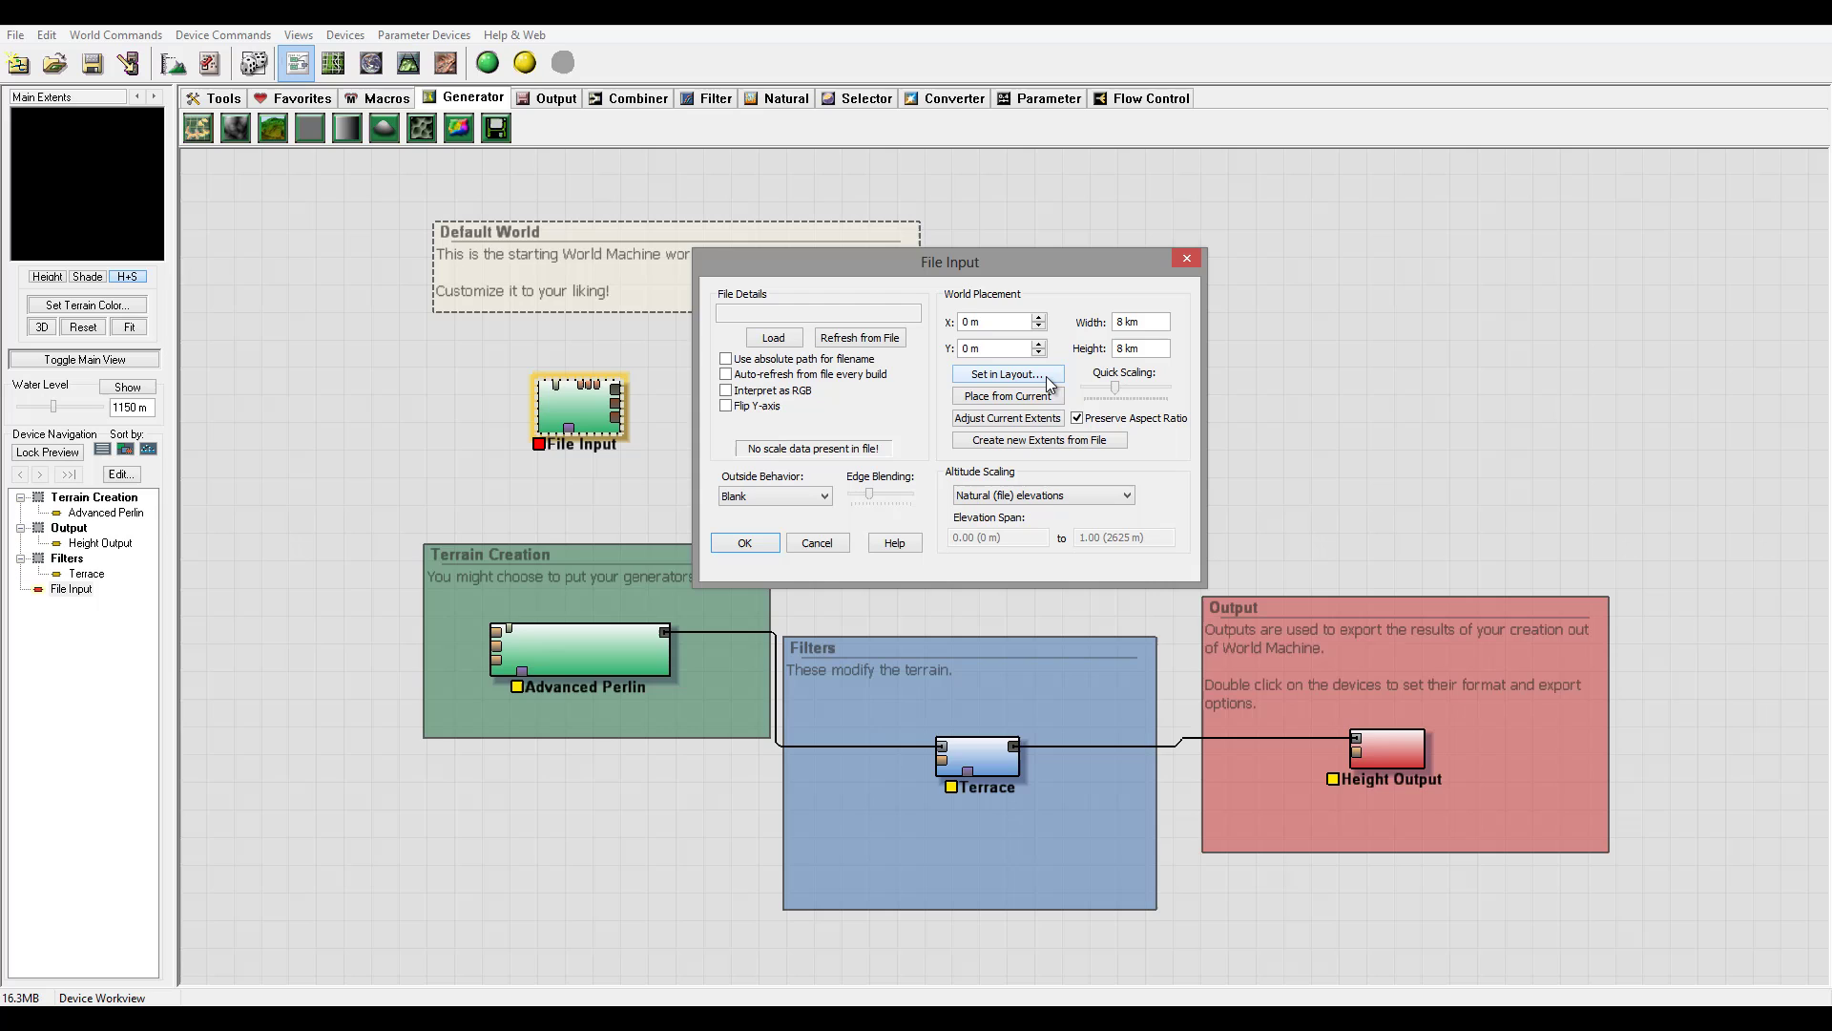
Step: Drag the File Input extents lower in Layout View, then go back to the Device Workview
click(1207, 426)
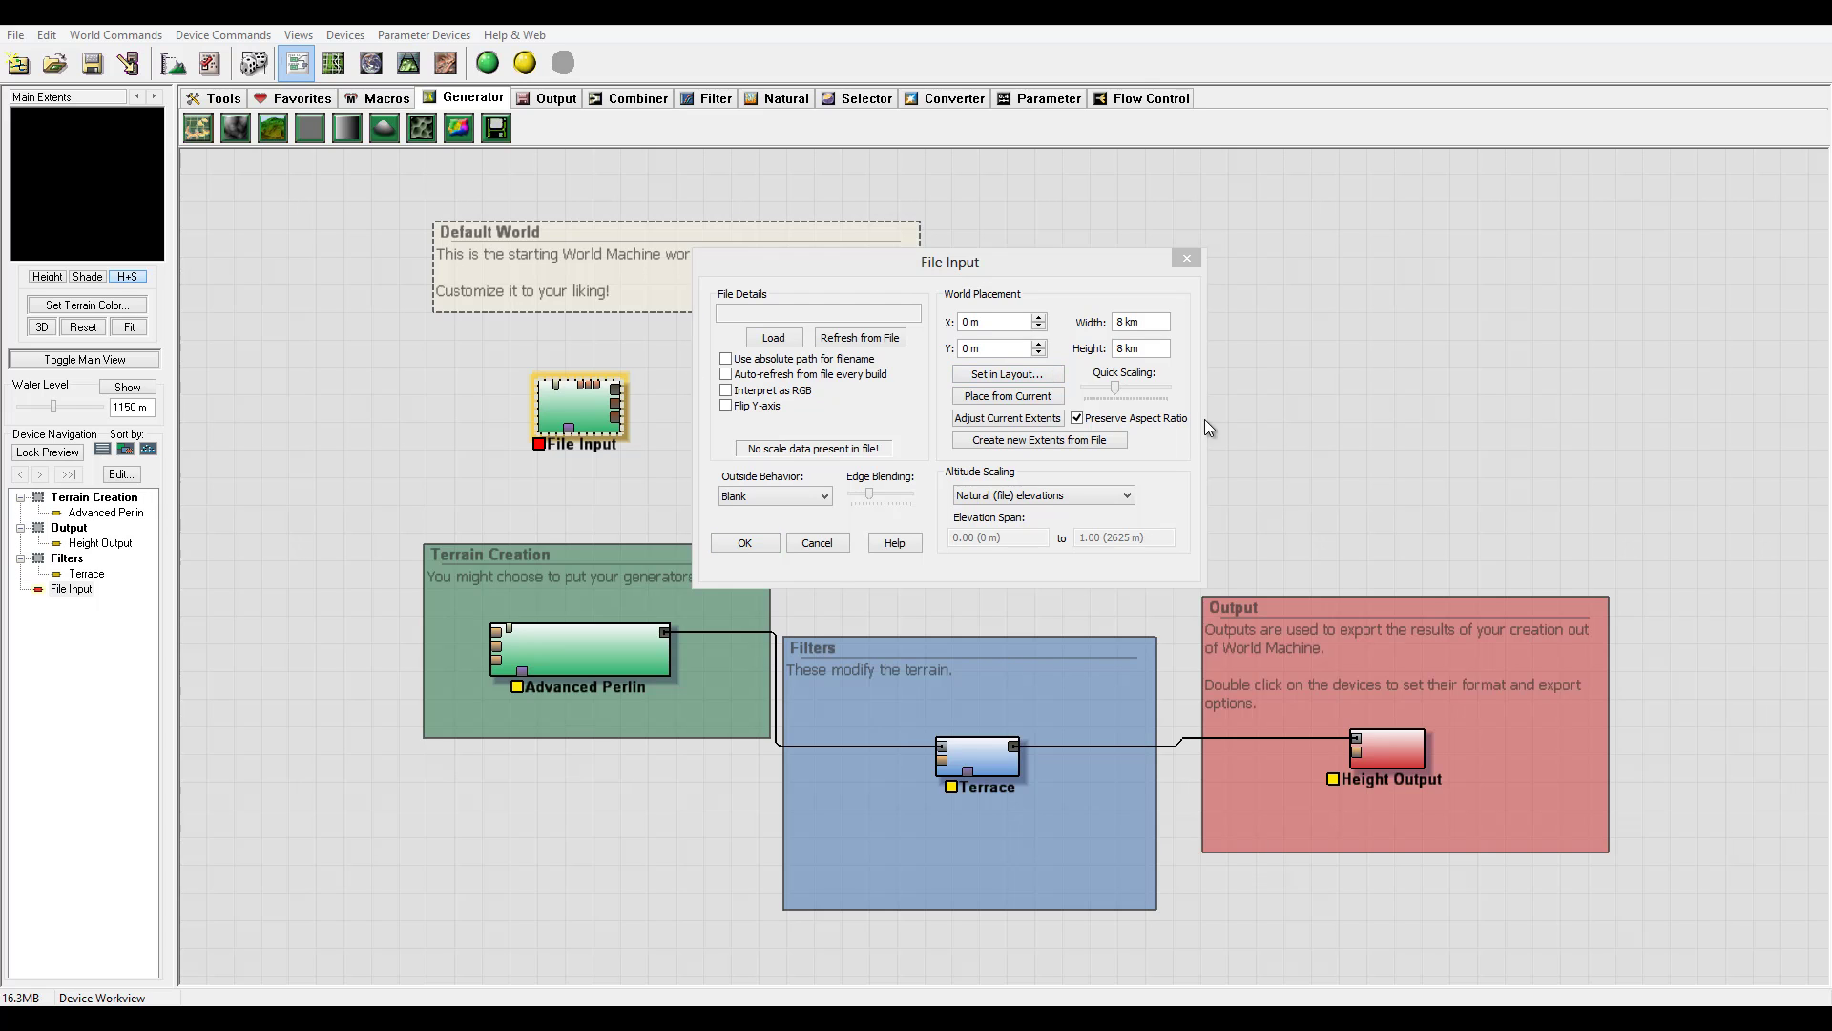
click(1004, 375)
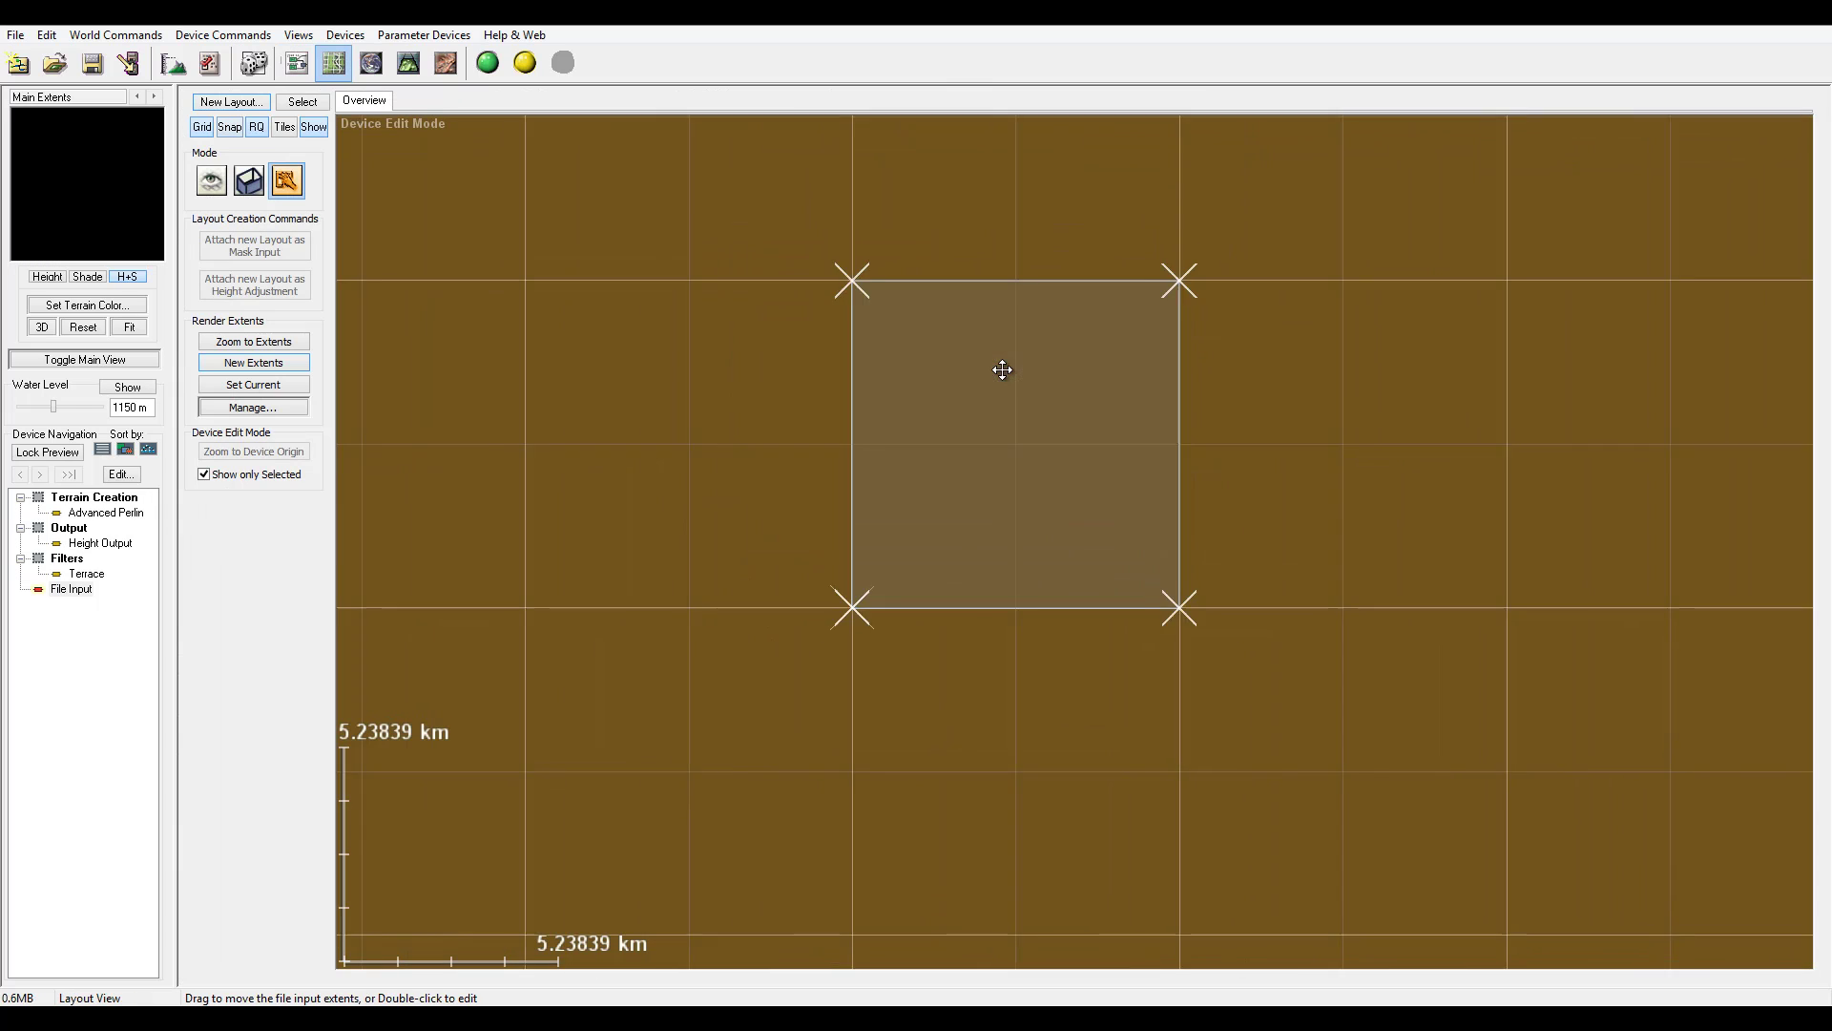
drag(1164, 435, 1277, 641)
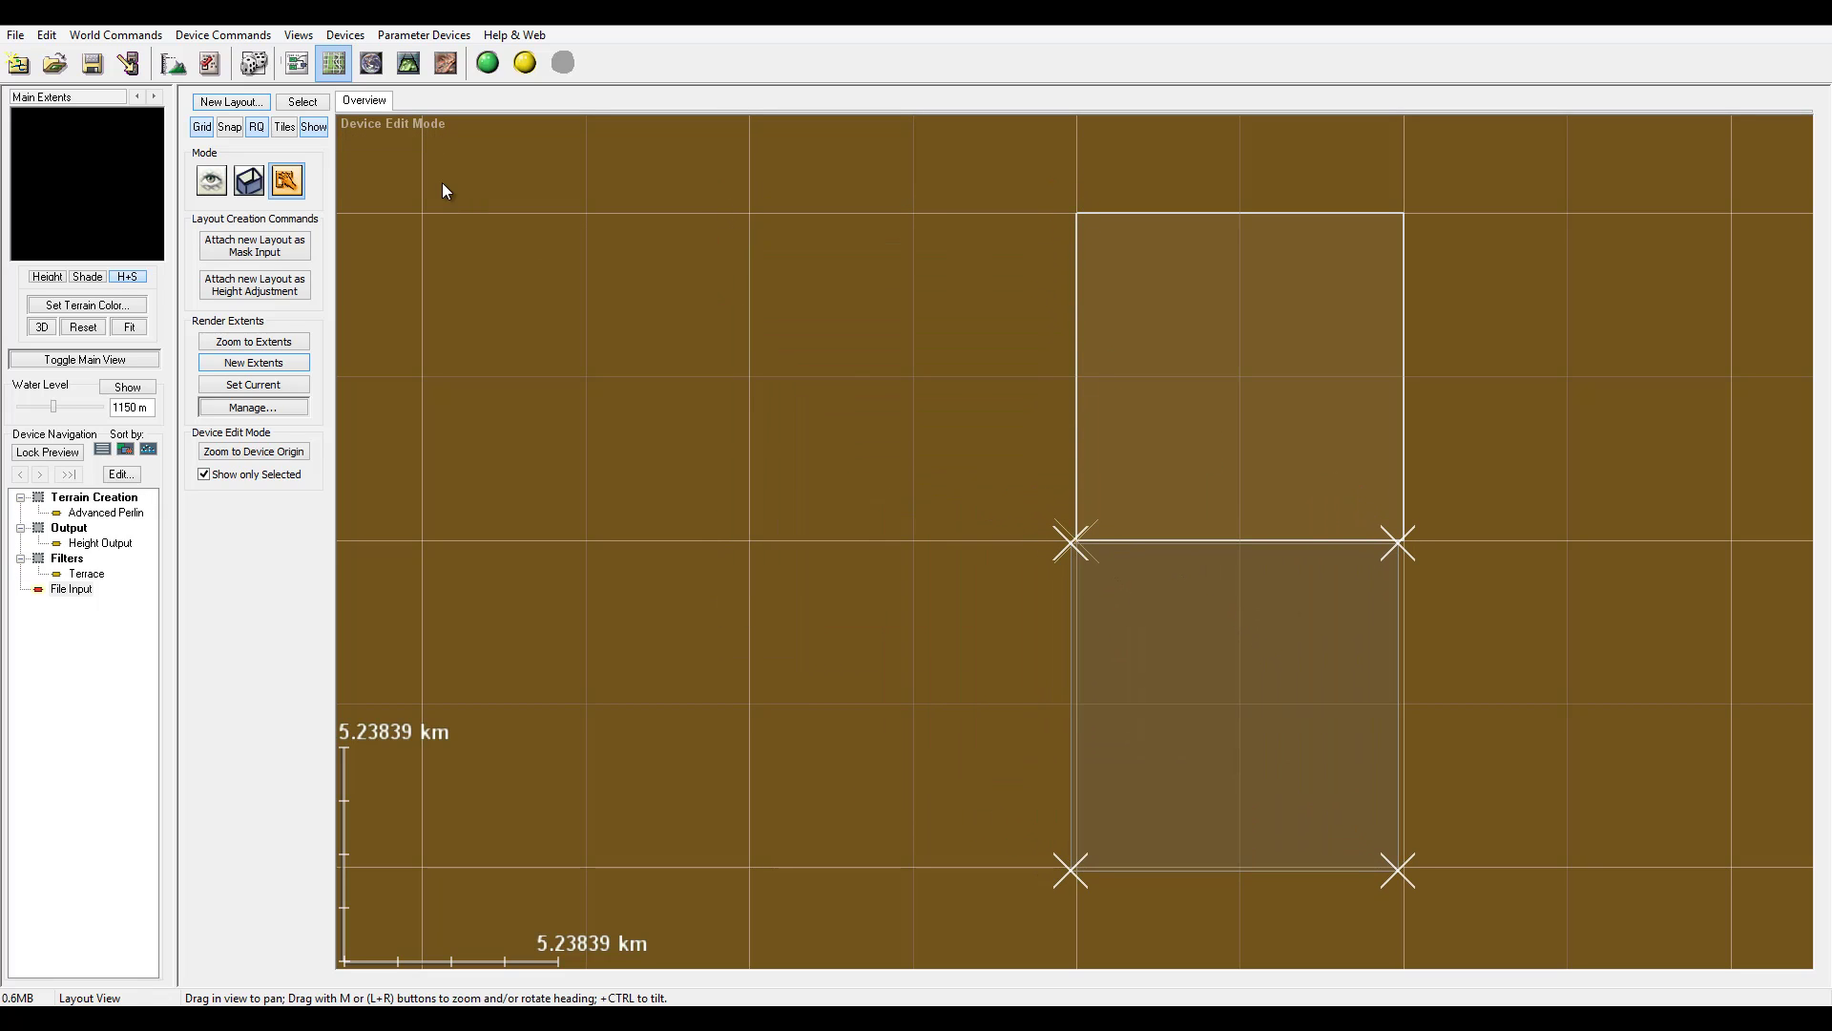
click(302, 59)
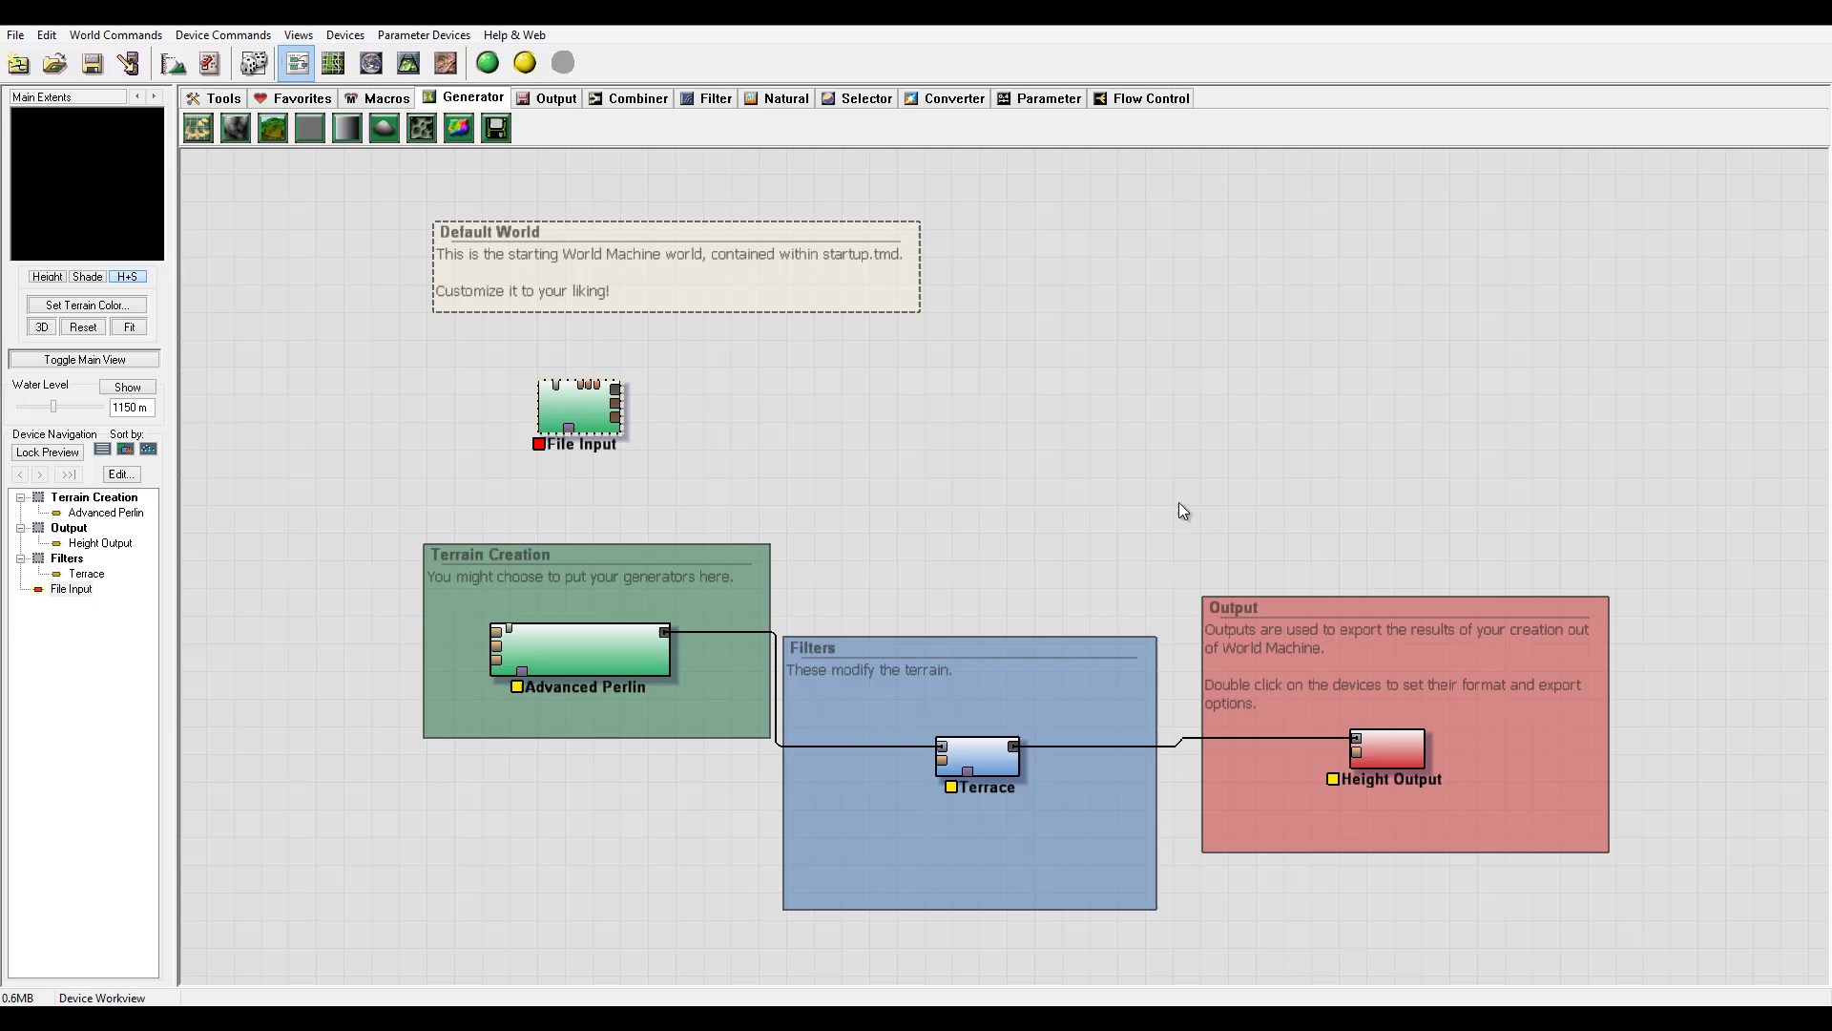
Step: Set the File Input's Altitude Scaling to a specific elevation span of 120 to 250 m
double_click(592, 407)
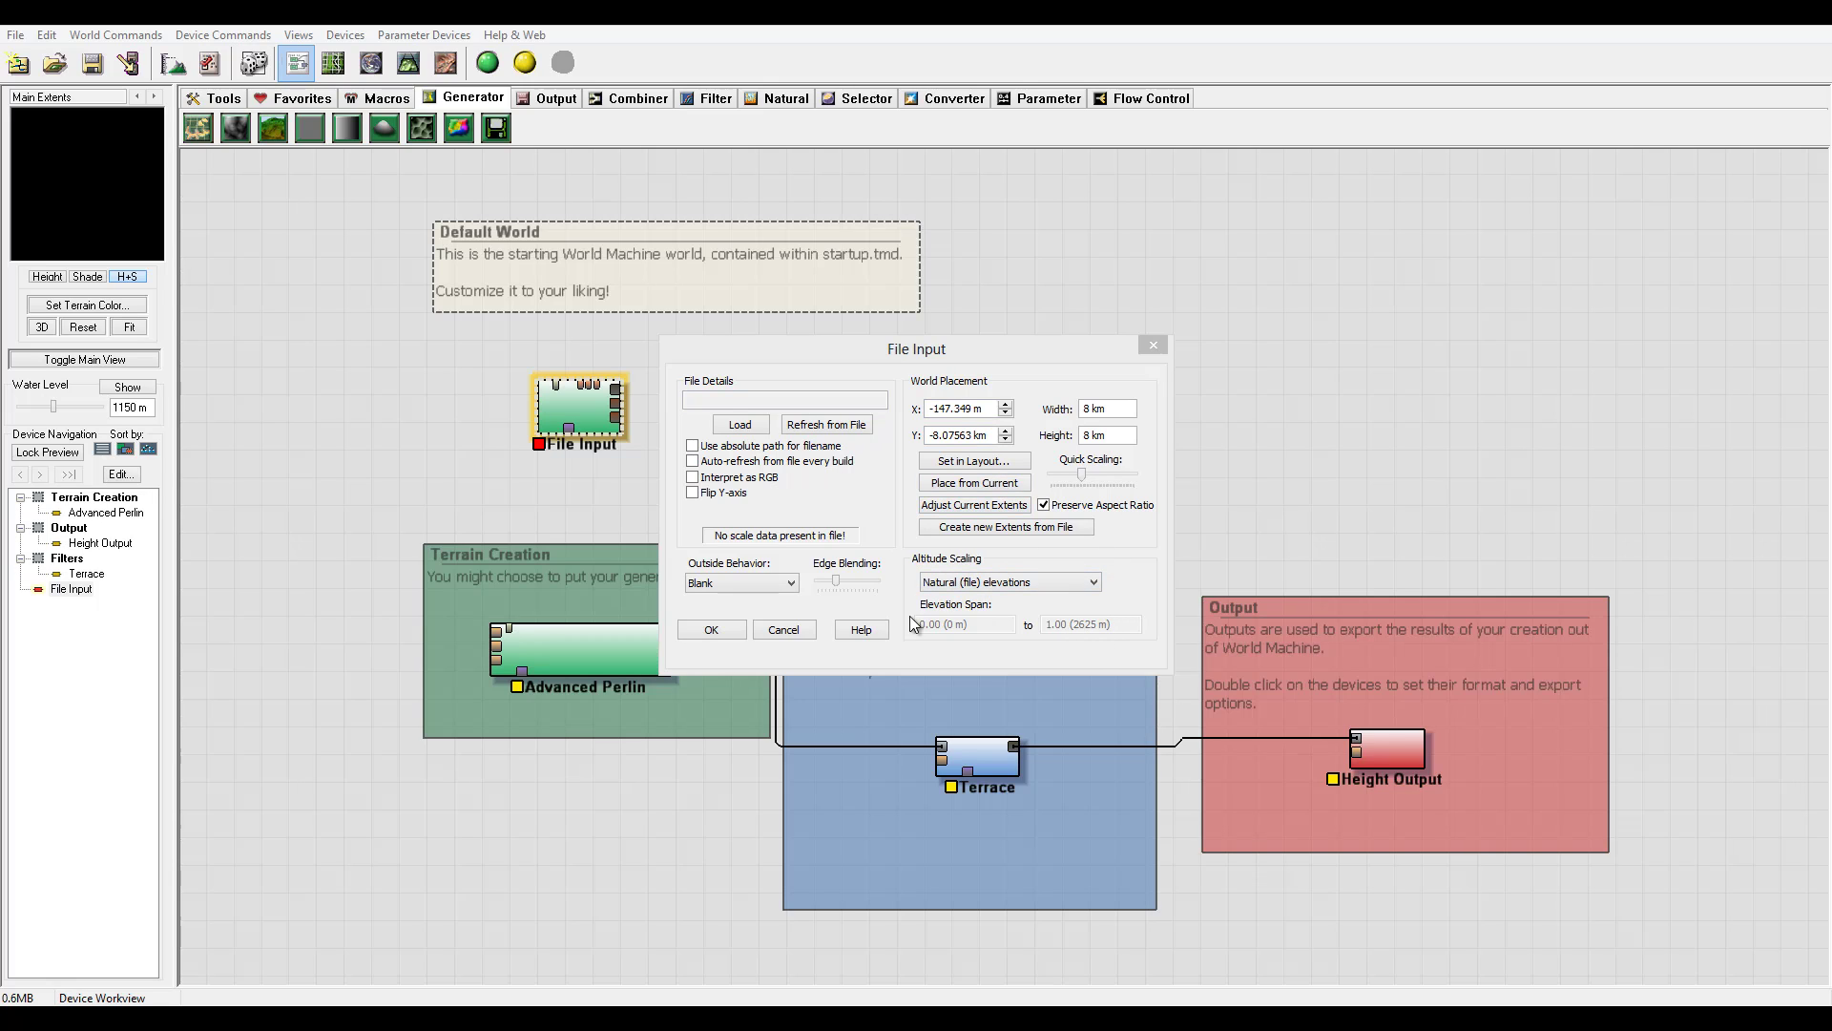
click(1086, 584)
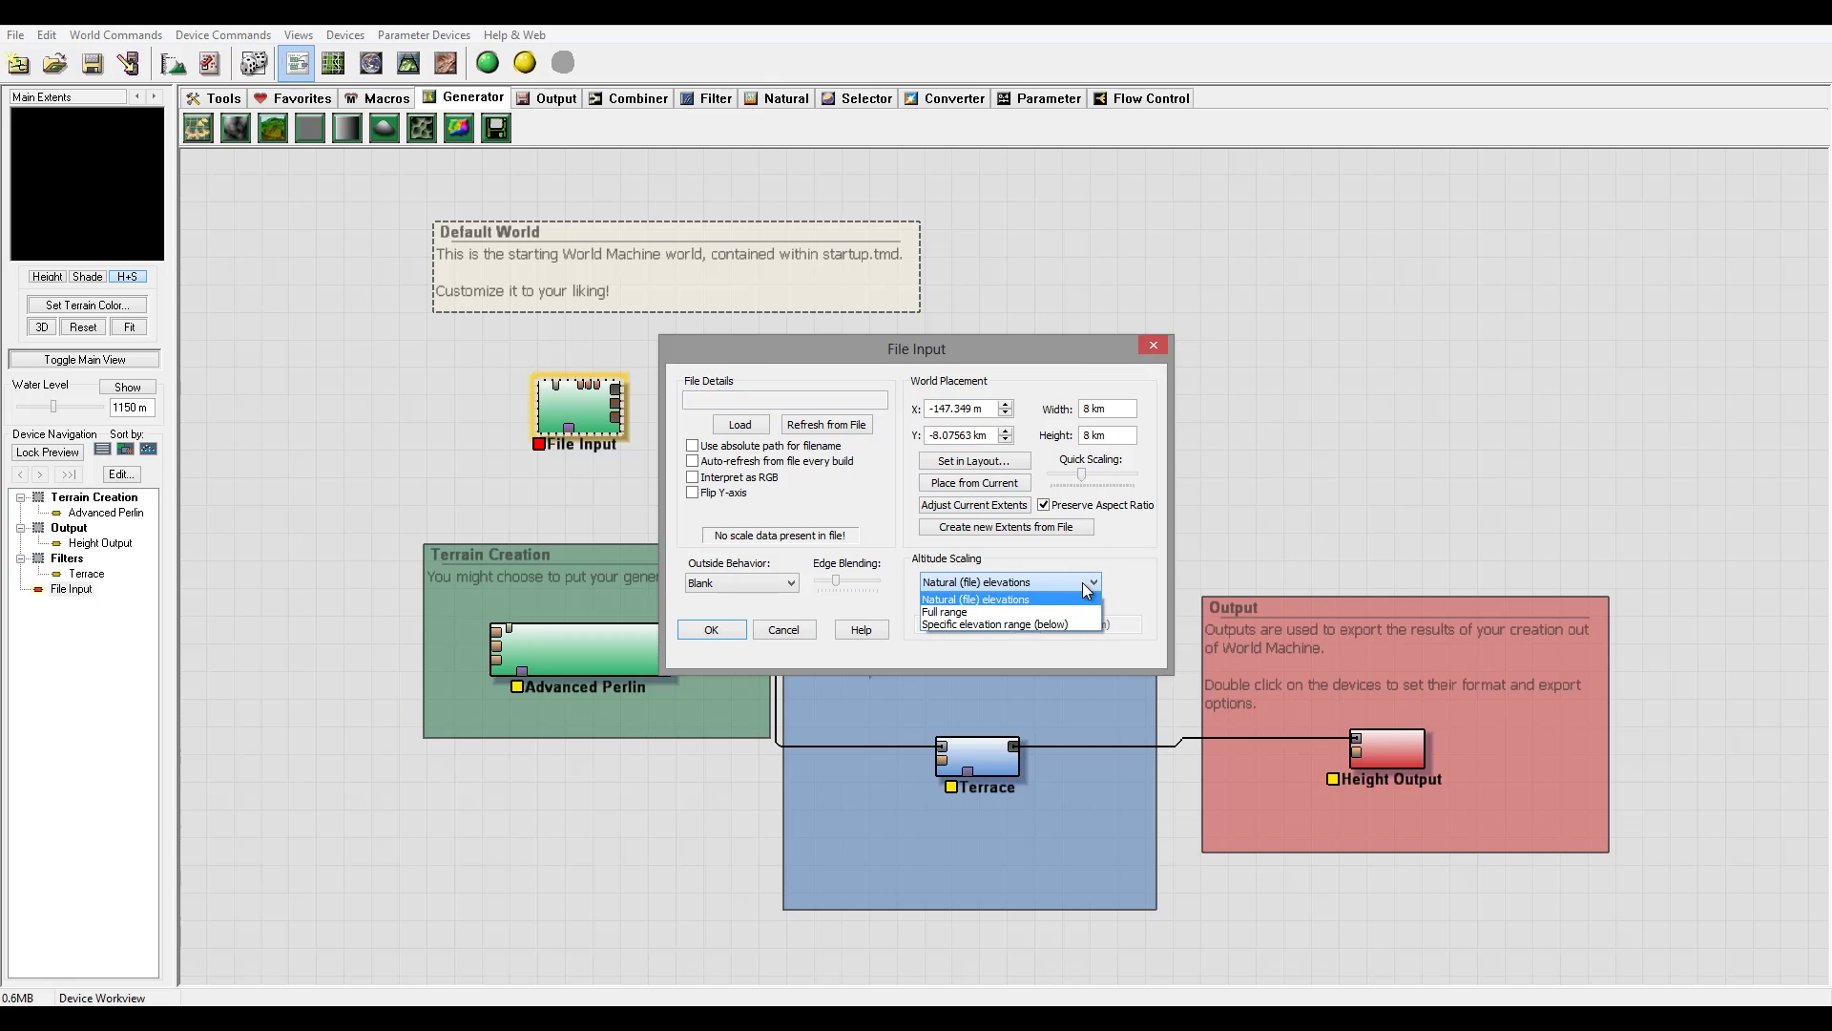
click(1050, 626)
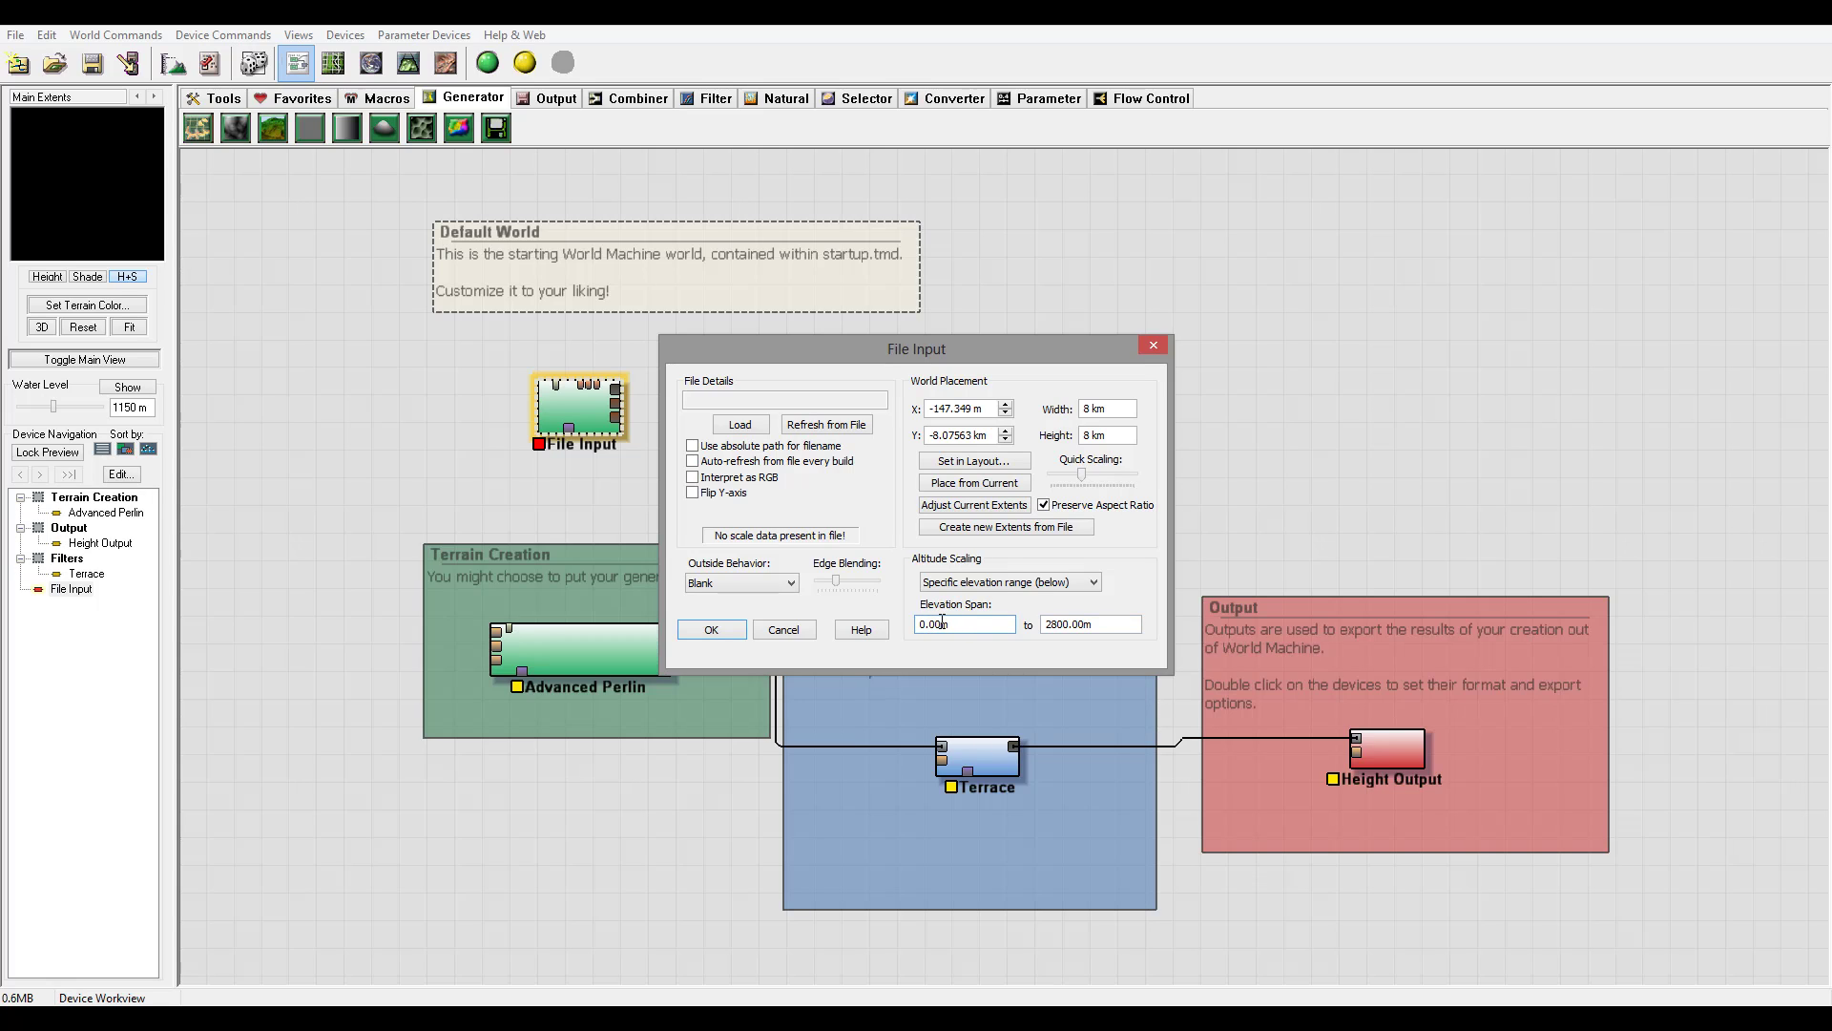
drag(943, 625, 819, 614)
text(120m)
click(1080, 623)
drag(1085, 624, 1044, 624)
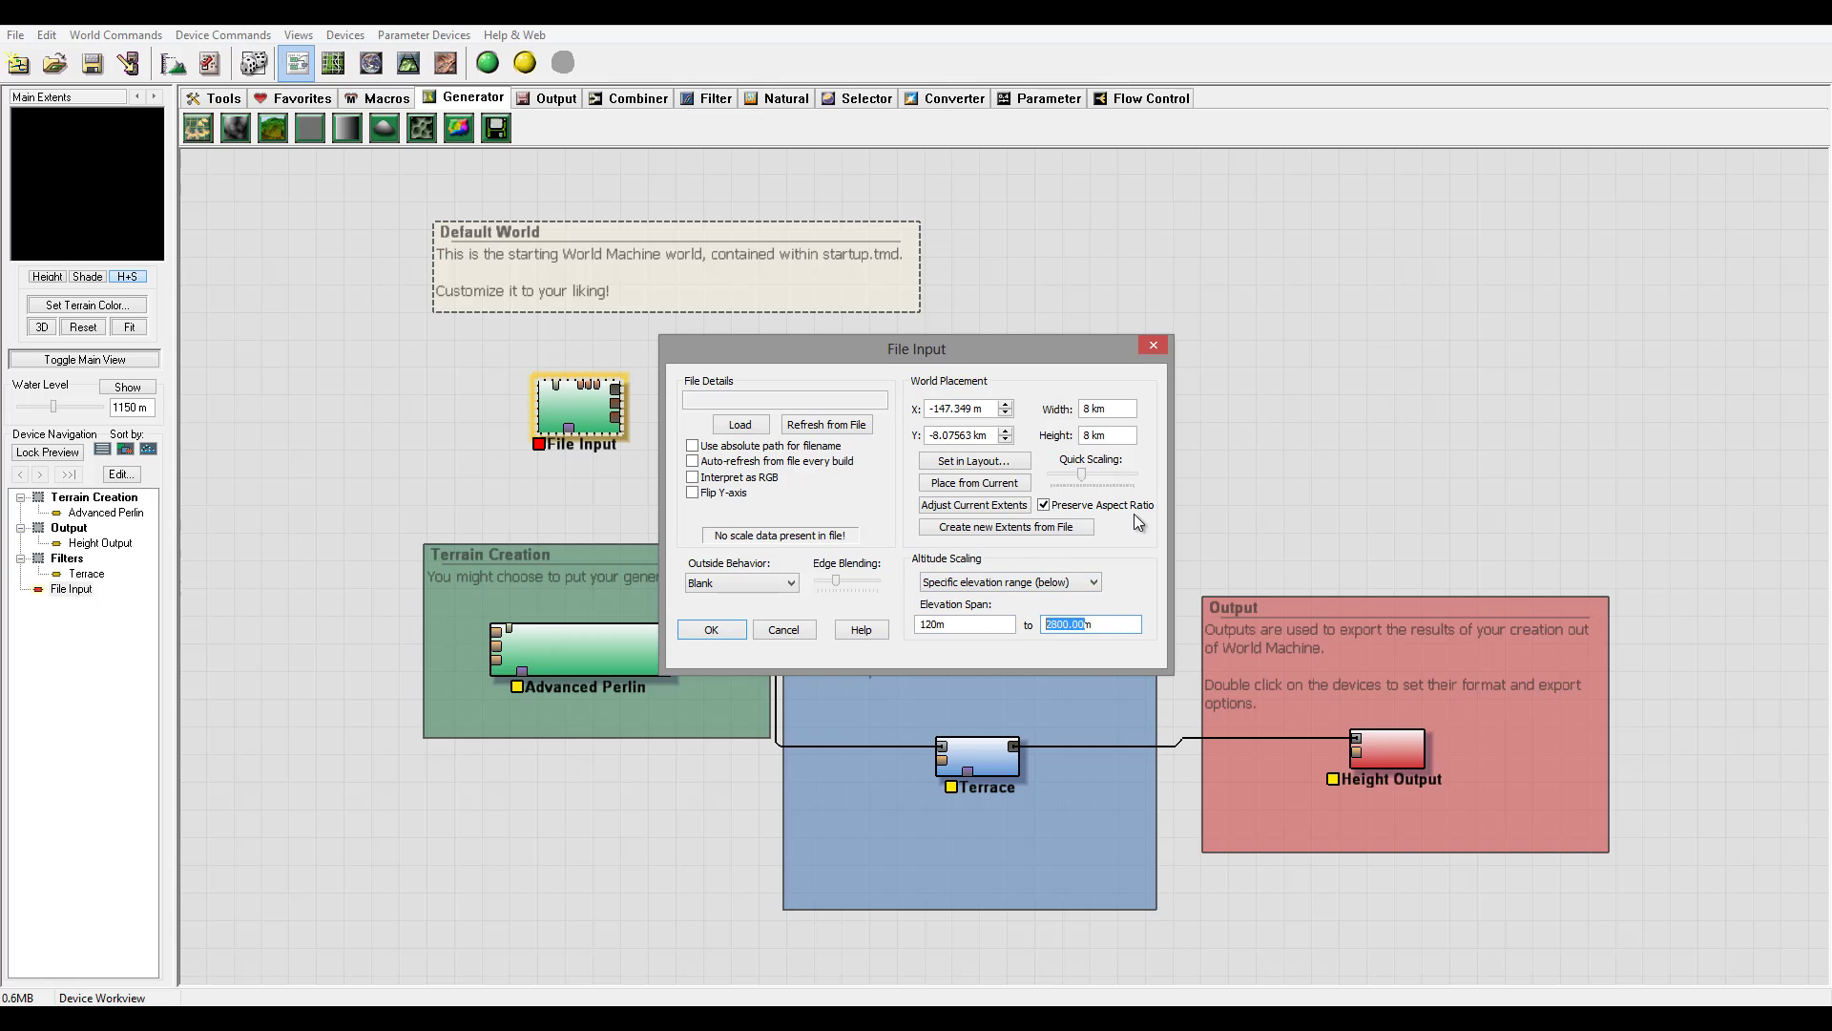
text(250m)
Step: Close the File Input dialog with its red X
click(1150, 344)
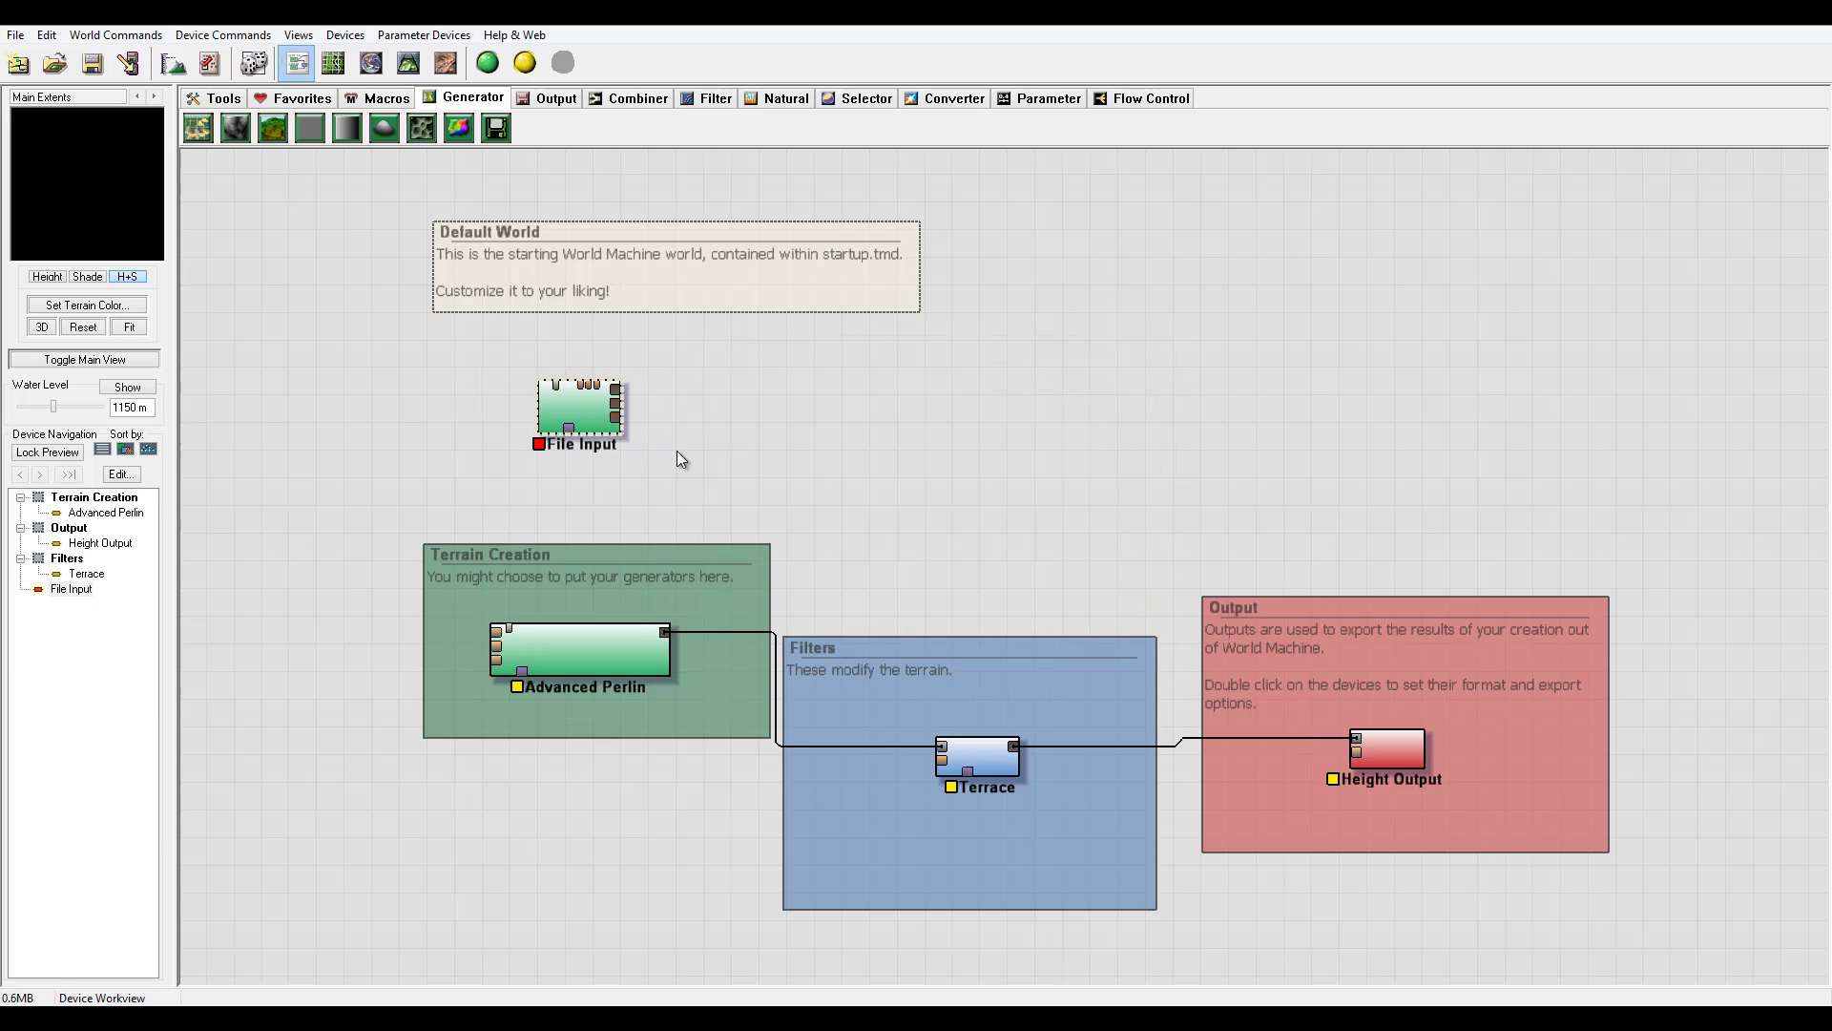
Step: Delete the selected File Input device and answer Yes to the Deletion Warning
key(Delete)
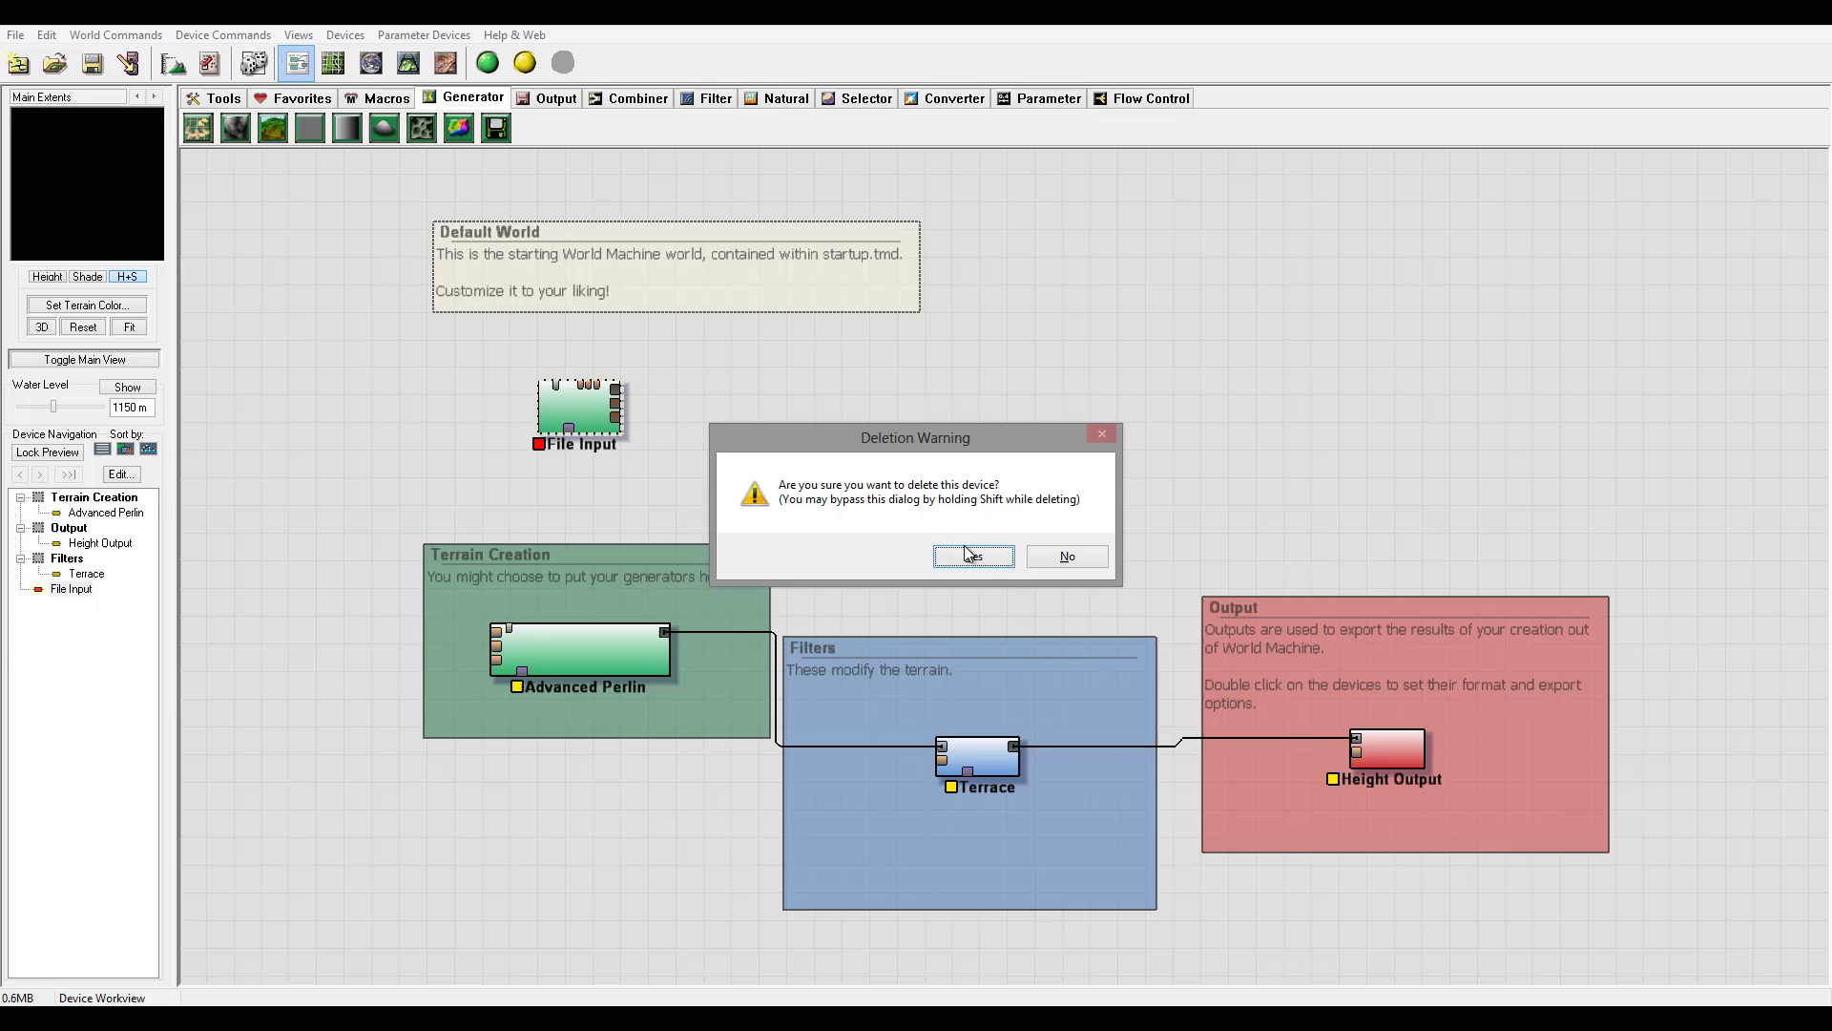
click(967, 553)
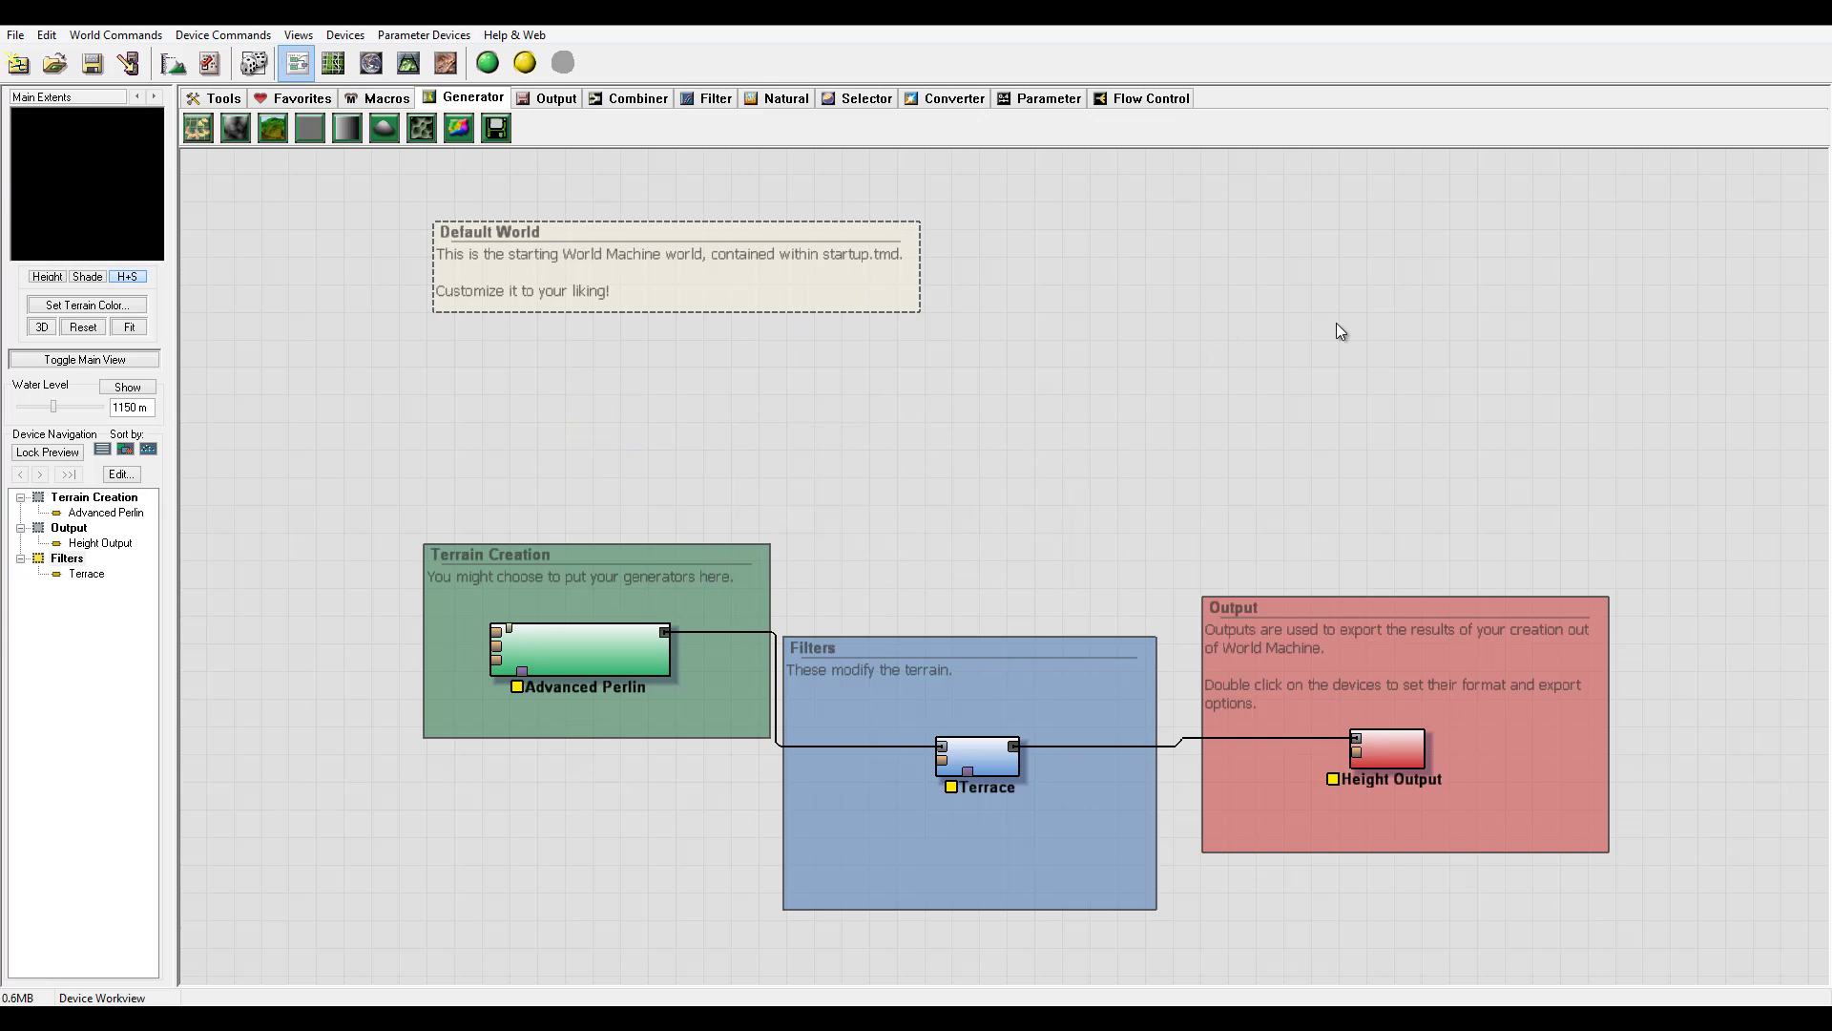